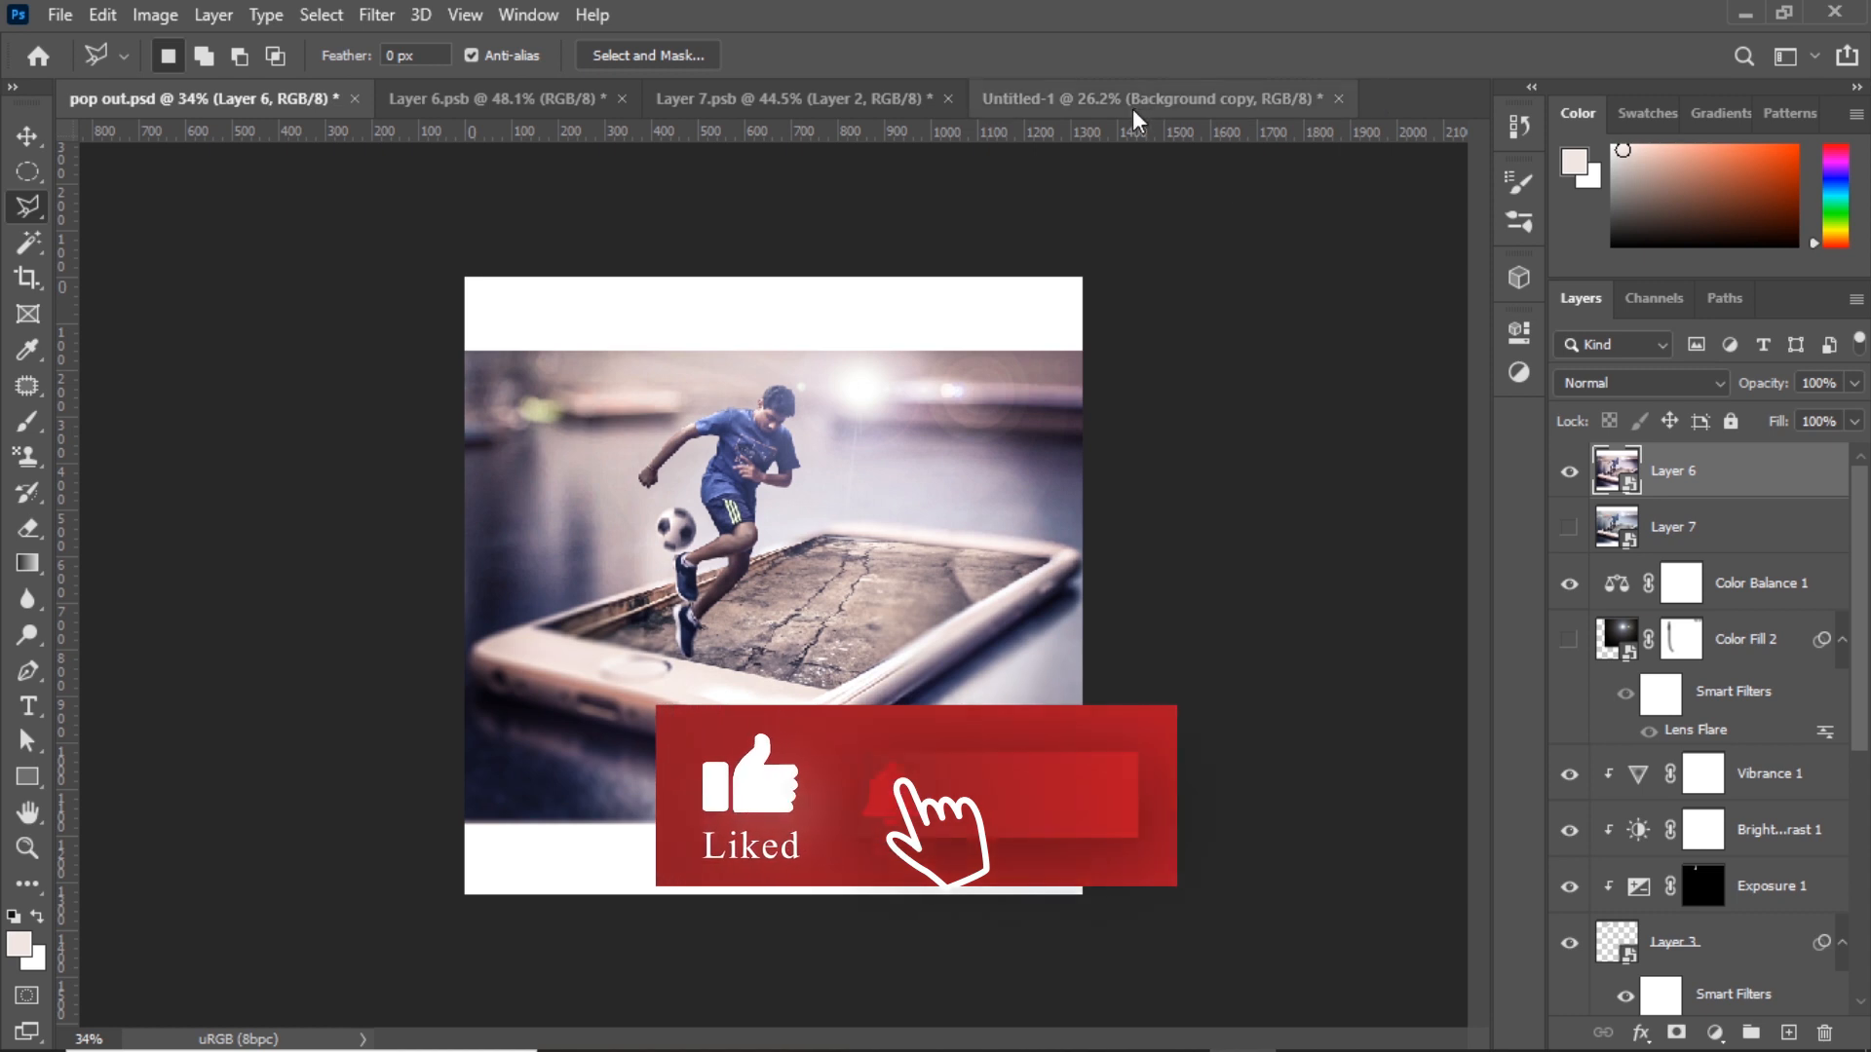
- In the Untitled-1 document, show the Background copy layer, view it with its mask disabled, and hide the layer again
click(1133, 101)
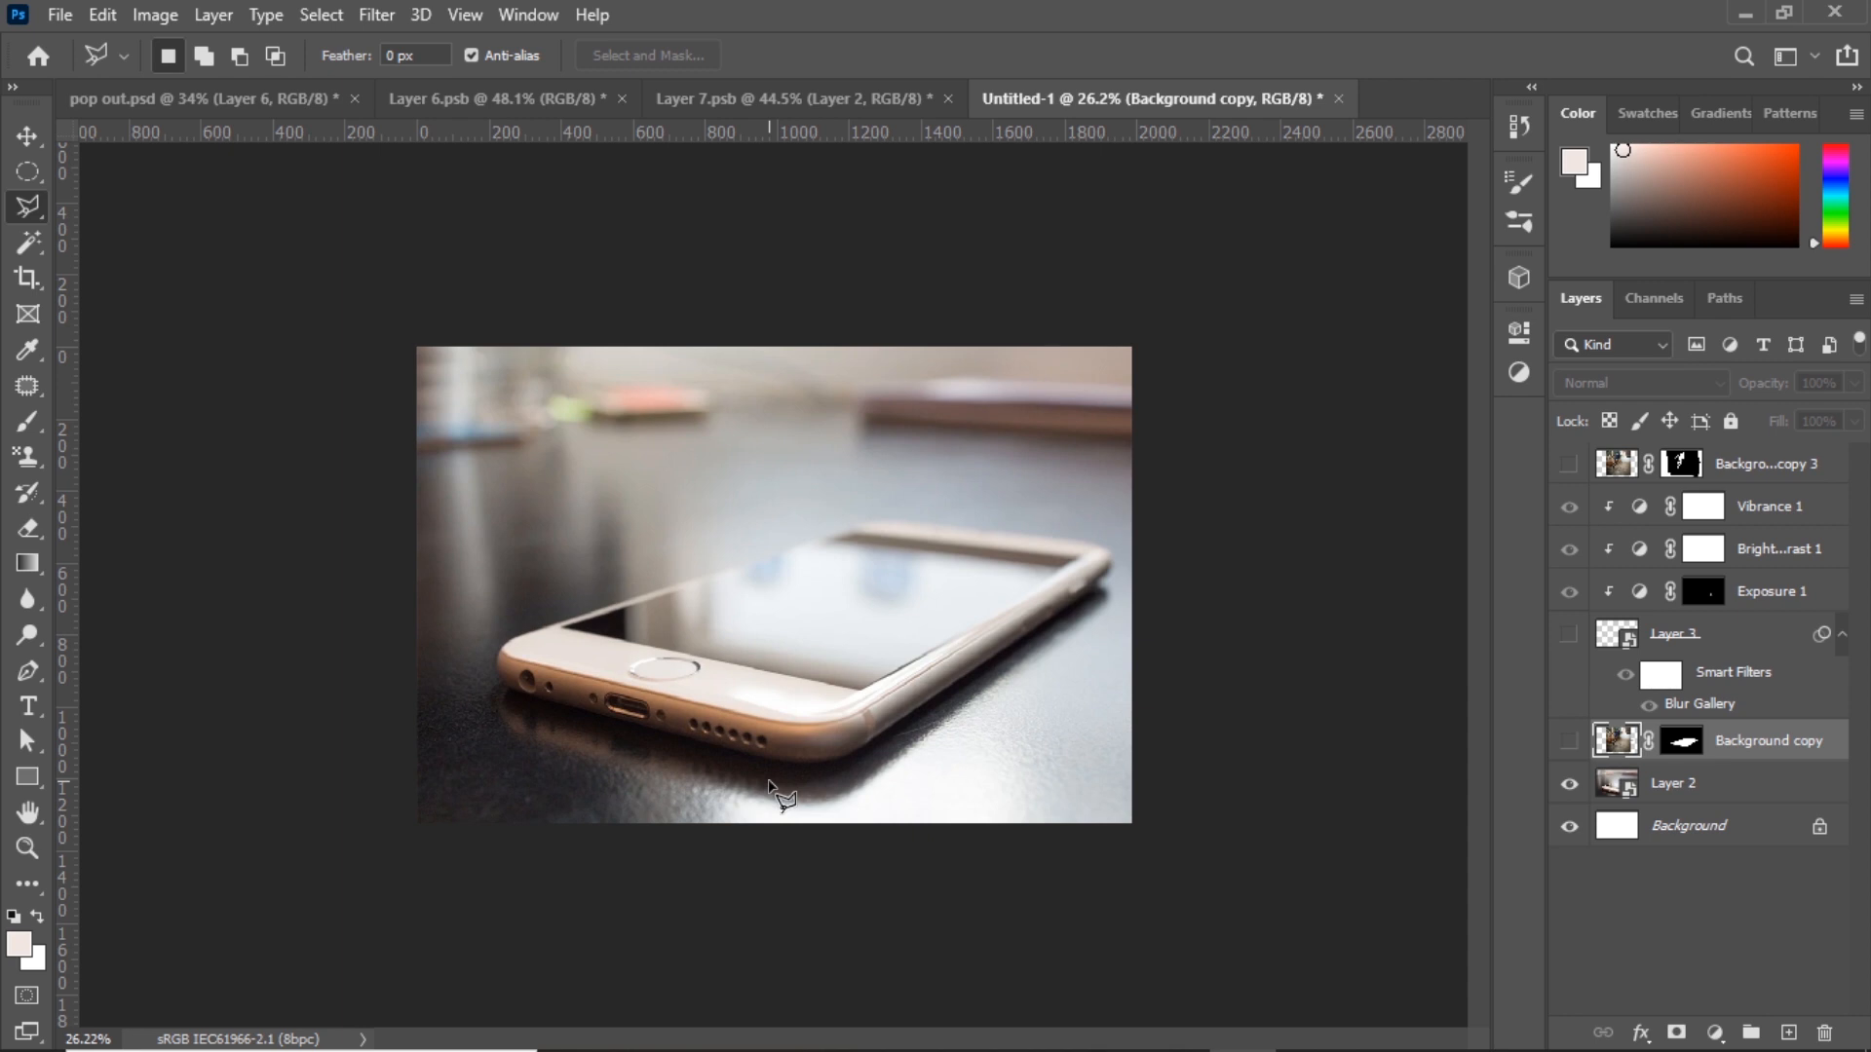
click(1570, 742)
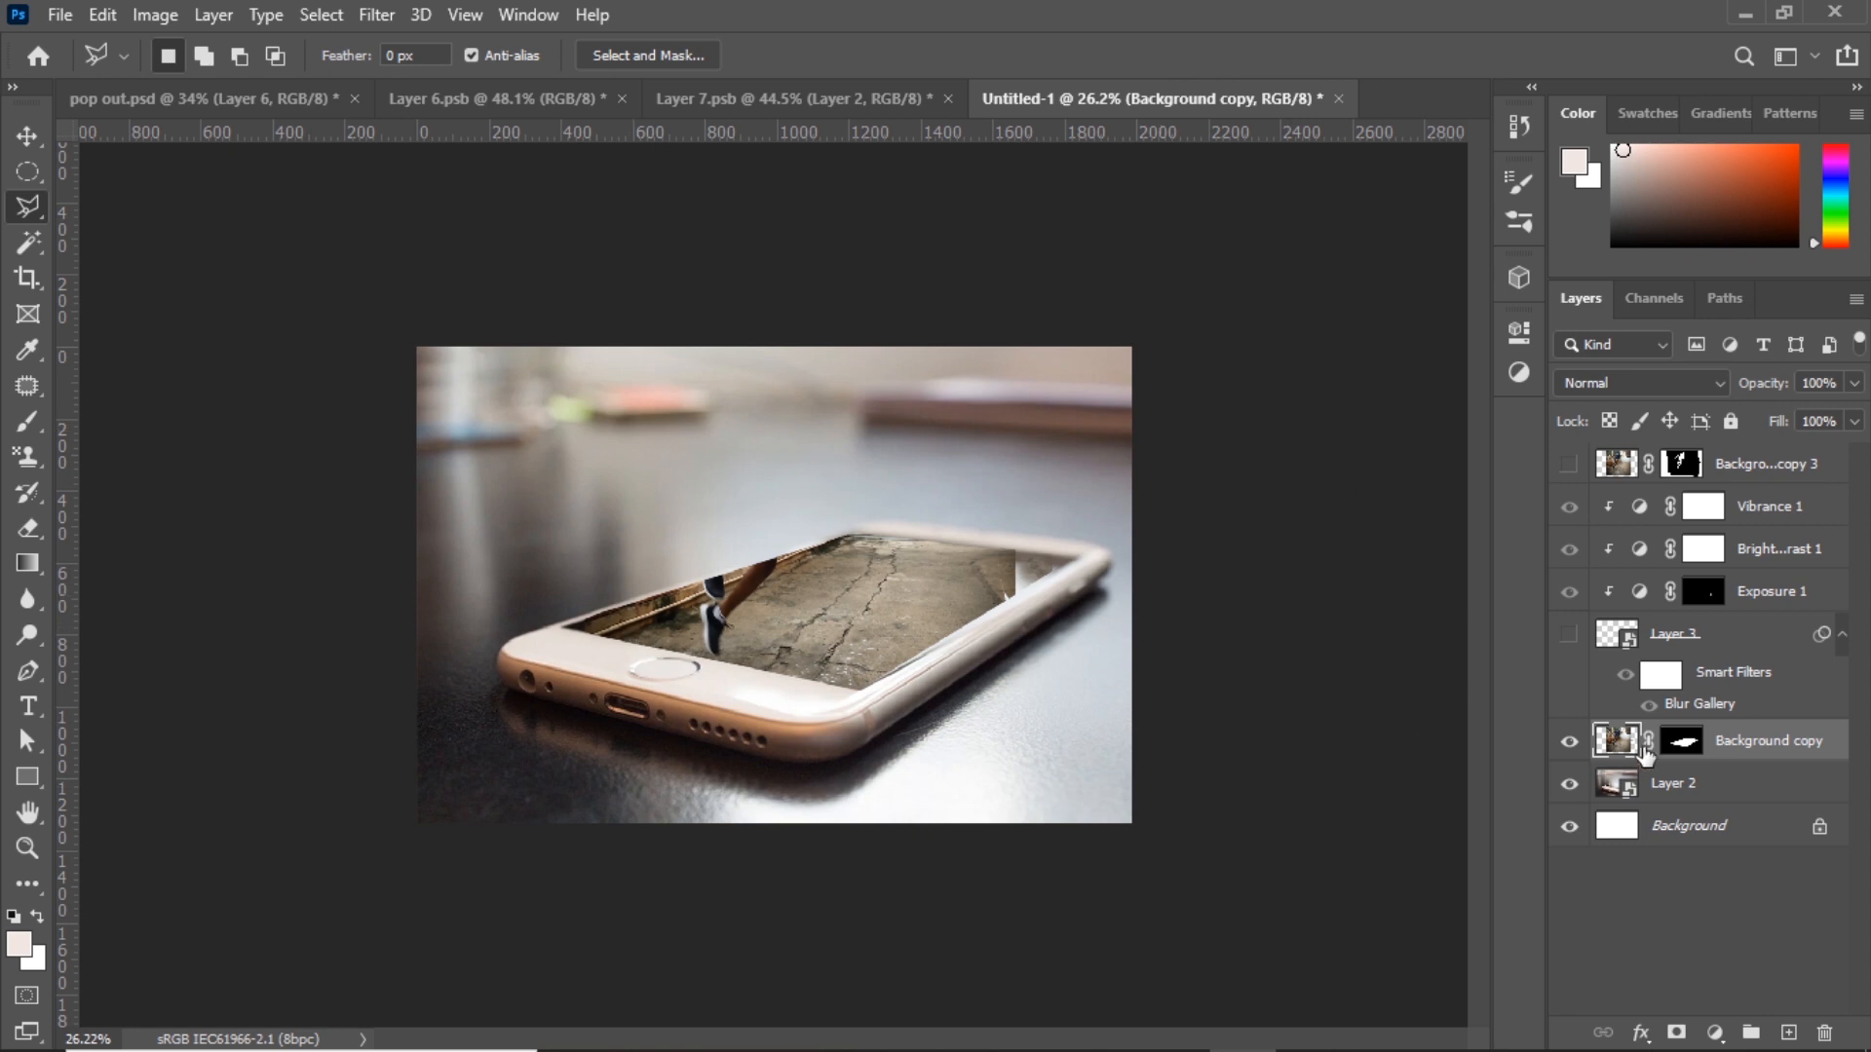
shift+click(1684, 747)
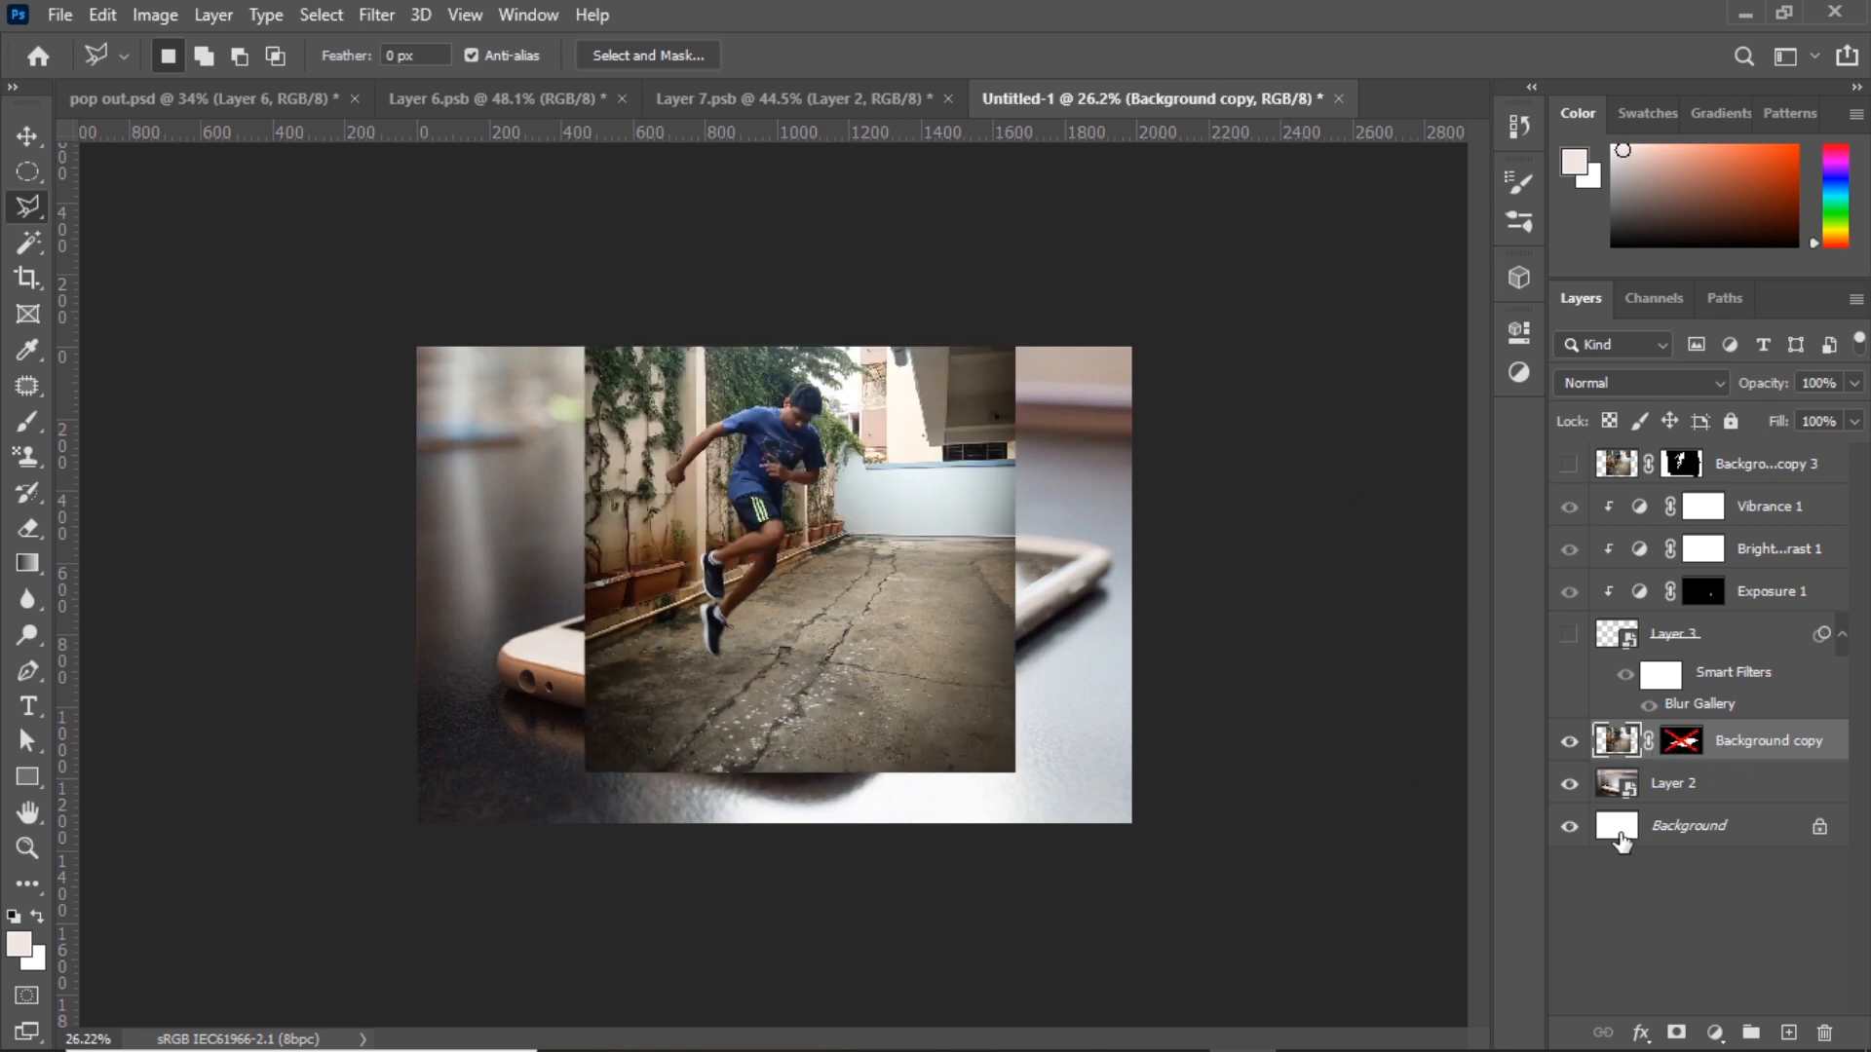
click(1570, 746)
- Select the phone's screen area with the Polygonal Lasso, following its four corners
scroll(617, 693, up, 1)
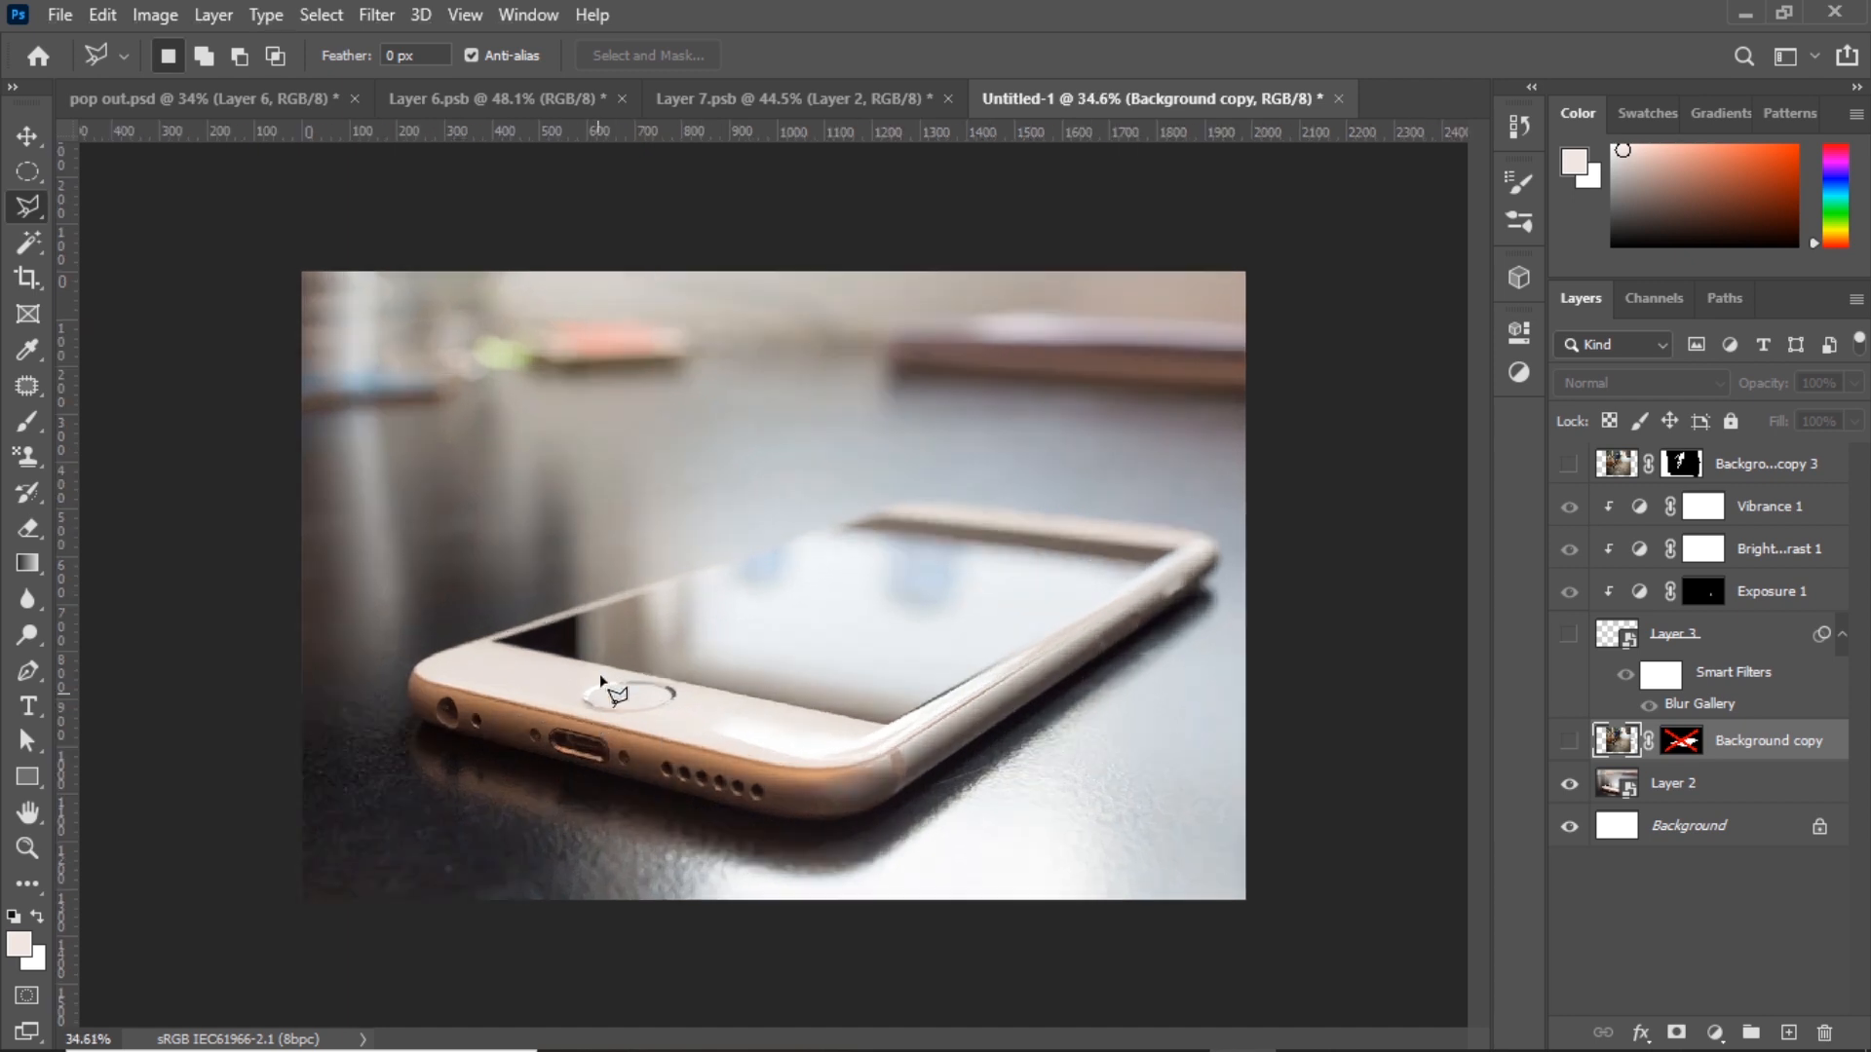
right_click(44, 207)
click(92, 222)
click(496, 642)
click(875, 517)
click(1176, 551)
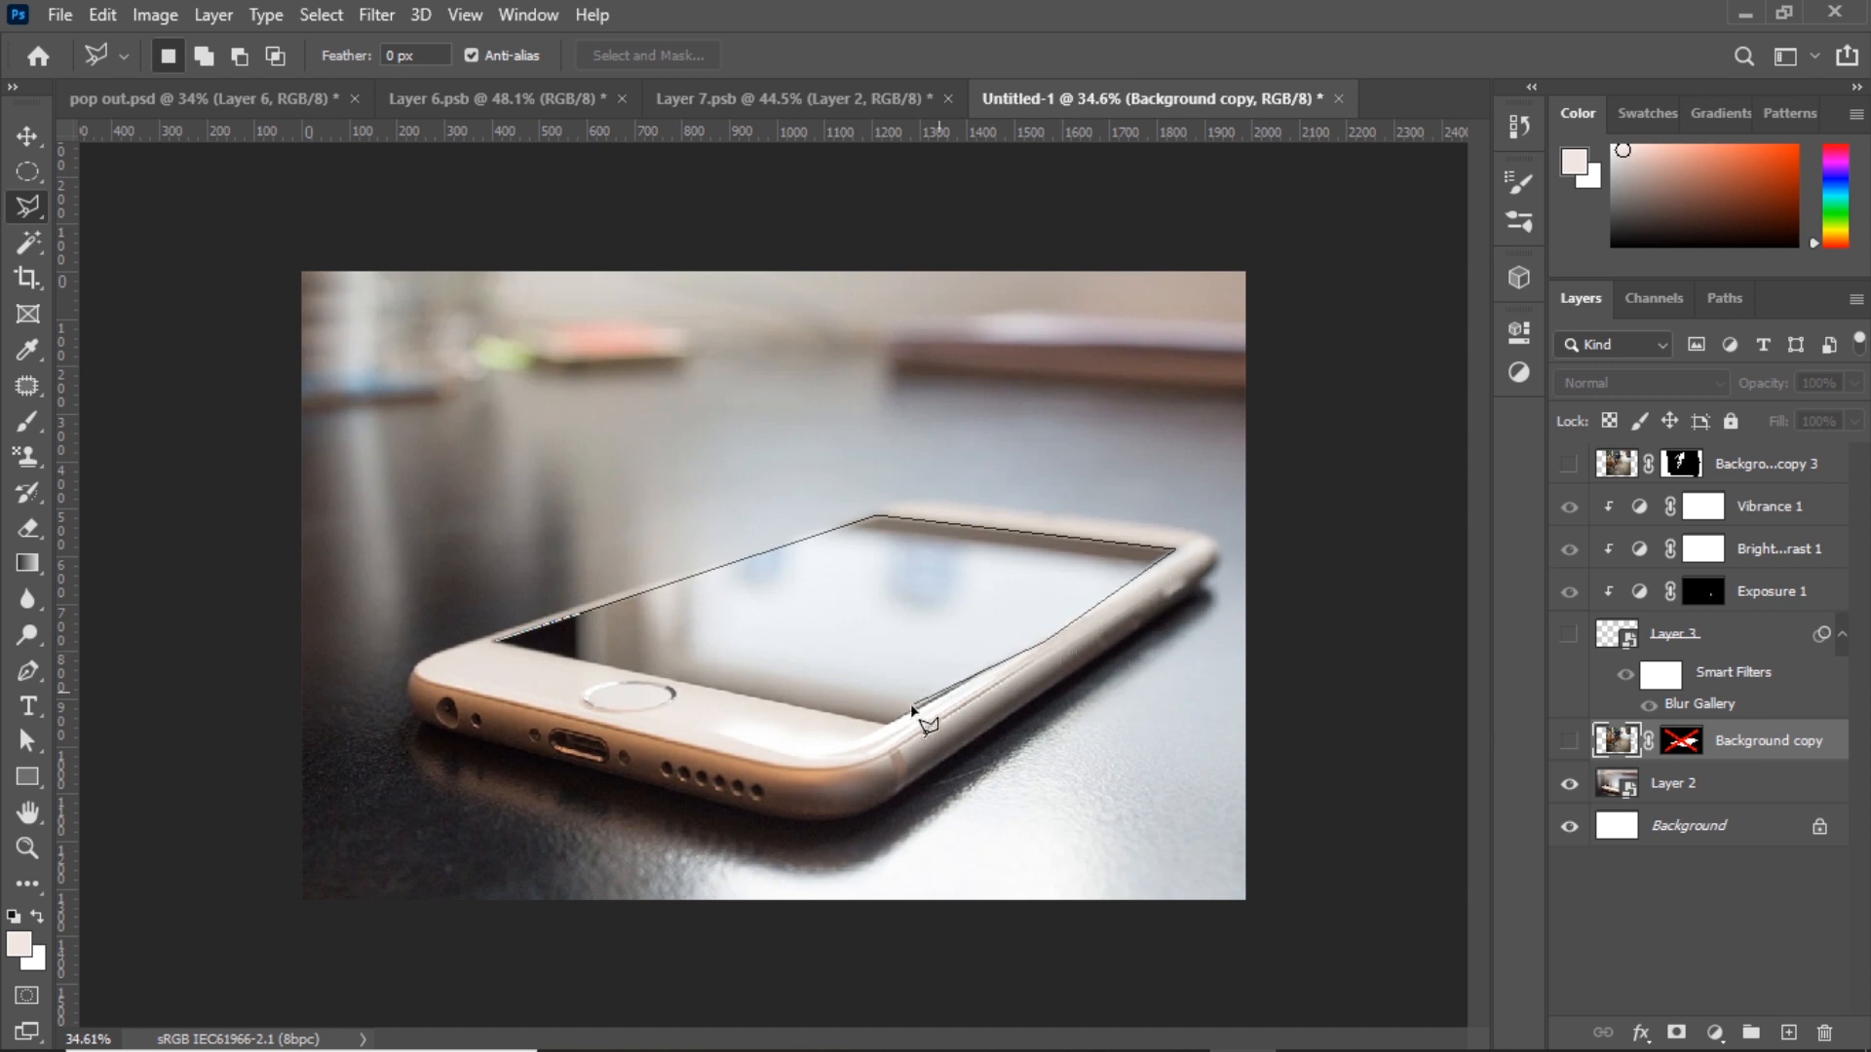
click(498, 647)
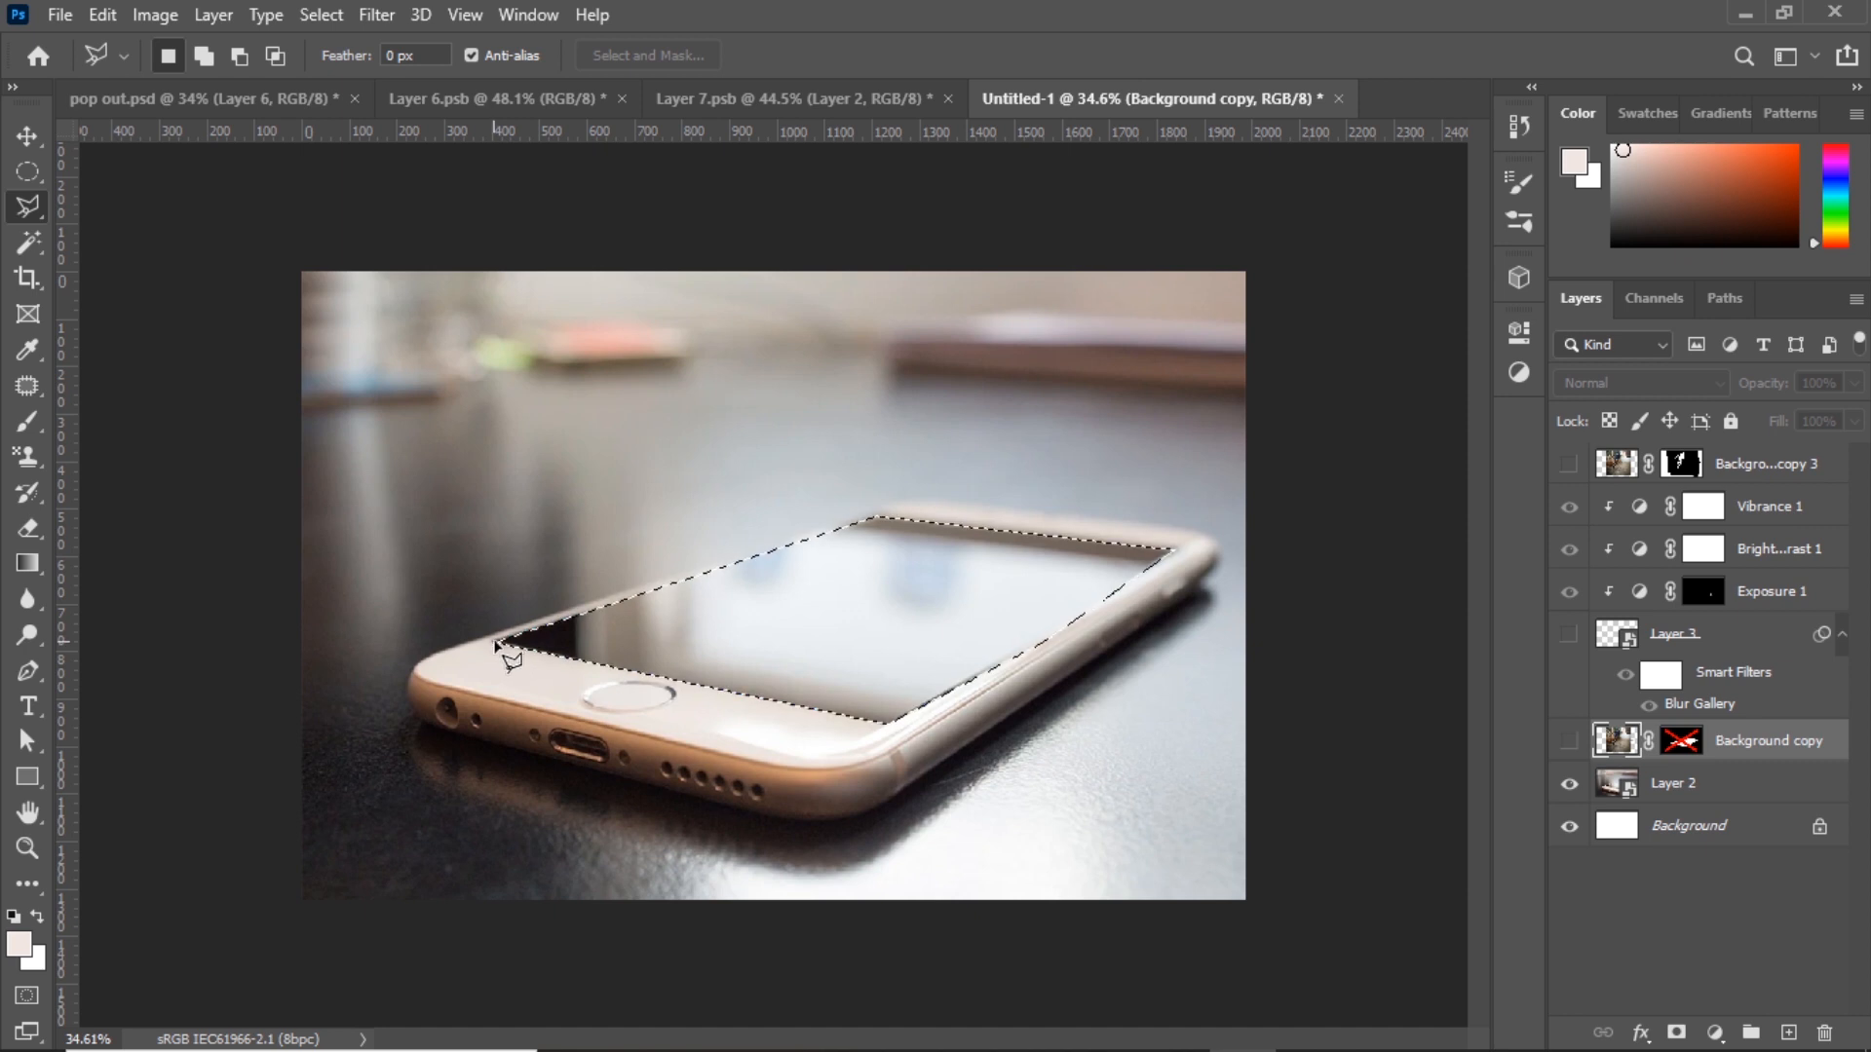
right_click(764, 599)
click(12, 131)
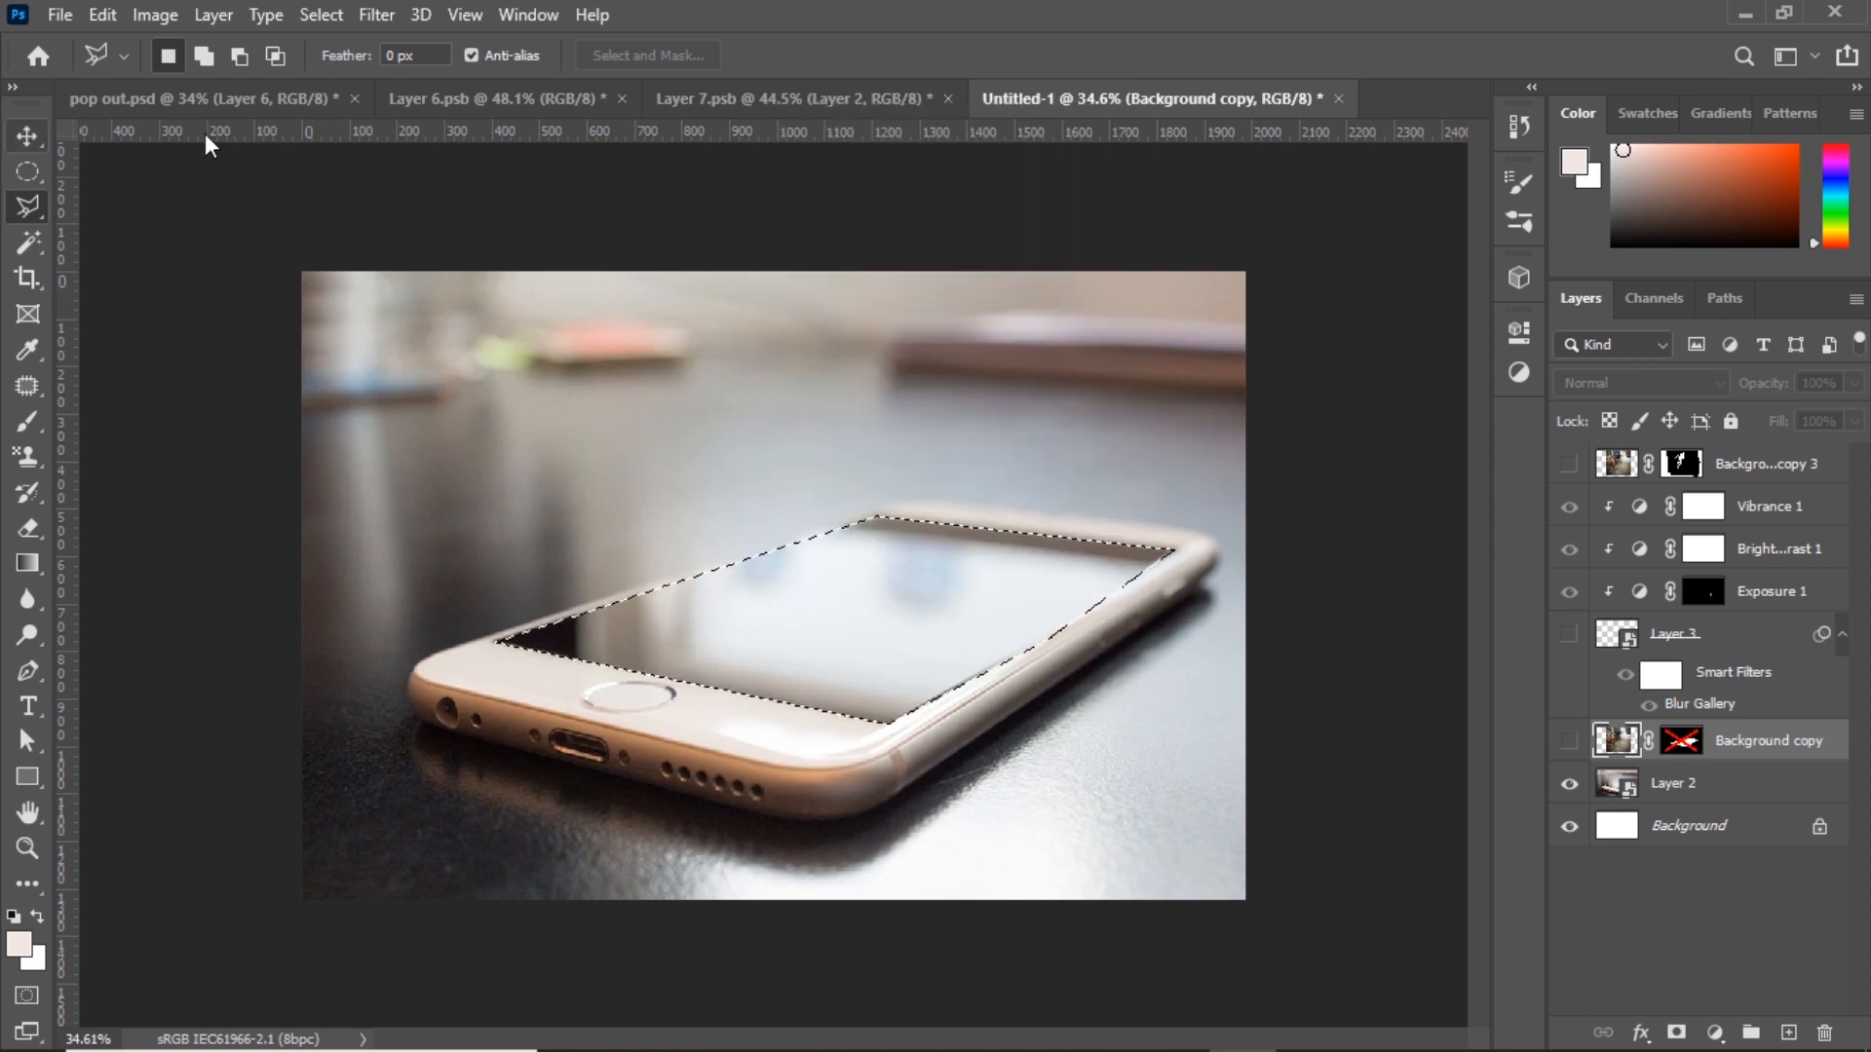
- Show the Background copy layer with its mask re-enabled and clear the selection
click(1570, 742)
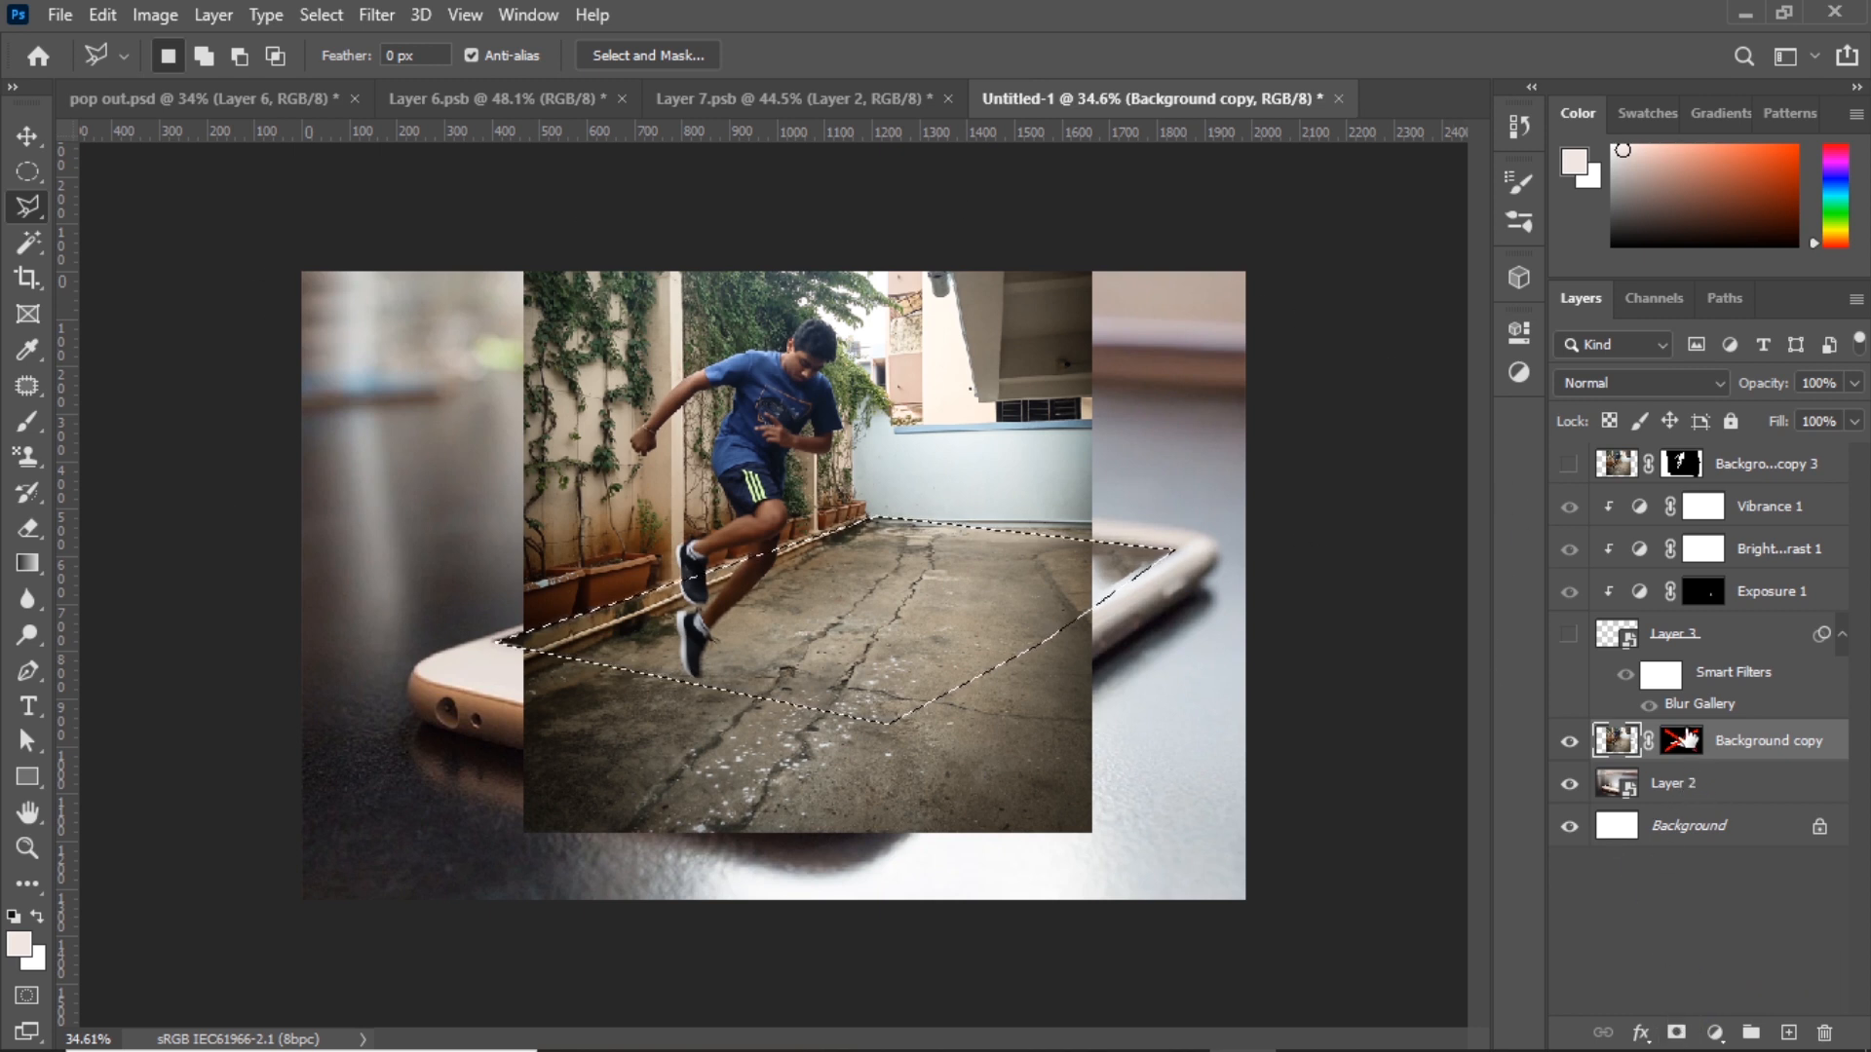
shift+click(1684, 740)
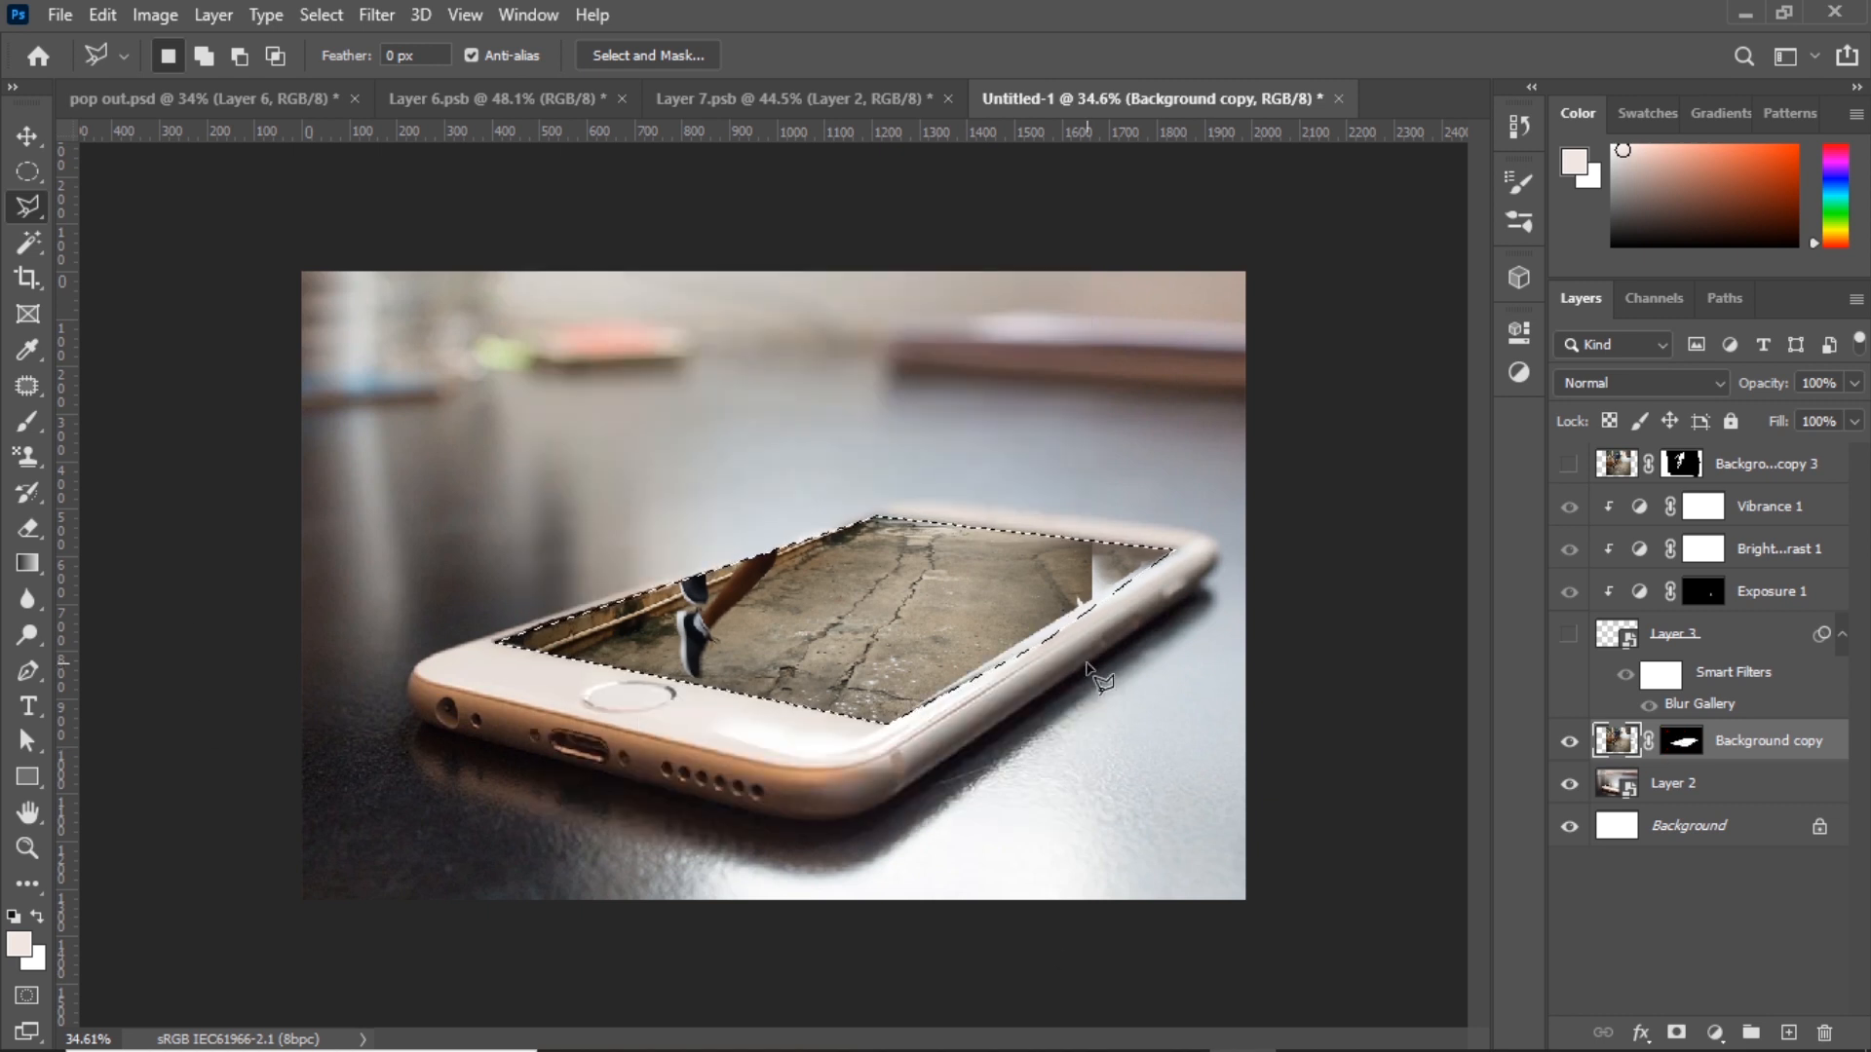
key(ctrl+d)
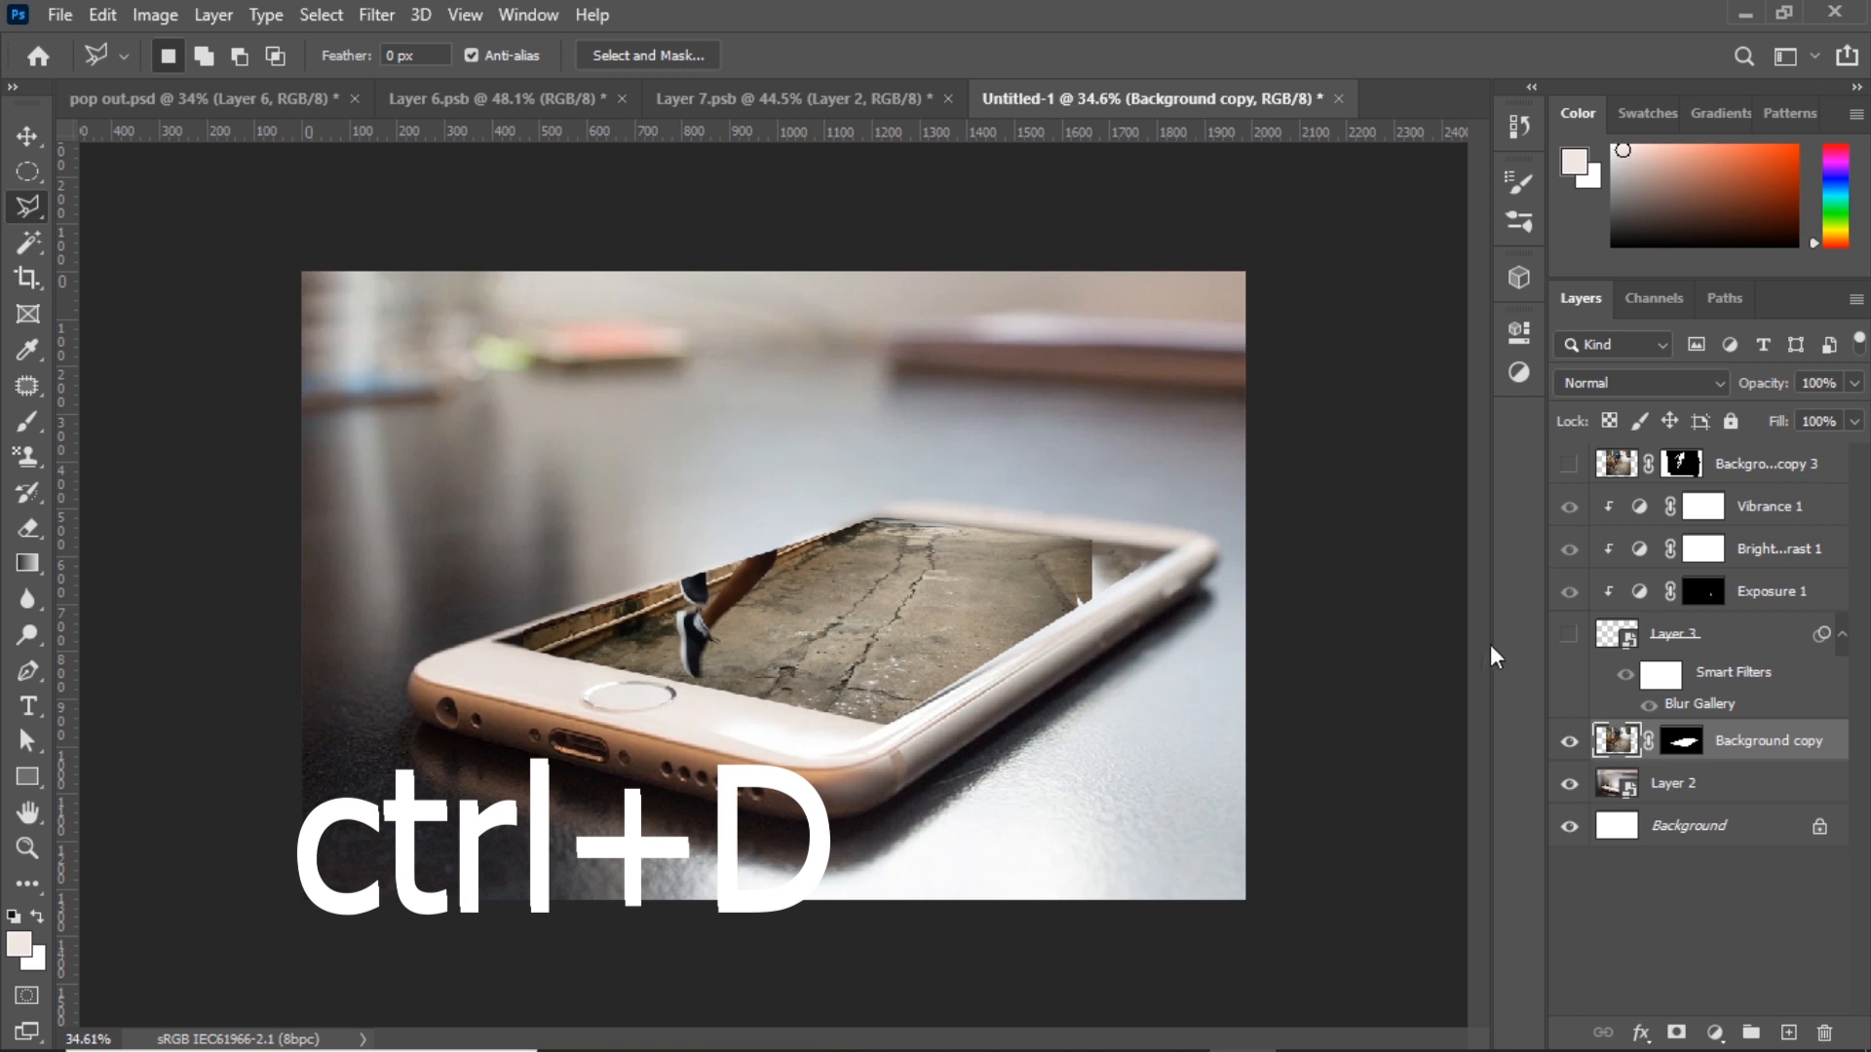
- Show the Background copy 3 layer containing the cut-out man, and select it on the canvas with the Move tool
click(1570, 464)
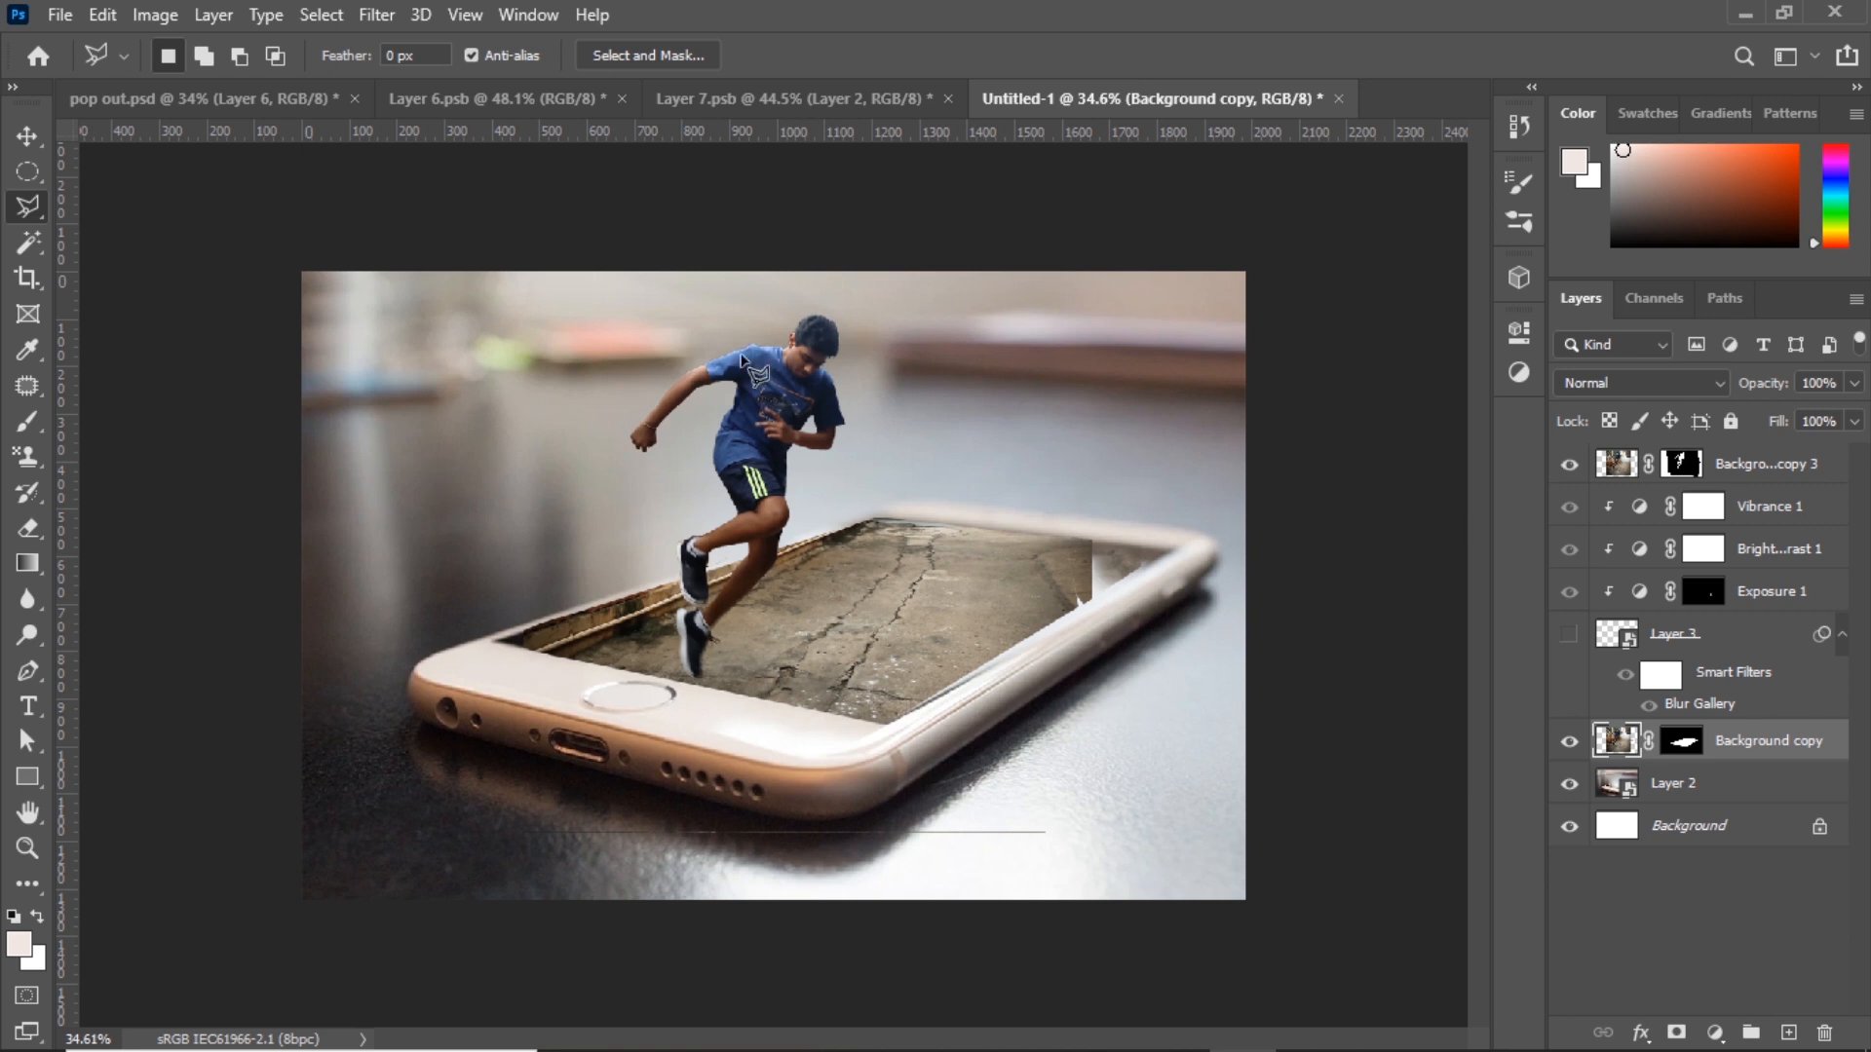
click(27, 136)
mouse_move(797, 425)
mouse_down()
mouse_move(985, 492)
mouse_move(1019, 482)
mouse_move(777, 448)
mouse_up()
scroll(778, 448, up, 3)
scroll(777, 448, down, 3)
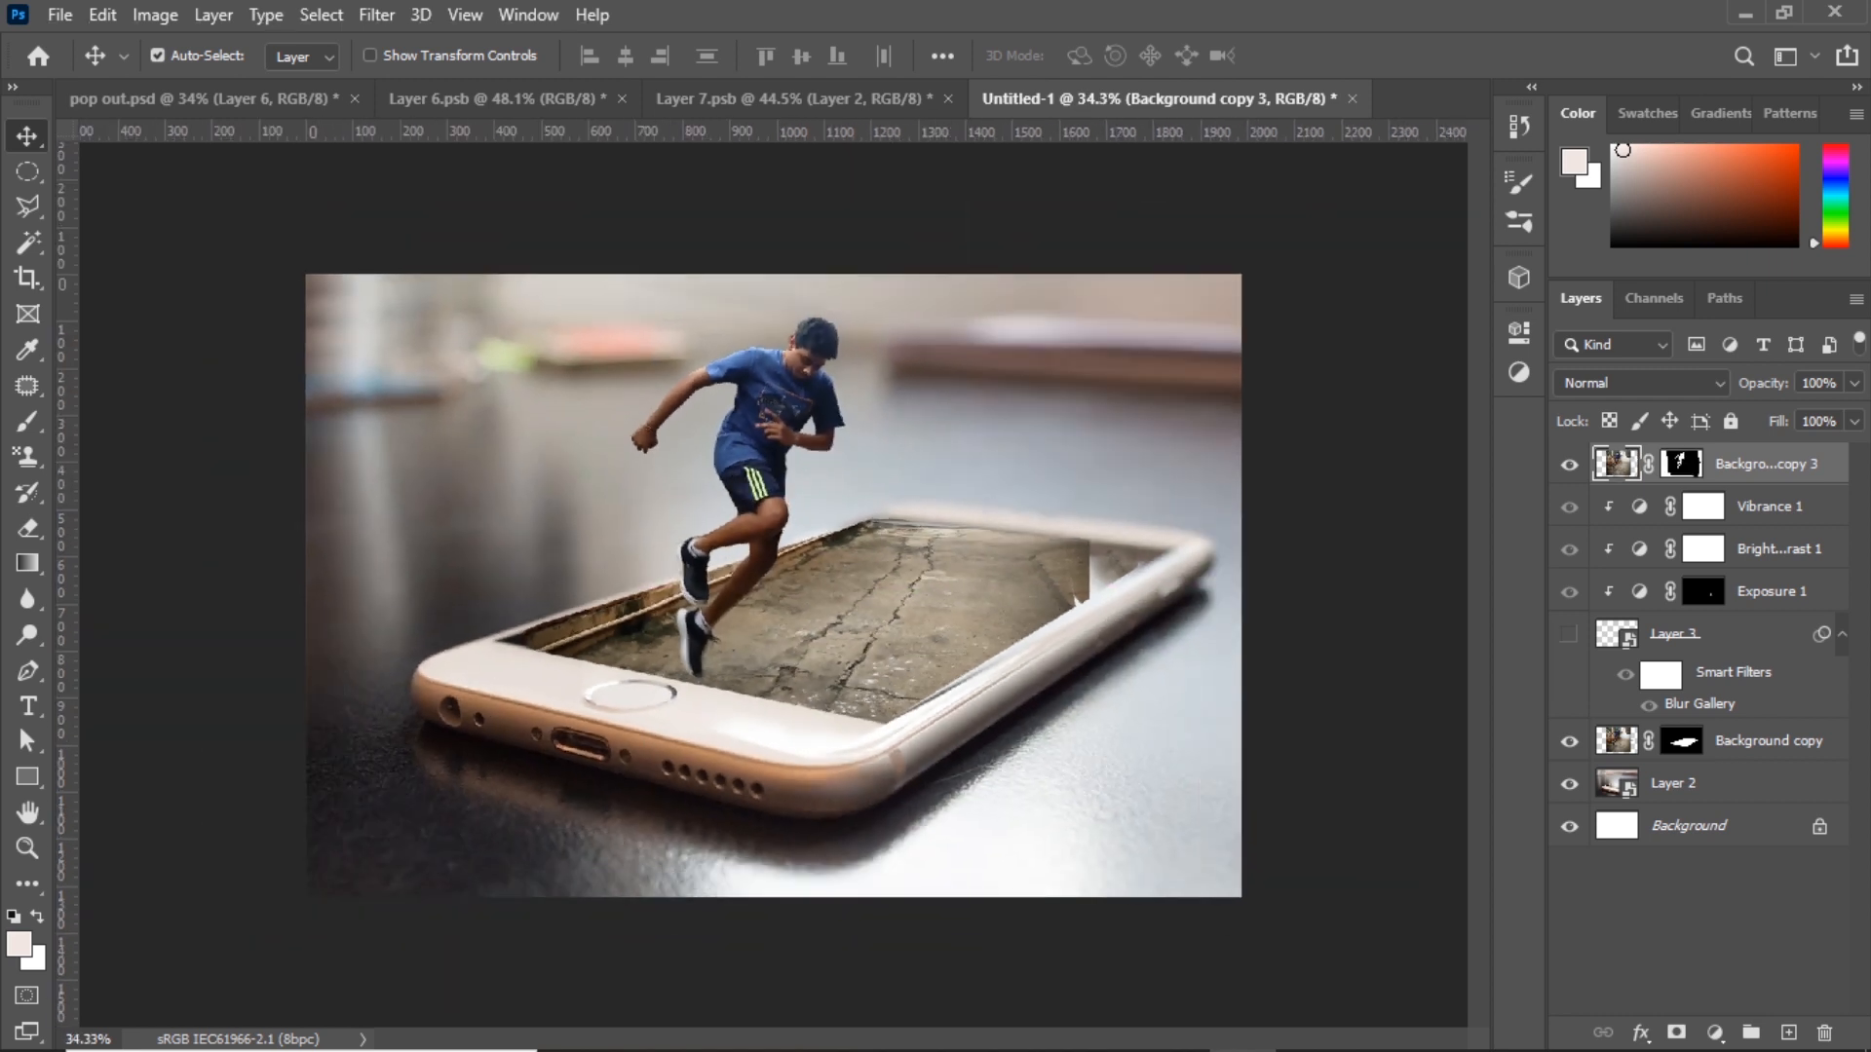
- Duplicate the Background copy layer and delete the duplicate's layer mask
click(1757, 742)
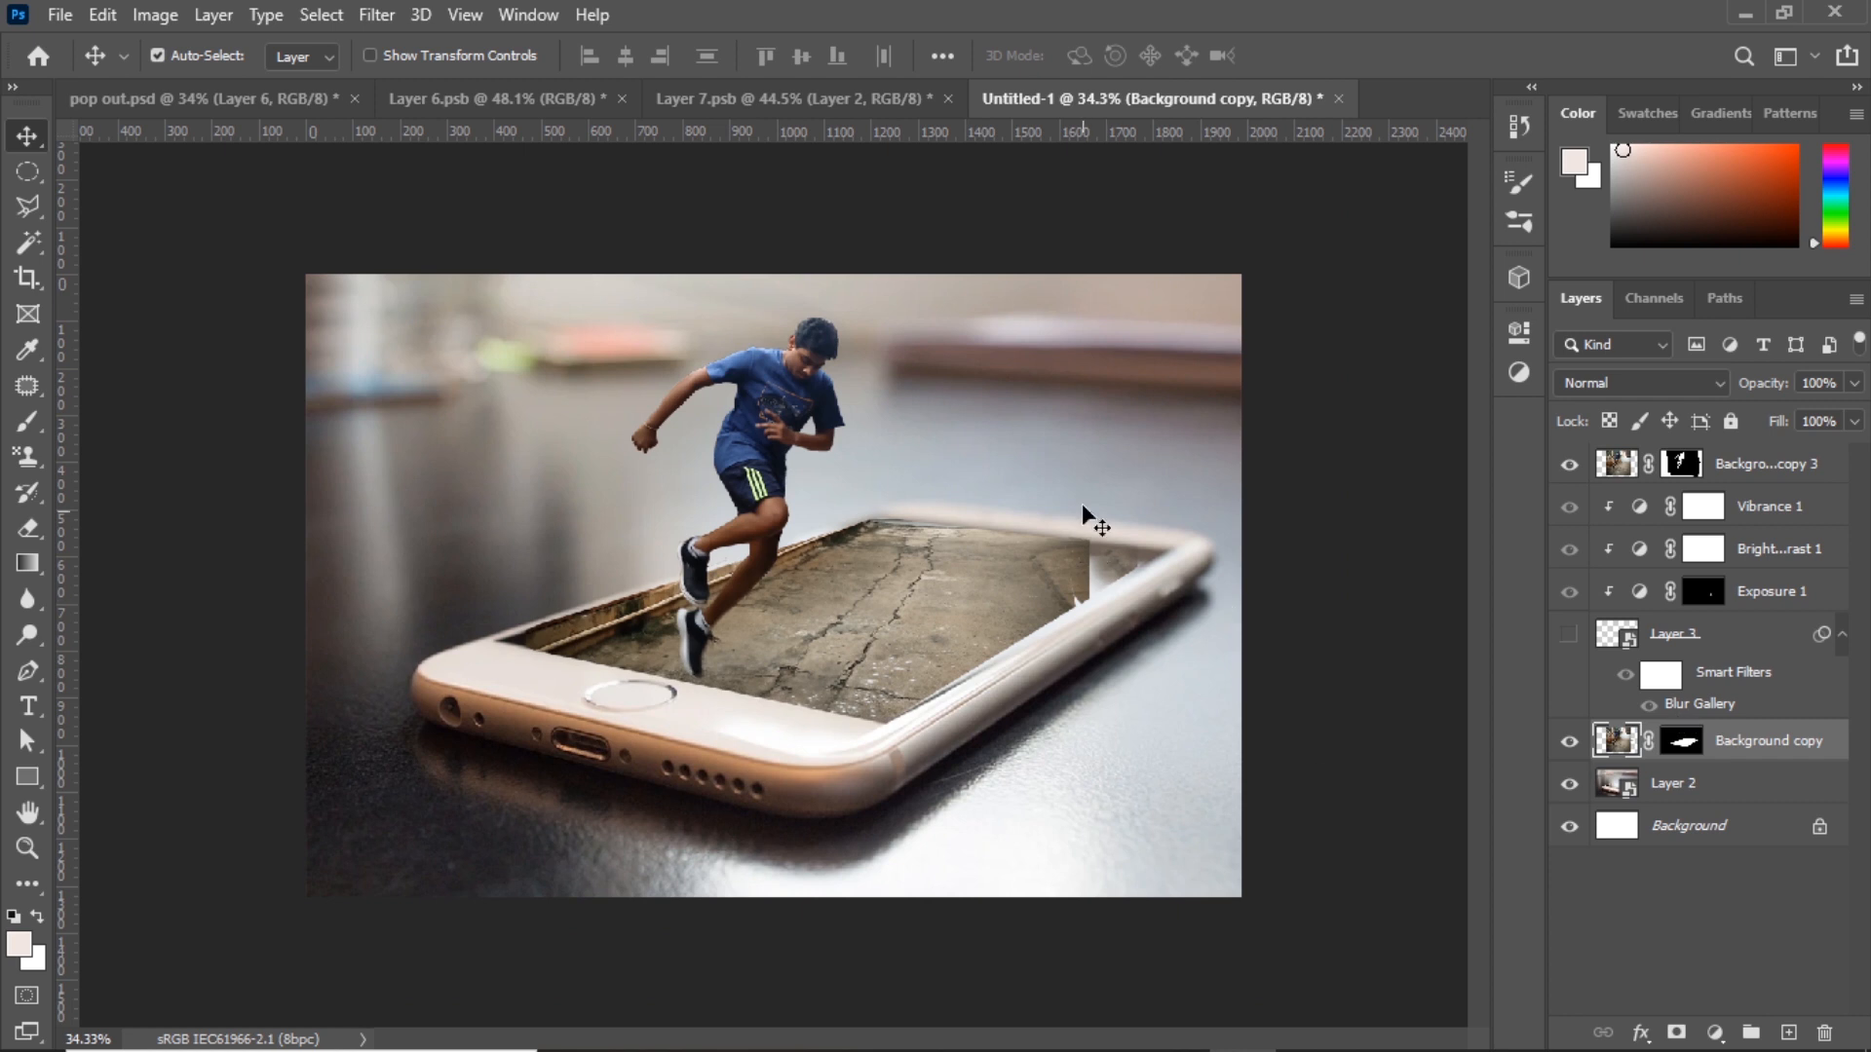
scroll(1084, 507, up, 2)
scroll(1266, 501, down, 1)
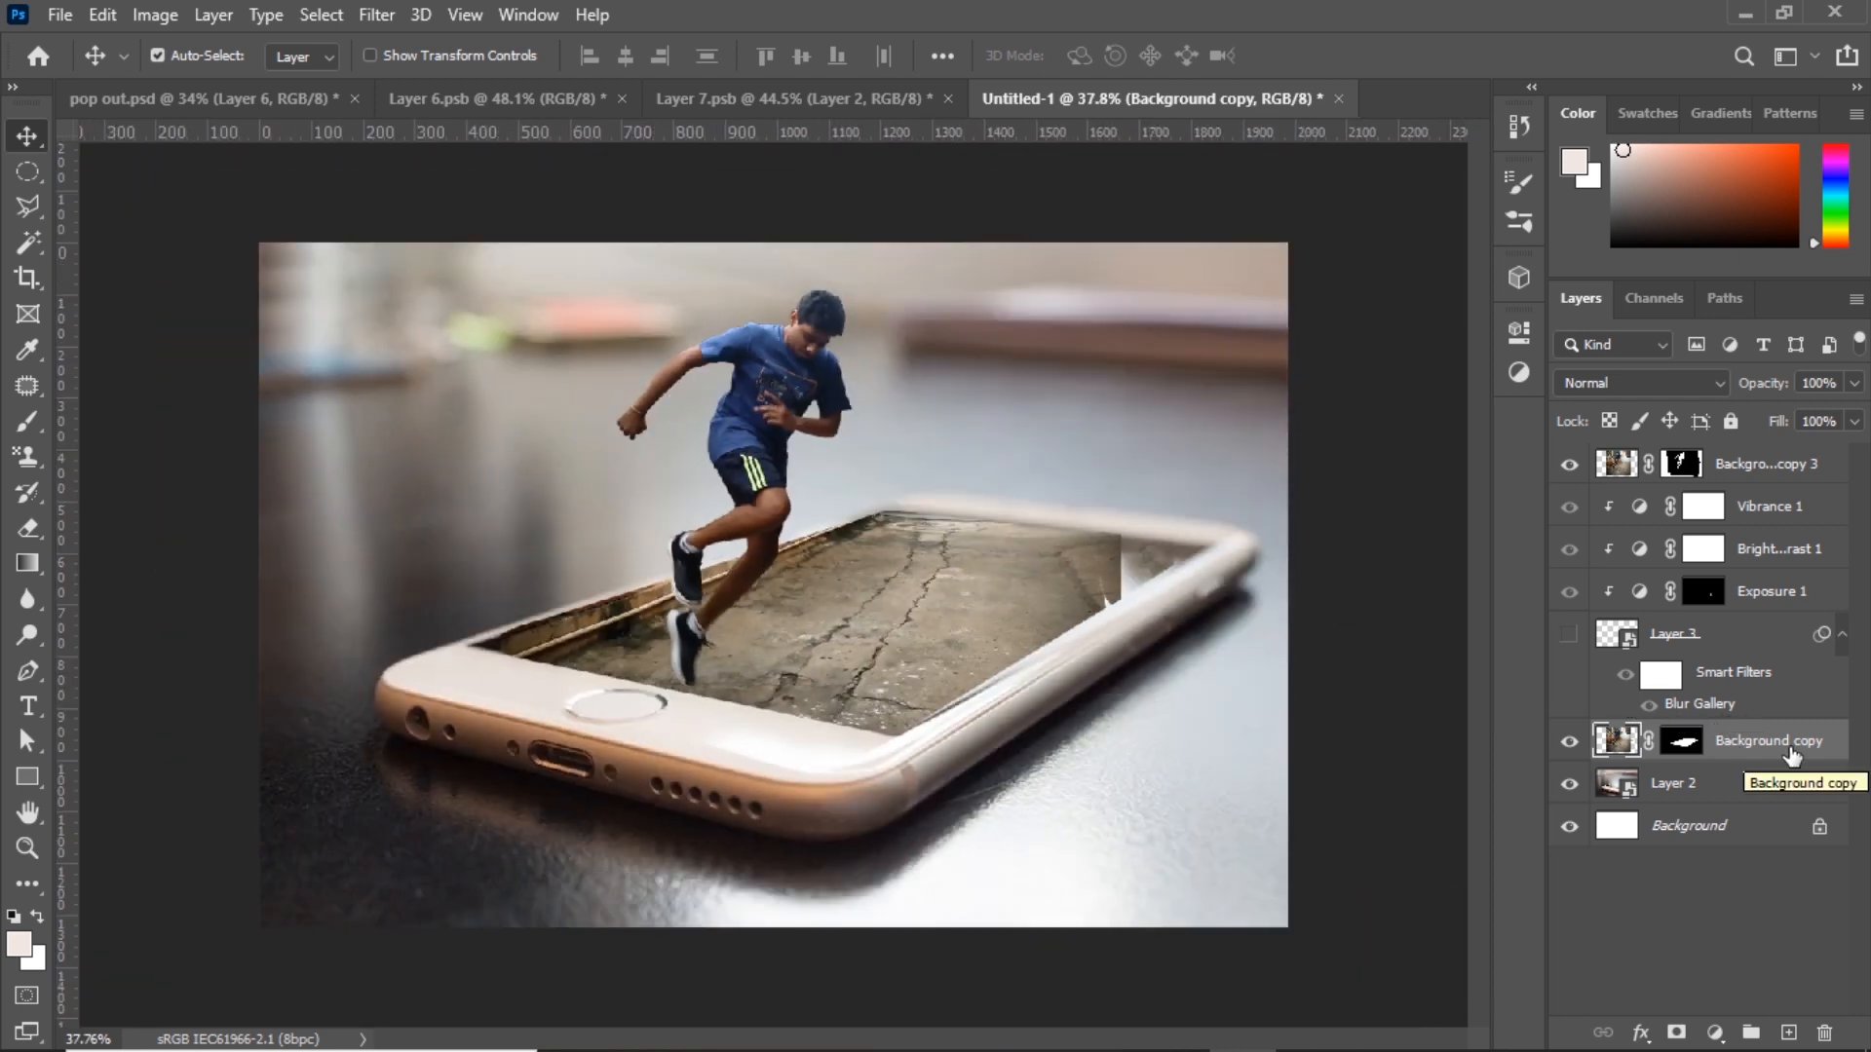
key(ctrl+j)
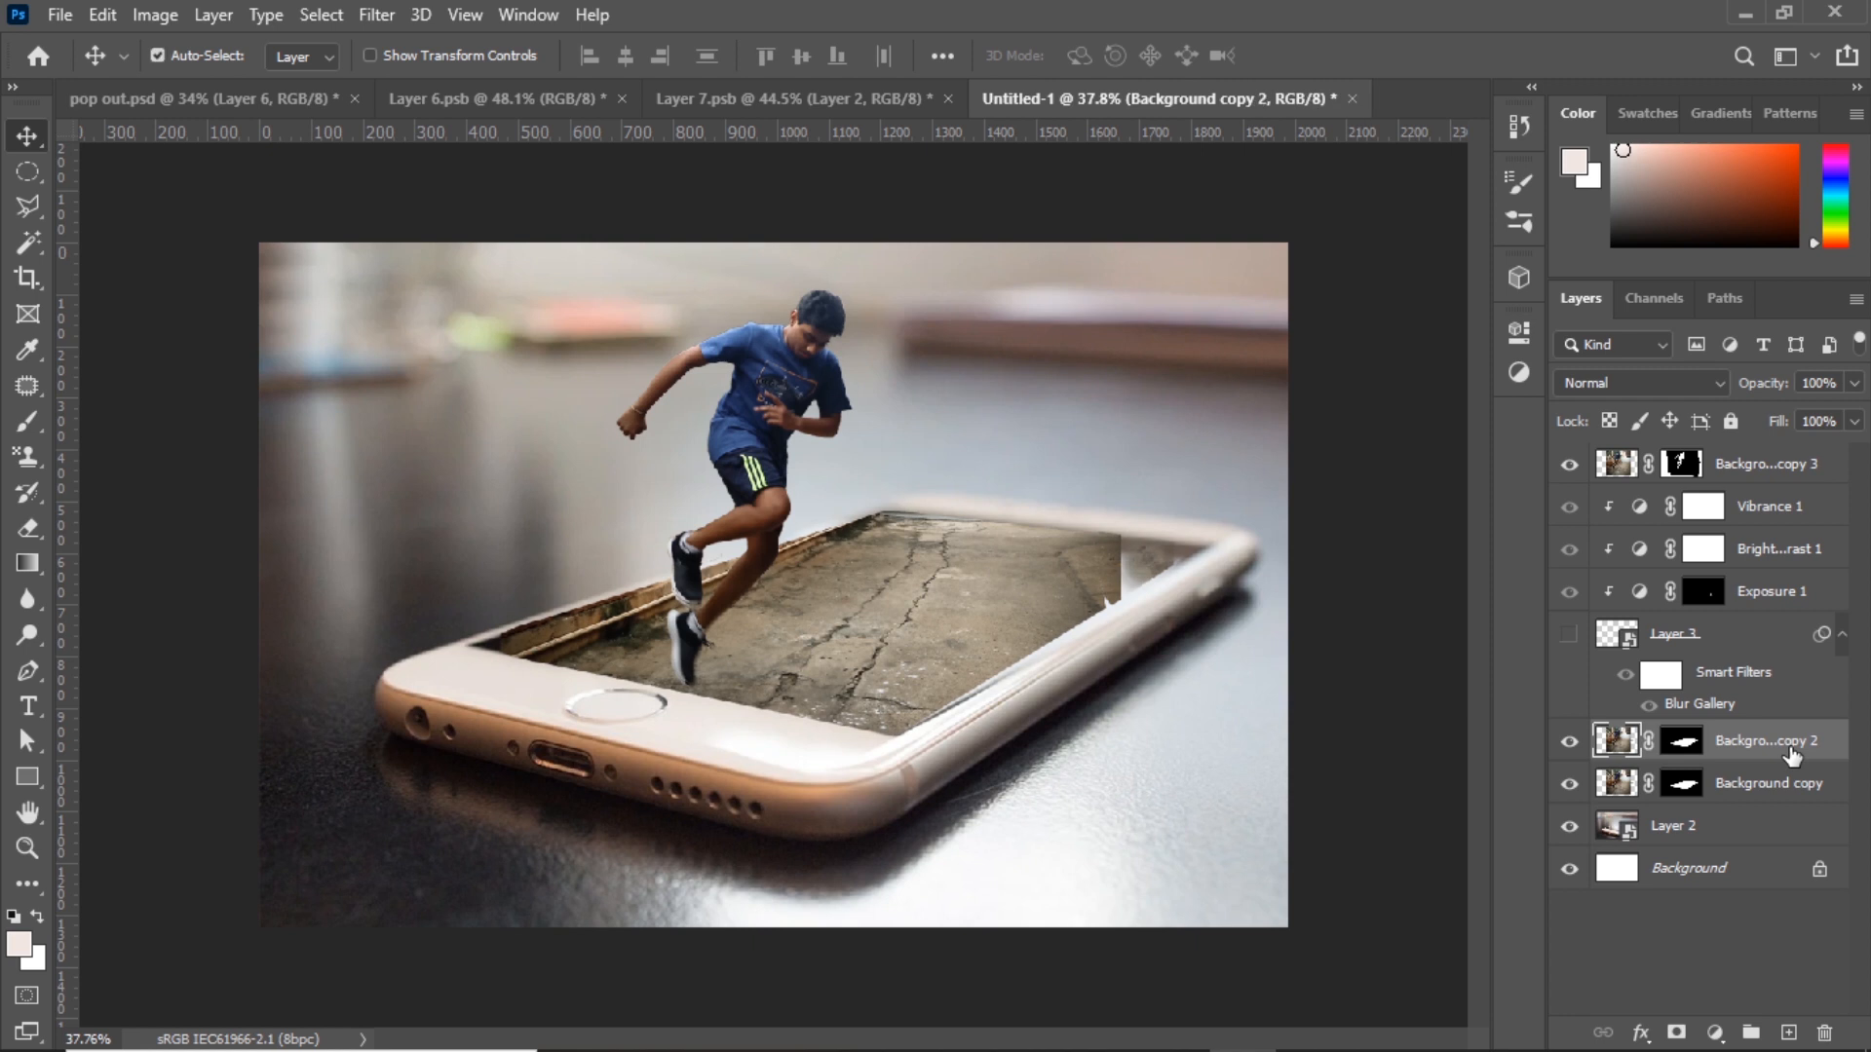
click(1681, 742)
right_click(1681, 742)
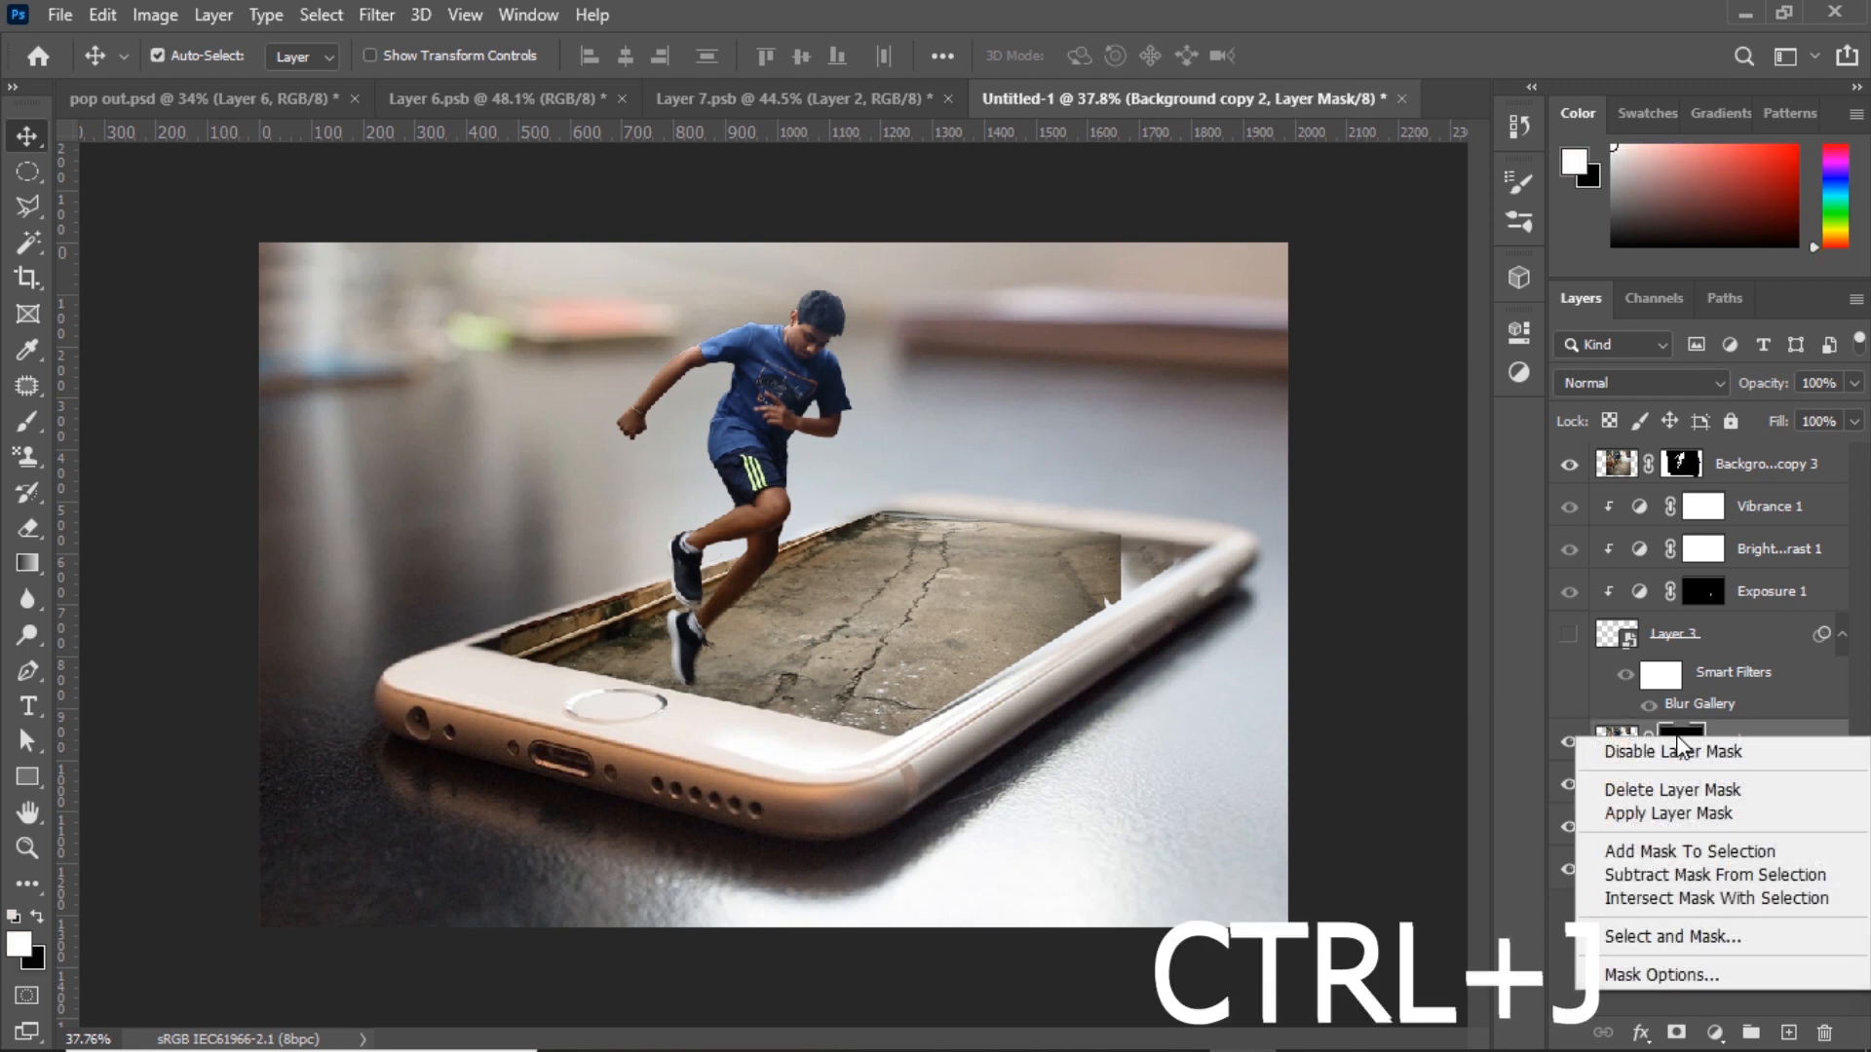
click(1664, 780)
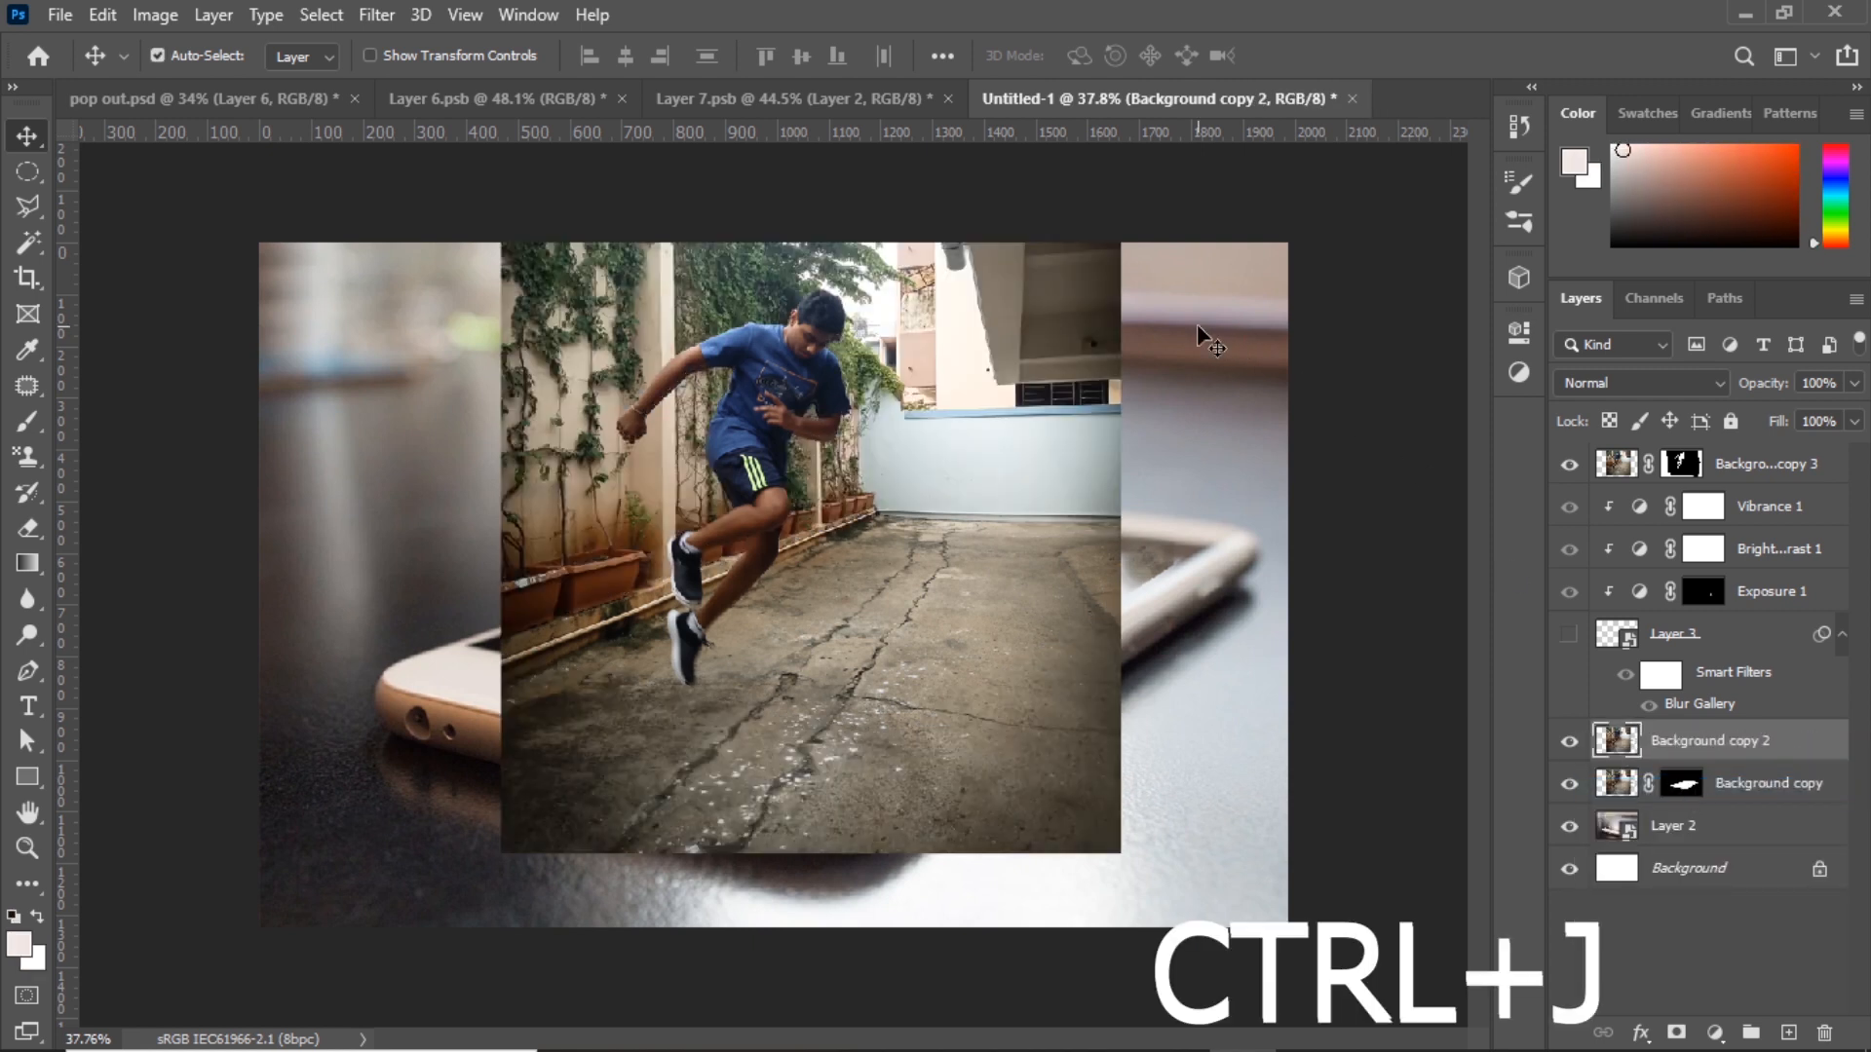
- Shift the duplicated photo right so its floor covers the gap on the phone screen, and hide it with an inverted layer mask
drag(1043, 426, 1130, 436)
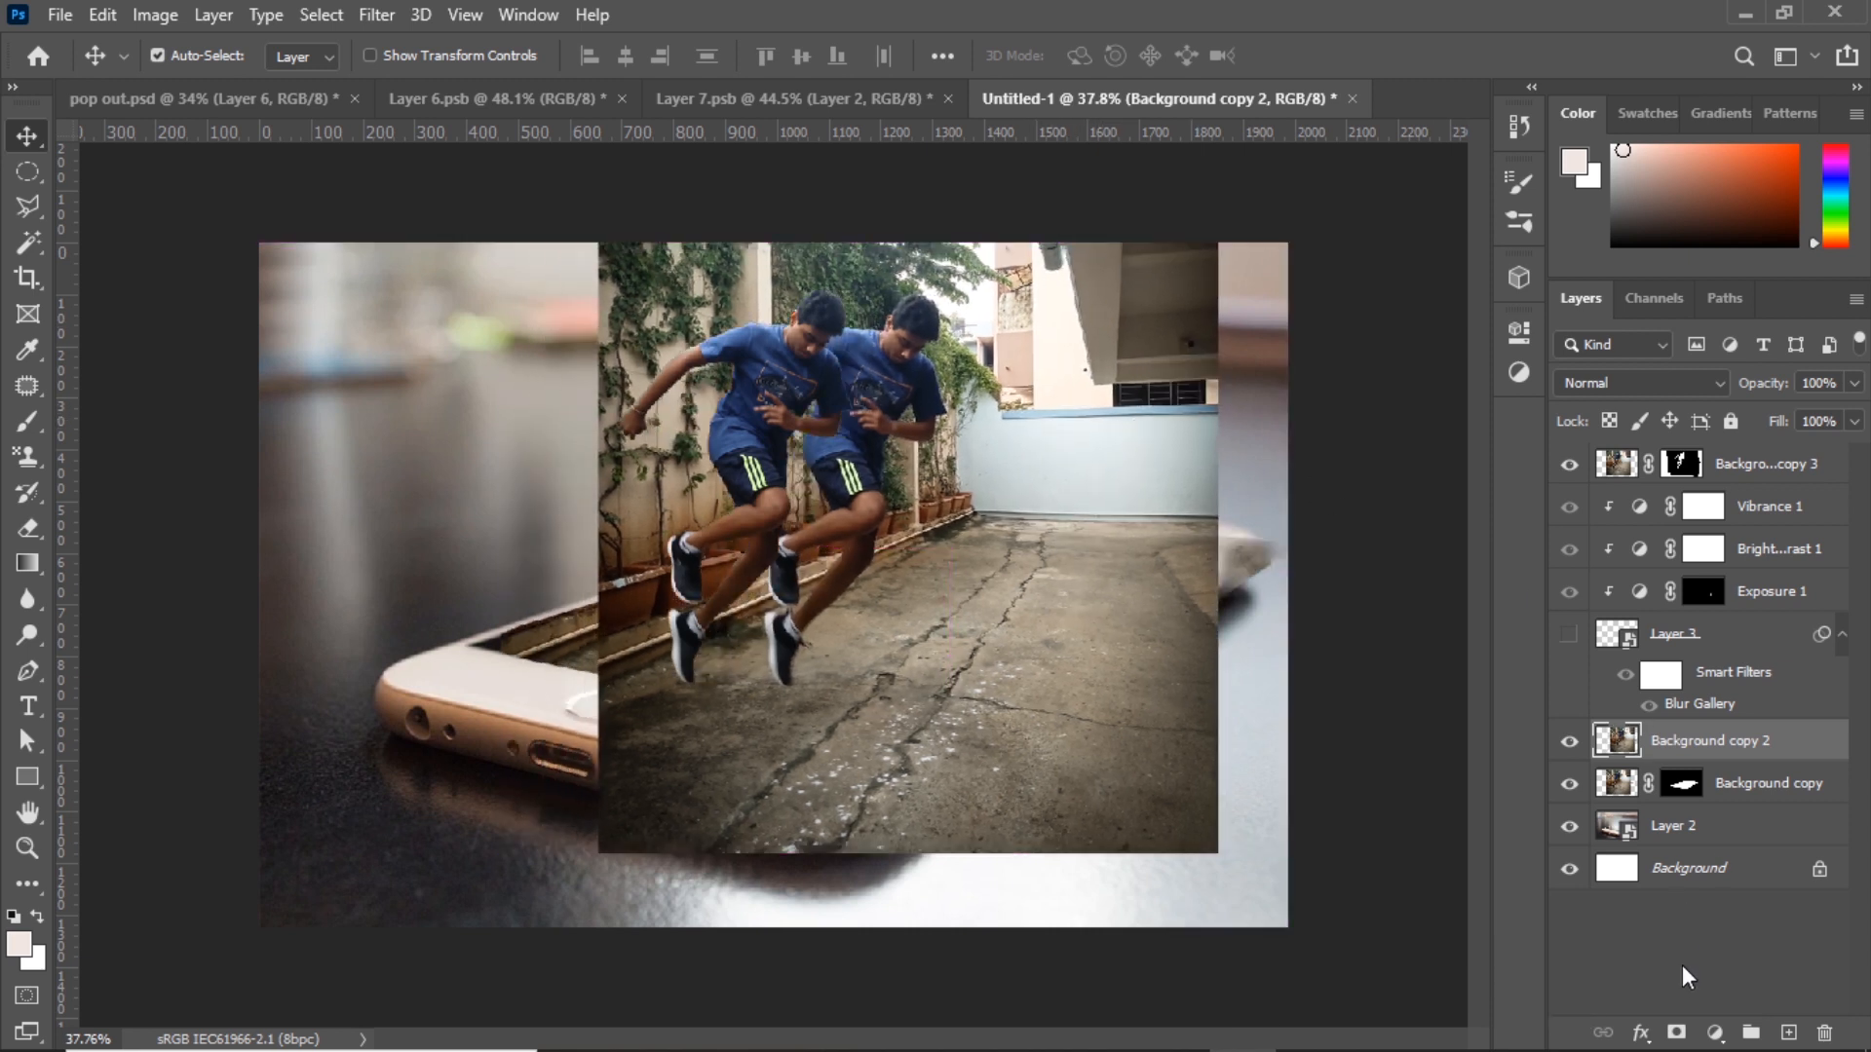
click(1678, 1034)
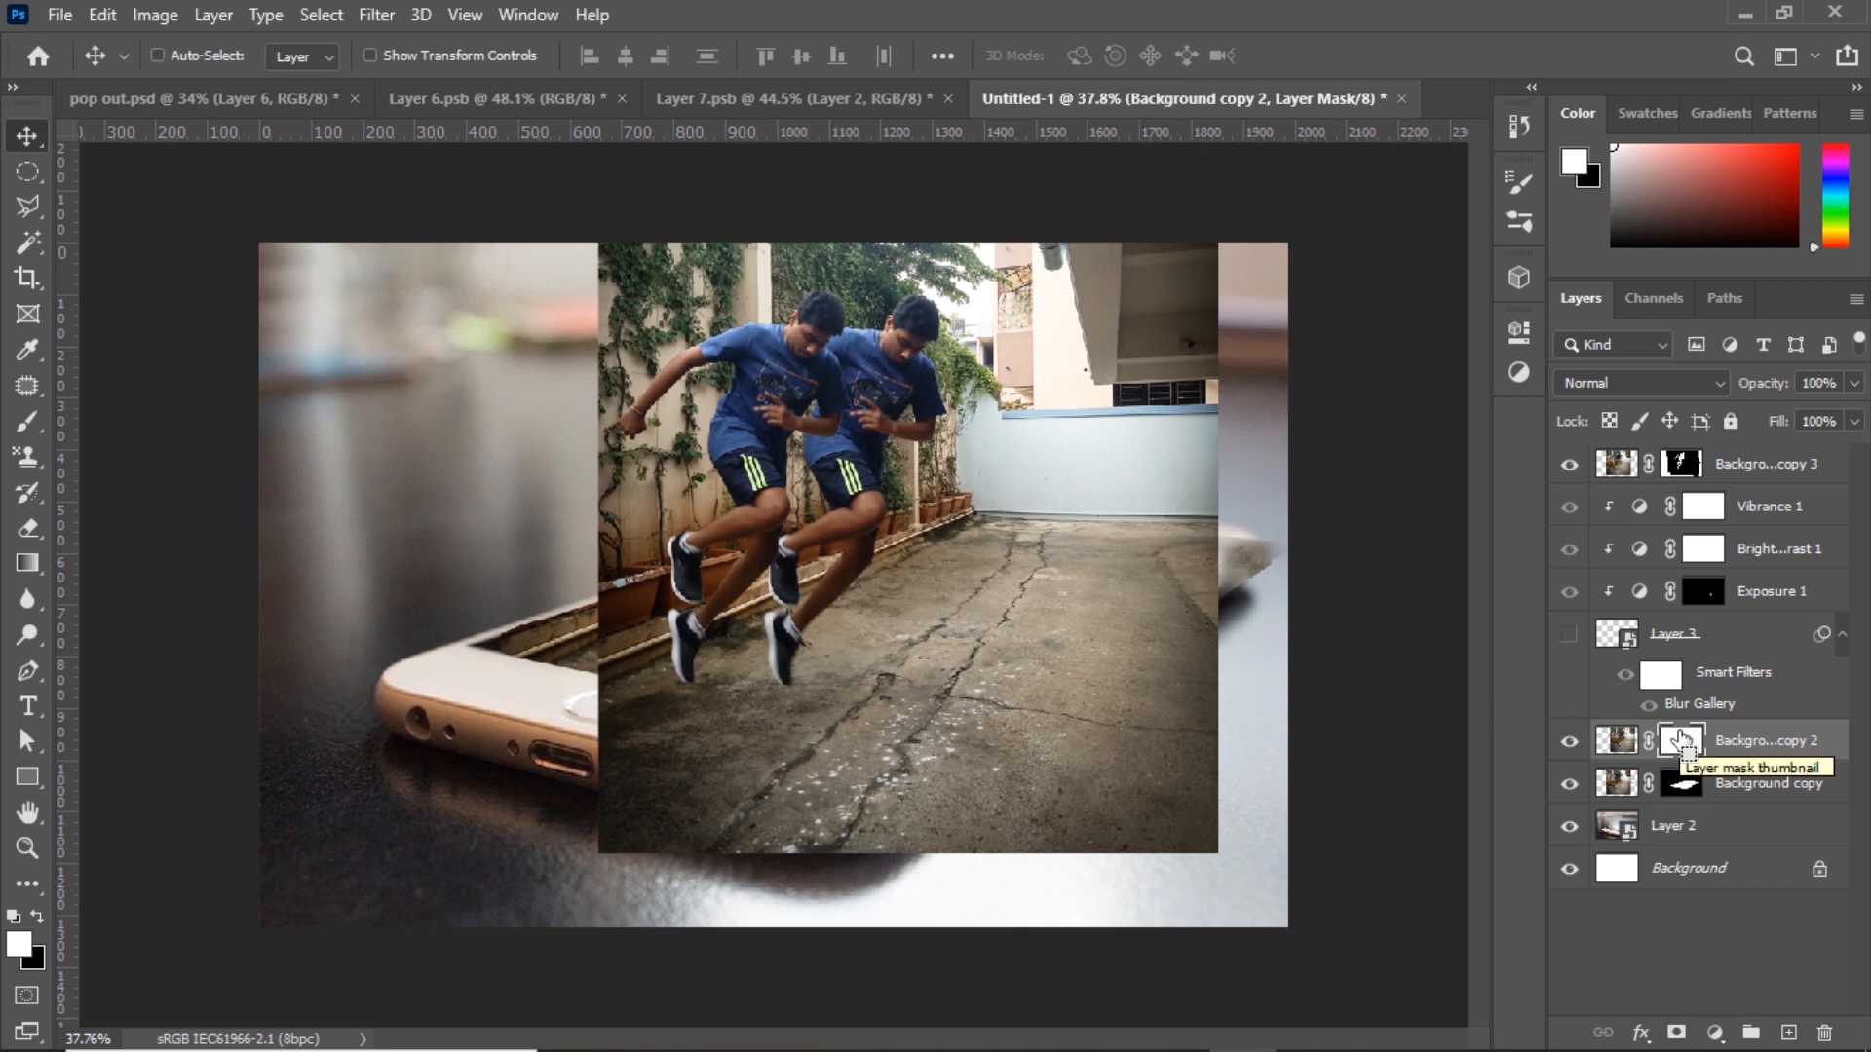
key(ctrl+i)
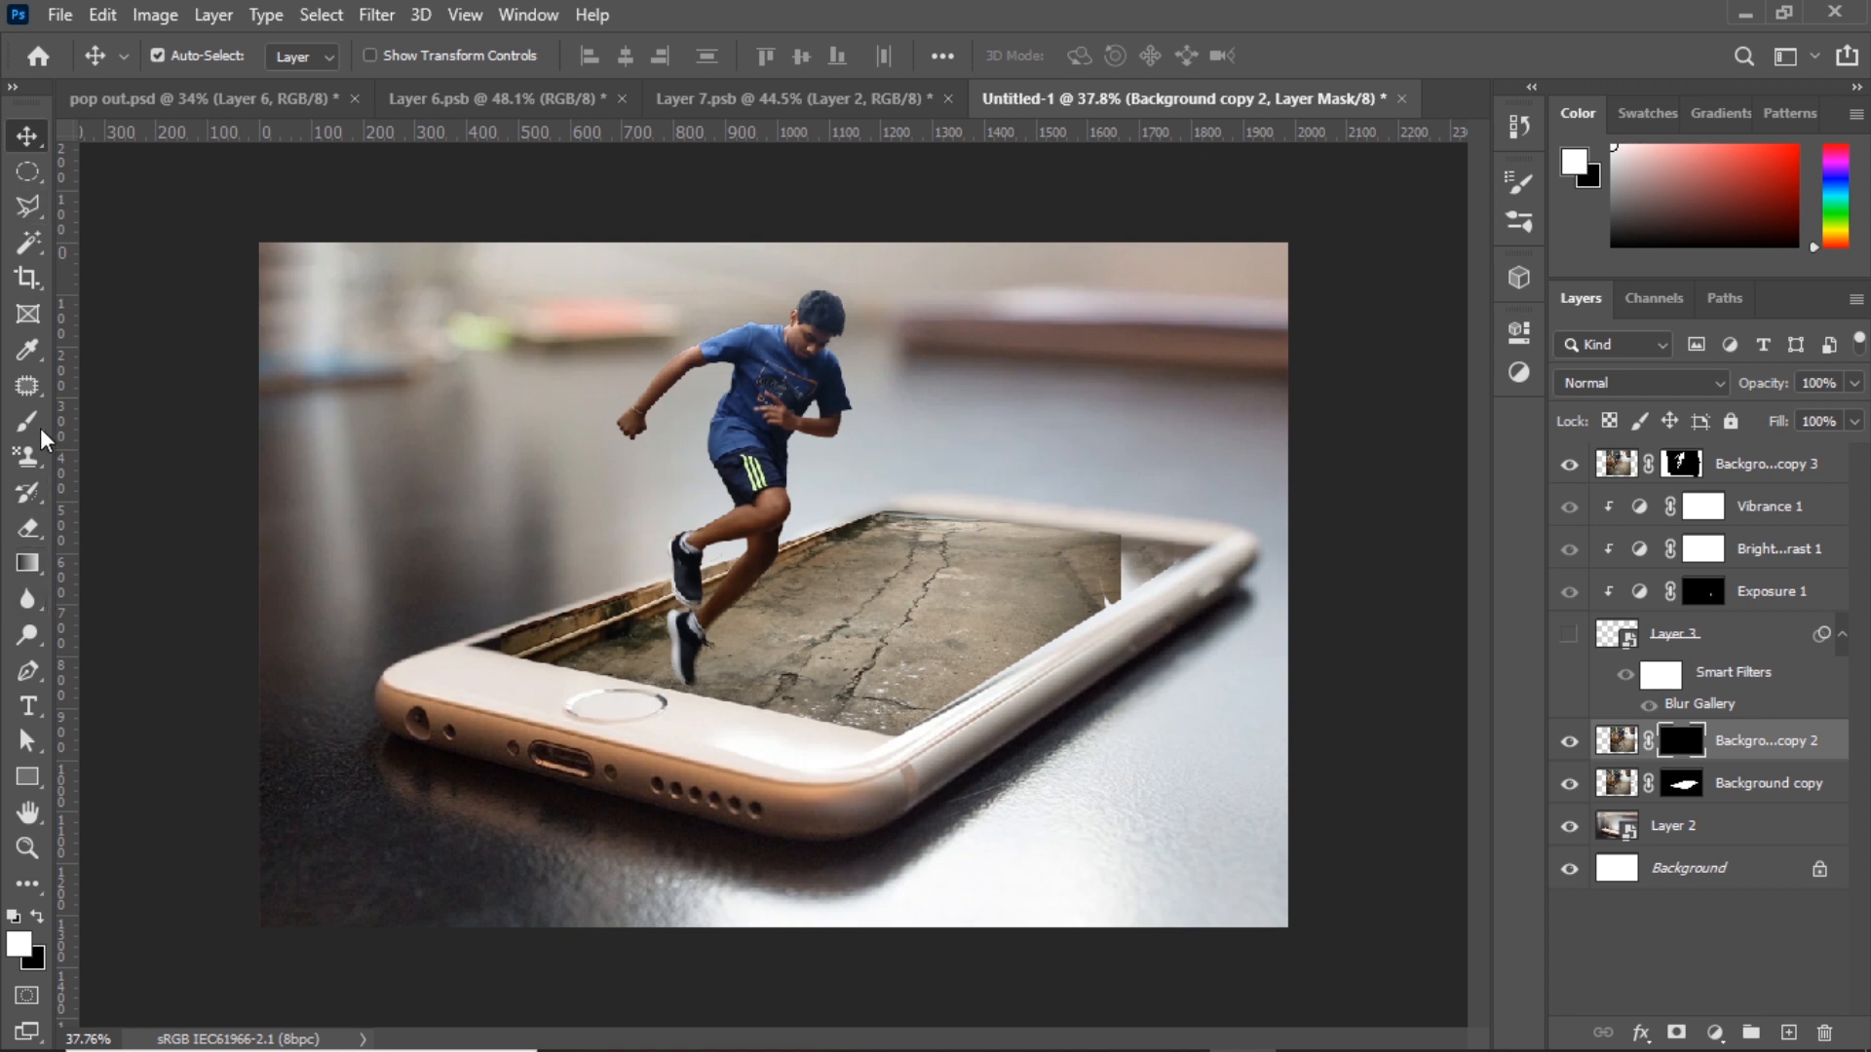
- Select the uncovered far-right corner of the phone screen with the Polygonal Lasso
click(25, 207)
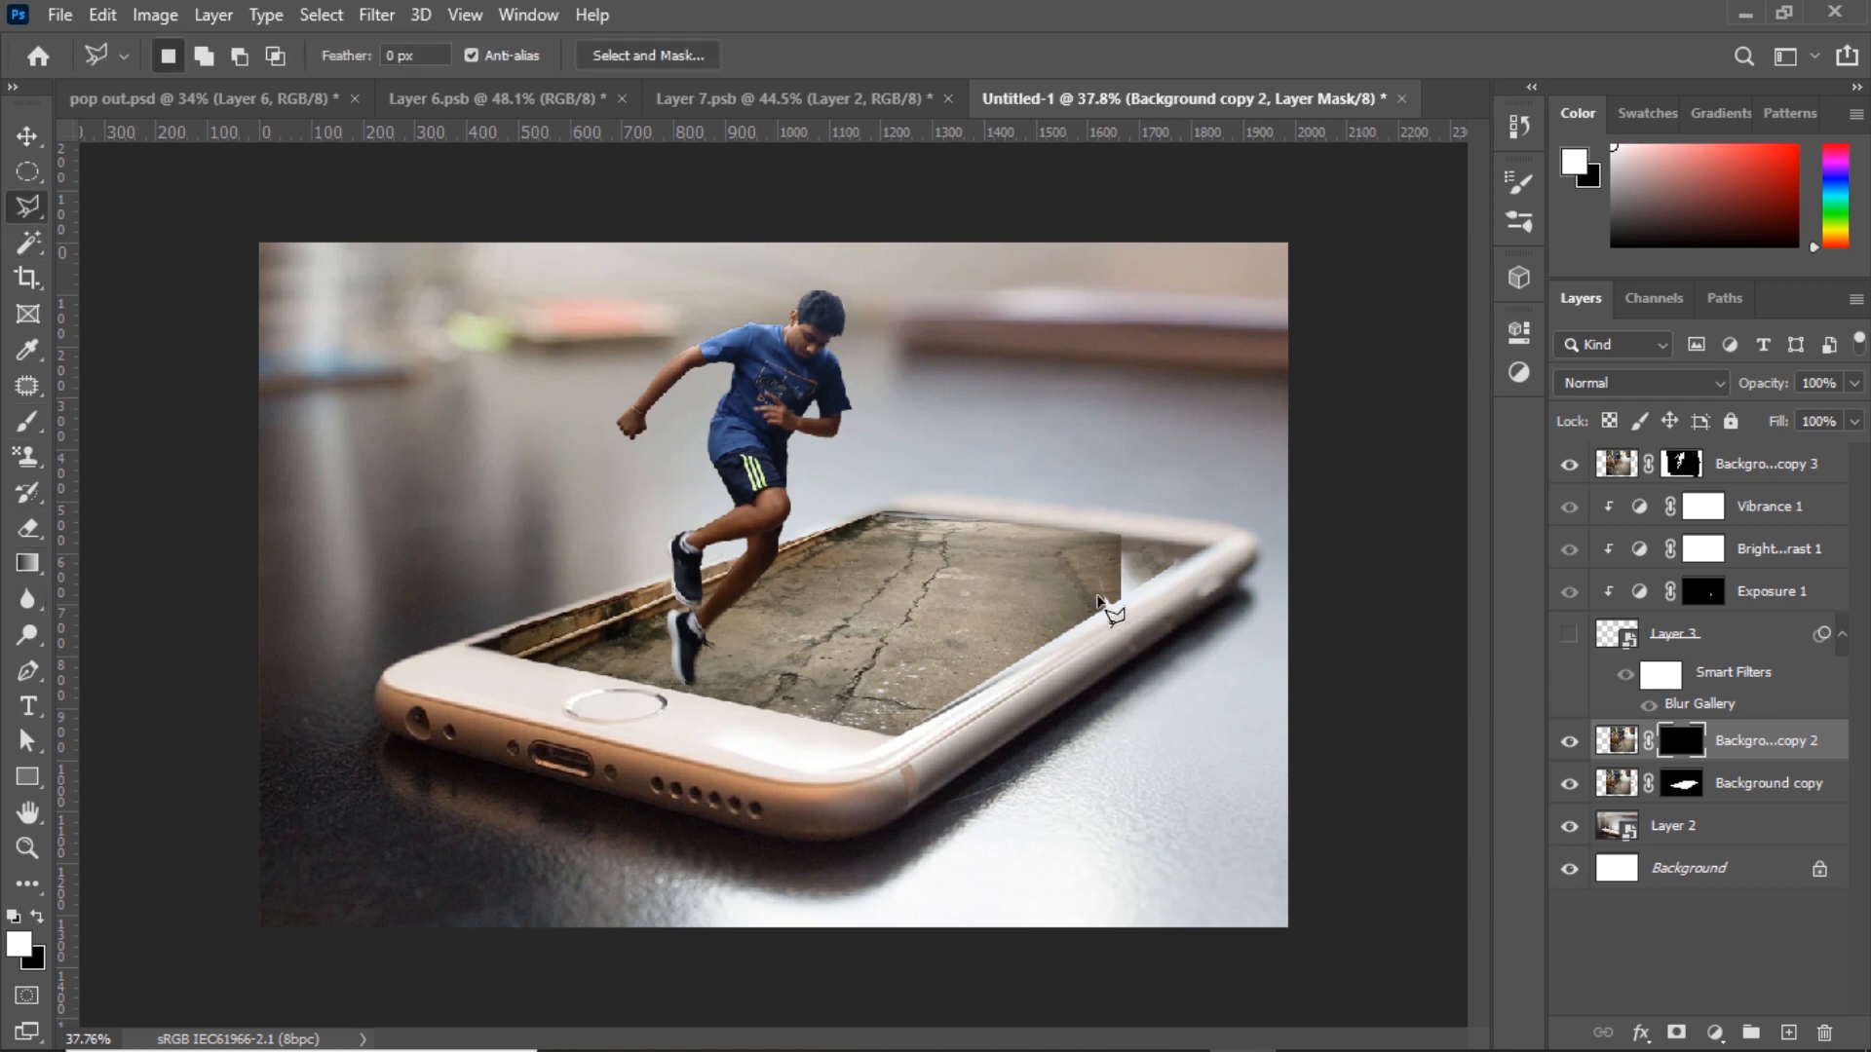
click(1057, 529)
click(1208, 546)
click(1100, 611)
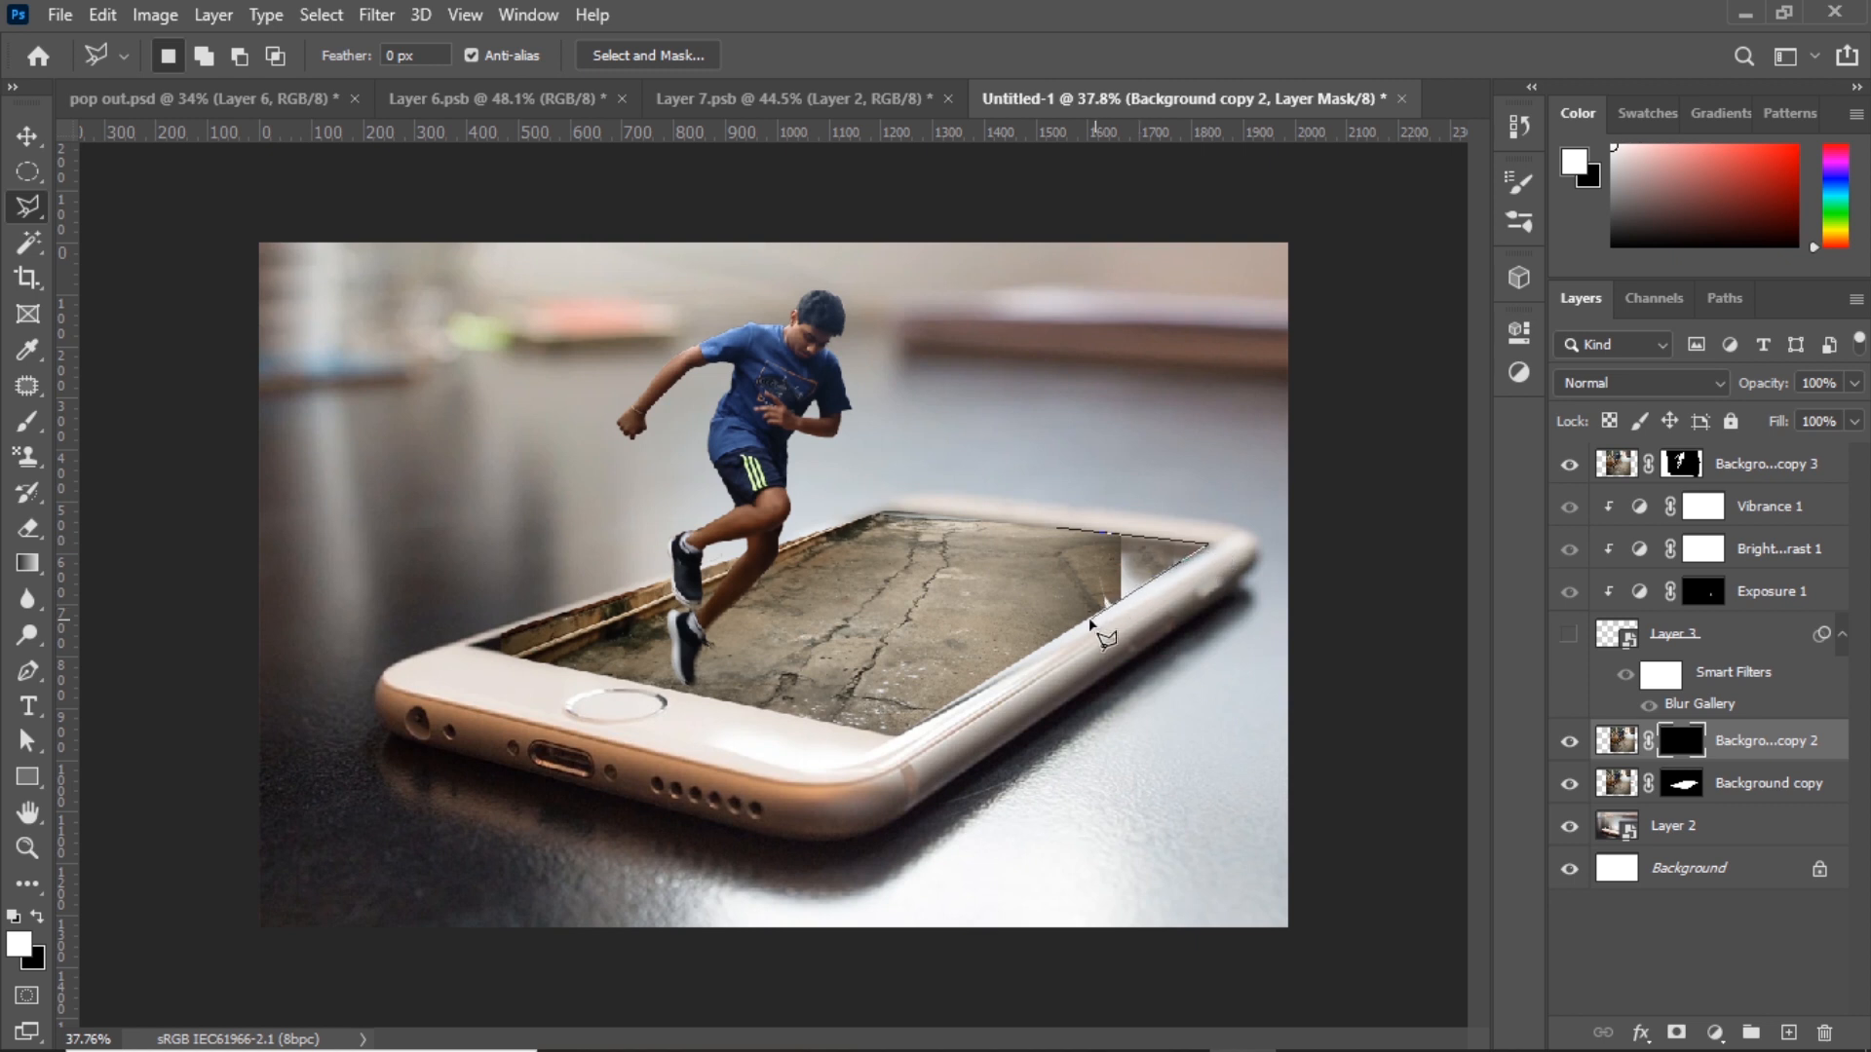
click(1059, 531)
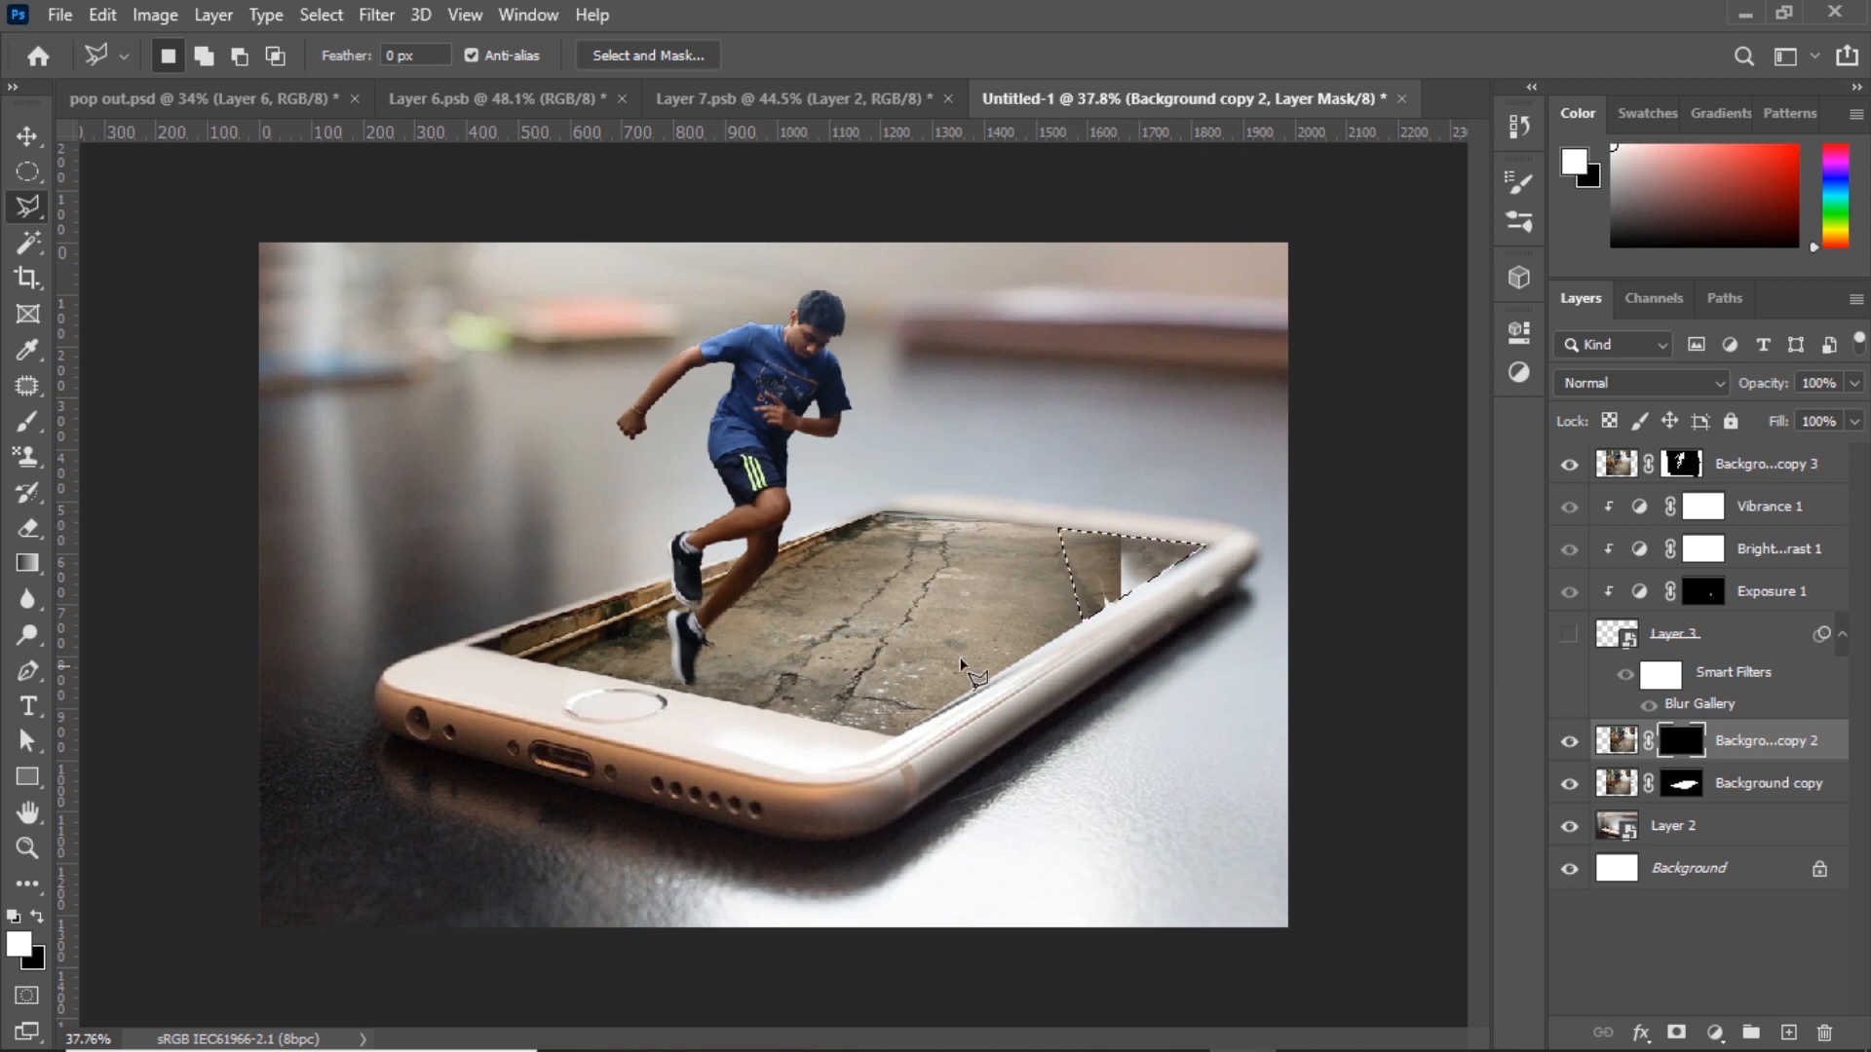
- Reveal the duplicated floor in the selected corner by painting white on its mask with a 150 px brush, and clear the selection
click(28, 421)
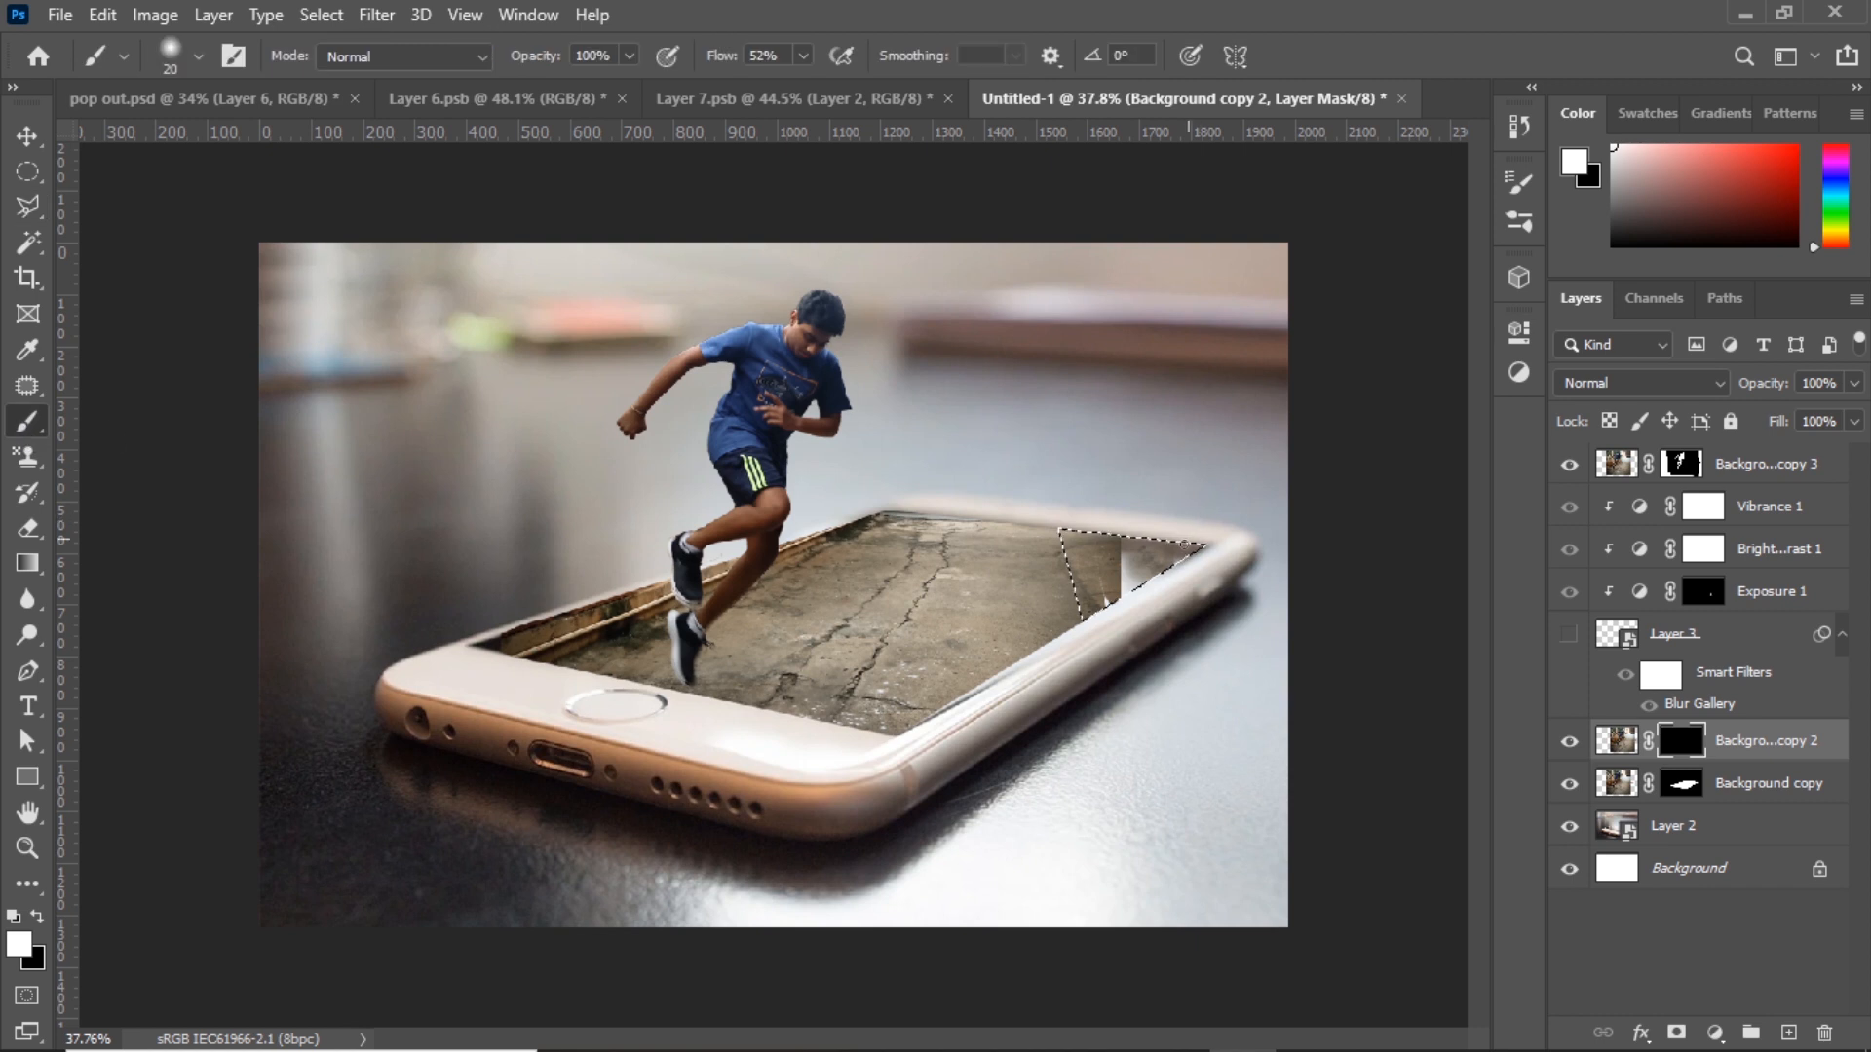
key(bracketright)
key(bracketright)
key(bracketright)
key(bracketright)
key(bracketright)
key(bracketright)
key(bracketright)
key(bracketright)
key(bracketright)
key(bracketright)
key(bracketright)
key(bracketright)
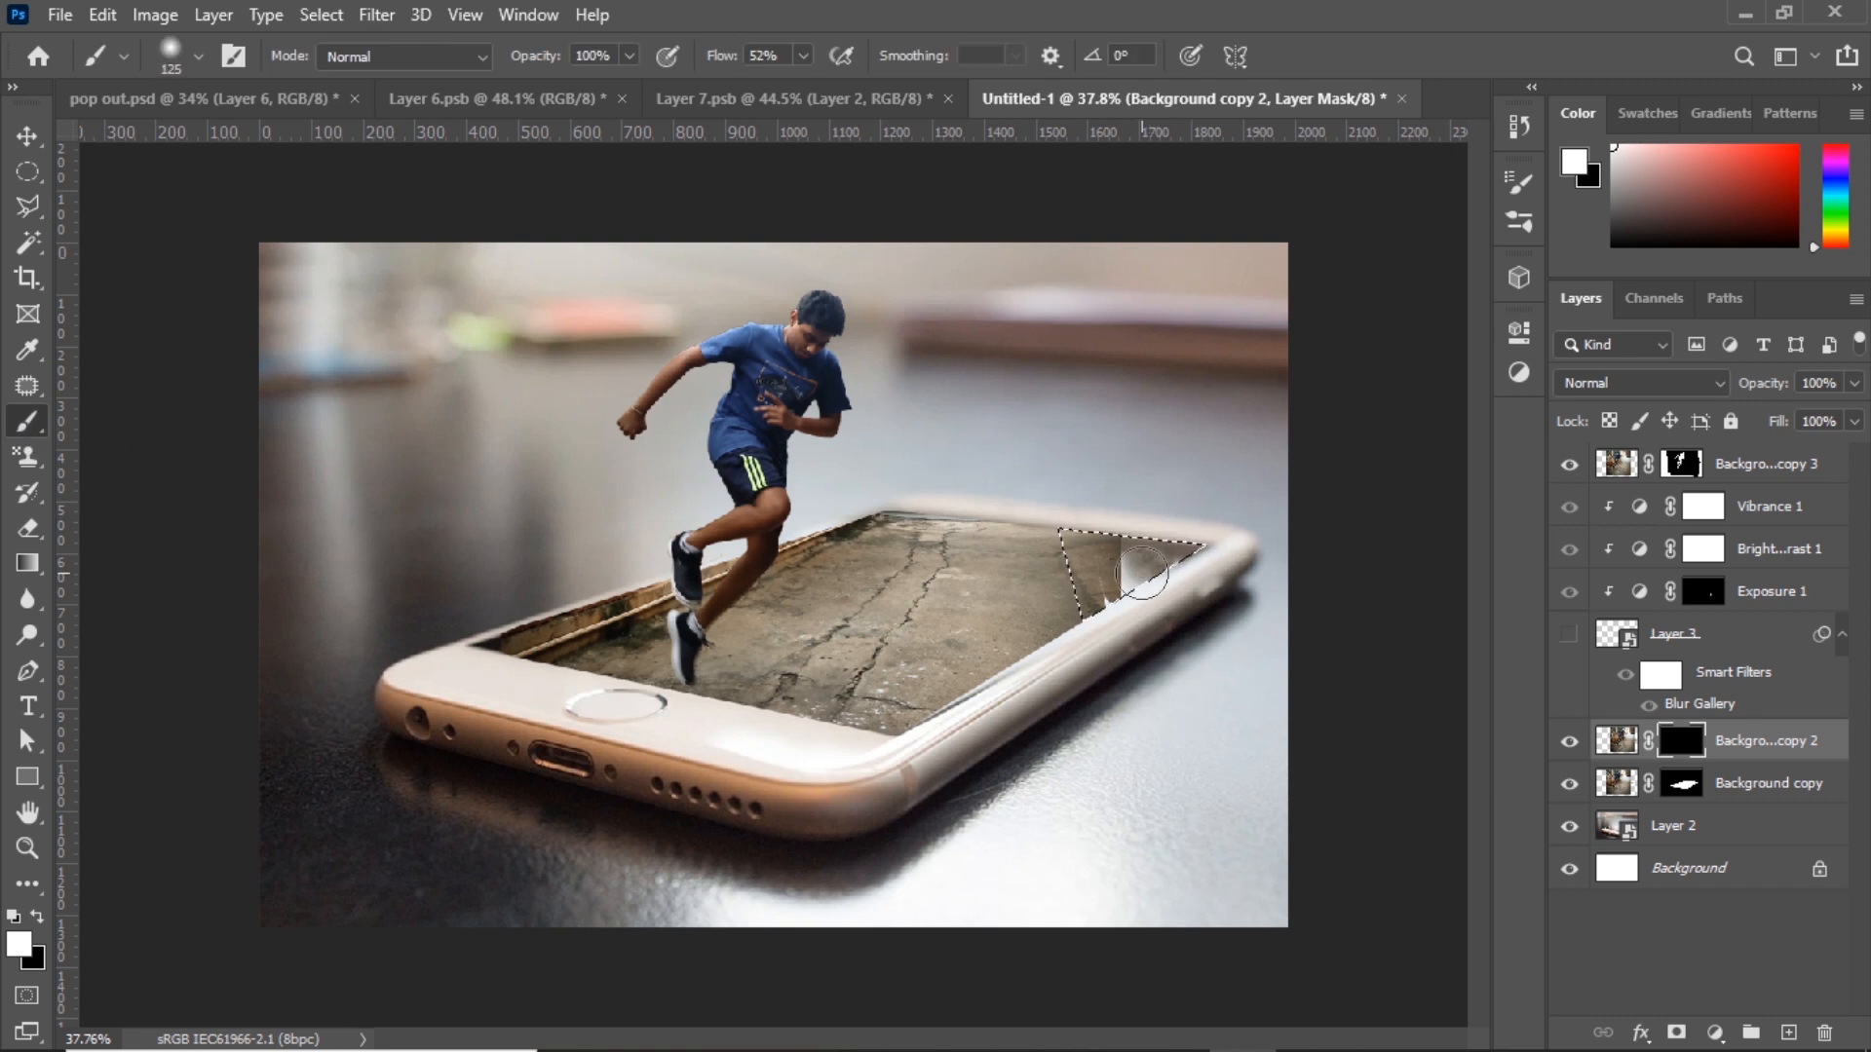
drag(1148, 573, 1152, 577)
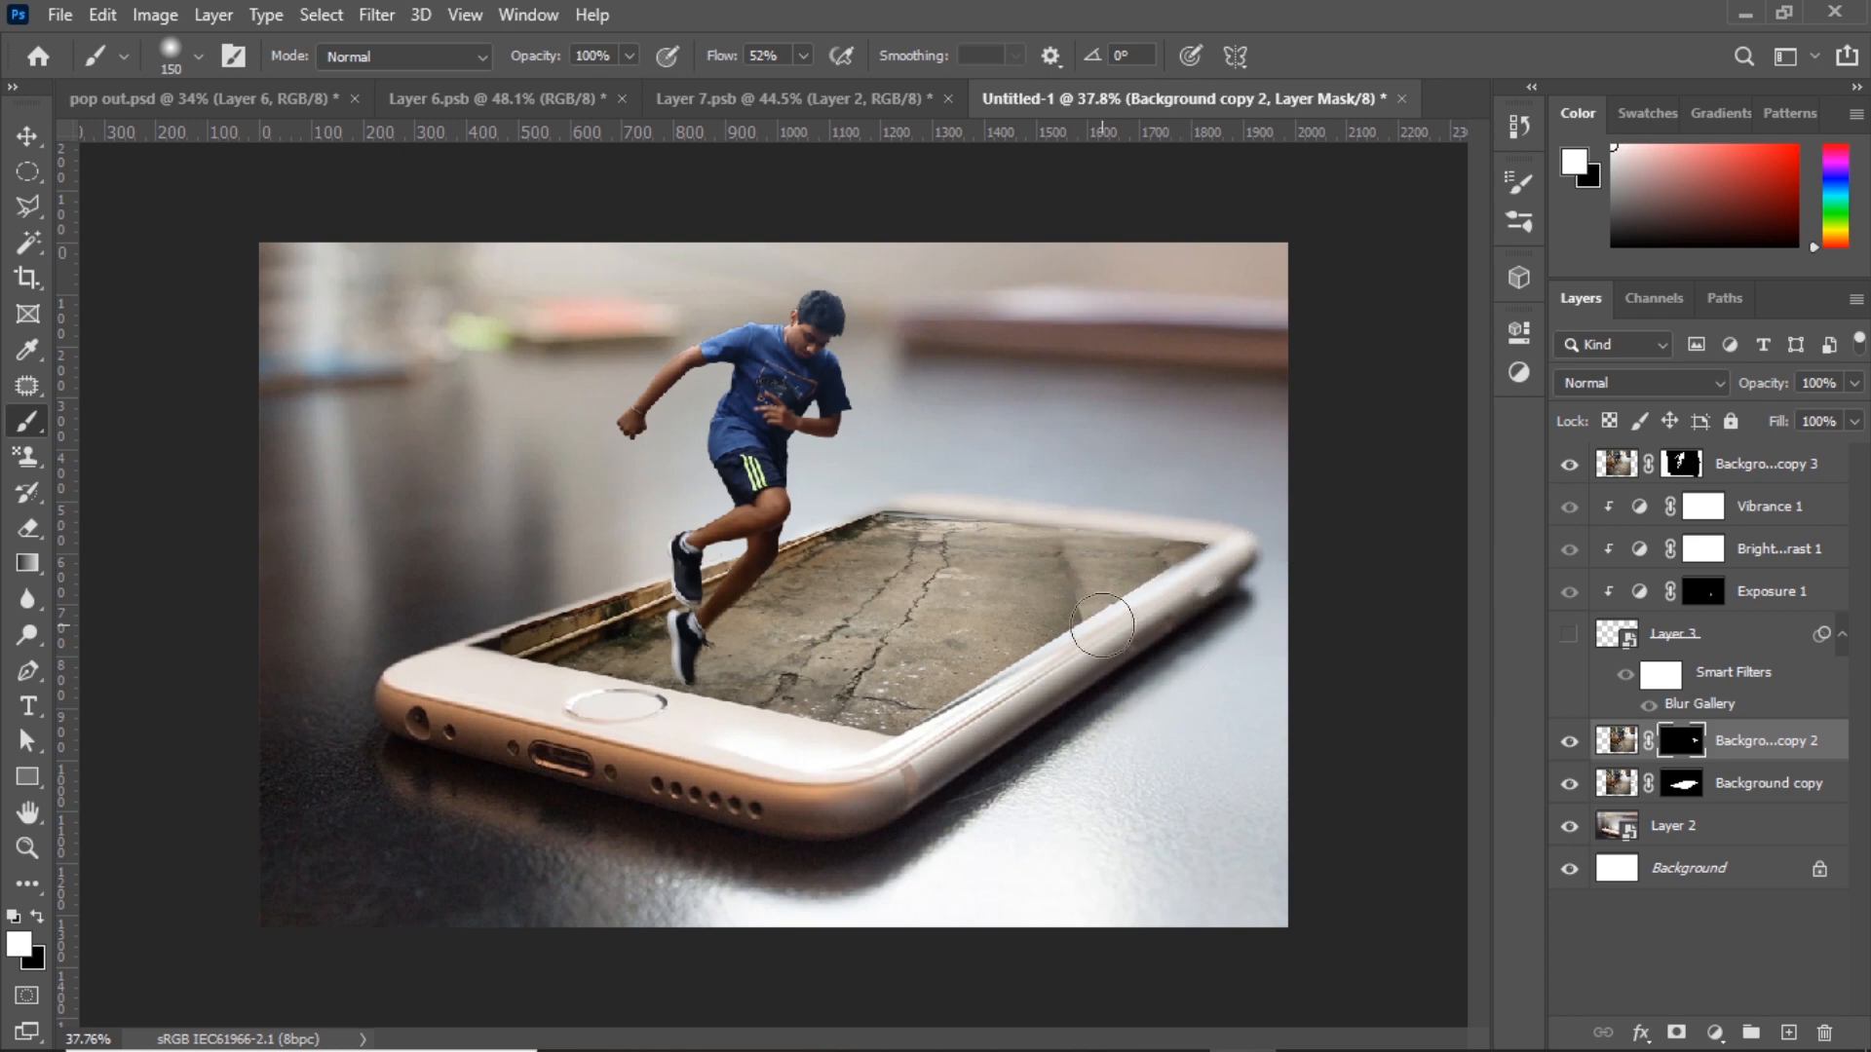
- Blend the floor patch's seam by painting black on the mask at 70% brush opacity
scroll(1219, 599, up, 5)
scroll(1220, 599, up, 3)
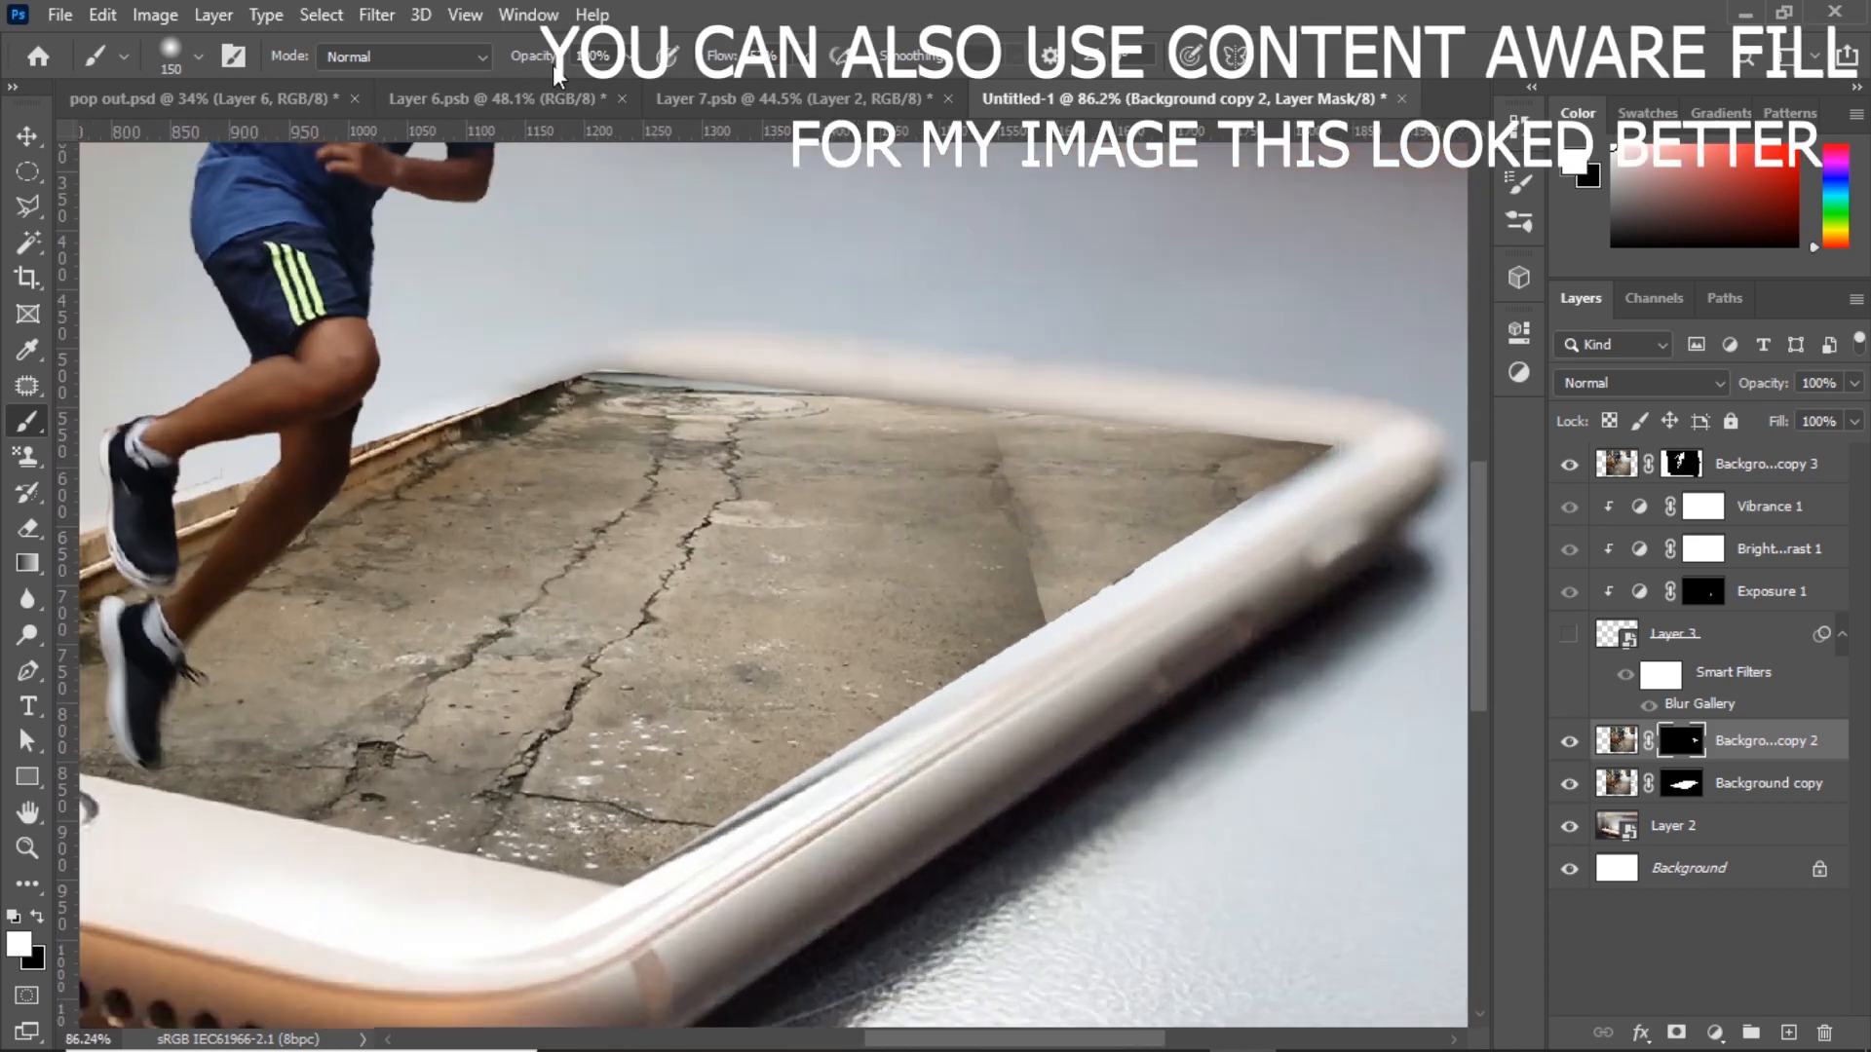
drag(551, 55, 526, 64)
key(x)
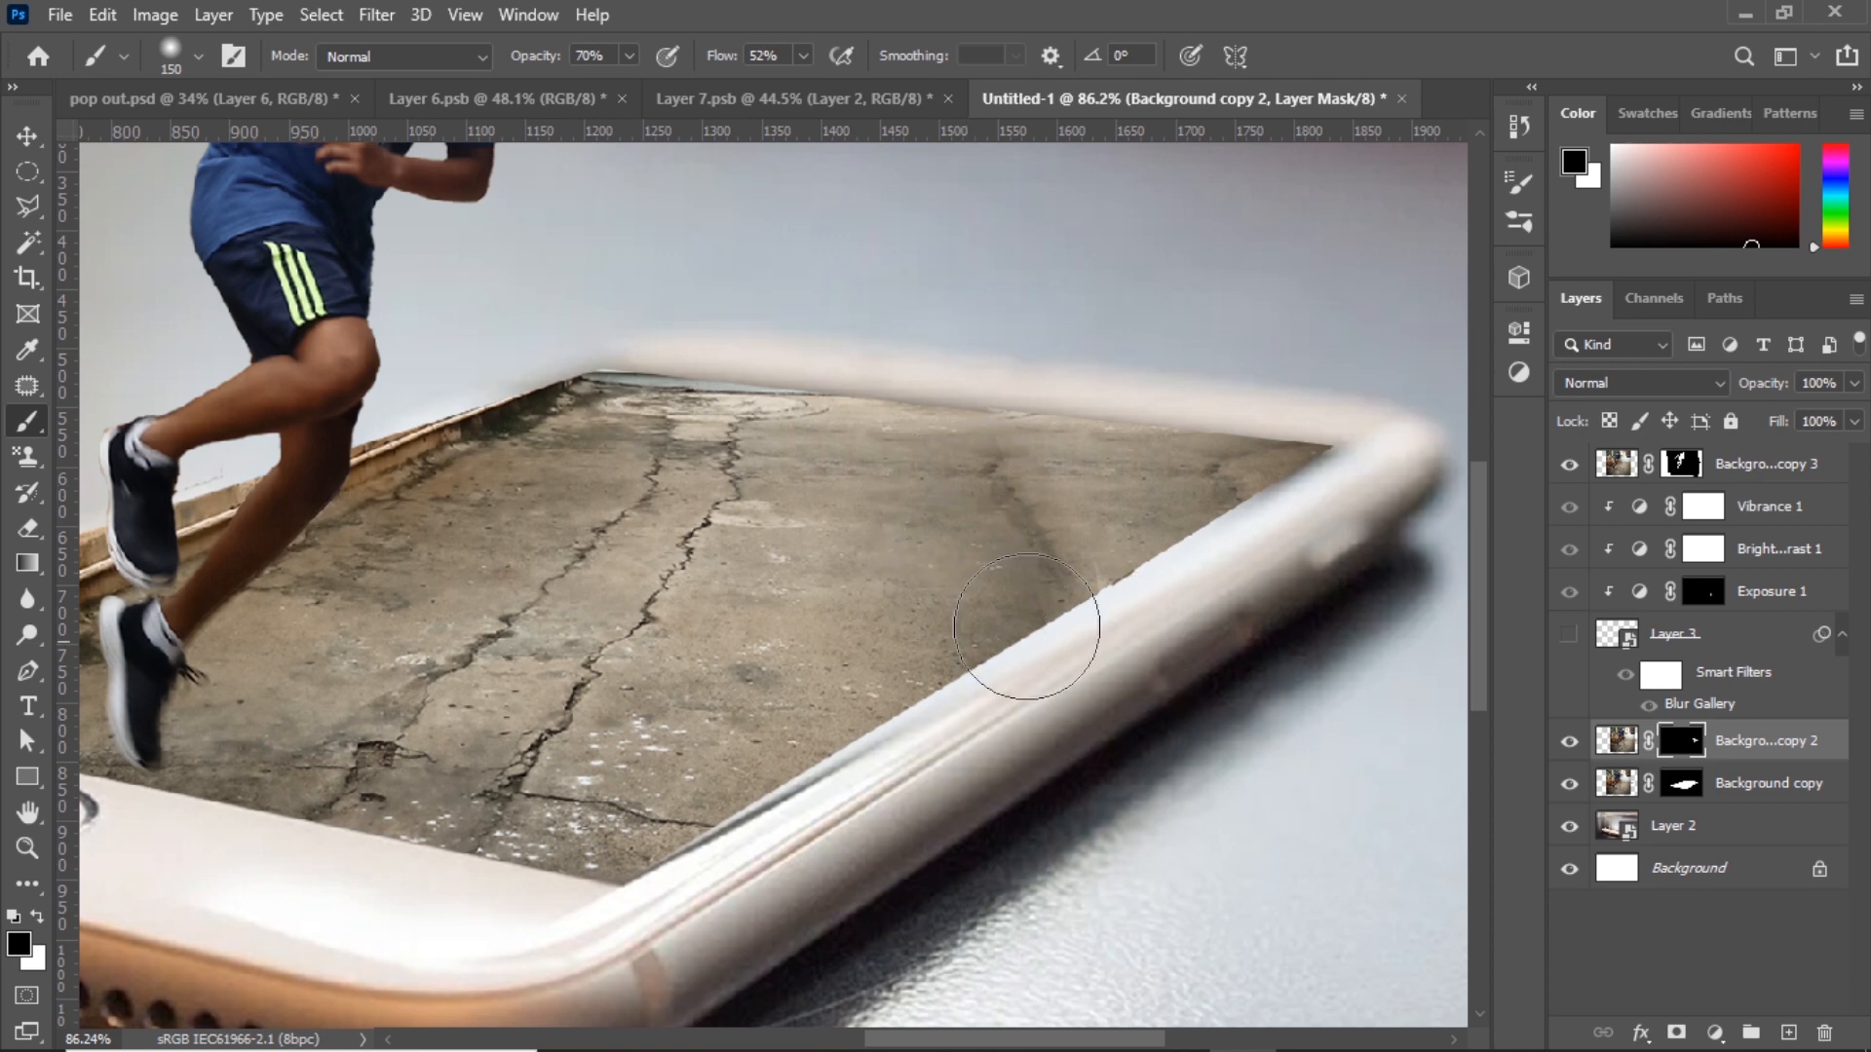
scroll(1004, 411, down, 1)
scroll(1006, 409, down, 5)
scroll(1053, 509, up, 5)
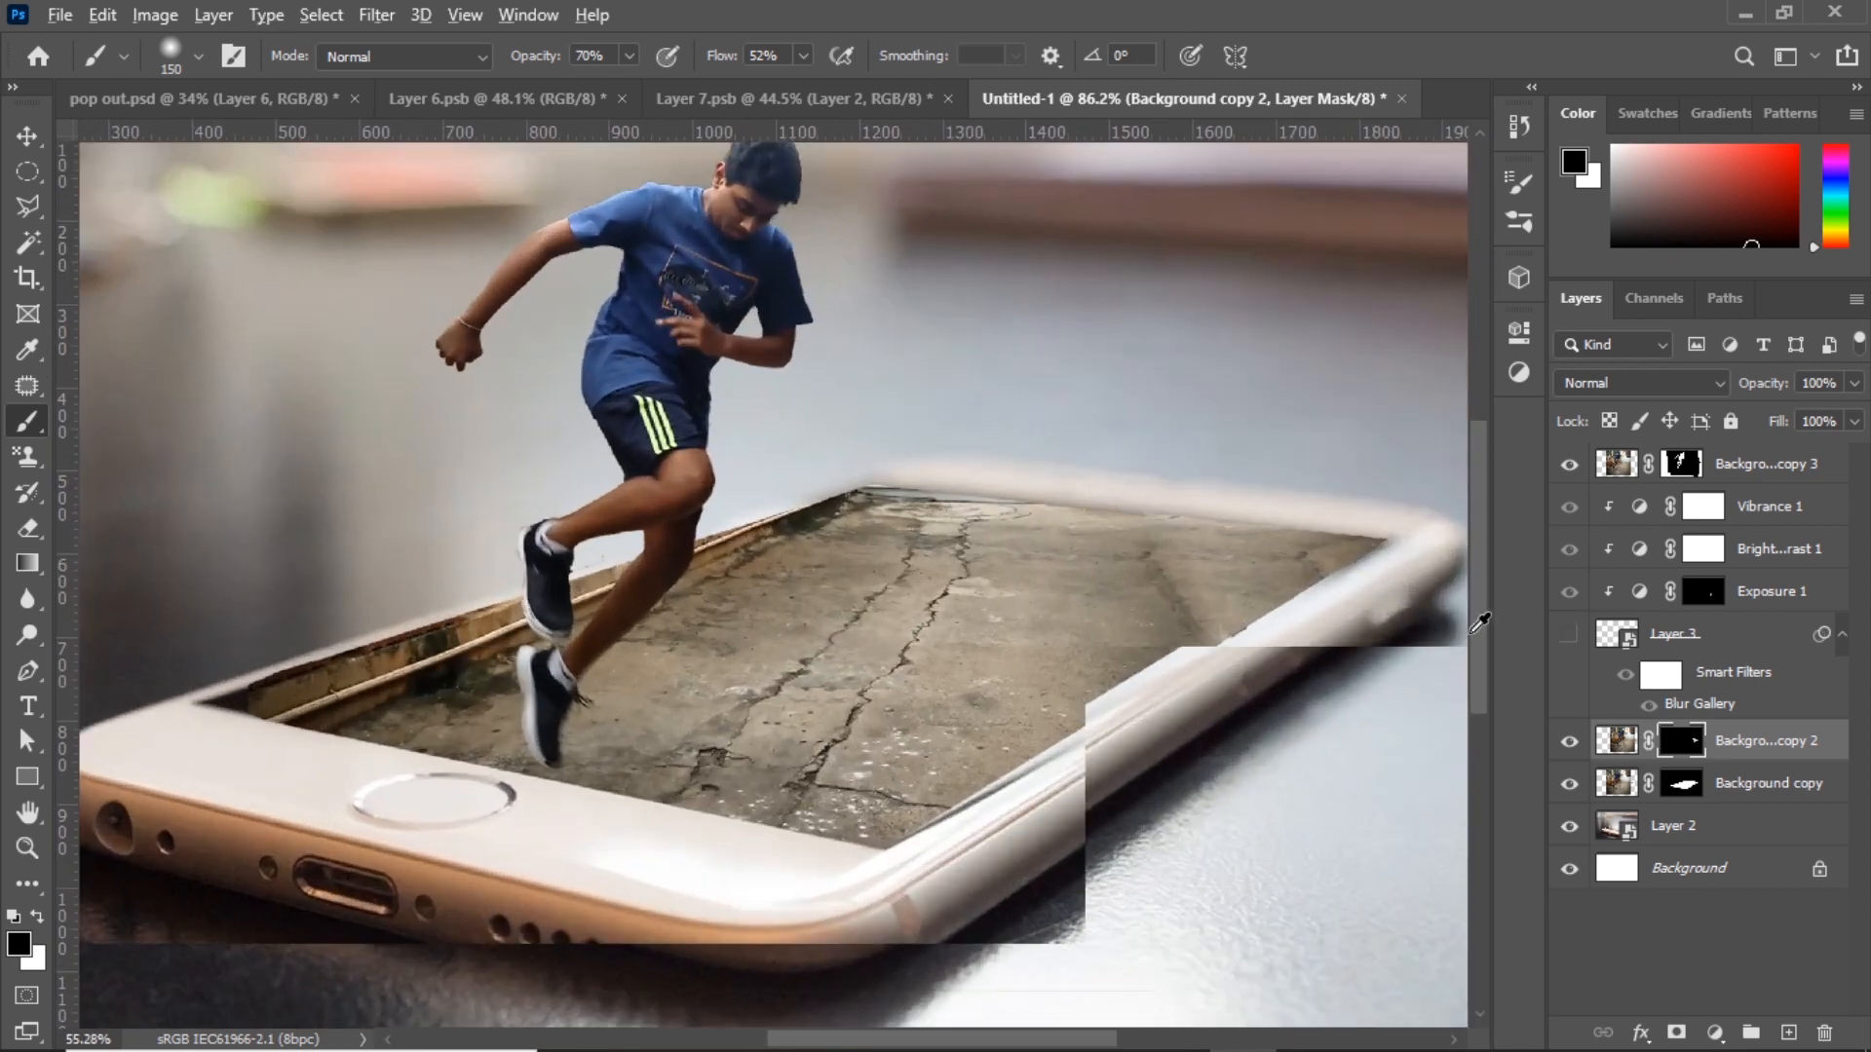
scroll(1313, 628, up, 5)
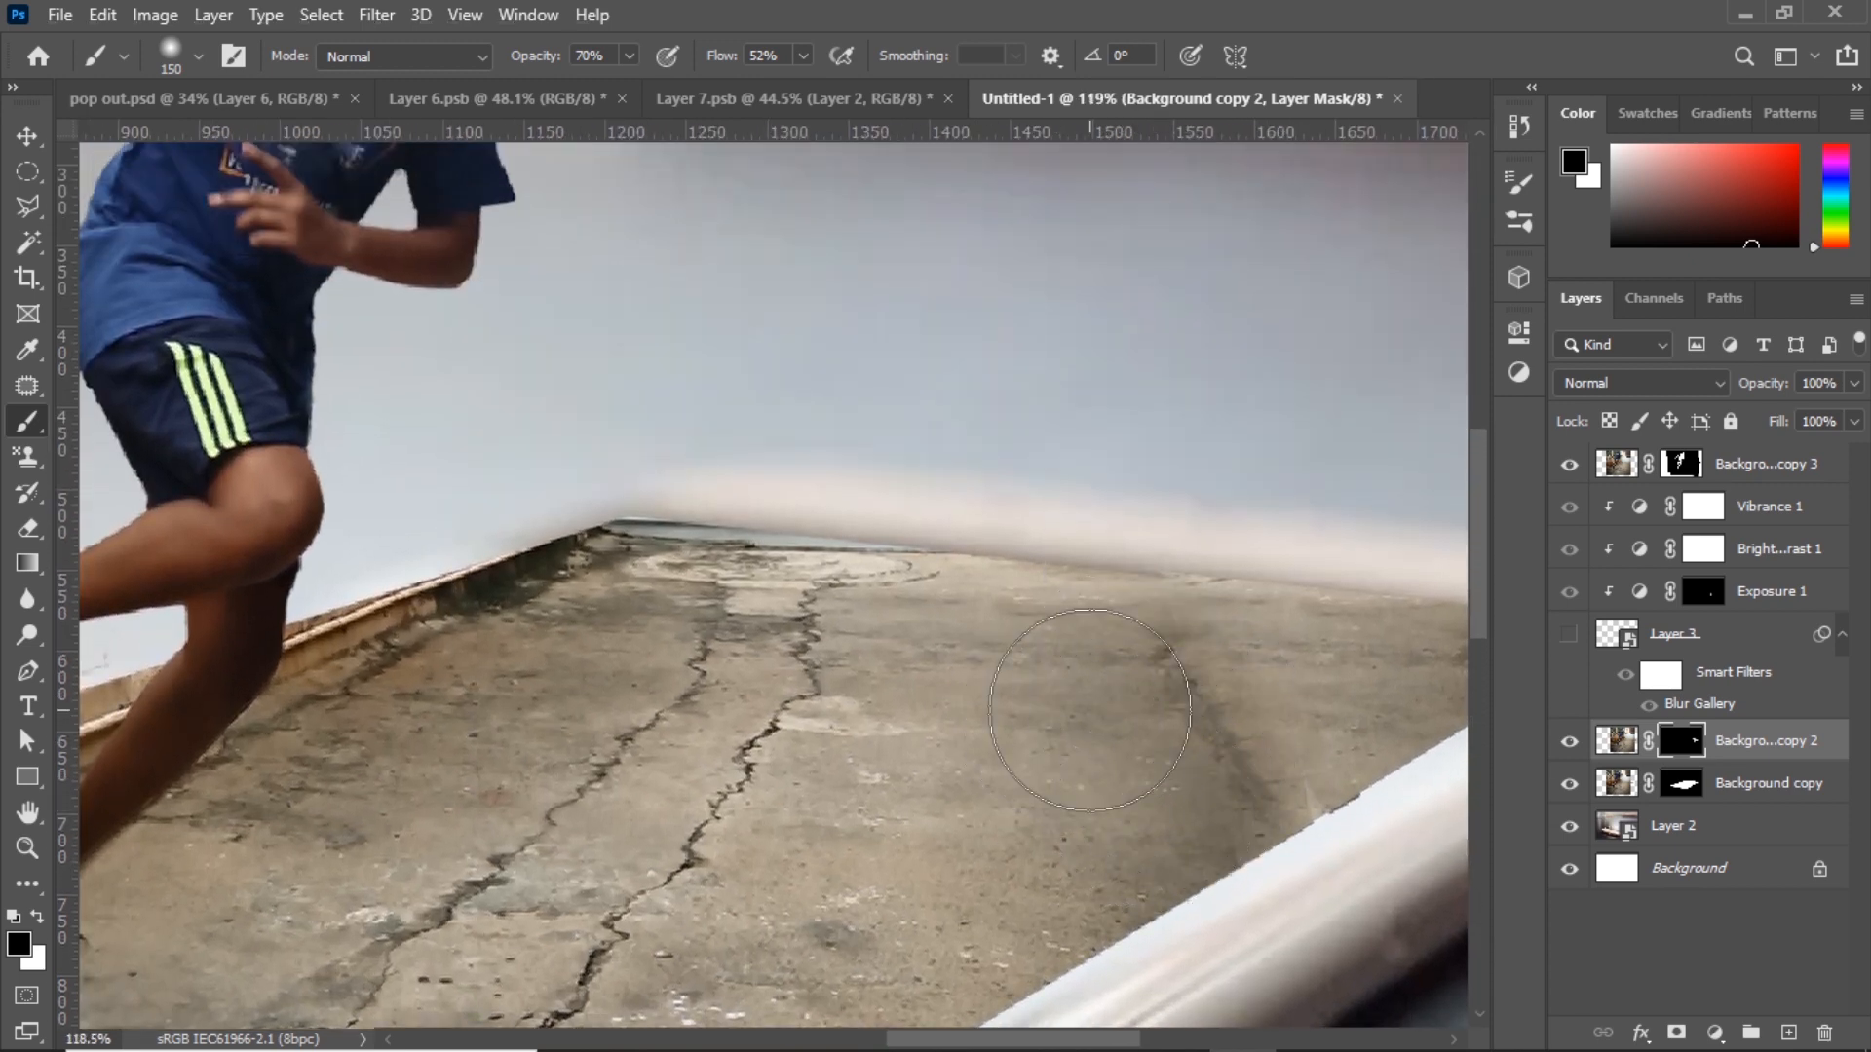
scroll(925, 729, down, 8)
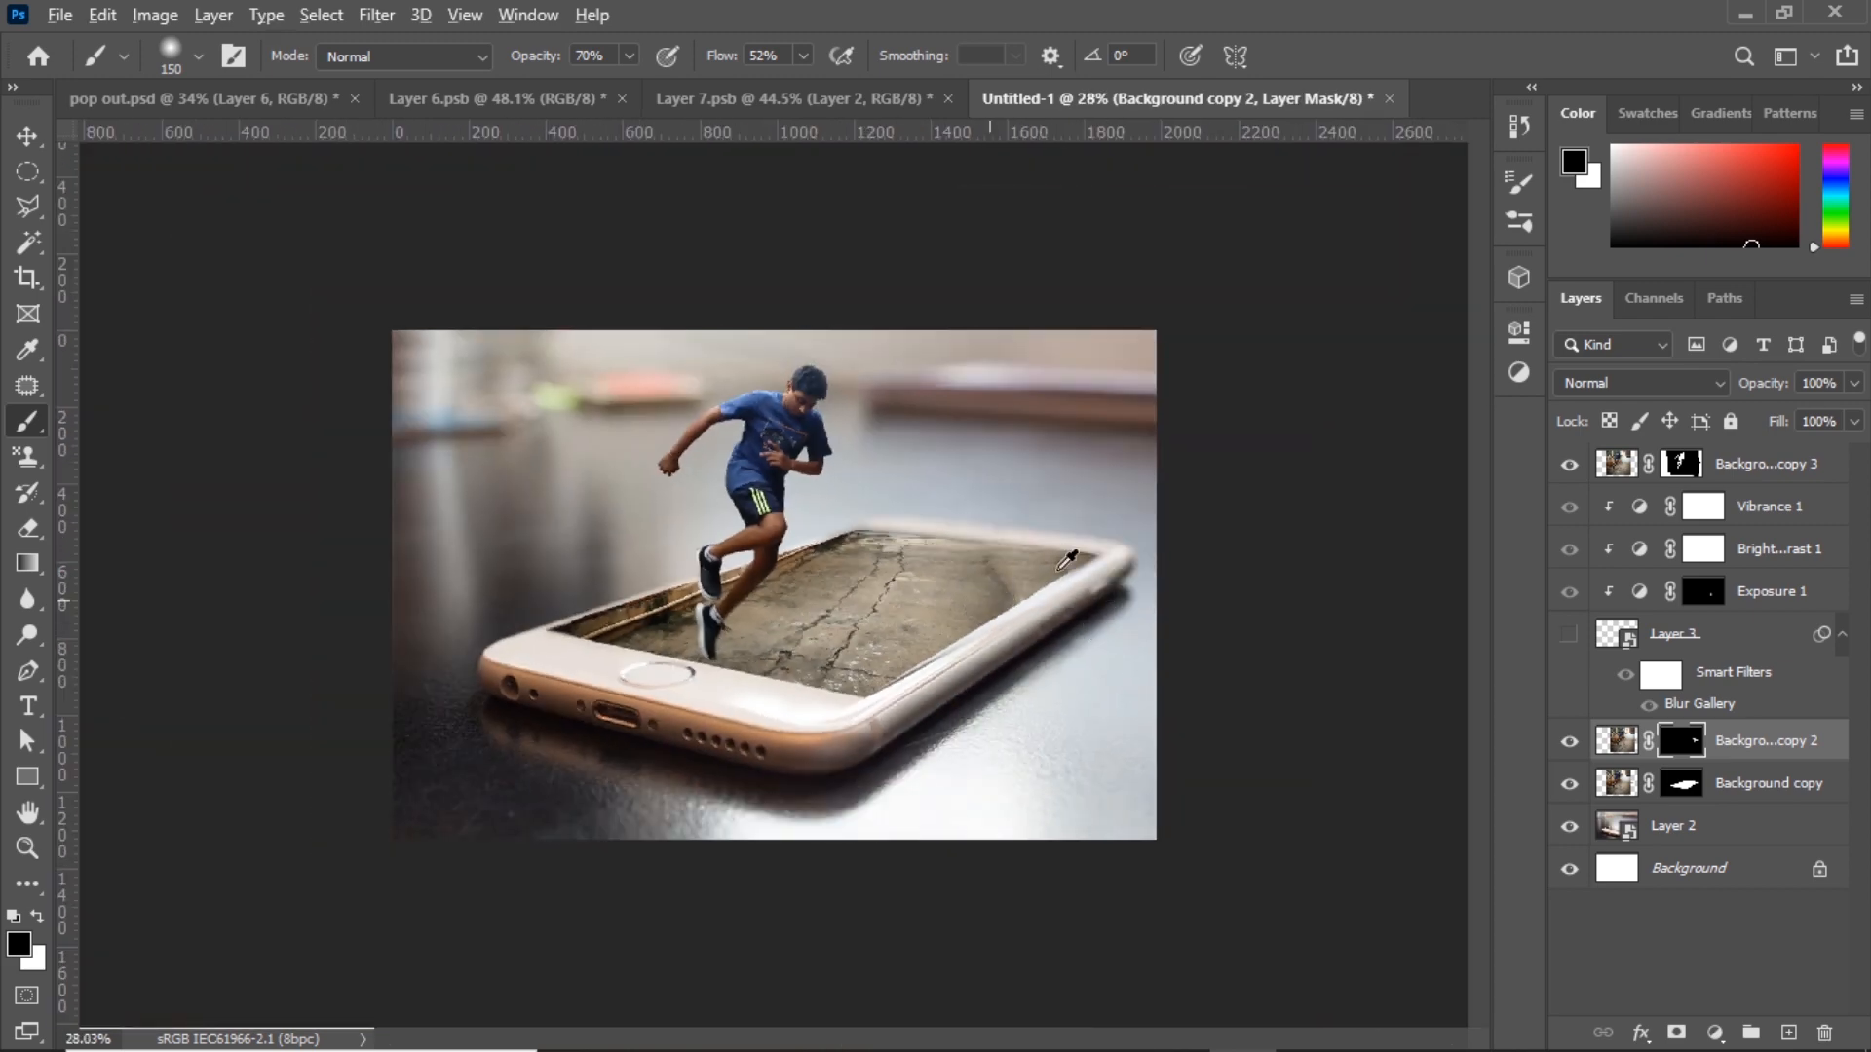
- Touch up the light streak beside the phone's right edge on the mask with a 40 px brush, switching from black to white
scroll(1066, 561, up, 8)
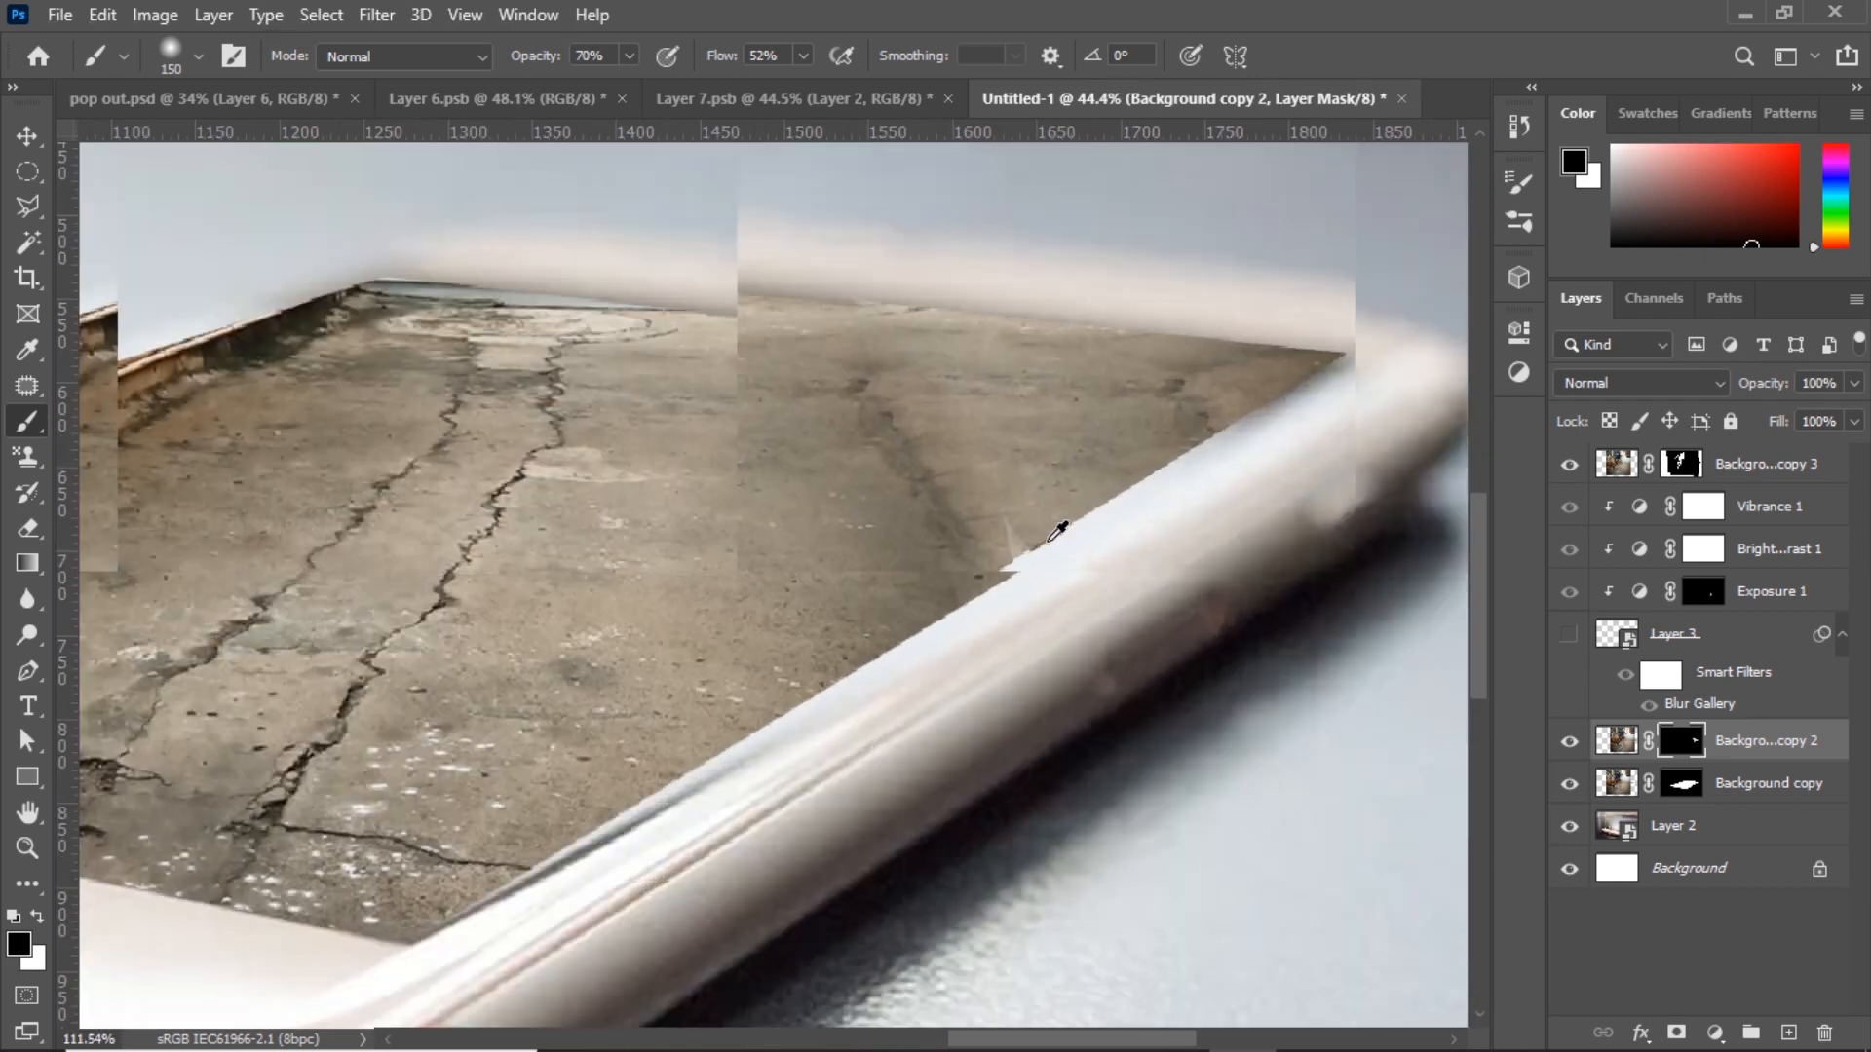
scroll(1051, 540, up, 2)
scroll(974, 510, up, 8)
key(bracketleft)
key(bracketleft)
key(bracketleft)
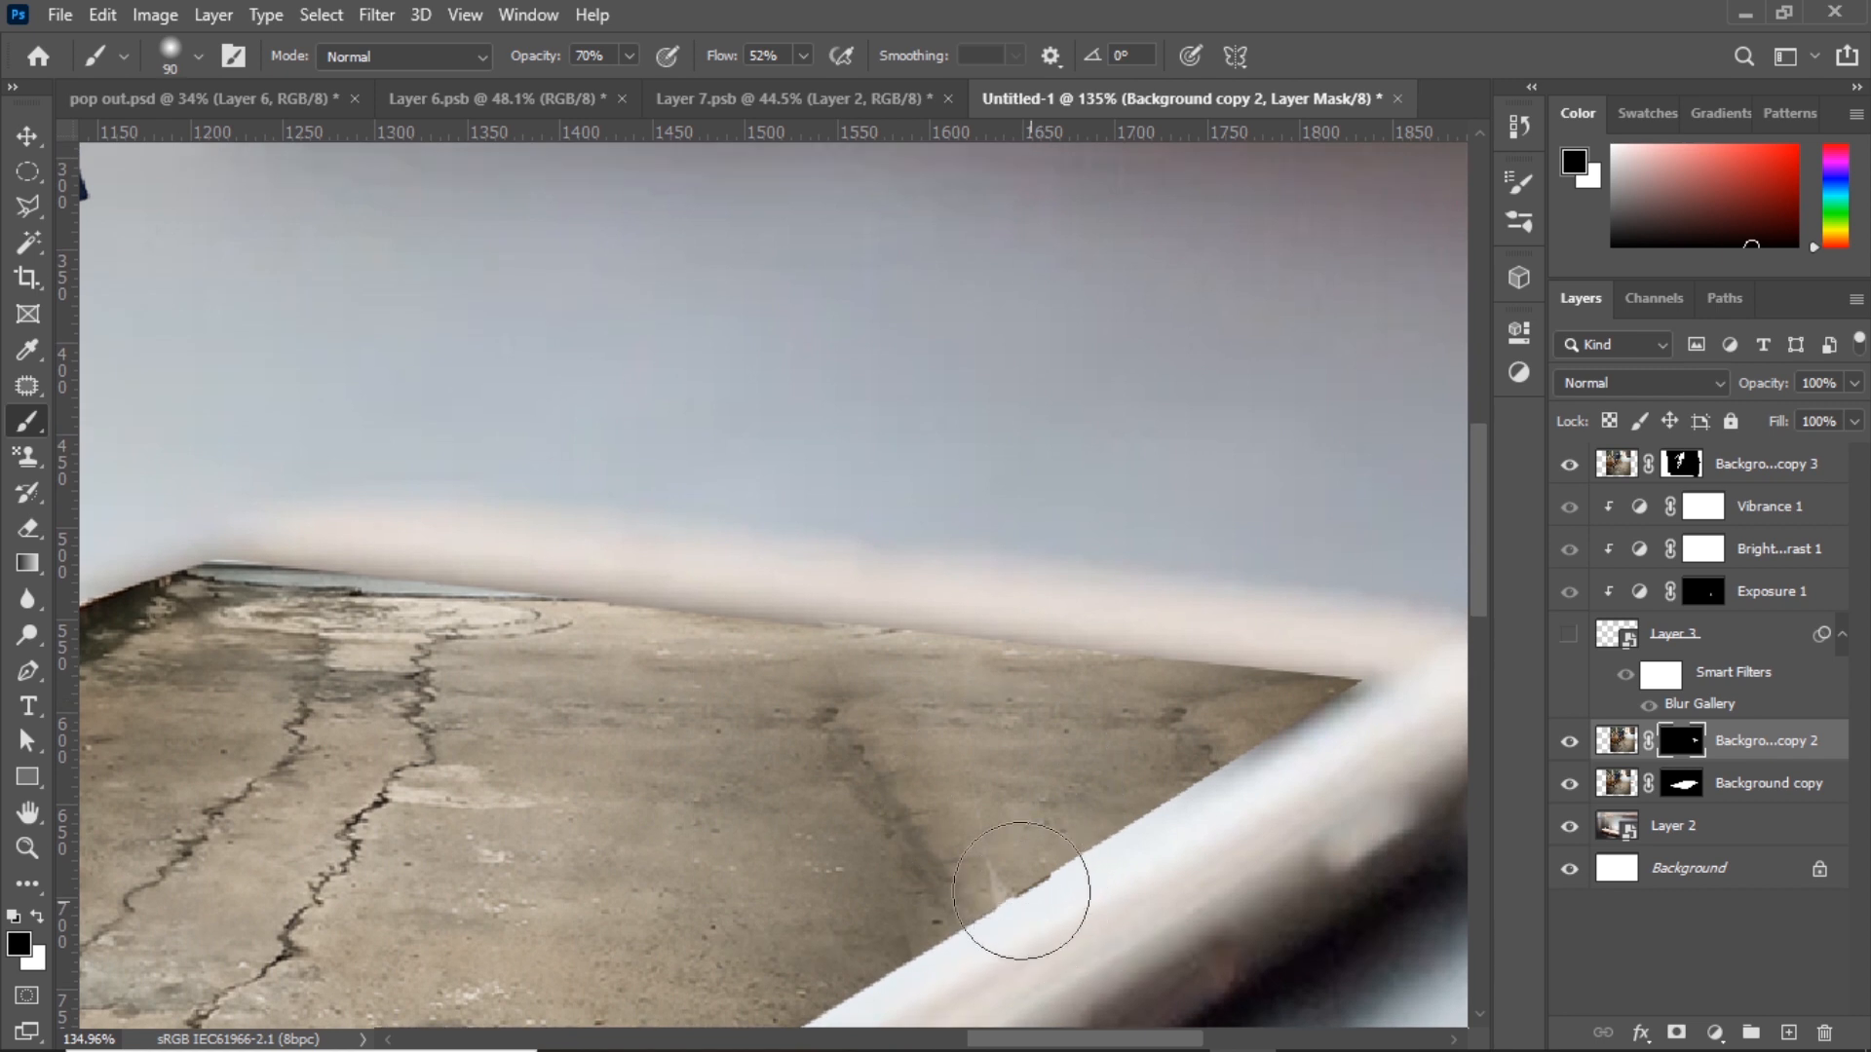
key(bracketleft)
key(bracketleft)
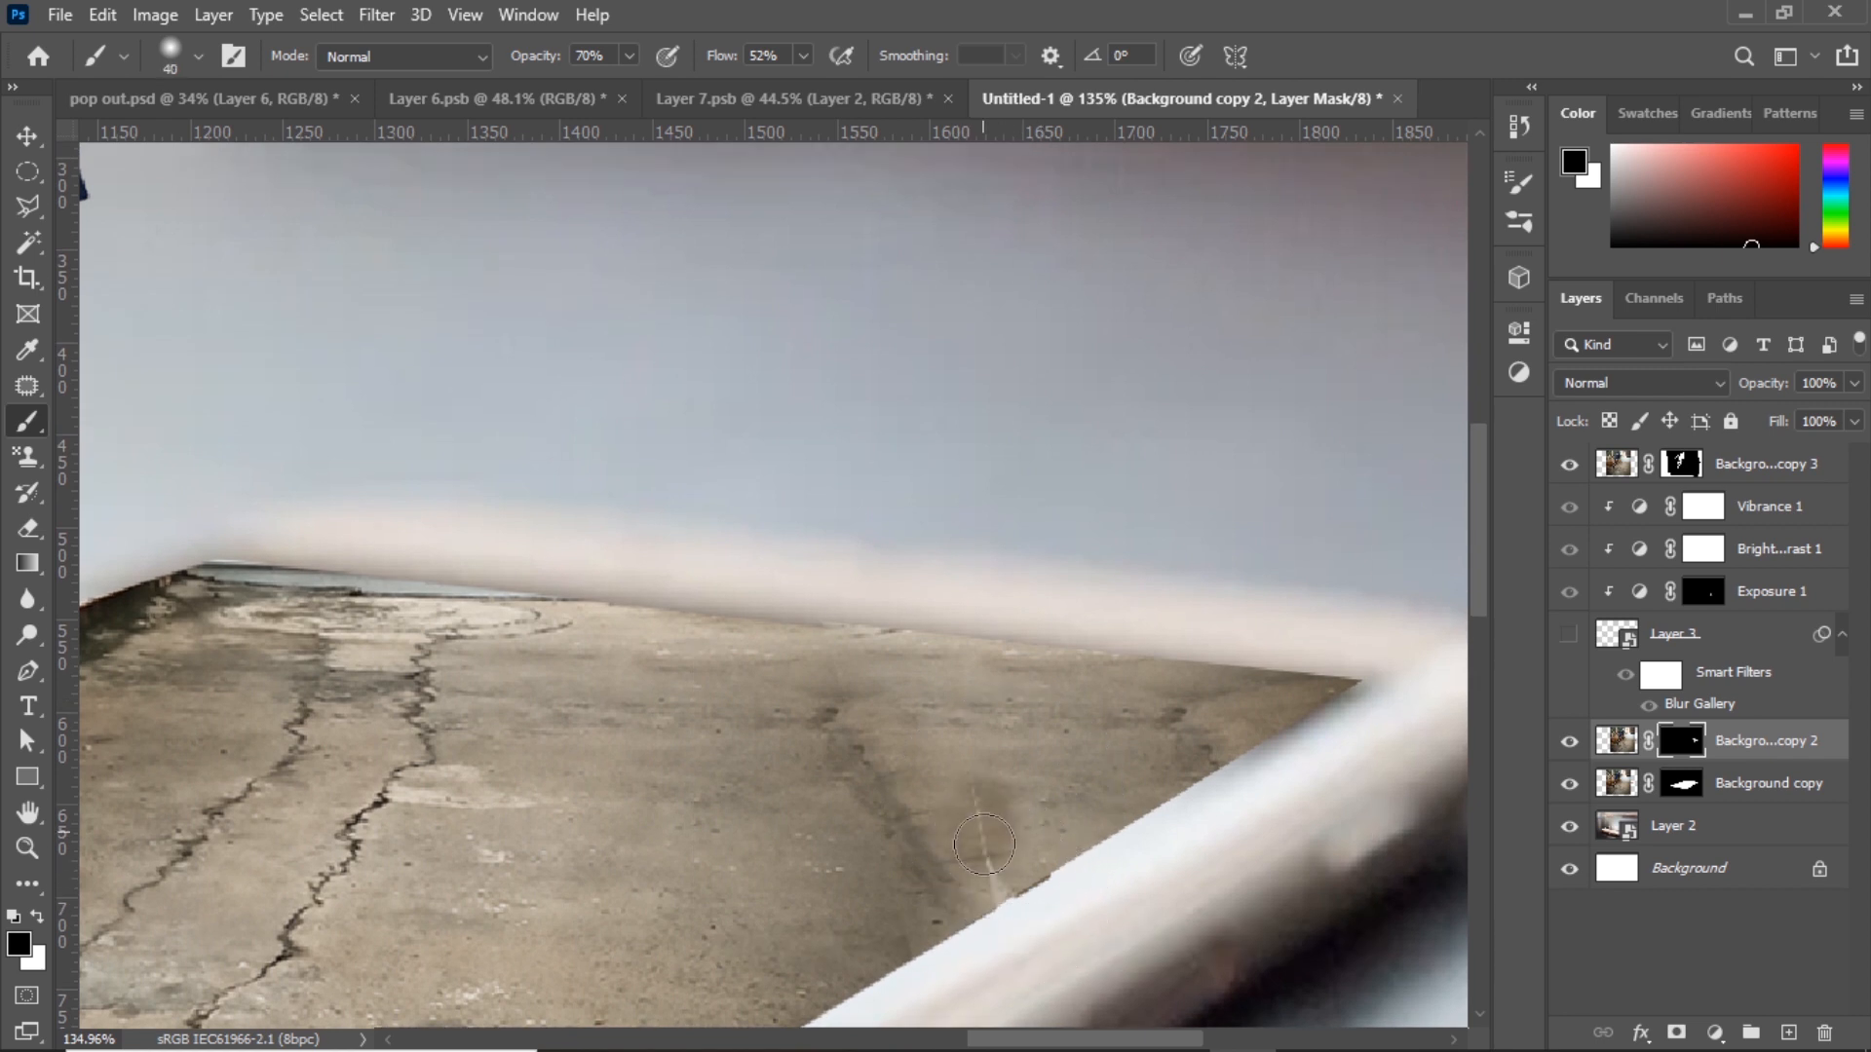
key(x)
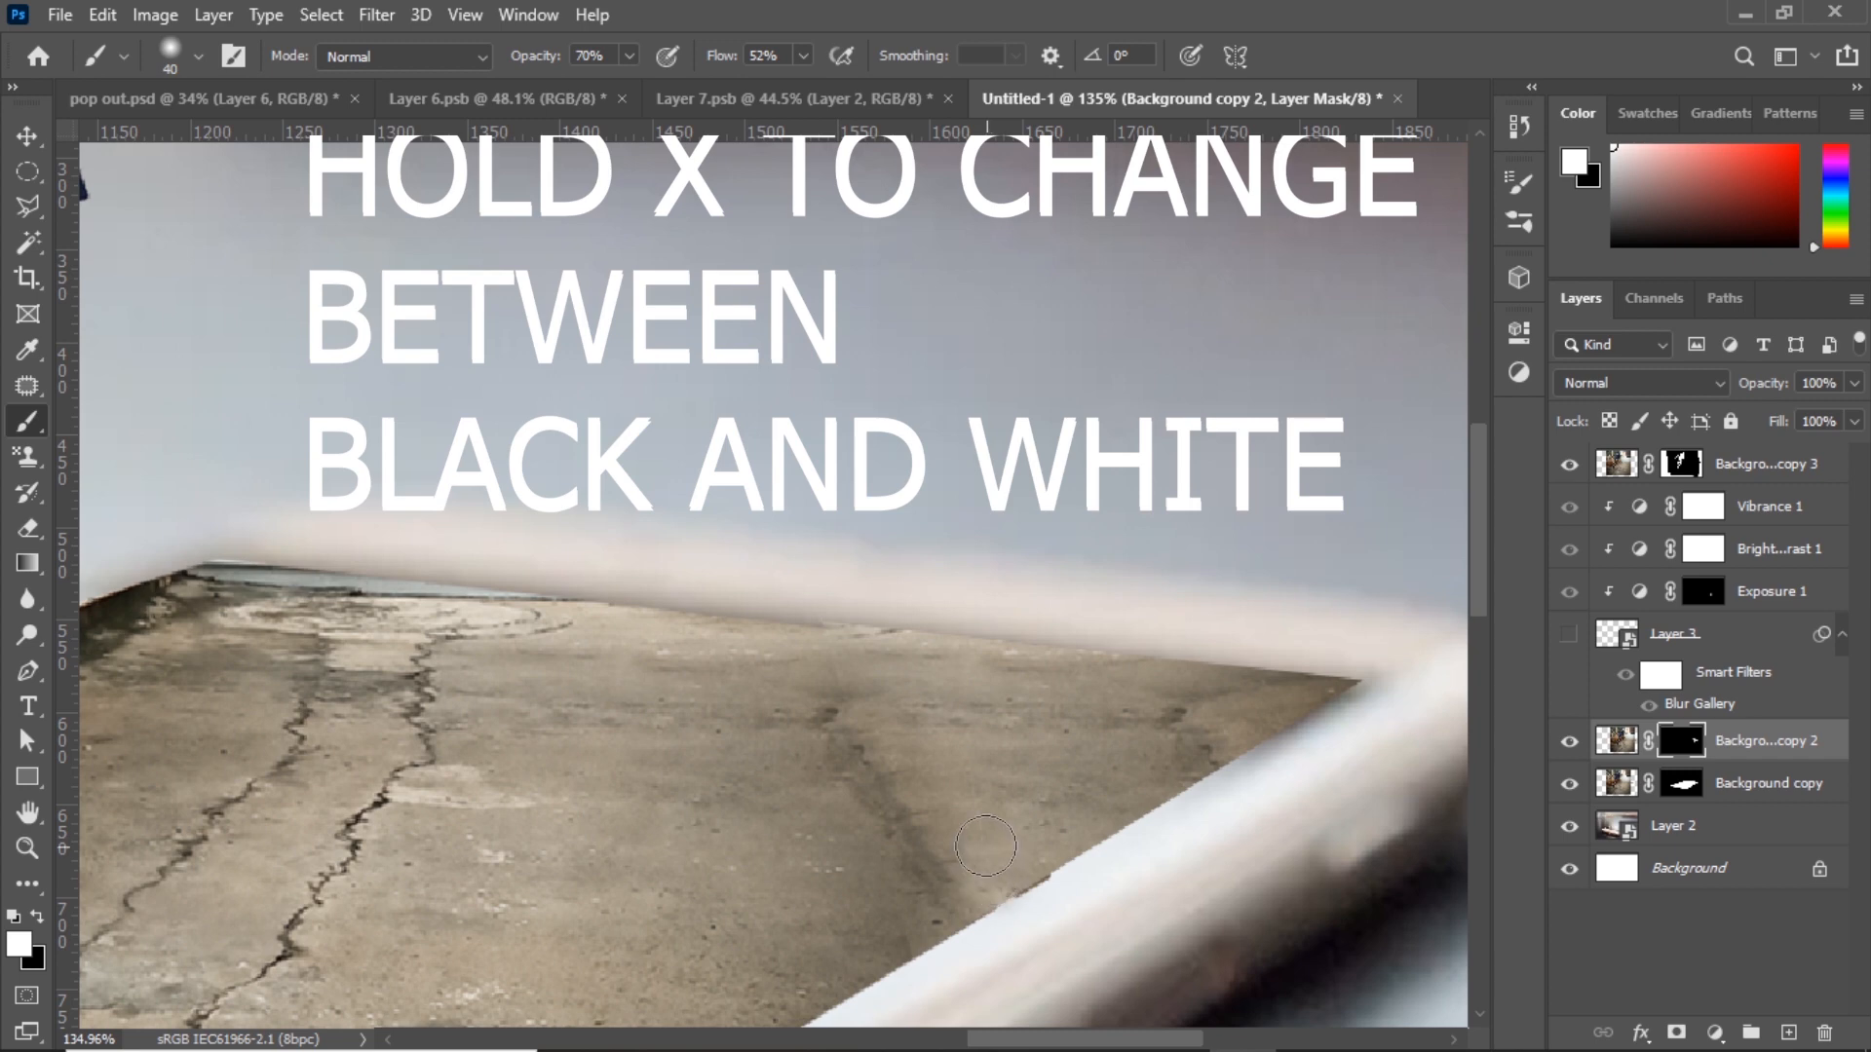
- Make the hidden football layer, Layer 3, visible on the phone screen
scroll(1008, 775, down, 10)
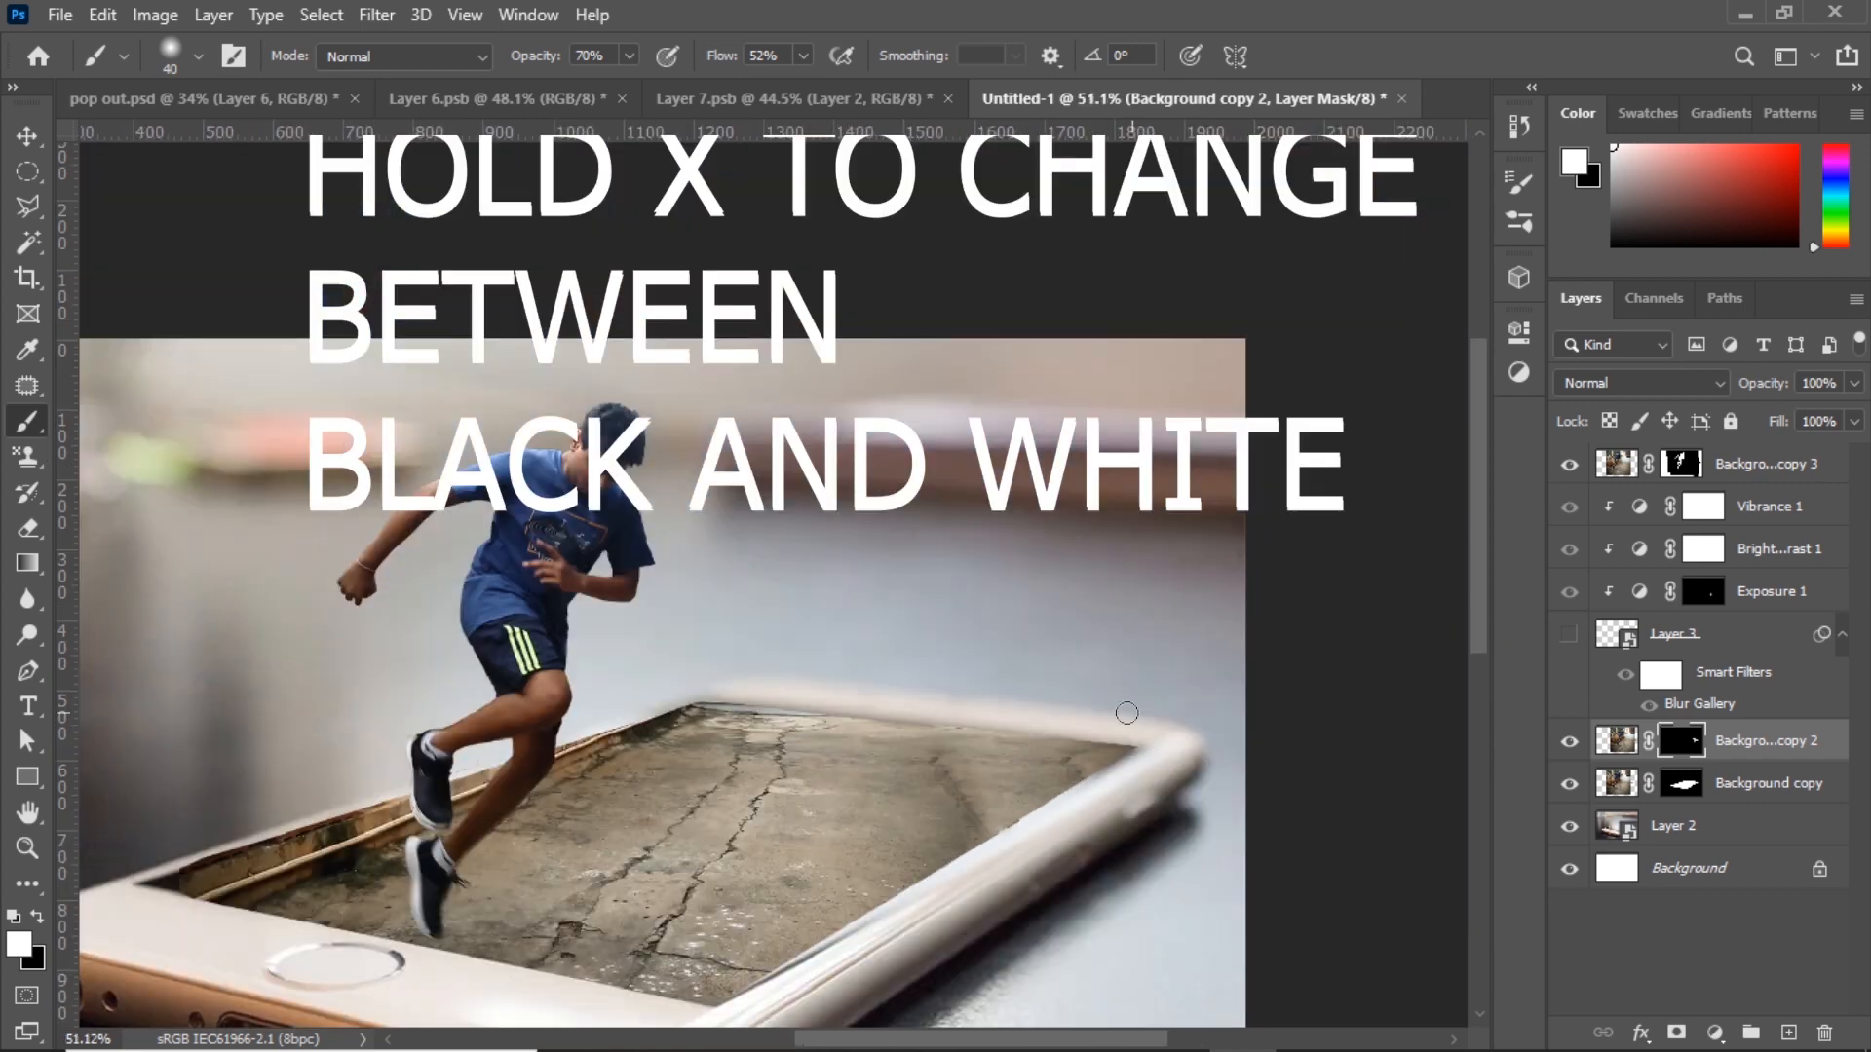
scroll(1127, 713, down, 5)
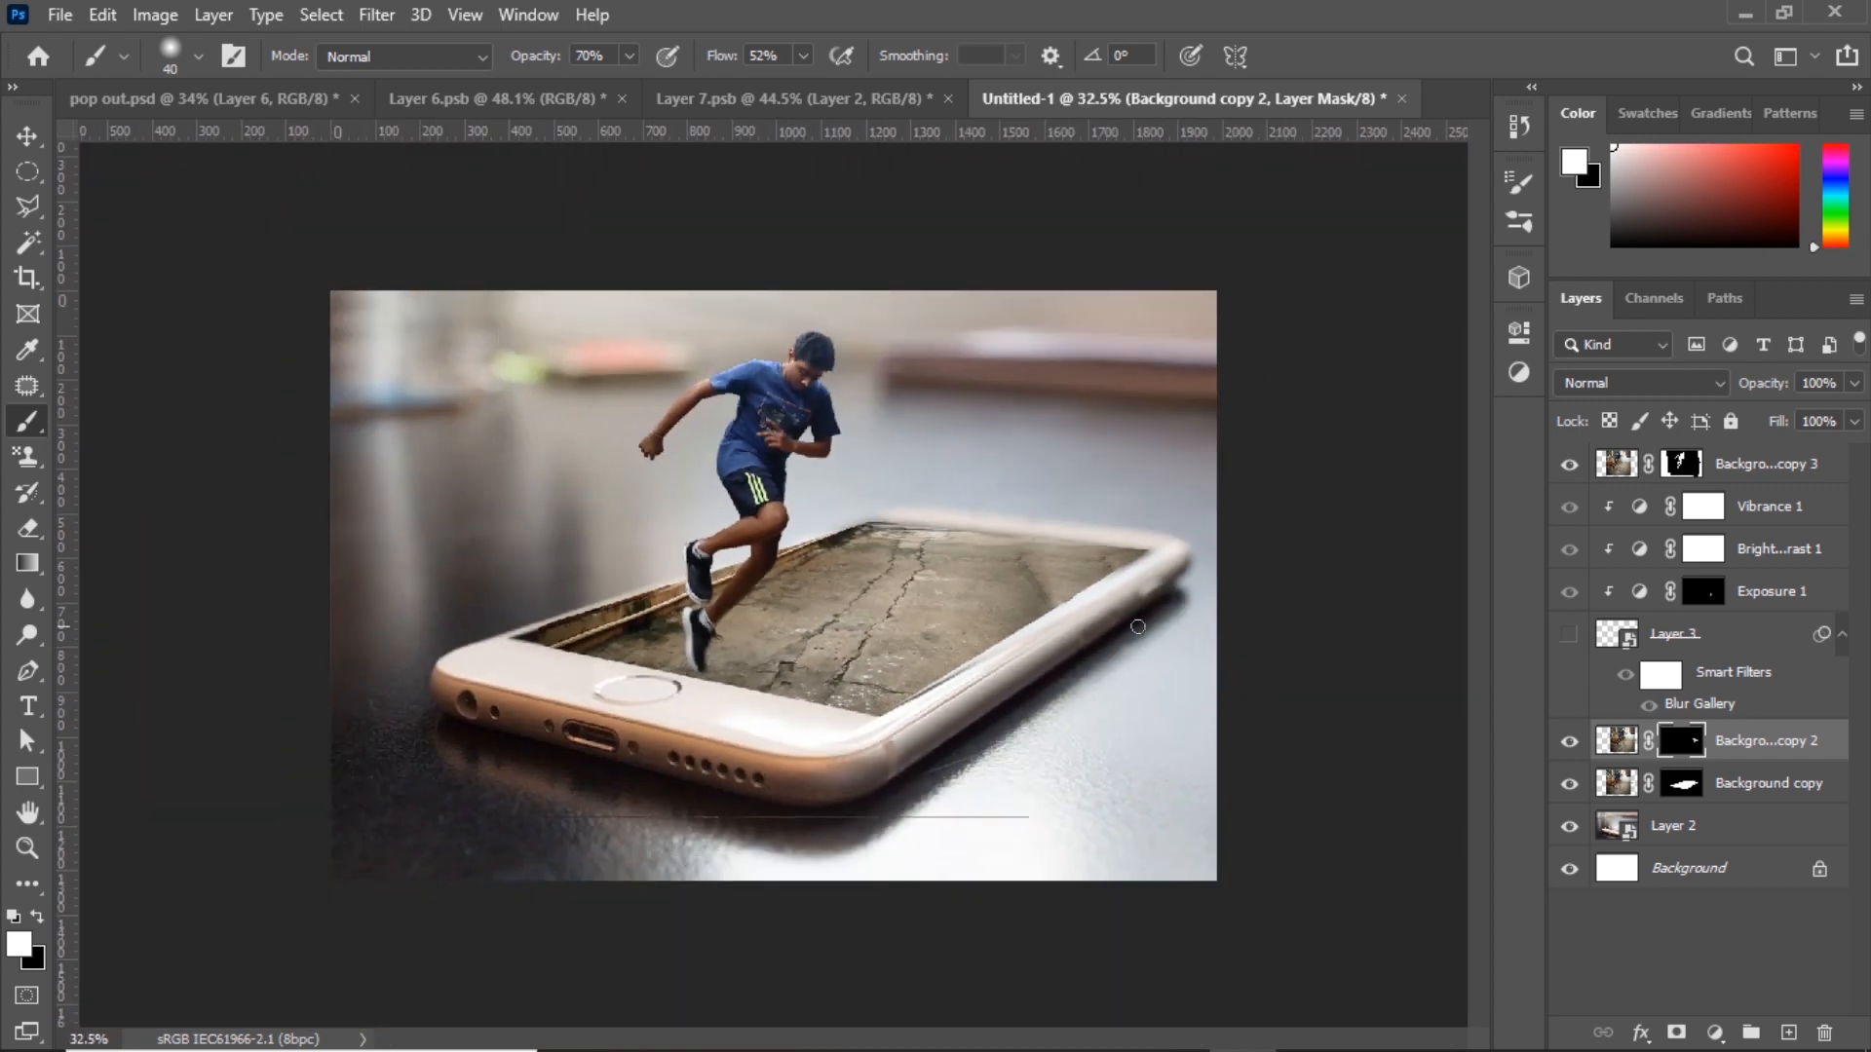
scroll(1137, 626, down, 1)
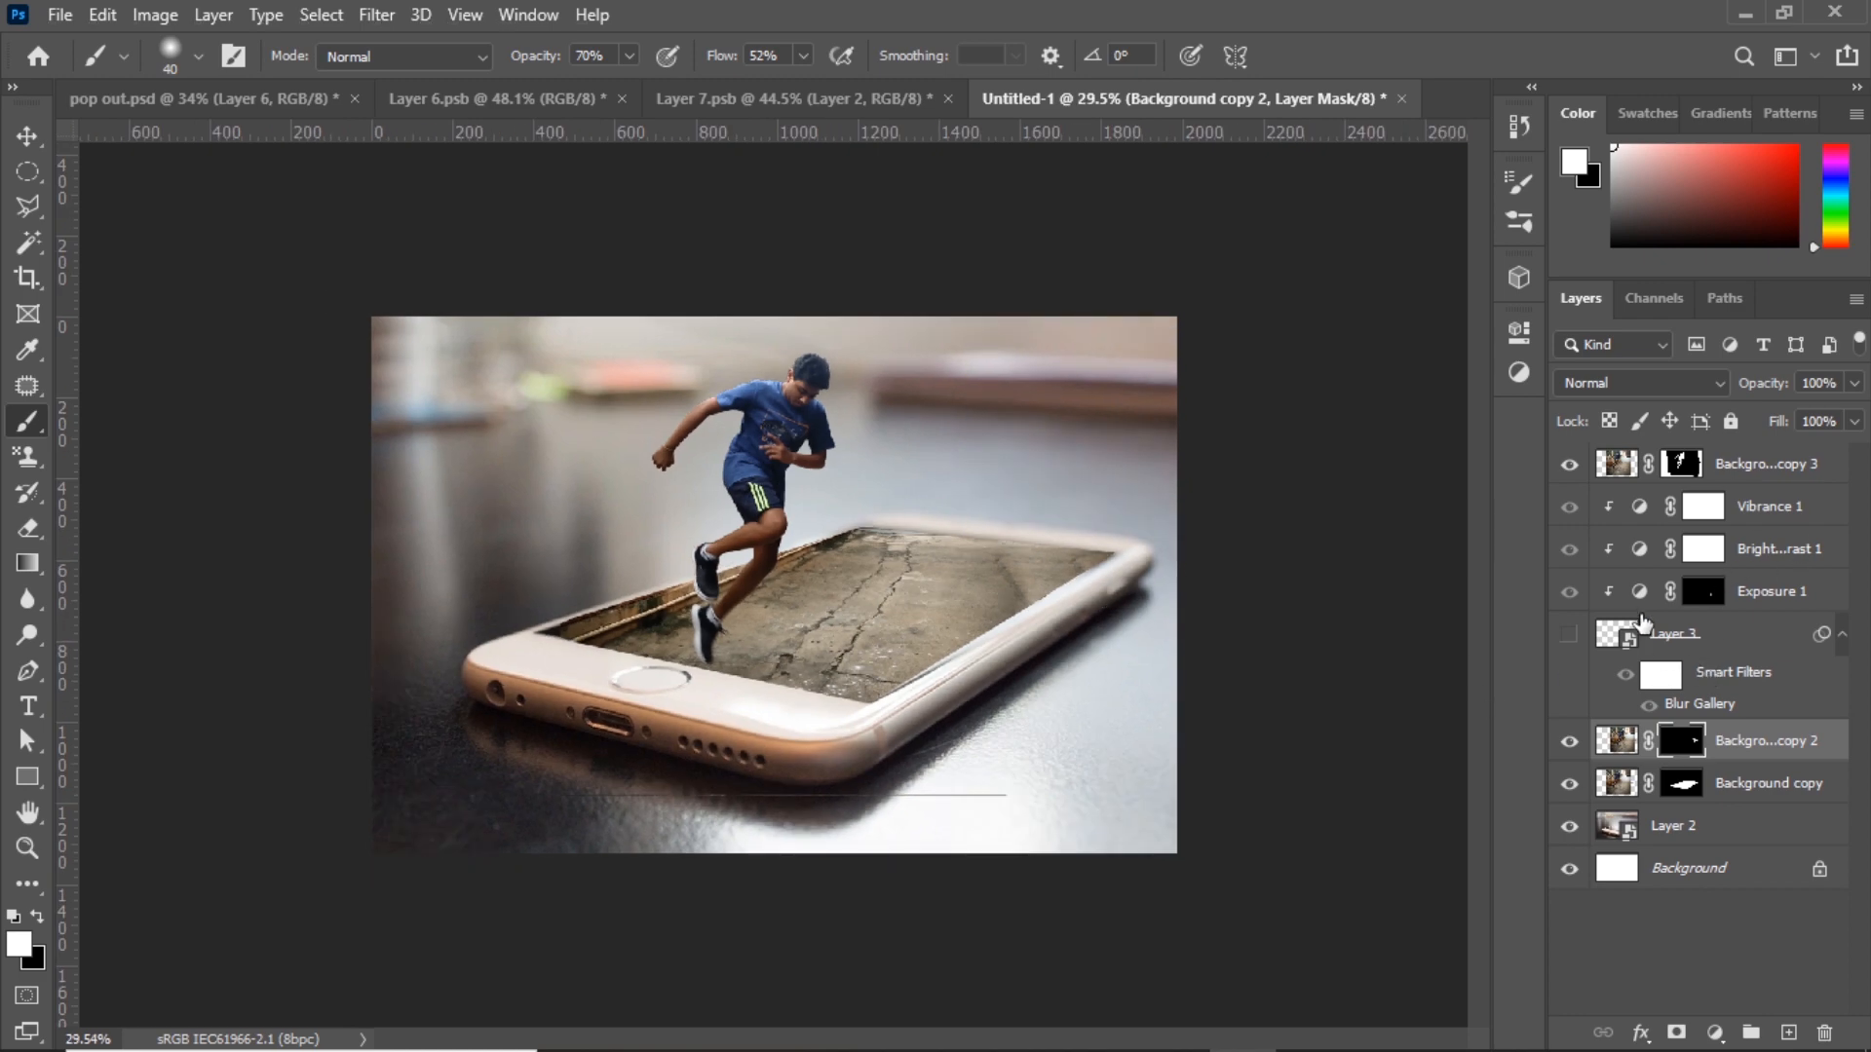
click(1566, 632)
- Hide the Vibrance, Brightness/Contrast and Exposure adjustments clipped to the football, and turn off its Blur Gallery smart filter
scroll(846, 608, up, 10)
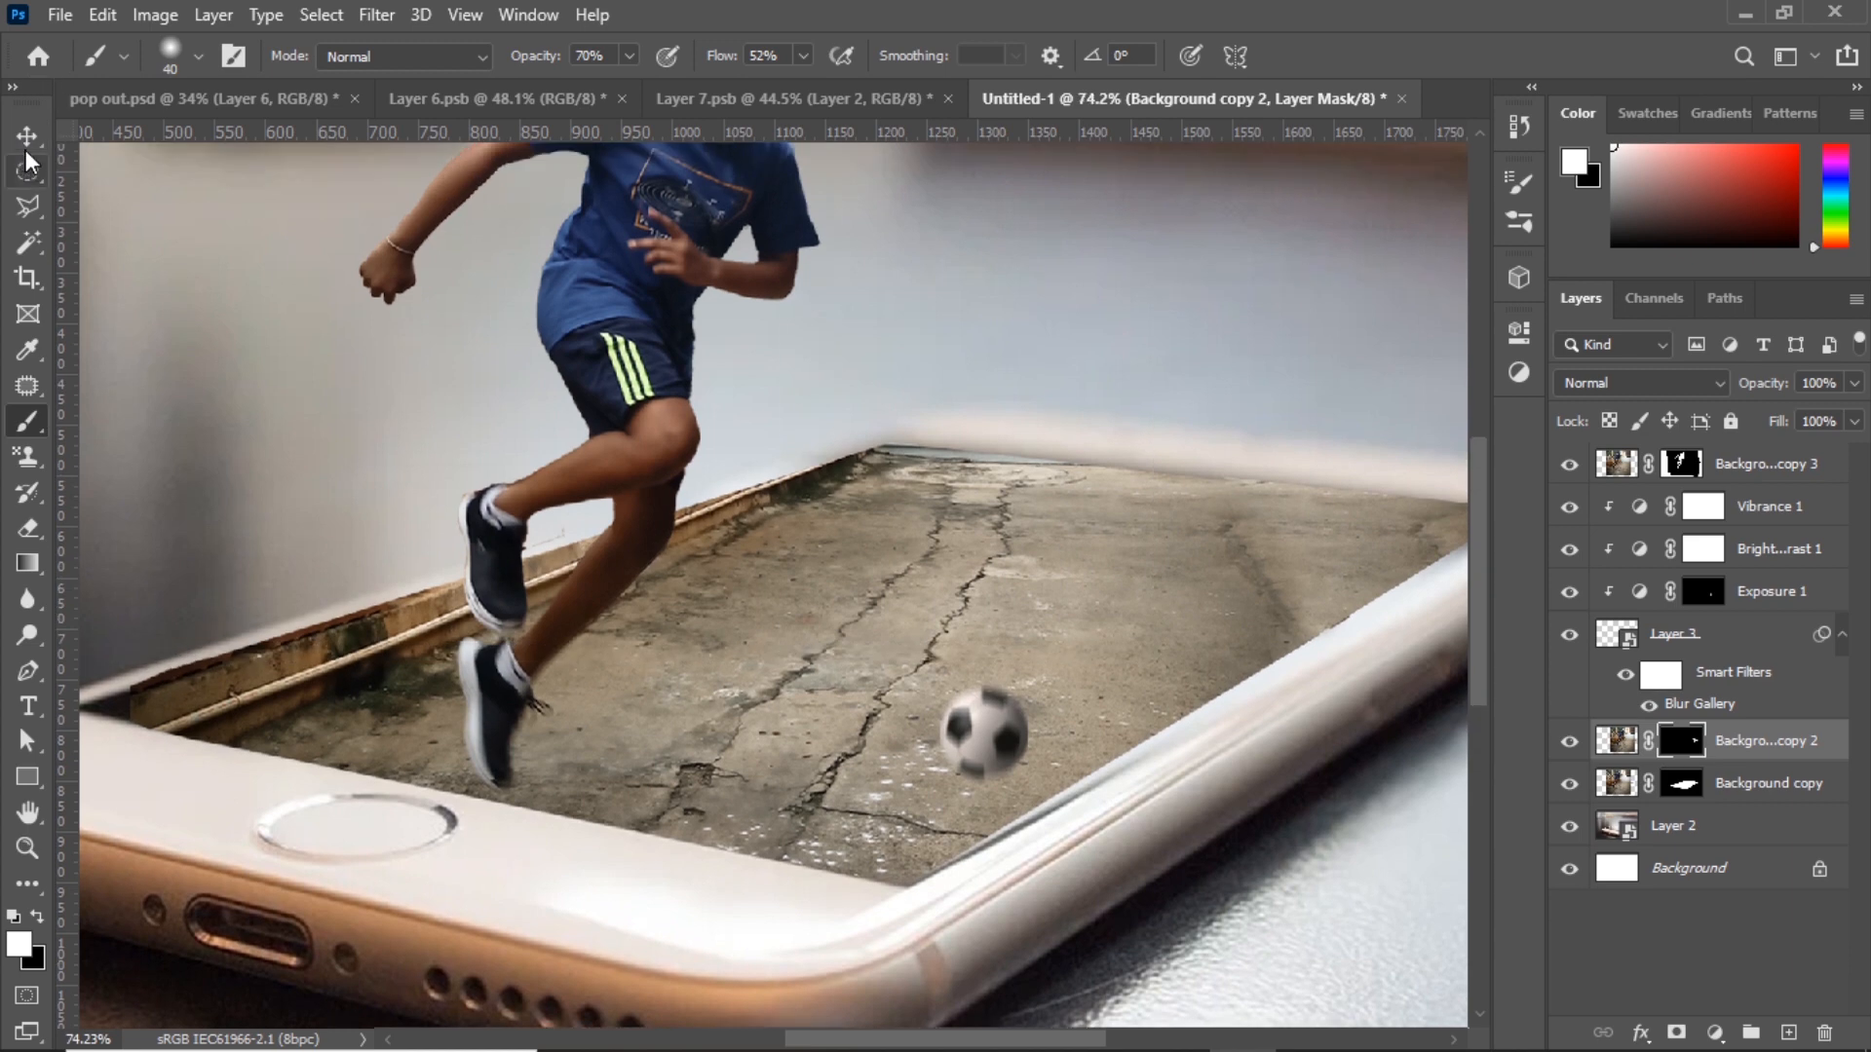
key(v)
scroll(1203, 764, up, 4)
scroll(1023, 673, up, 2)
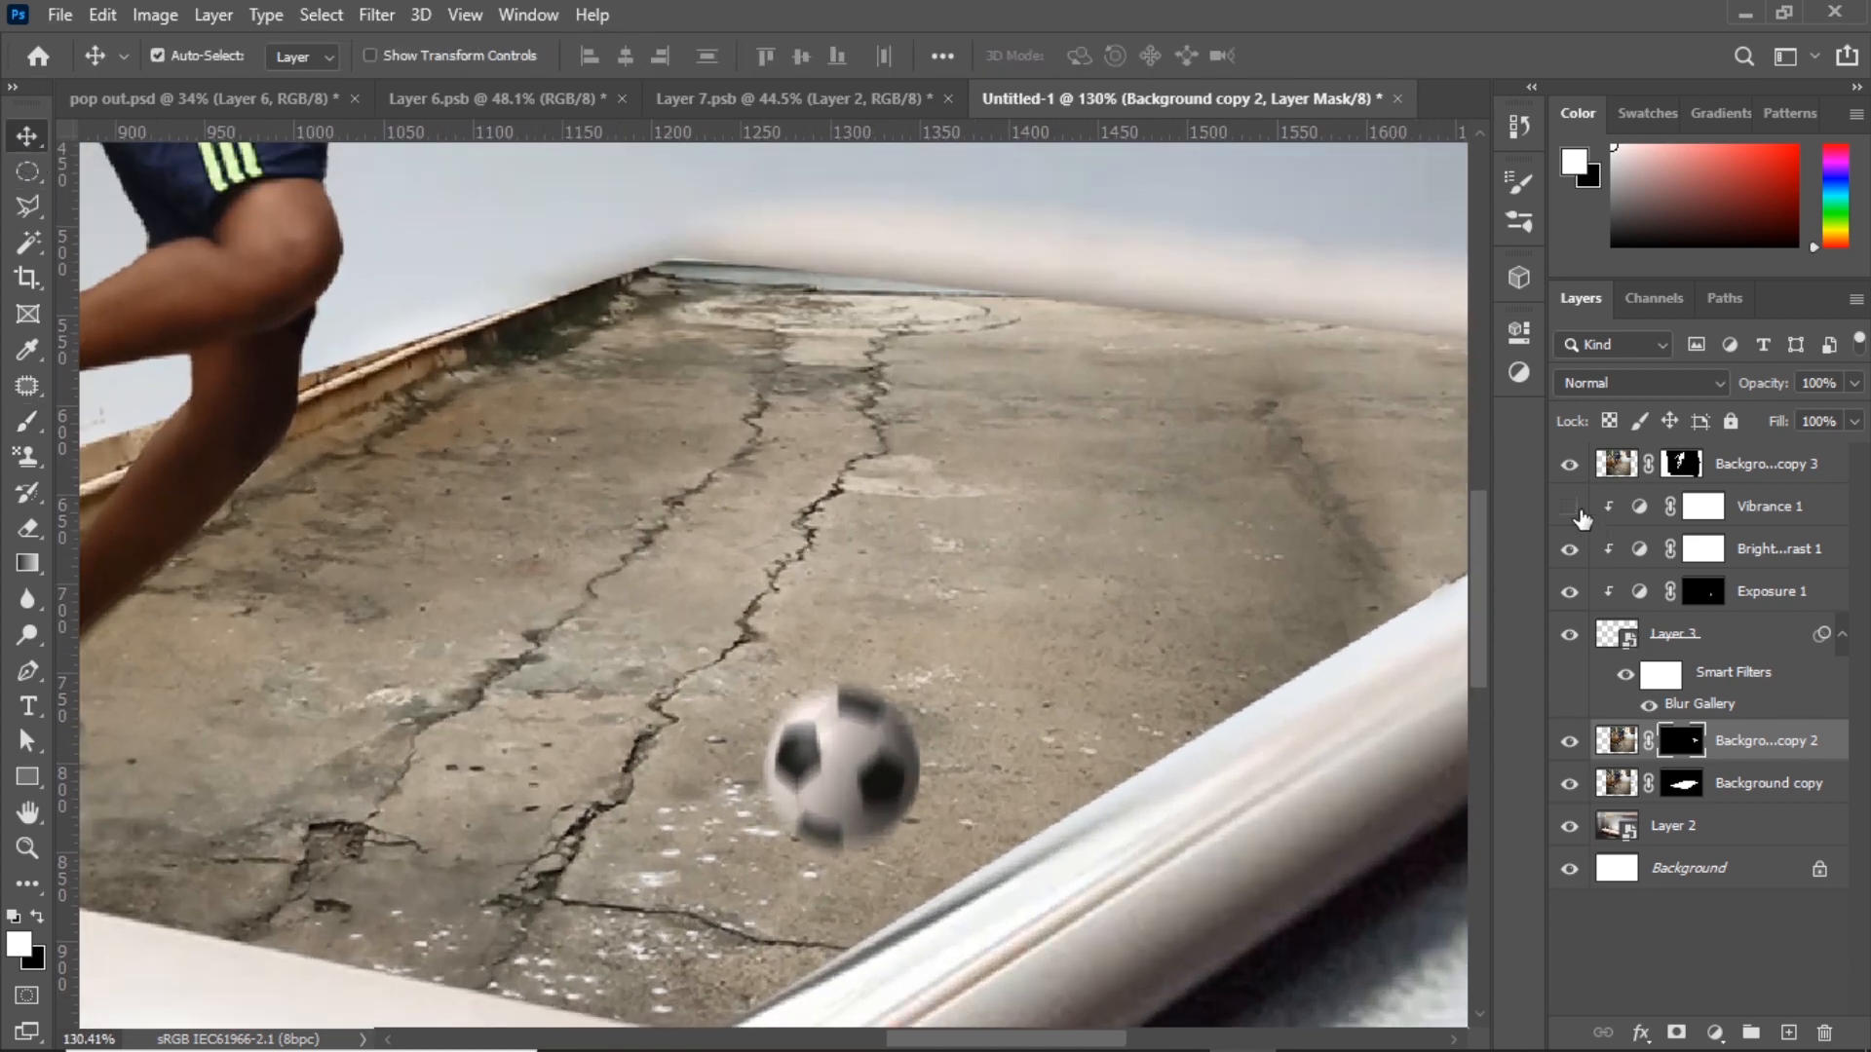
click(1570, 590)
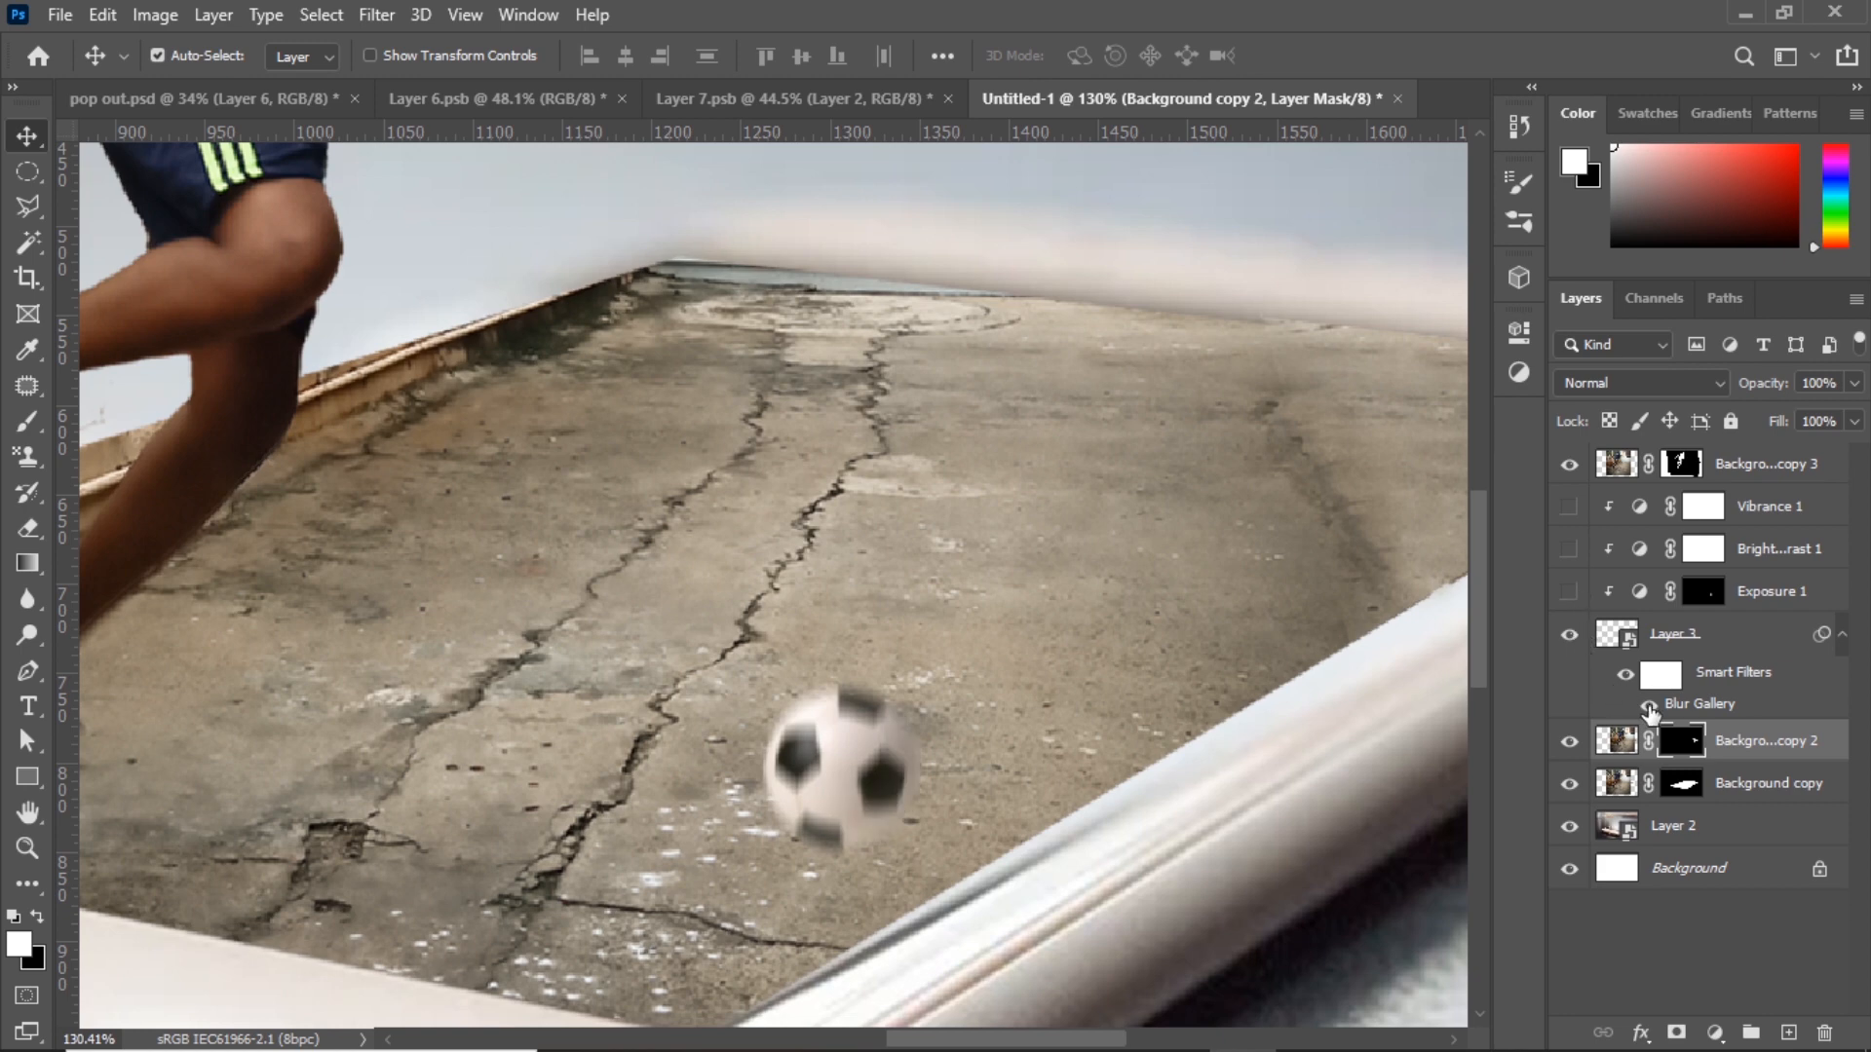
click(1647, 707)
- Move the football from the phone's floor up into the air, just above the man's raised shoe
scroll(764, 792, down, 3)
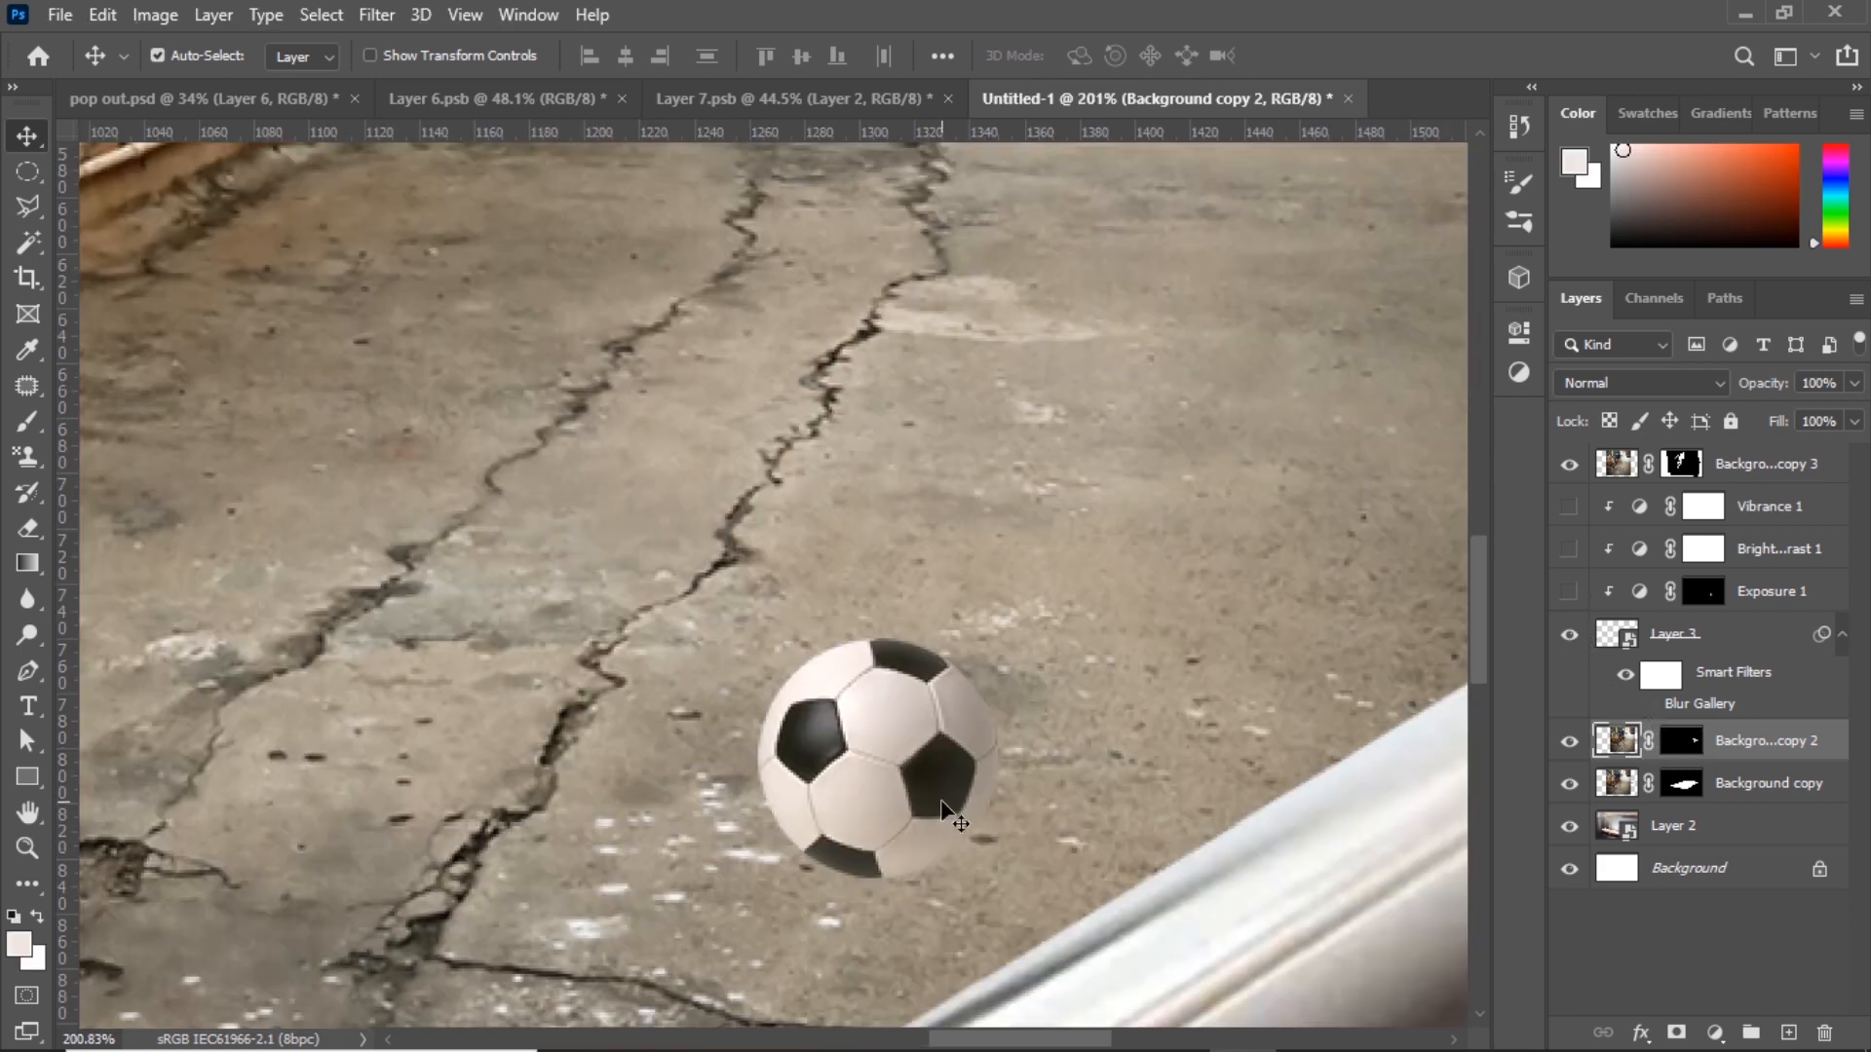
scroll(943, 794, down, 5)
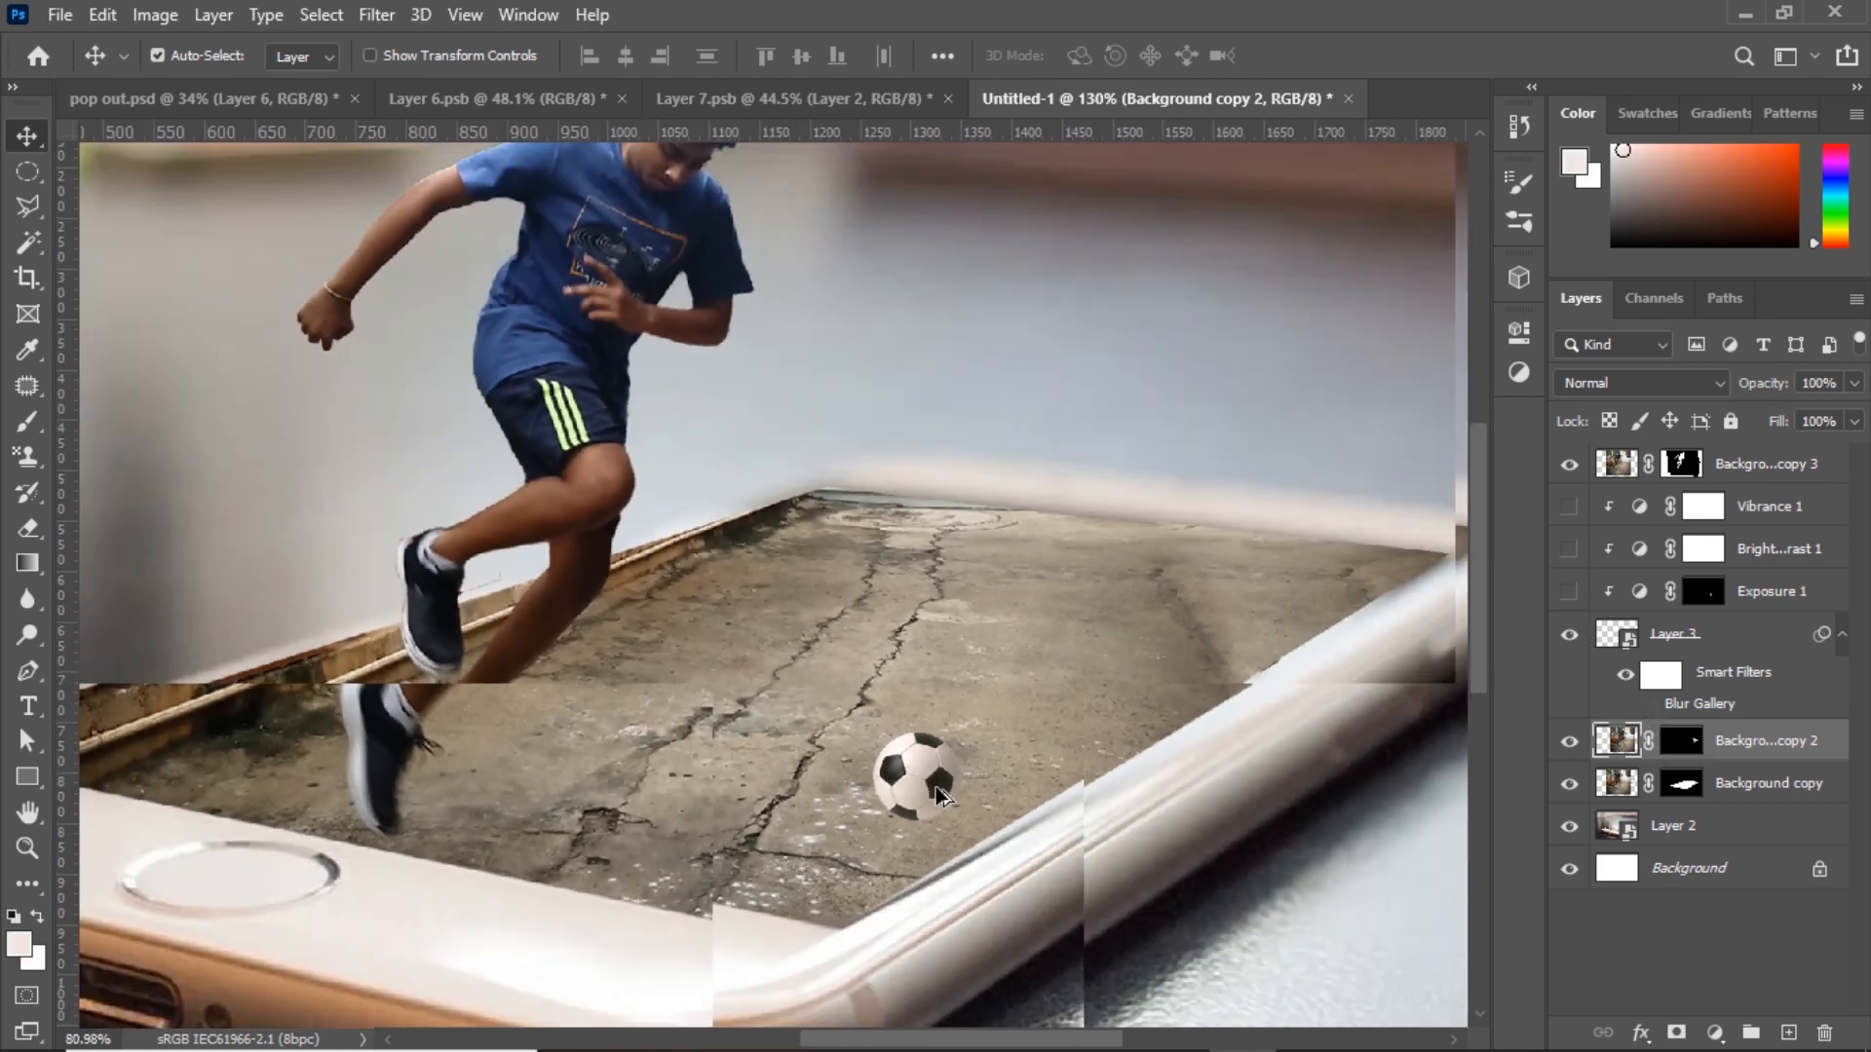
drag(935, 787, 420, 471)
scroll(435, 482, down, 3)
scroll(436, 482, down, 1)
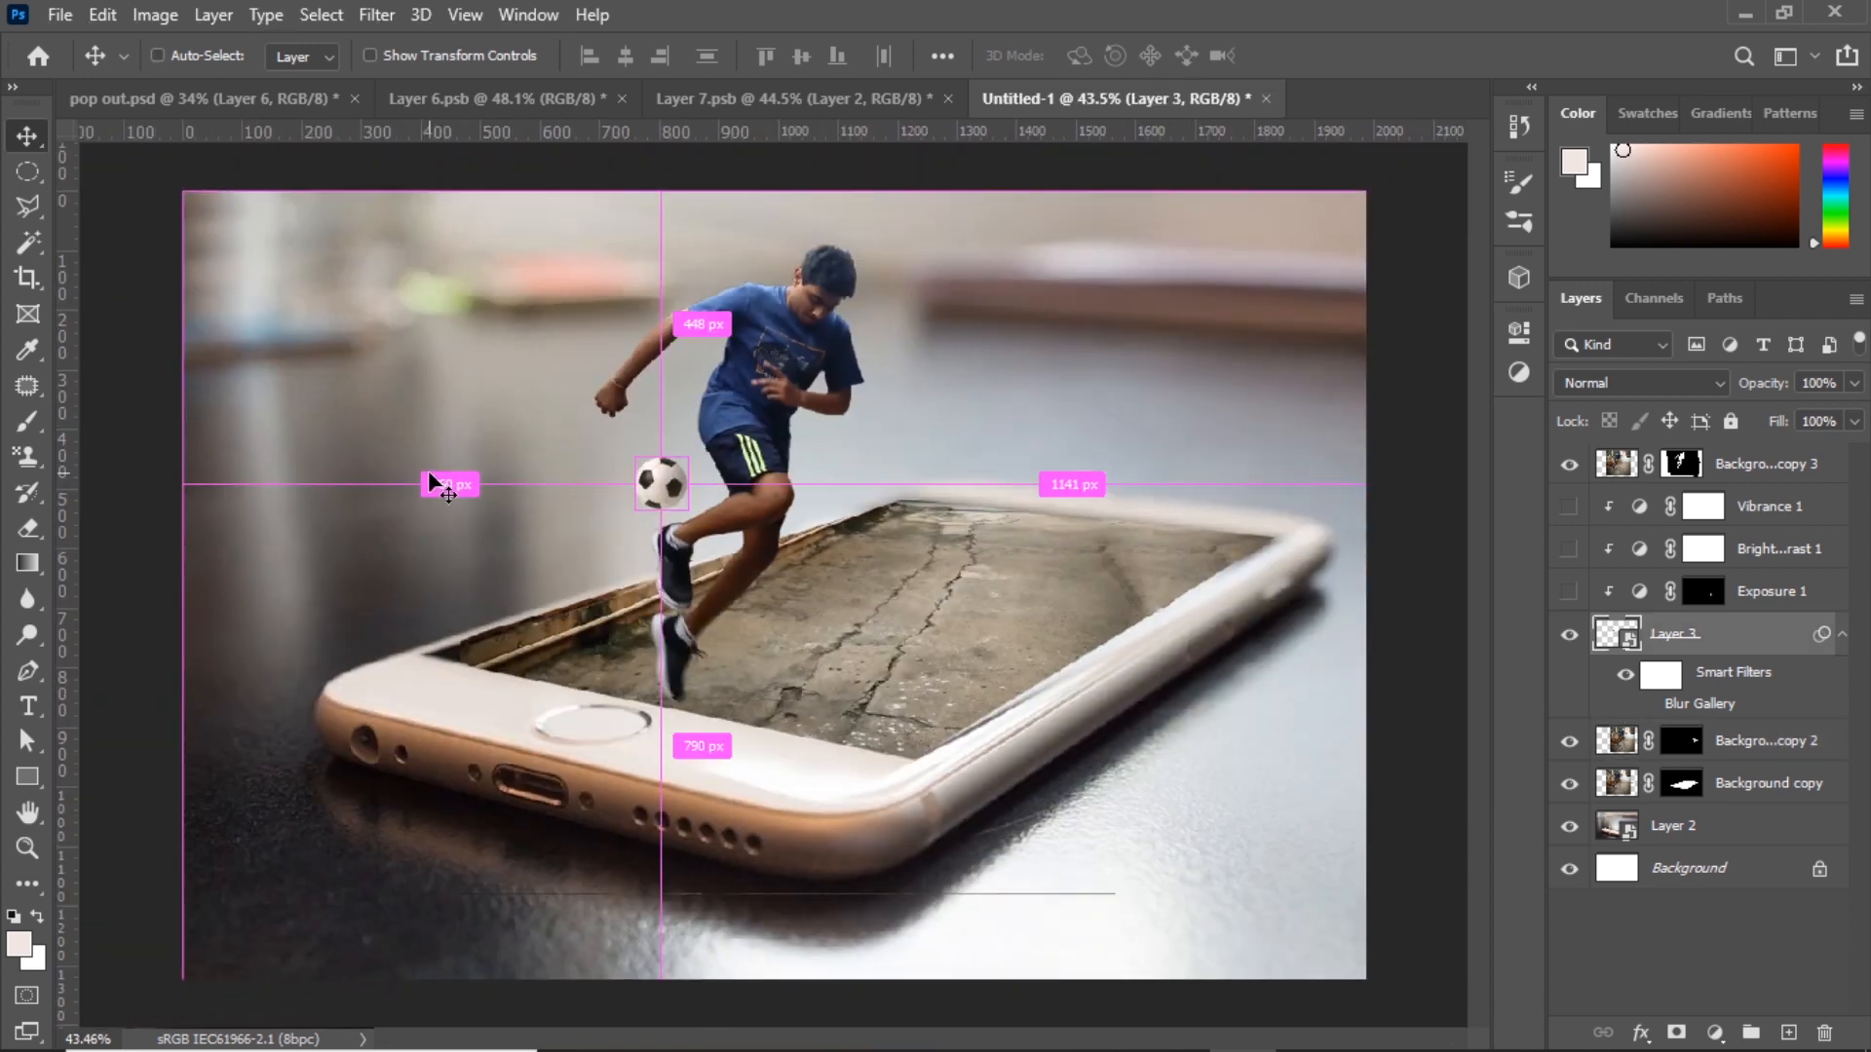
- Free-transform the football to about 99.86% scale and nudge it closer to the man's raised leg
key(ctrl+t)
click(975, 445)
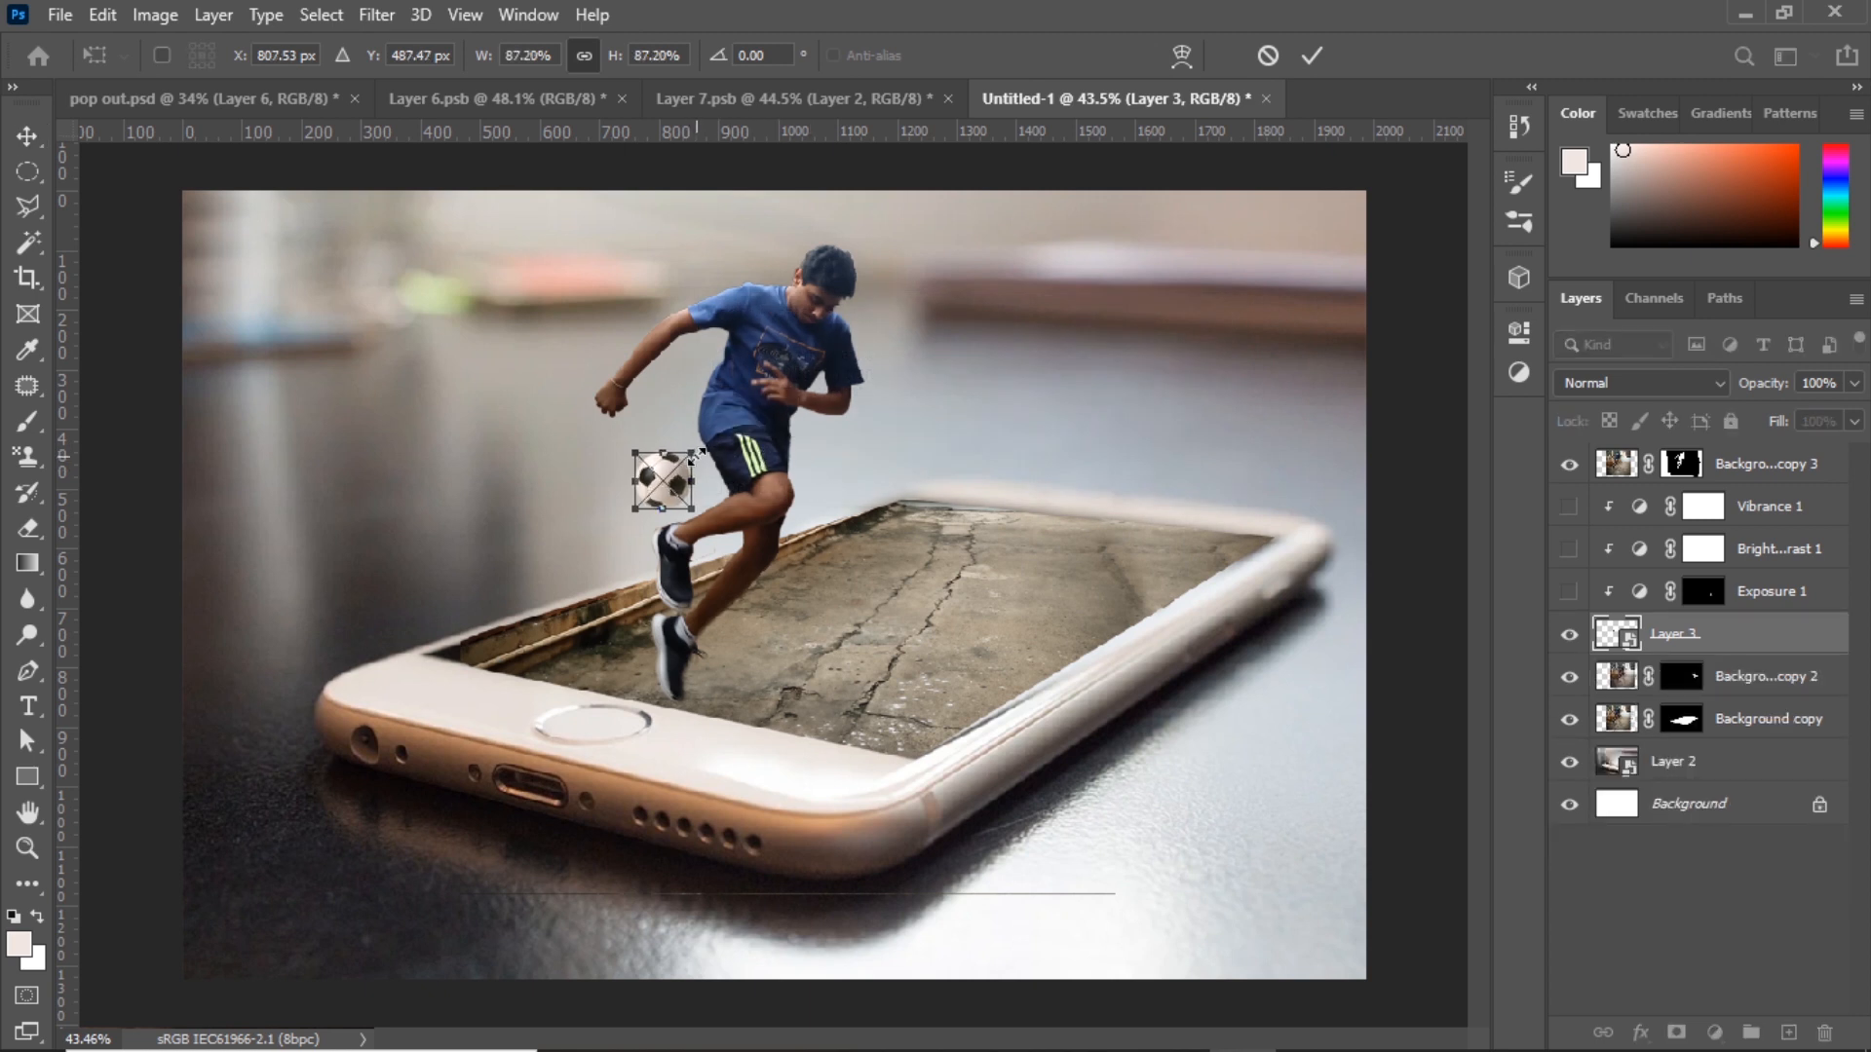
key(Return)
drag(674, 473, 680, 478)
key(ctrl+t)
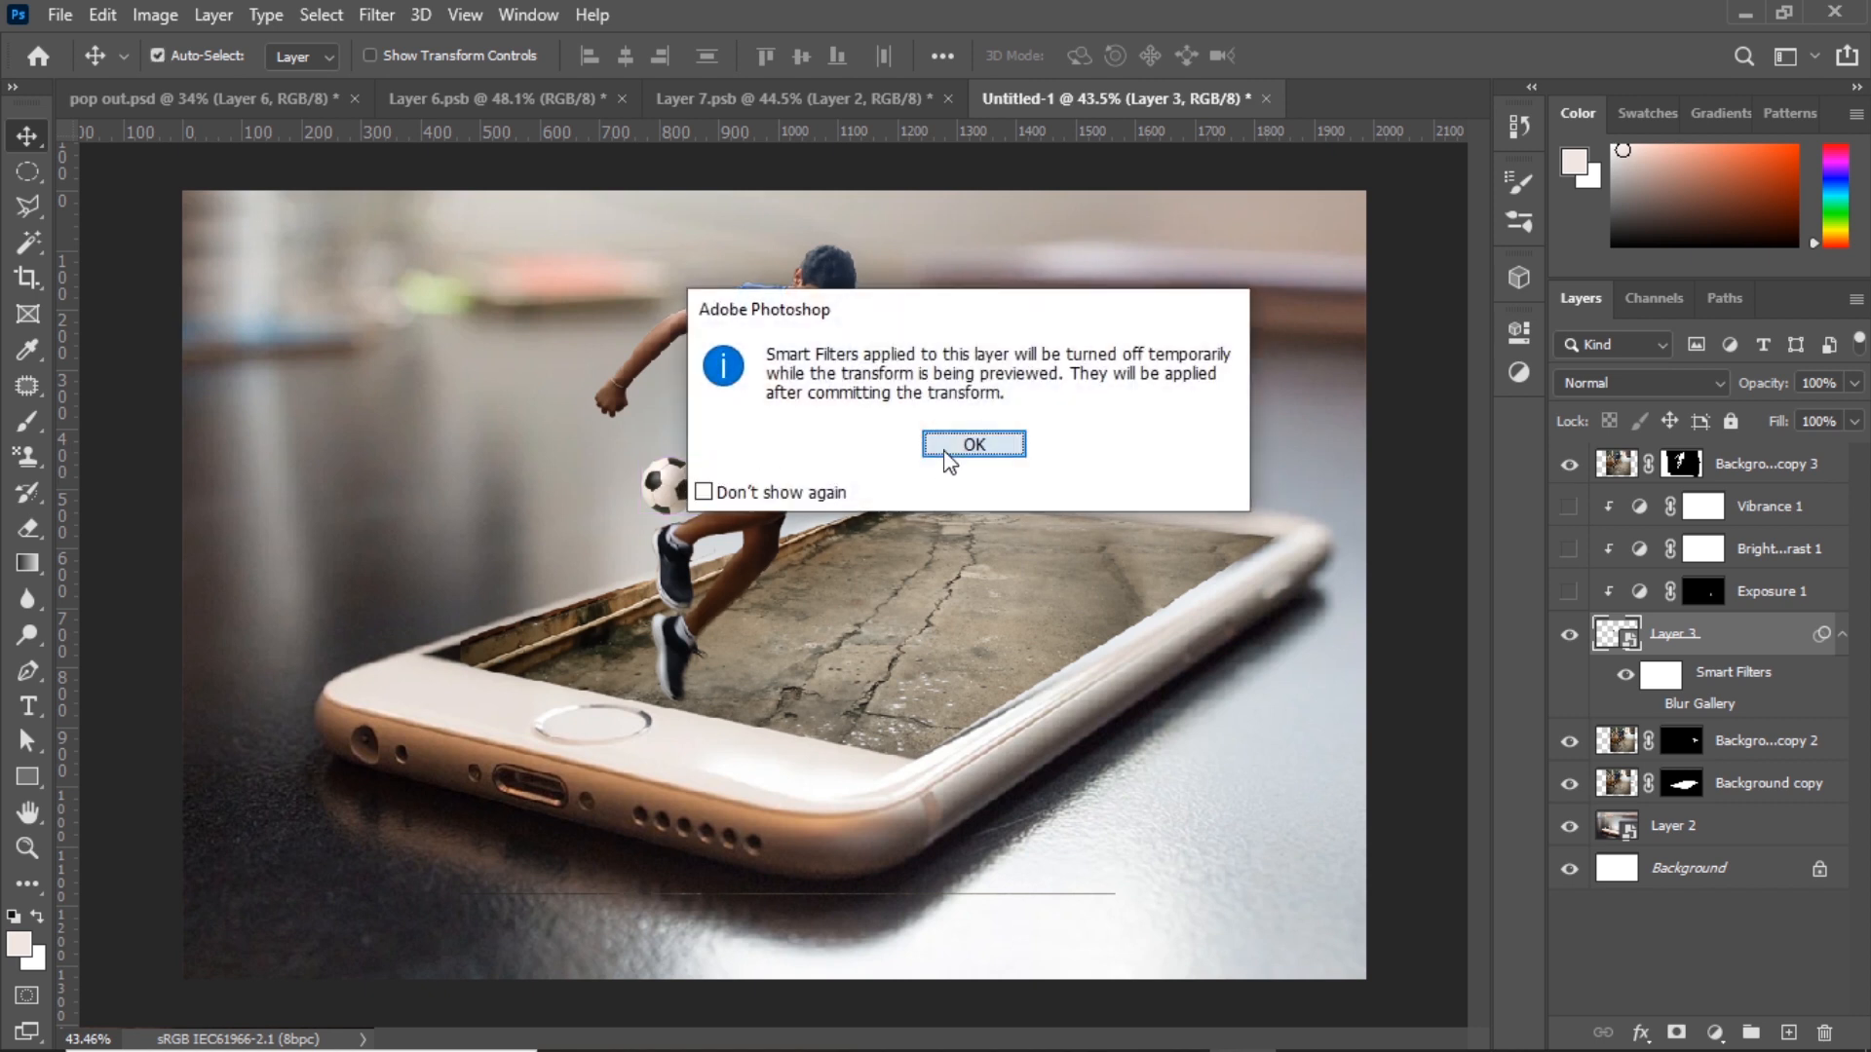
click(974, 444)
drag(698, 464, 705, 450)
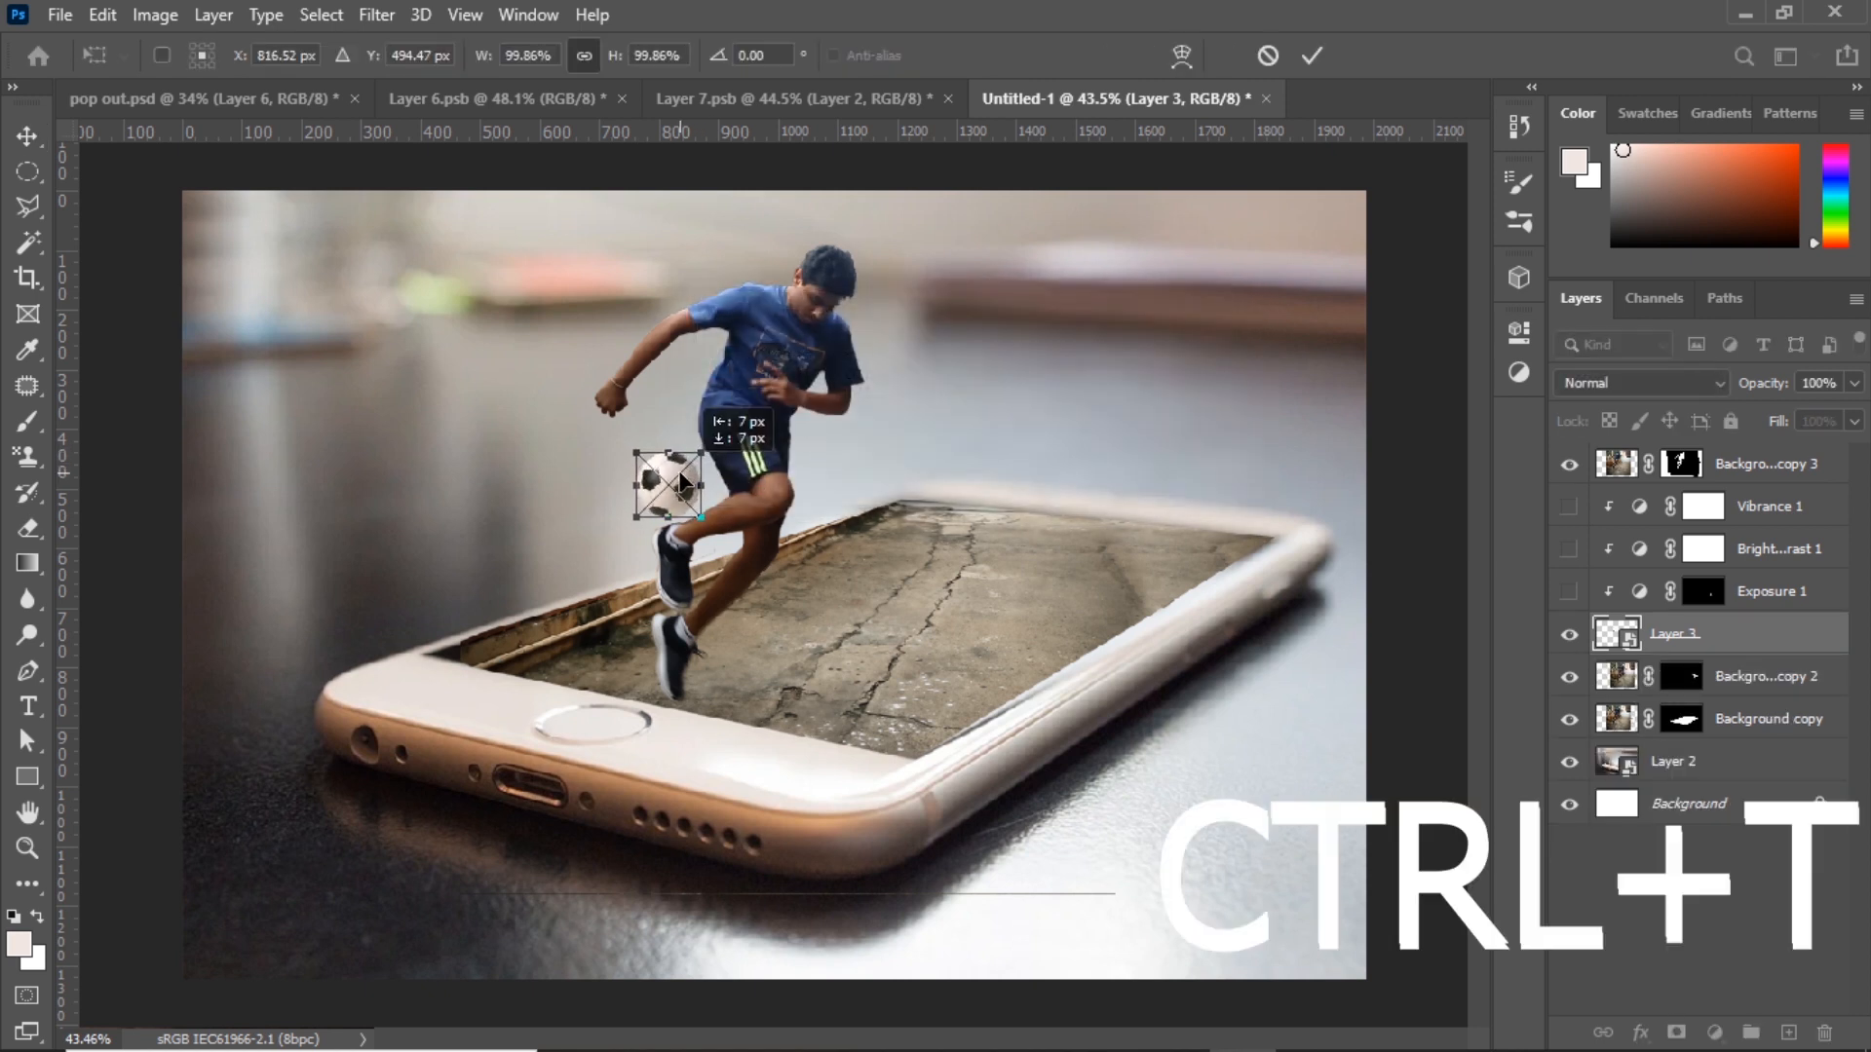
key(Return)
scroll(1093, 568, down, 3)
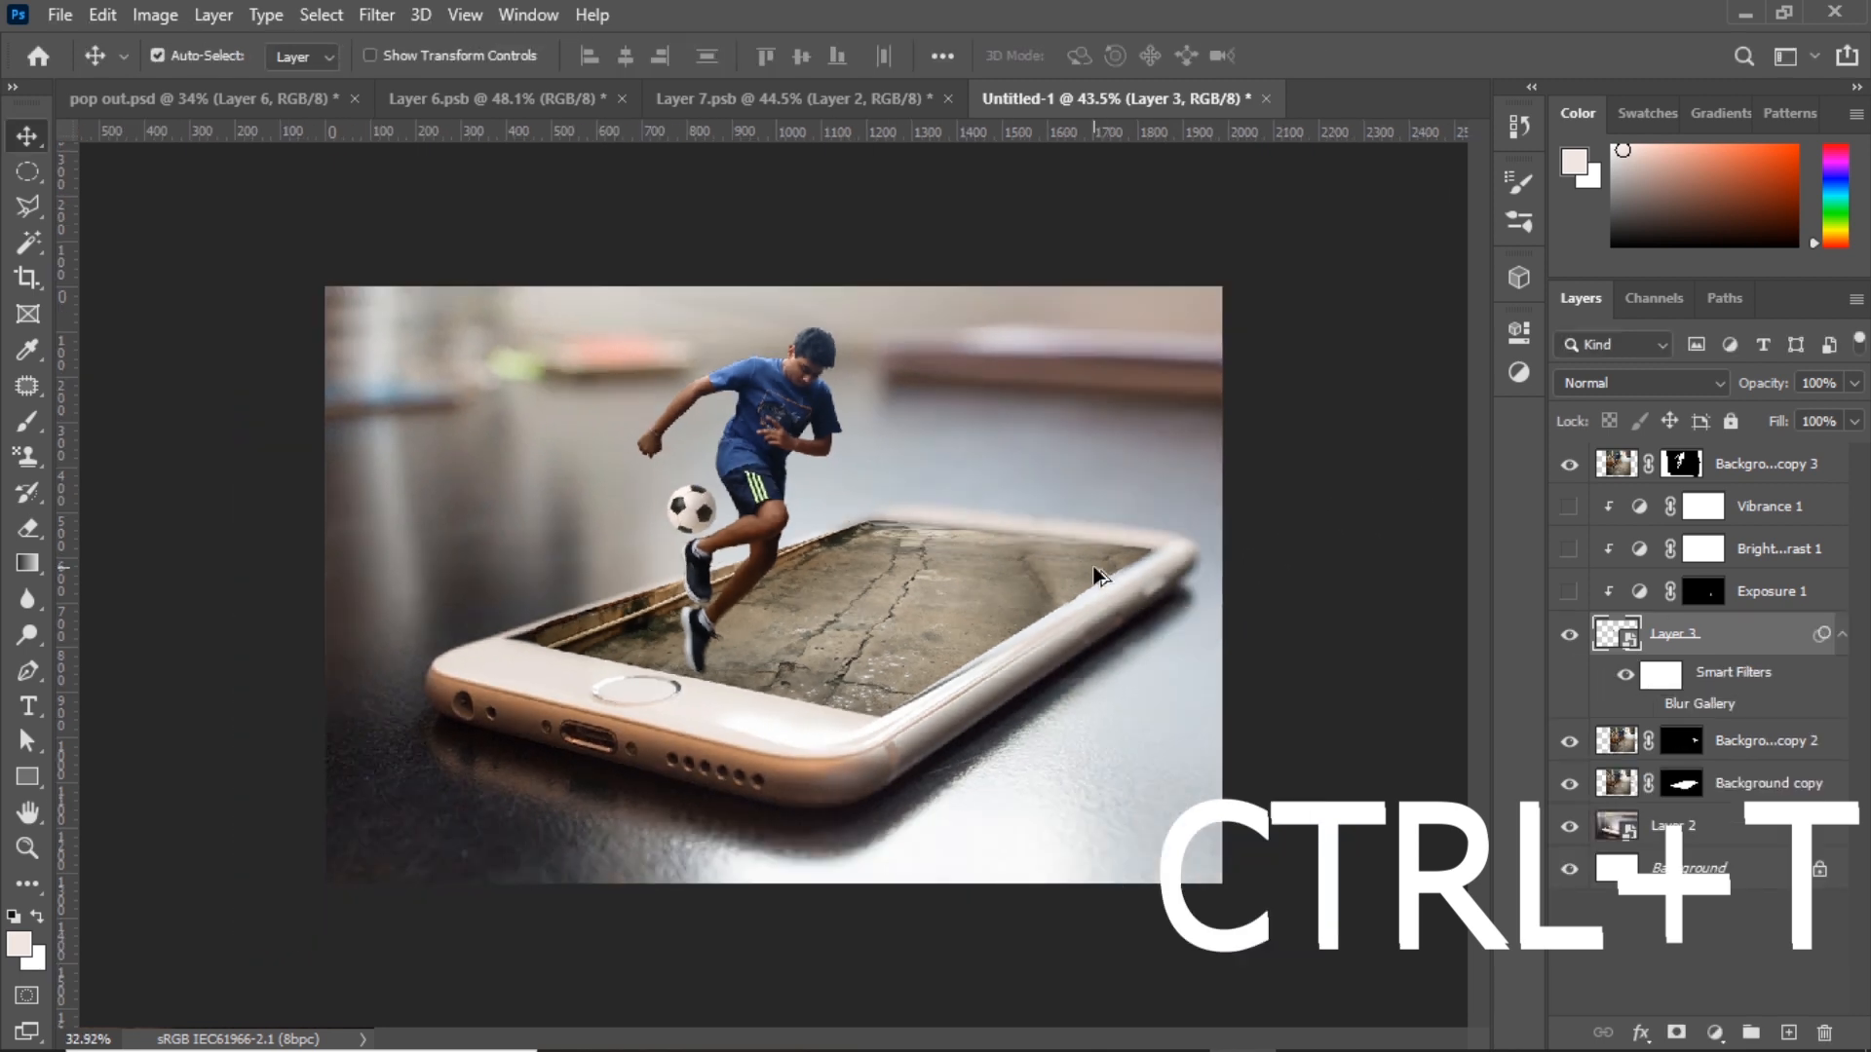
right_click(1744, 638)
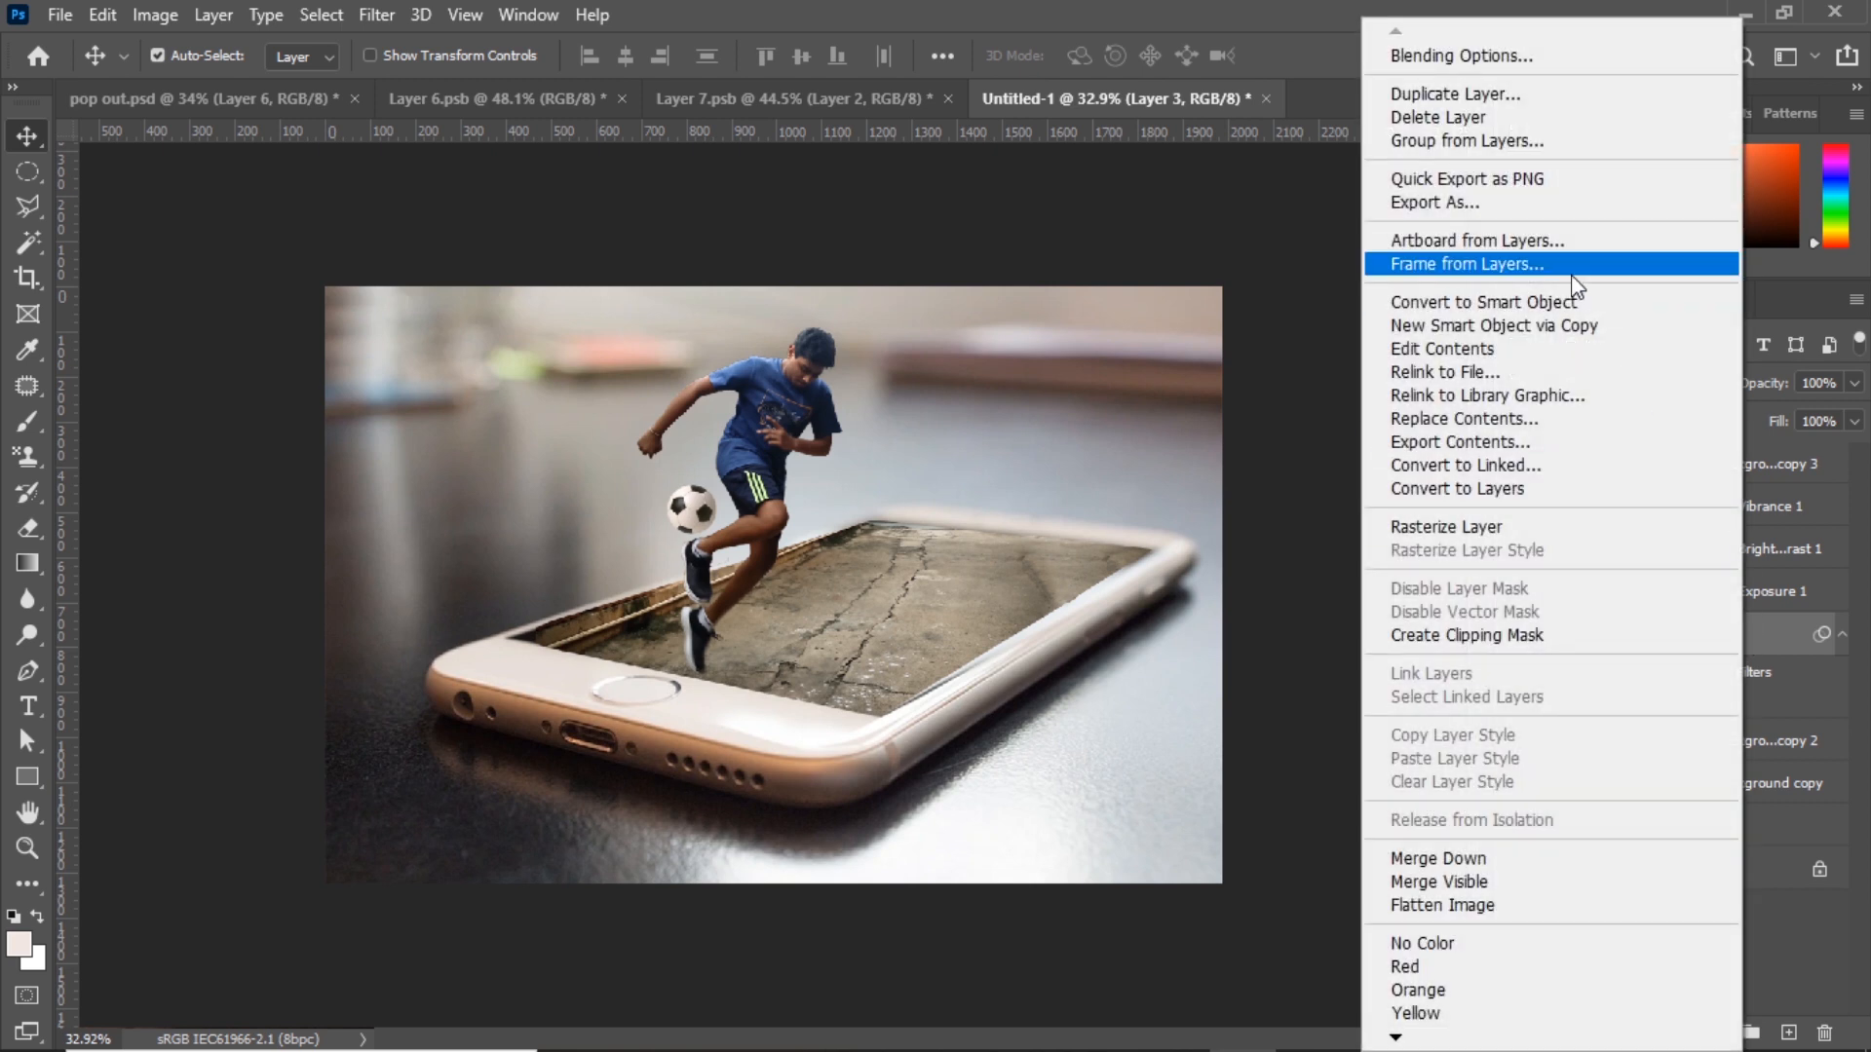
click(1259, 380)
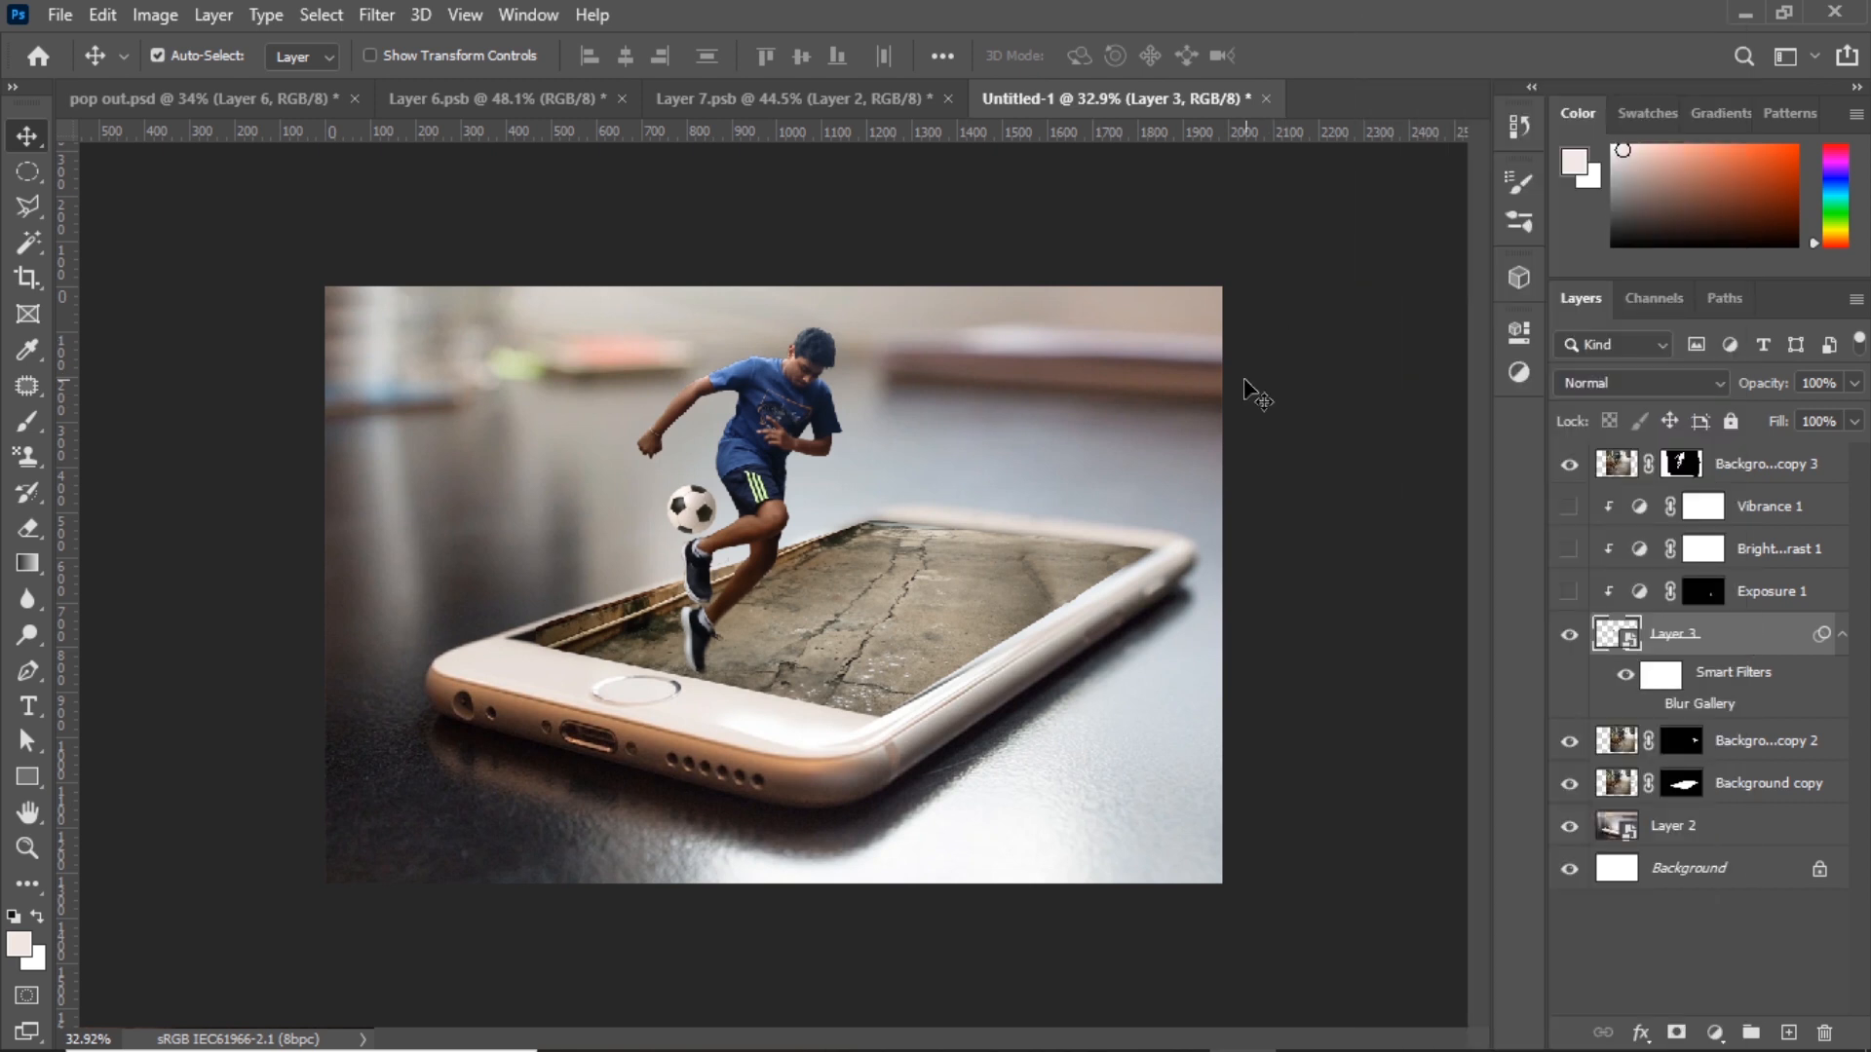
- Apply a Path Blur to the football with its motion path pointing vertically upward and the speed reduced below 50%
click(376, 15)
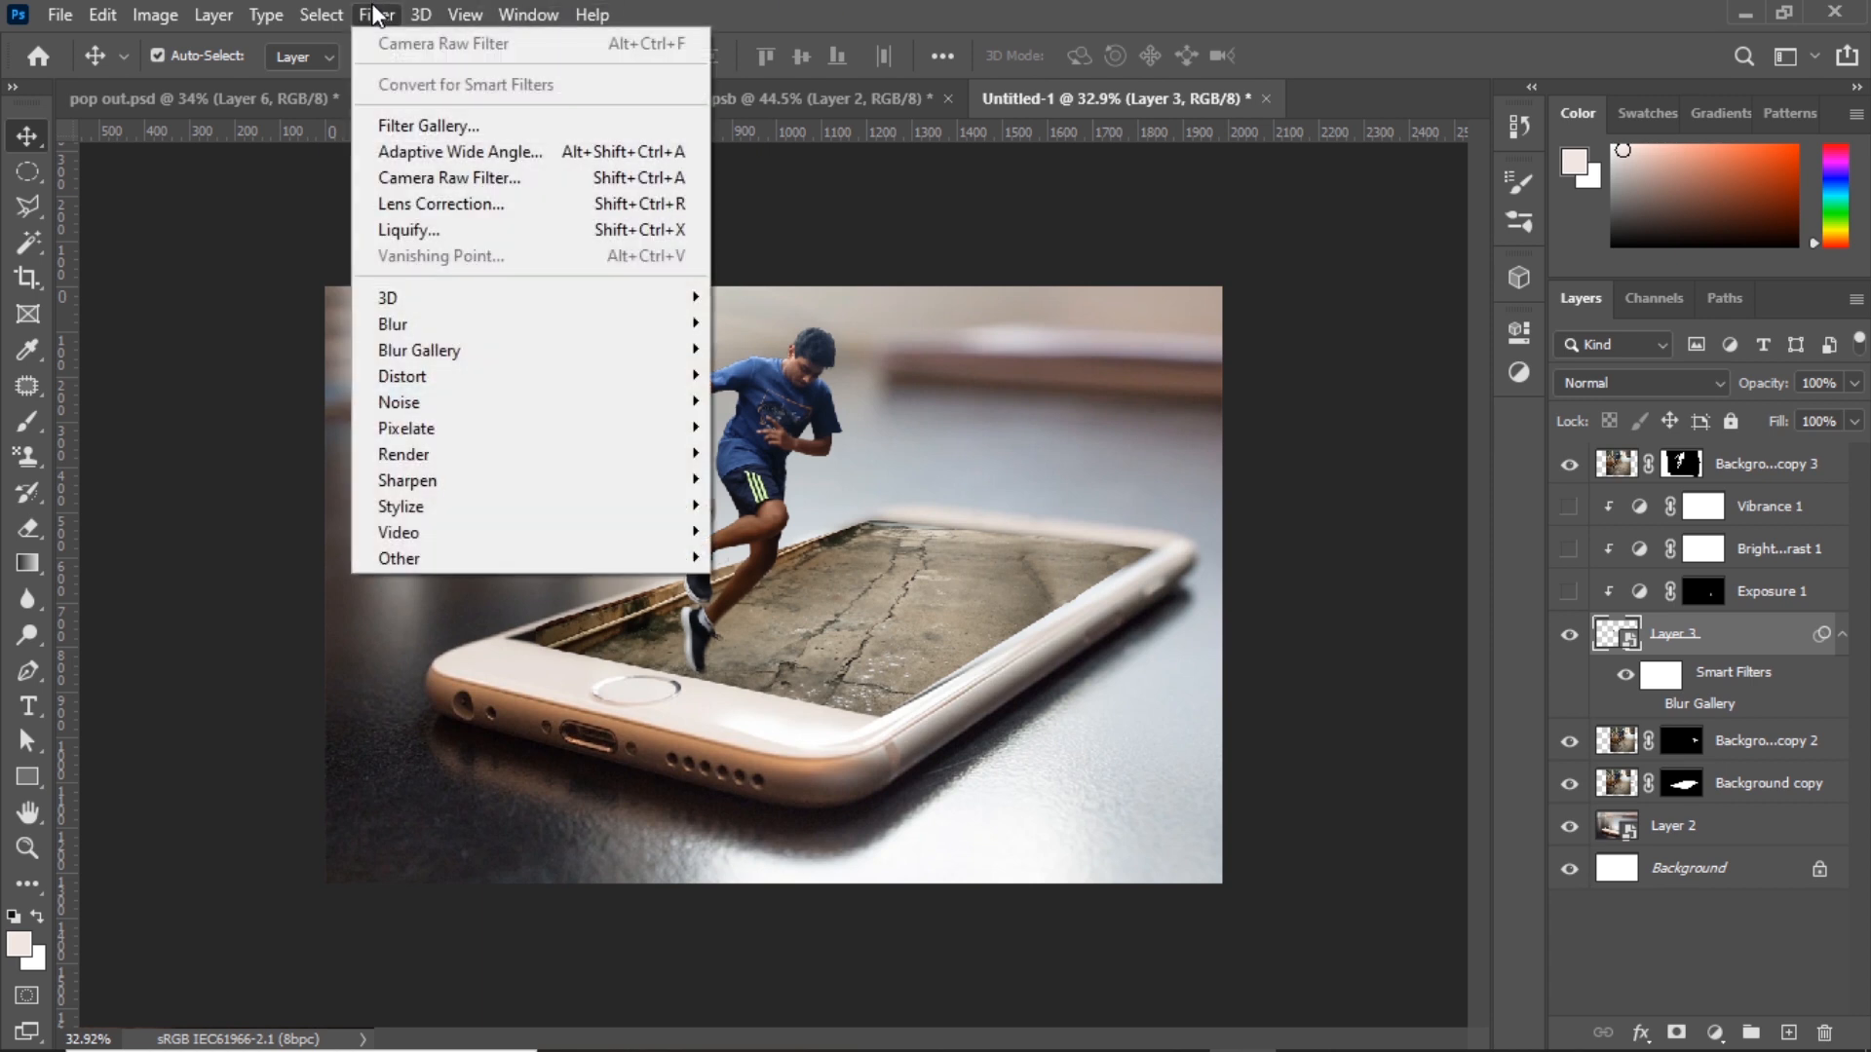
mouse_move(468, 358)
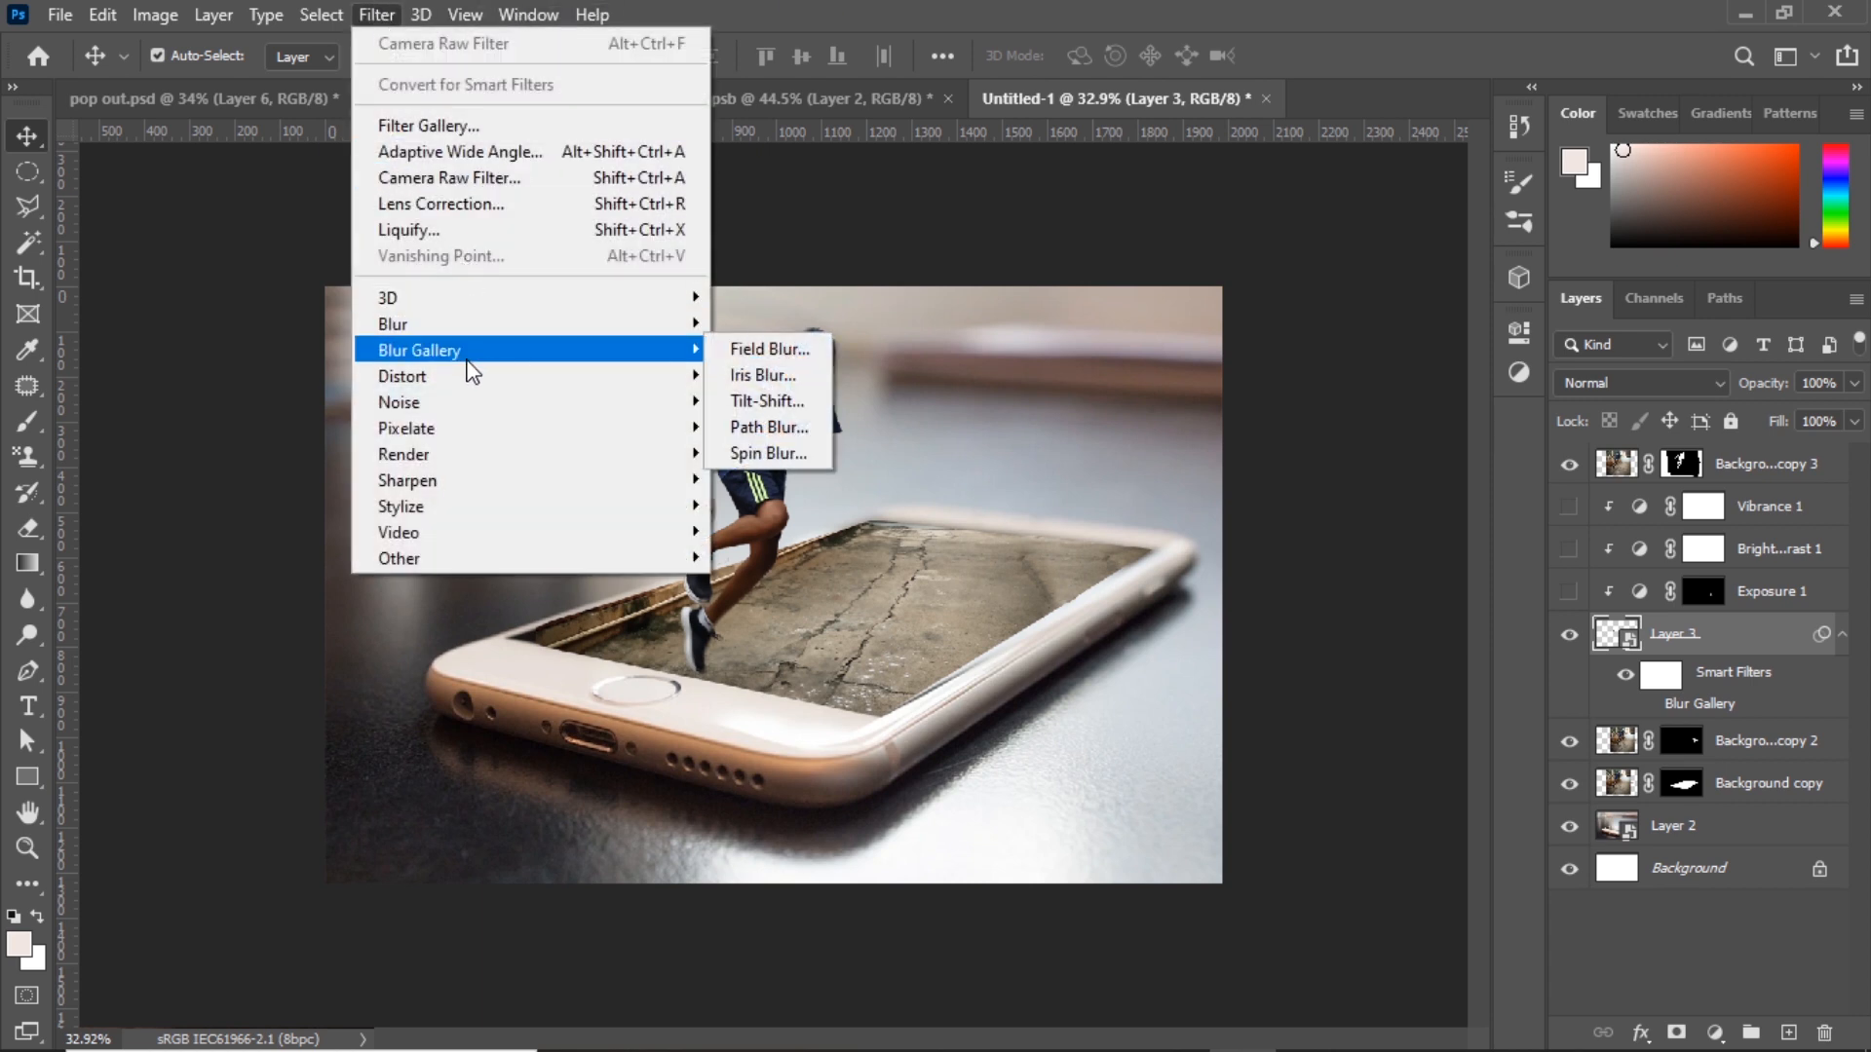
click(797, 435)
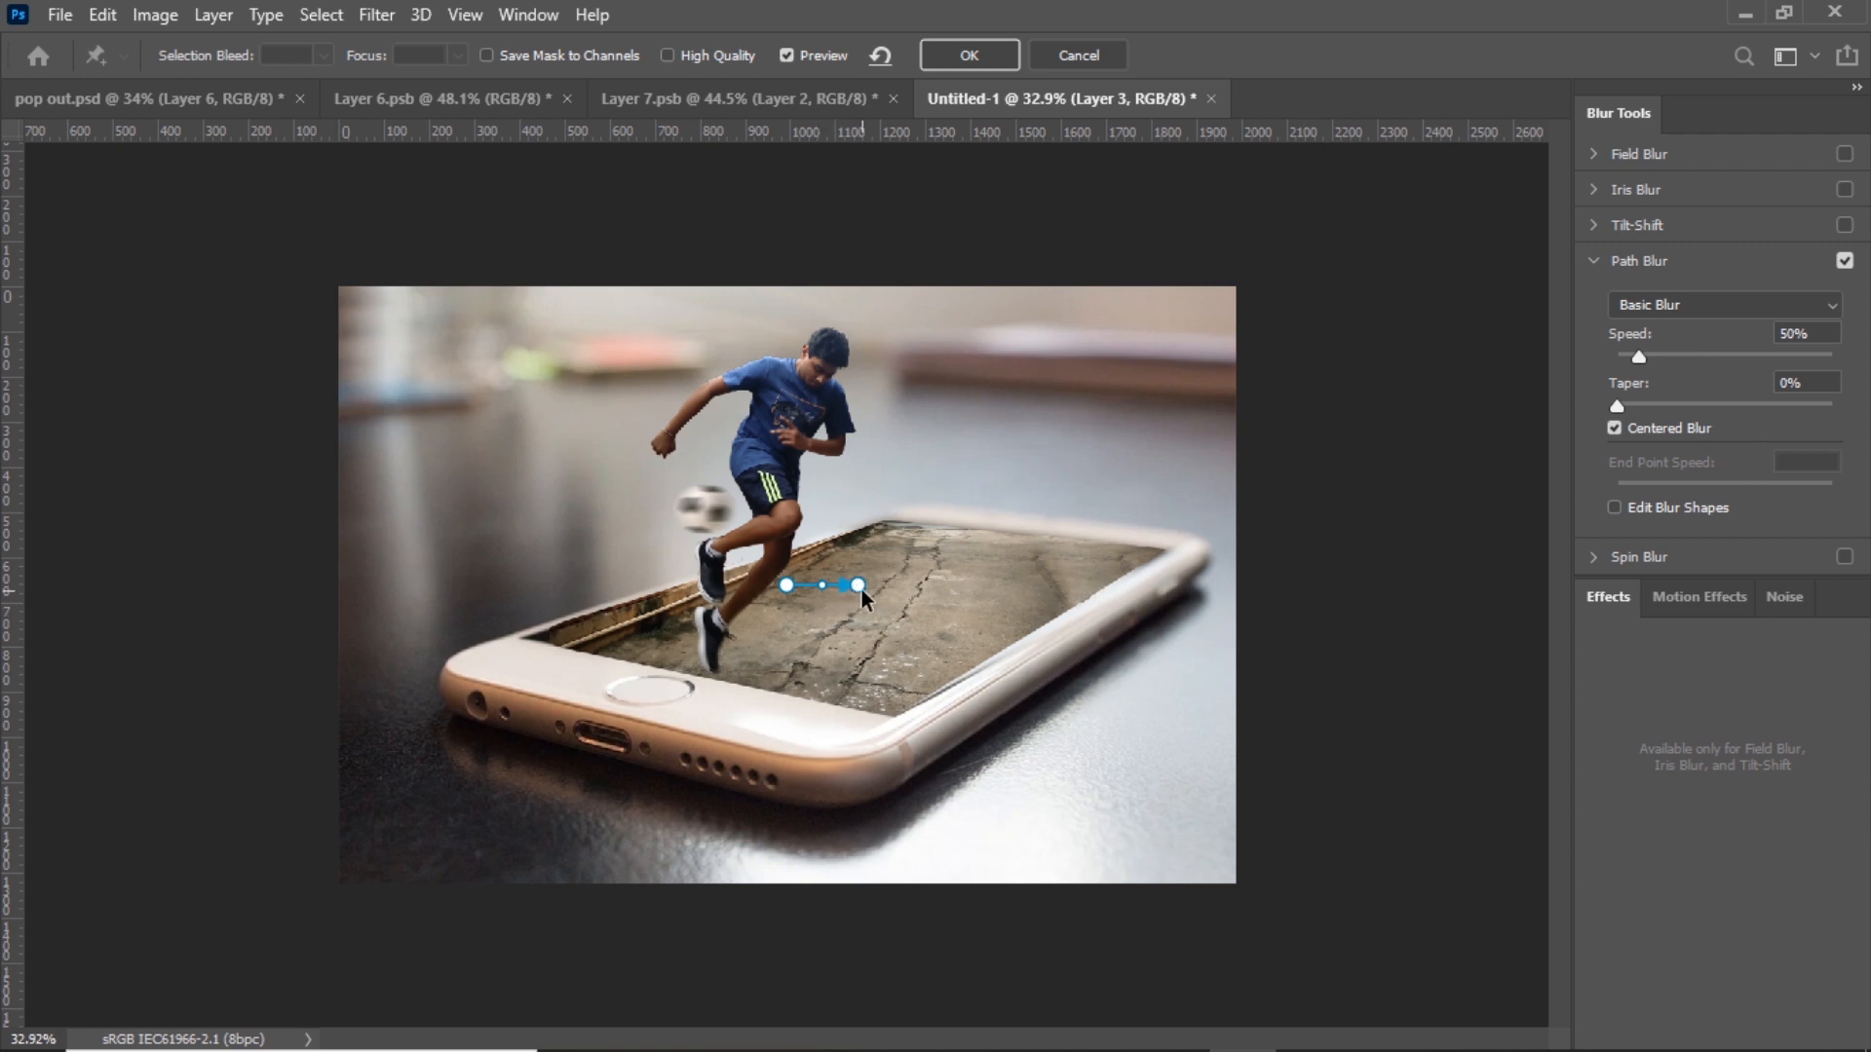
drag(861, 589, 785, 528)
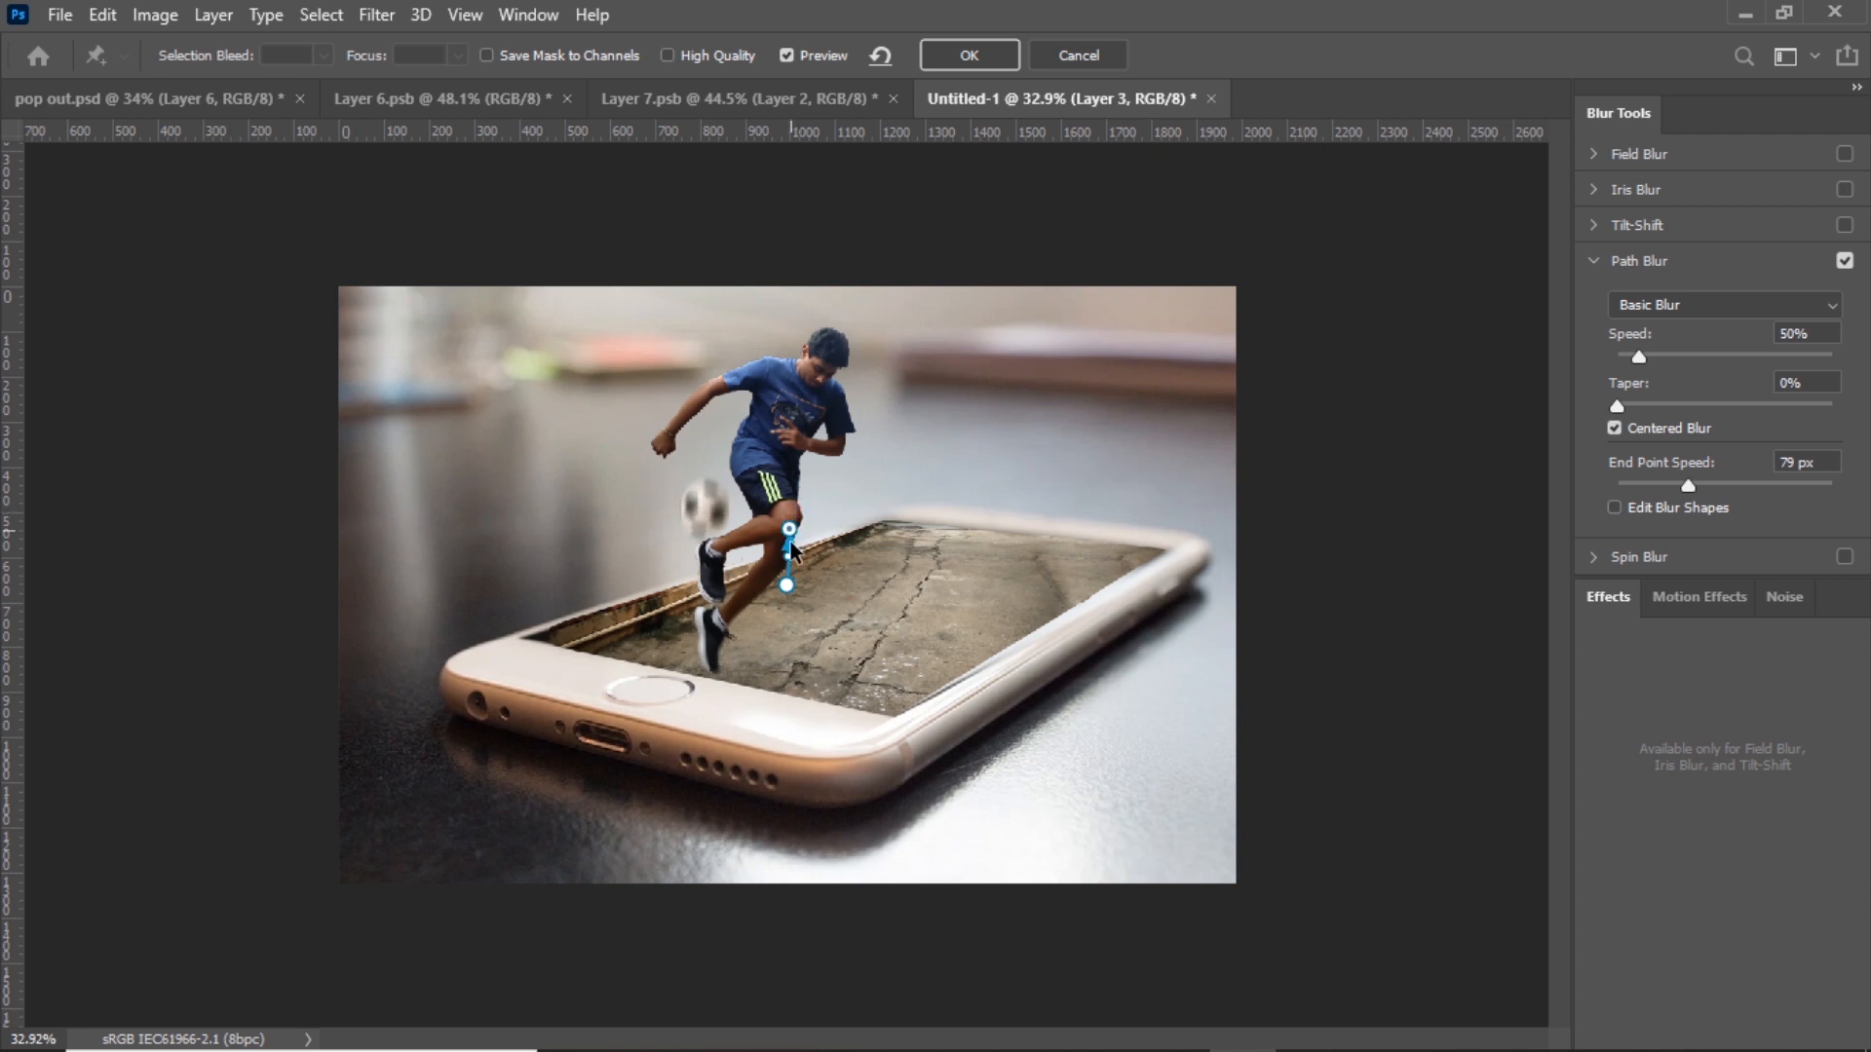
drag(790, 558, 788, 562)
drag(1635, 353, 1627, 360)
click(979, 56)
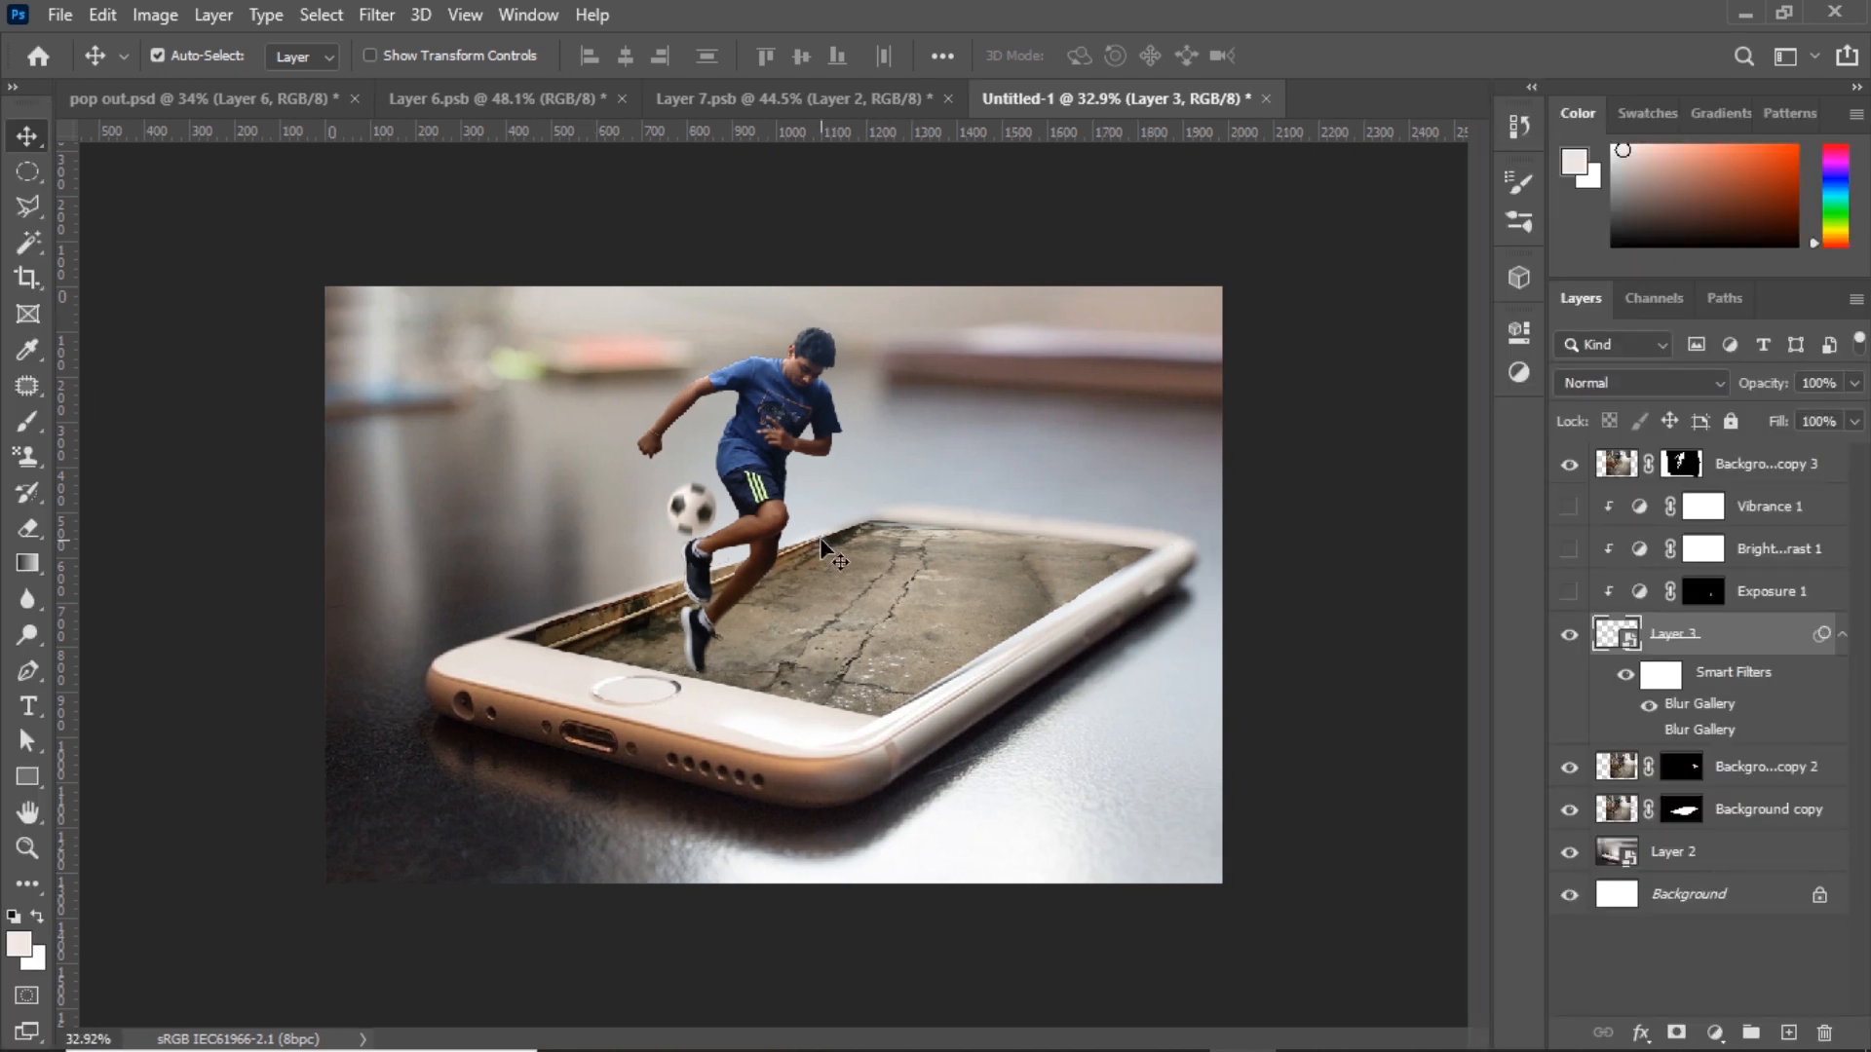
scroll(513, 586, up, 3)
scroll(702, 546, down, 6)
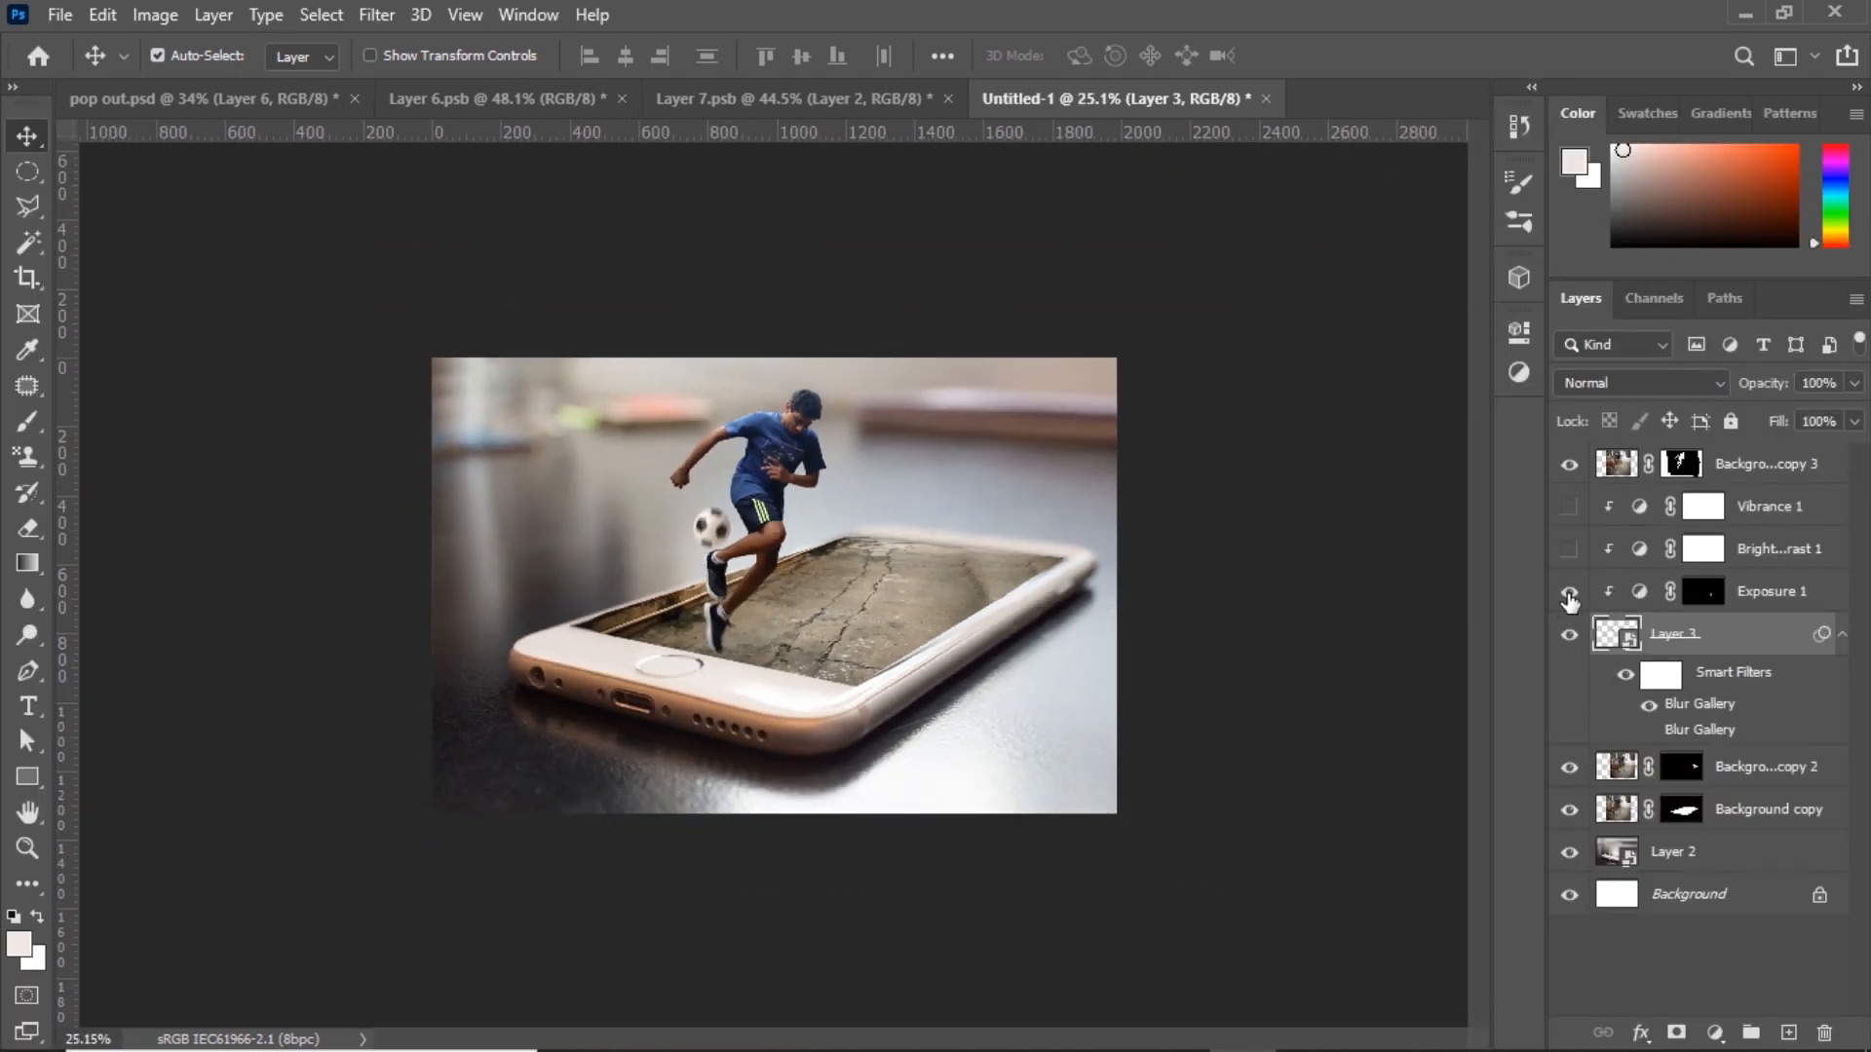
- Review the settings of the Exposure adjustment clipped to the football, and turn the adjustment on with its mask enabled
click(1568, 591)
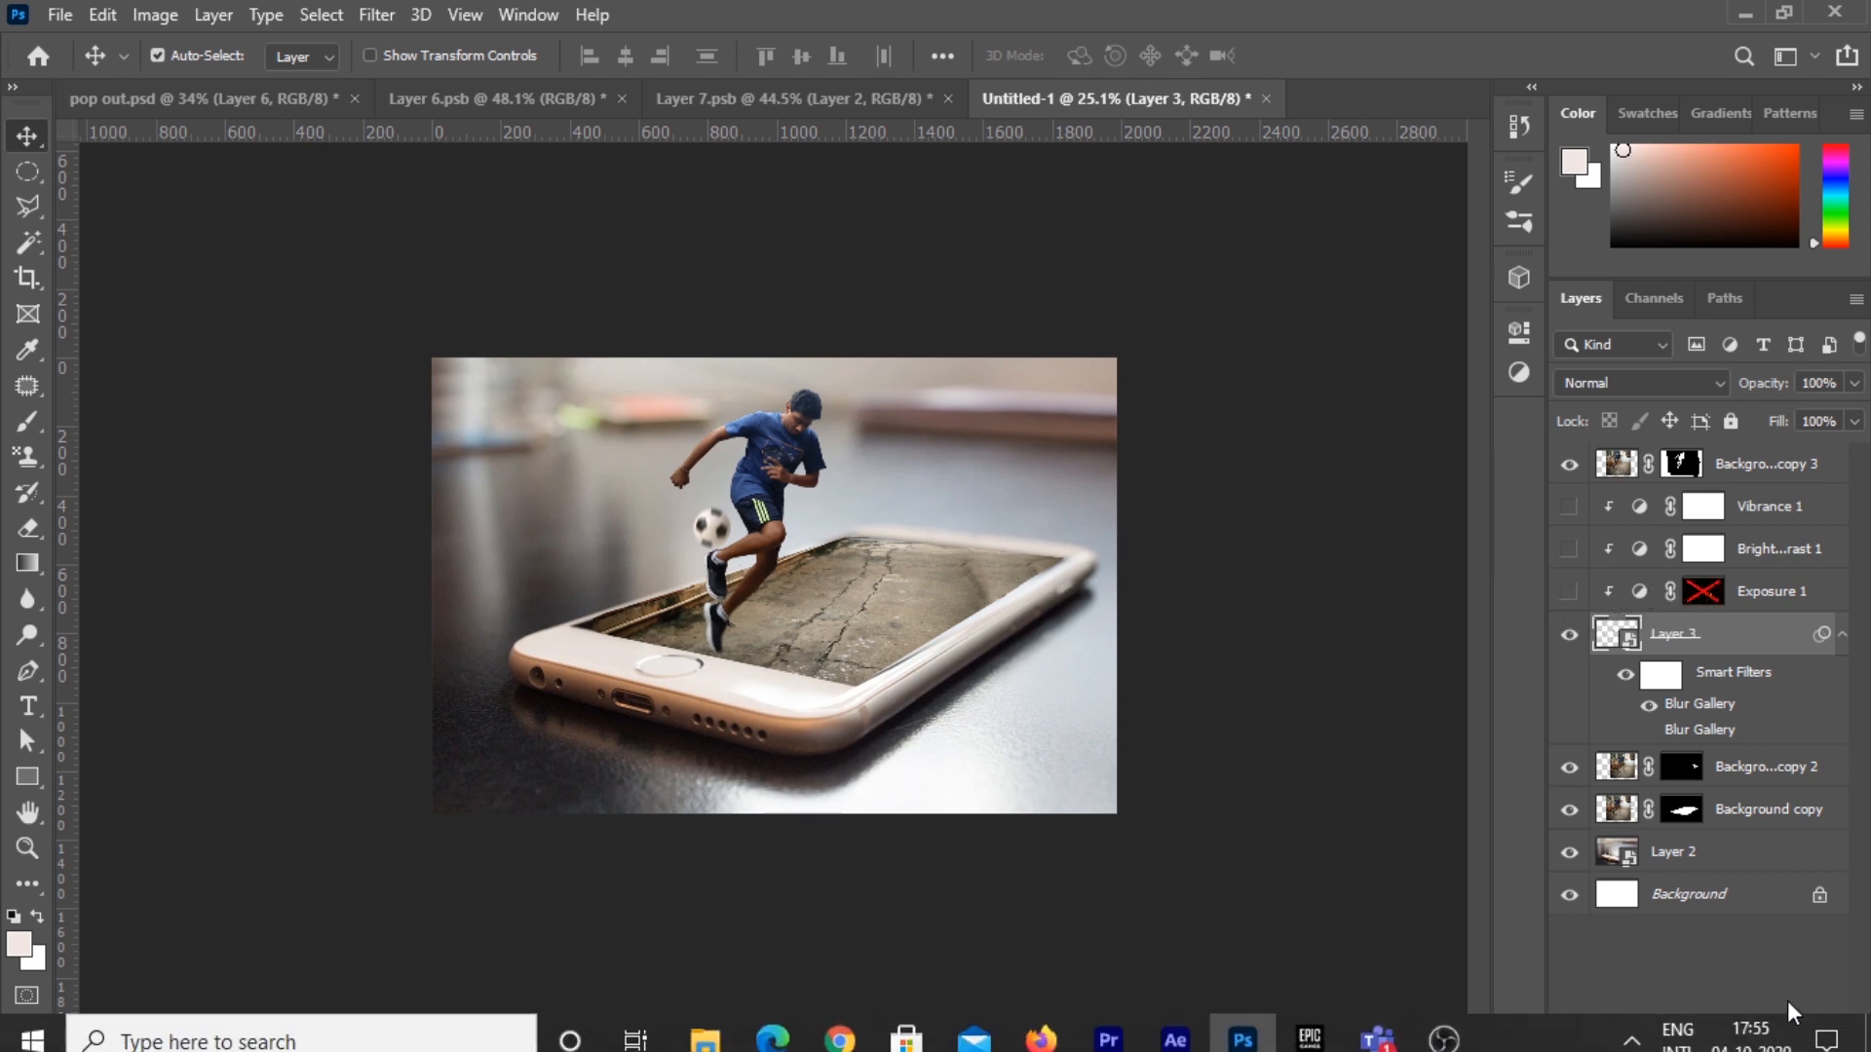
click(1715, 1033)
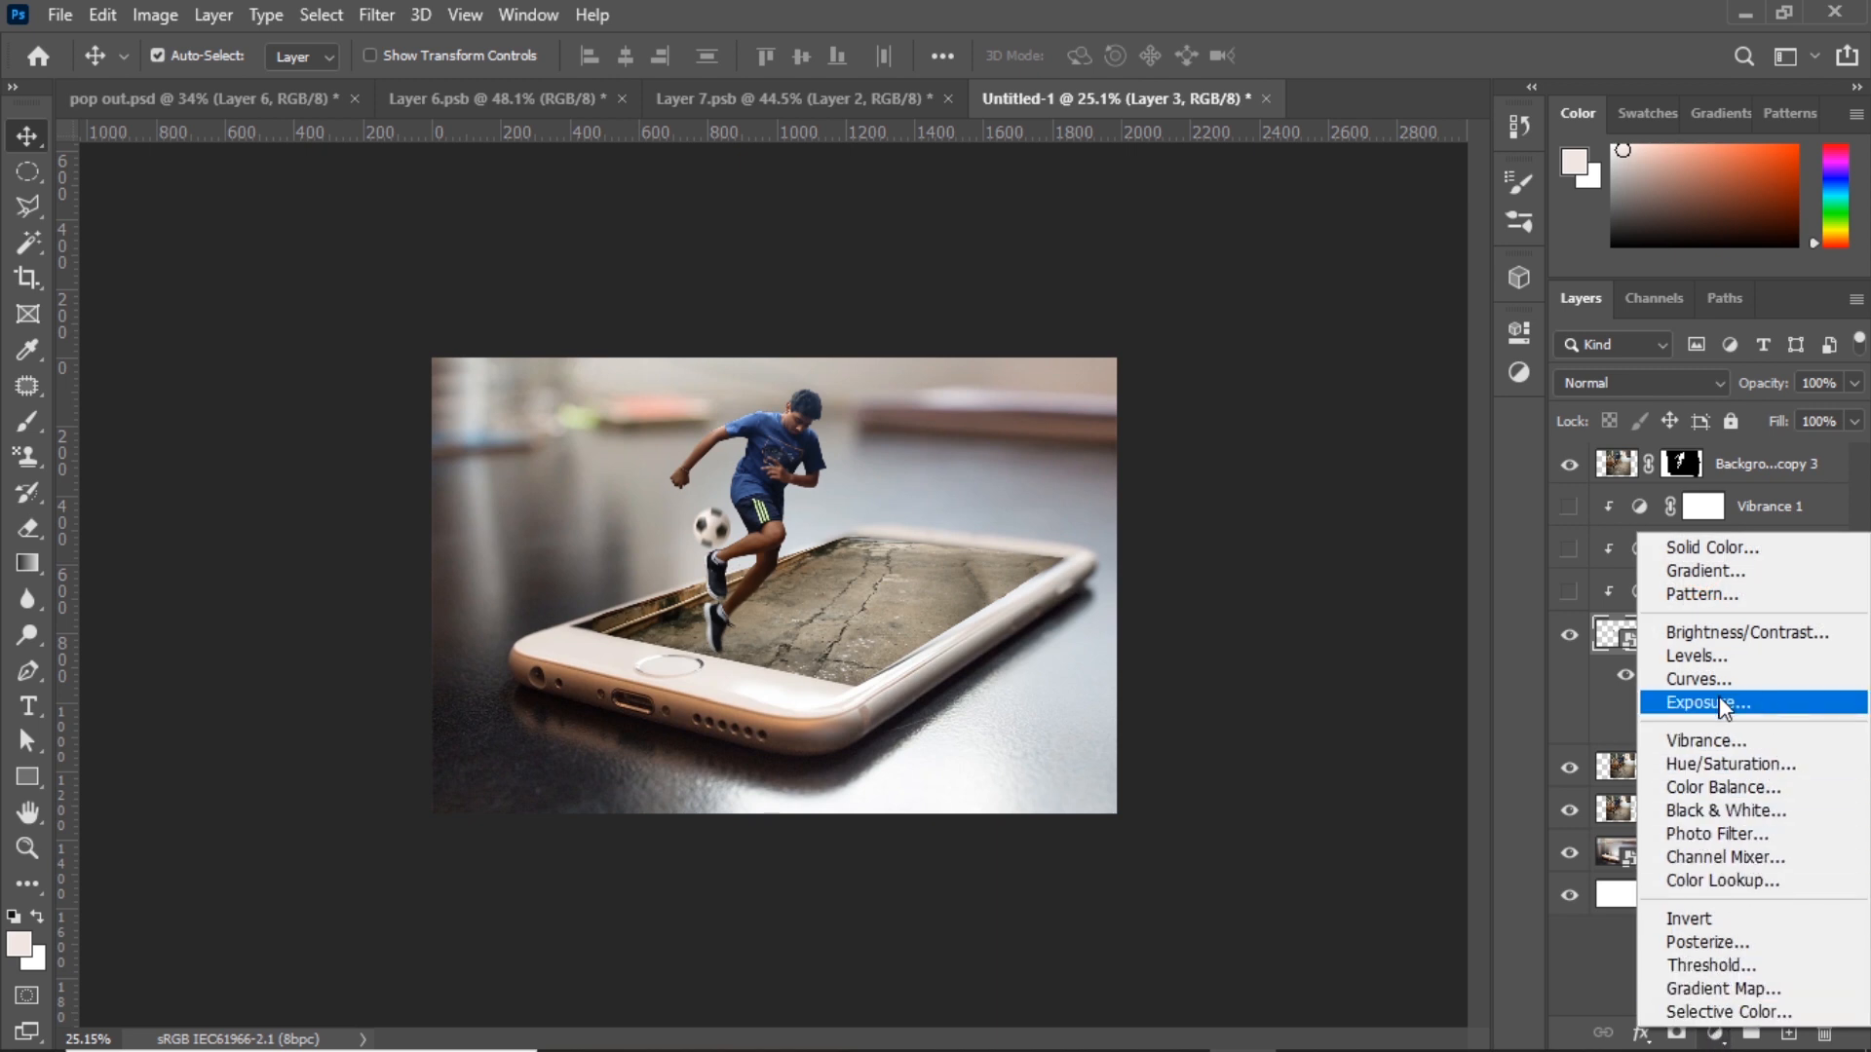
click(1592, 708)
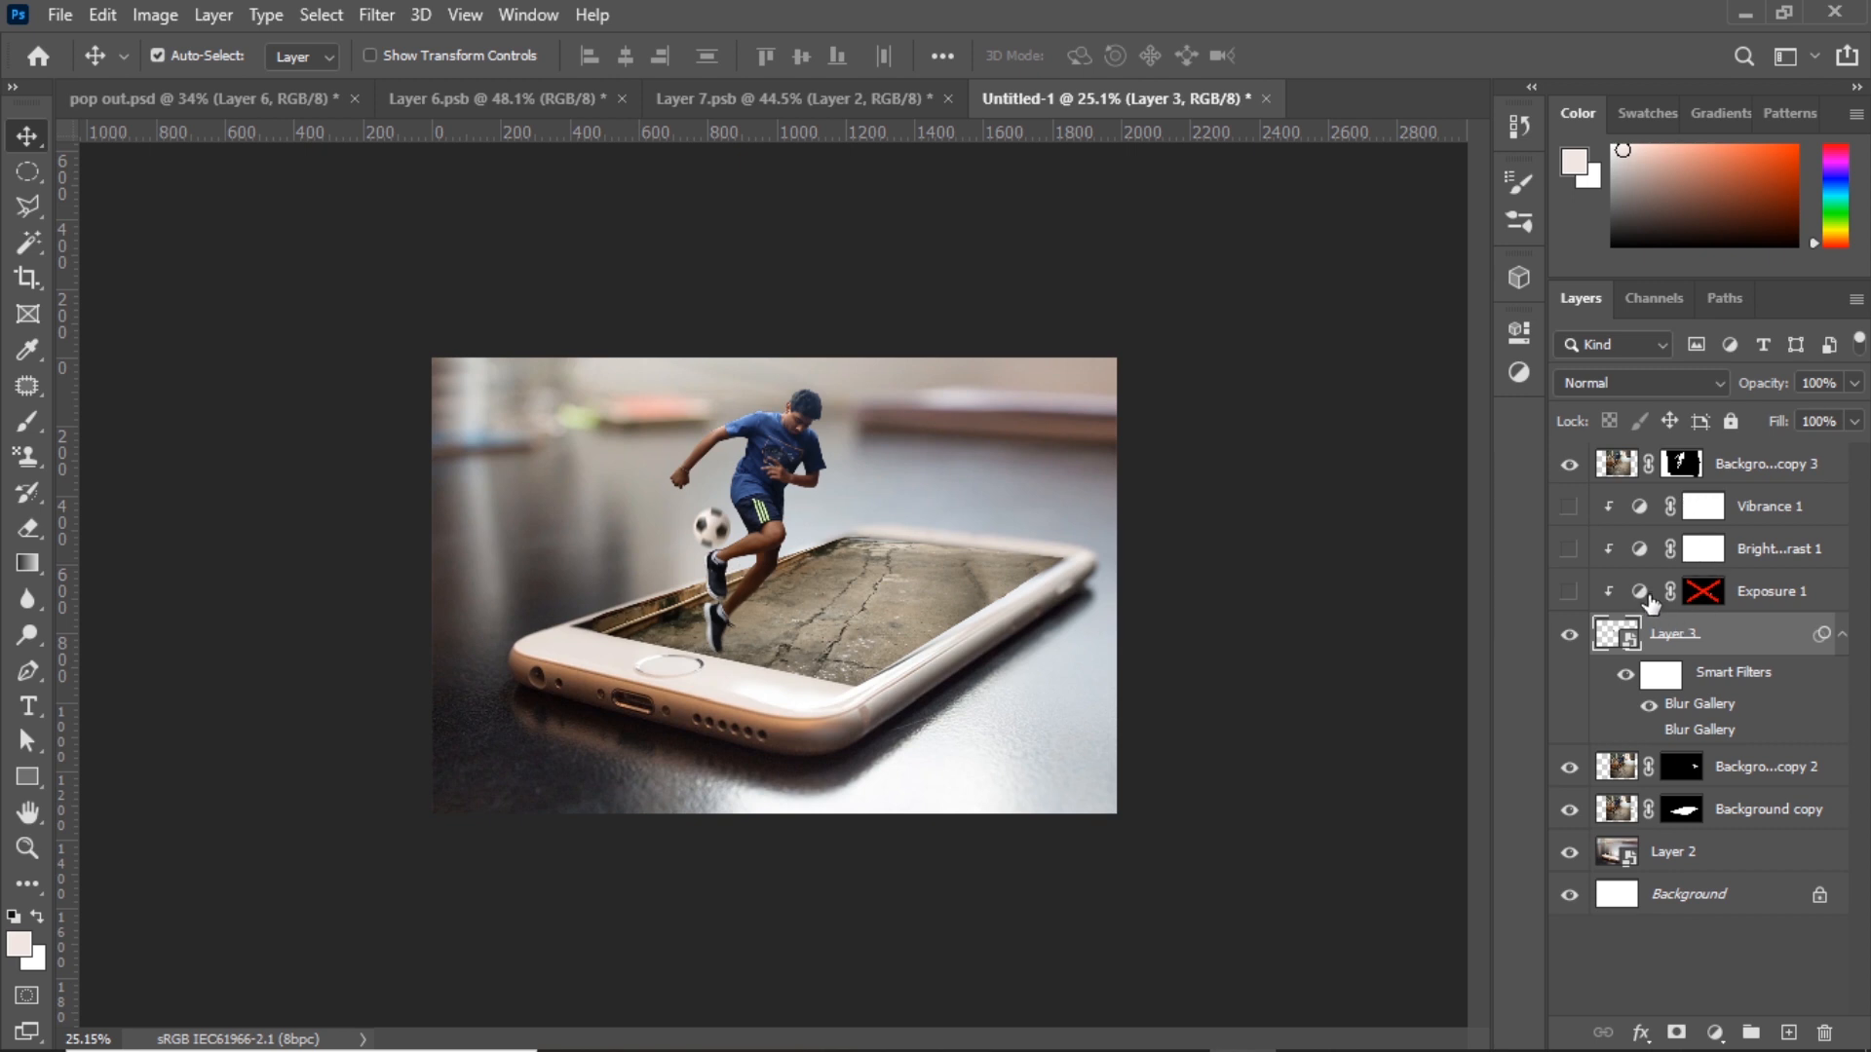
double_click(1647, 597)
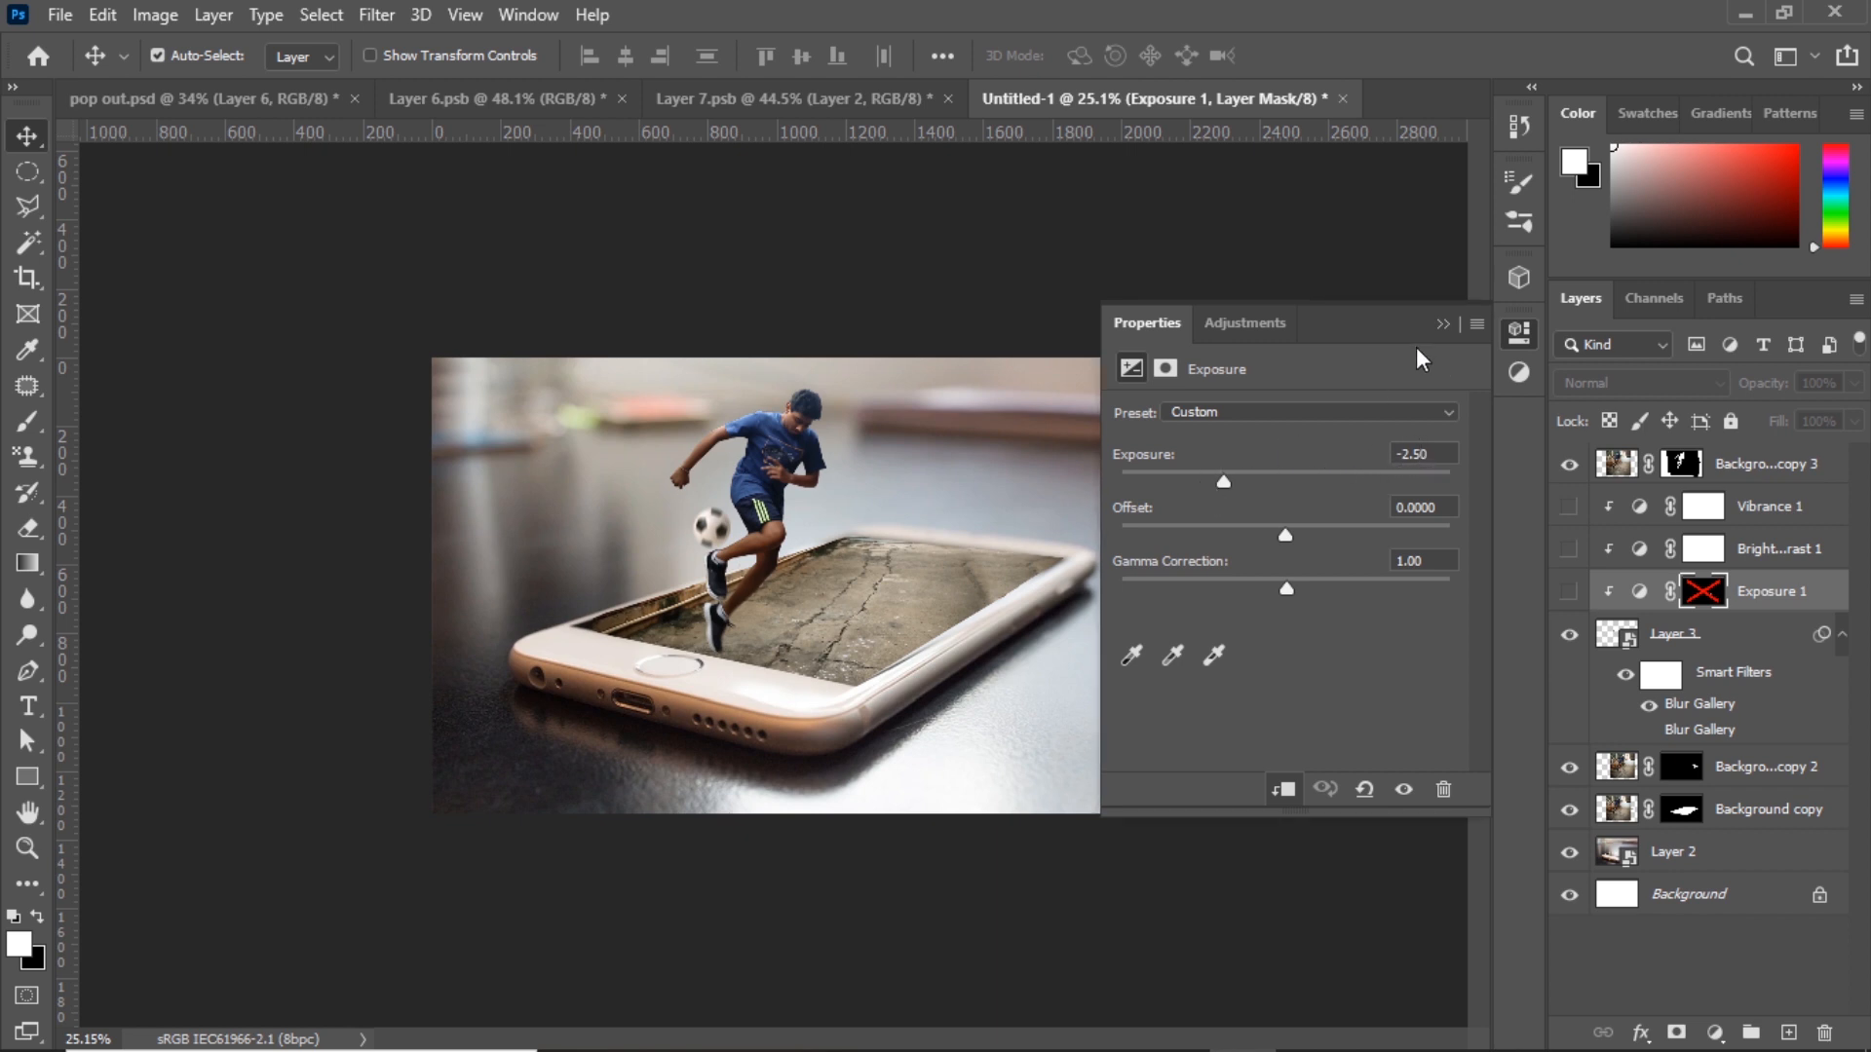
click(1440, 324)
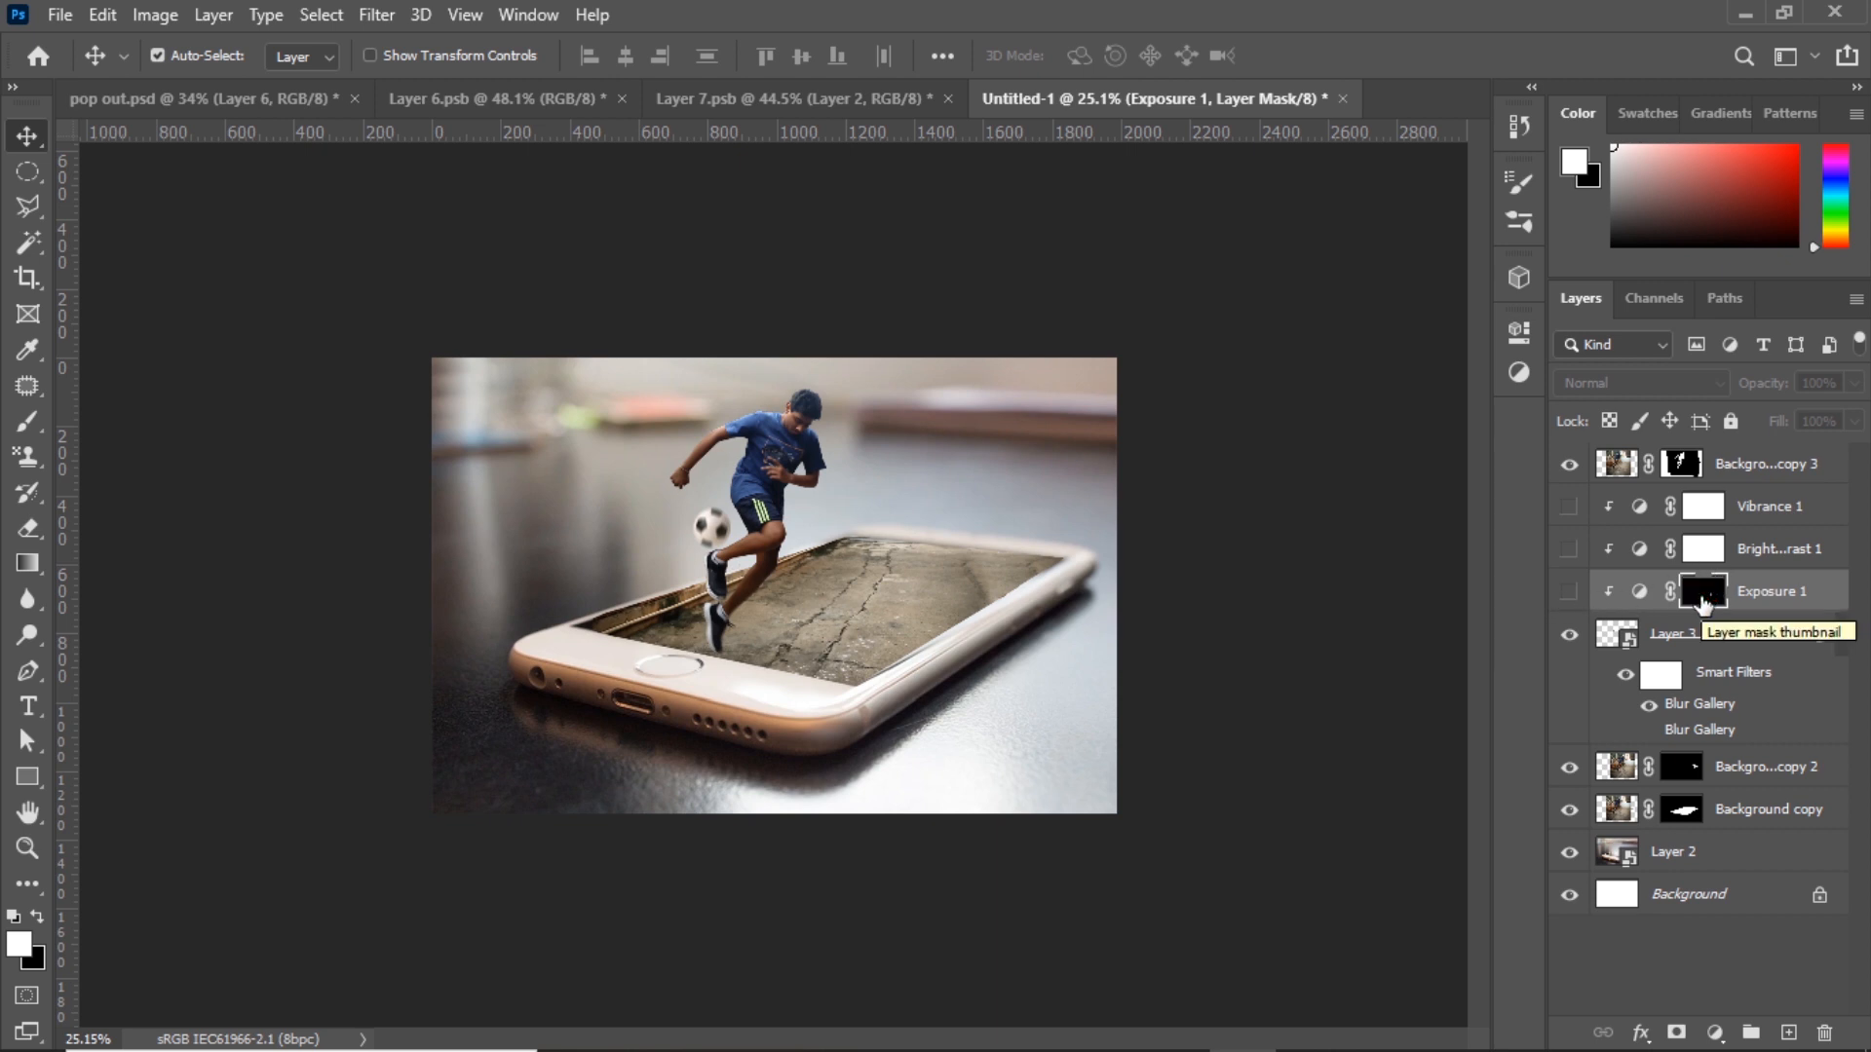
click(1568, 591)
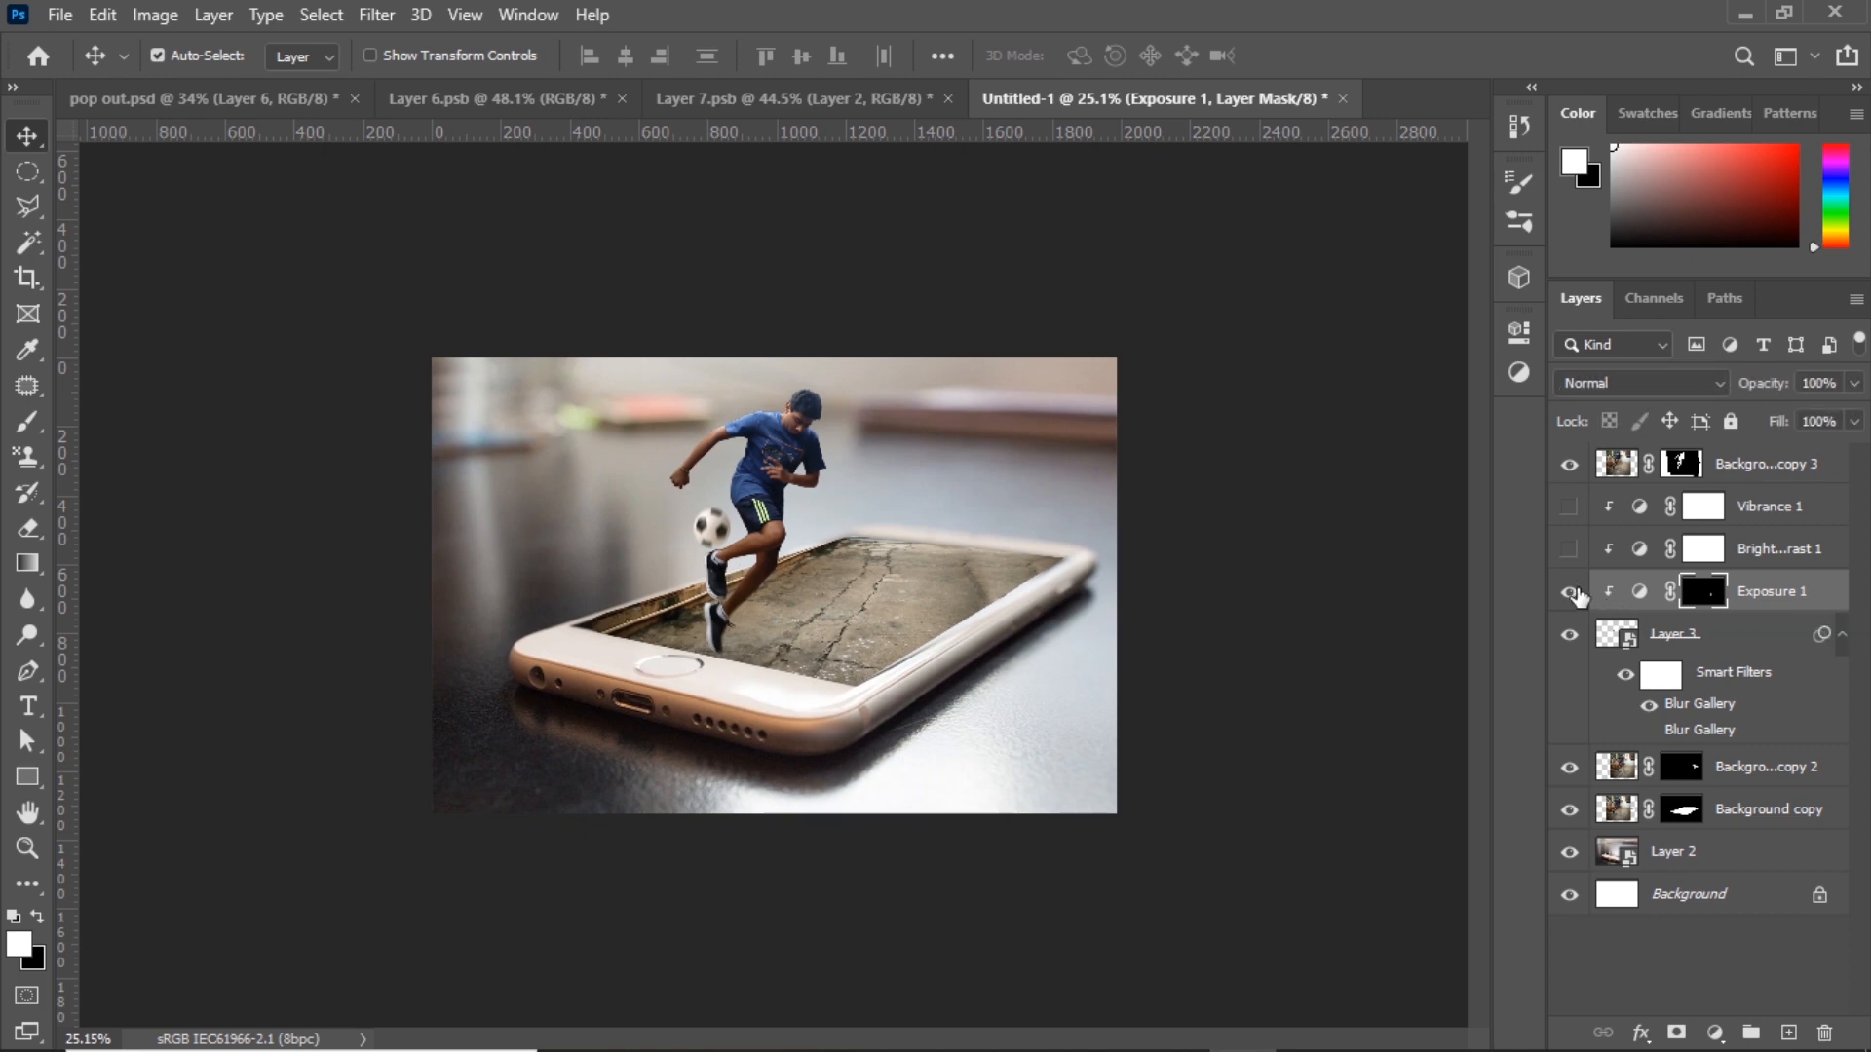
- Shade the football's lower edge by painting white on the Exposure mask with a 45 px brush at 31% opacity
scroll(934, 588, up, 1)
scroll(934, 588, up, 8)
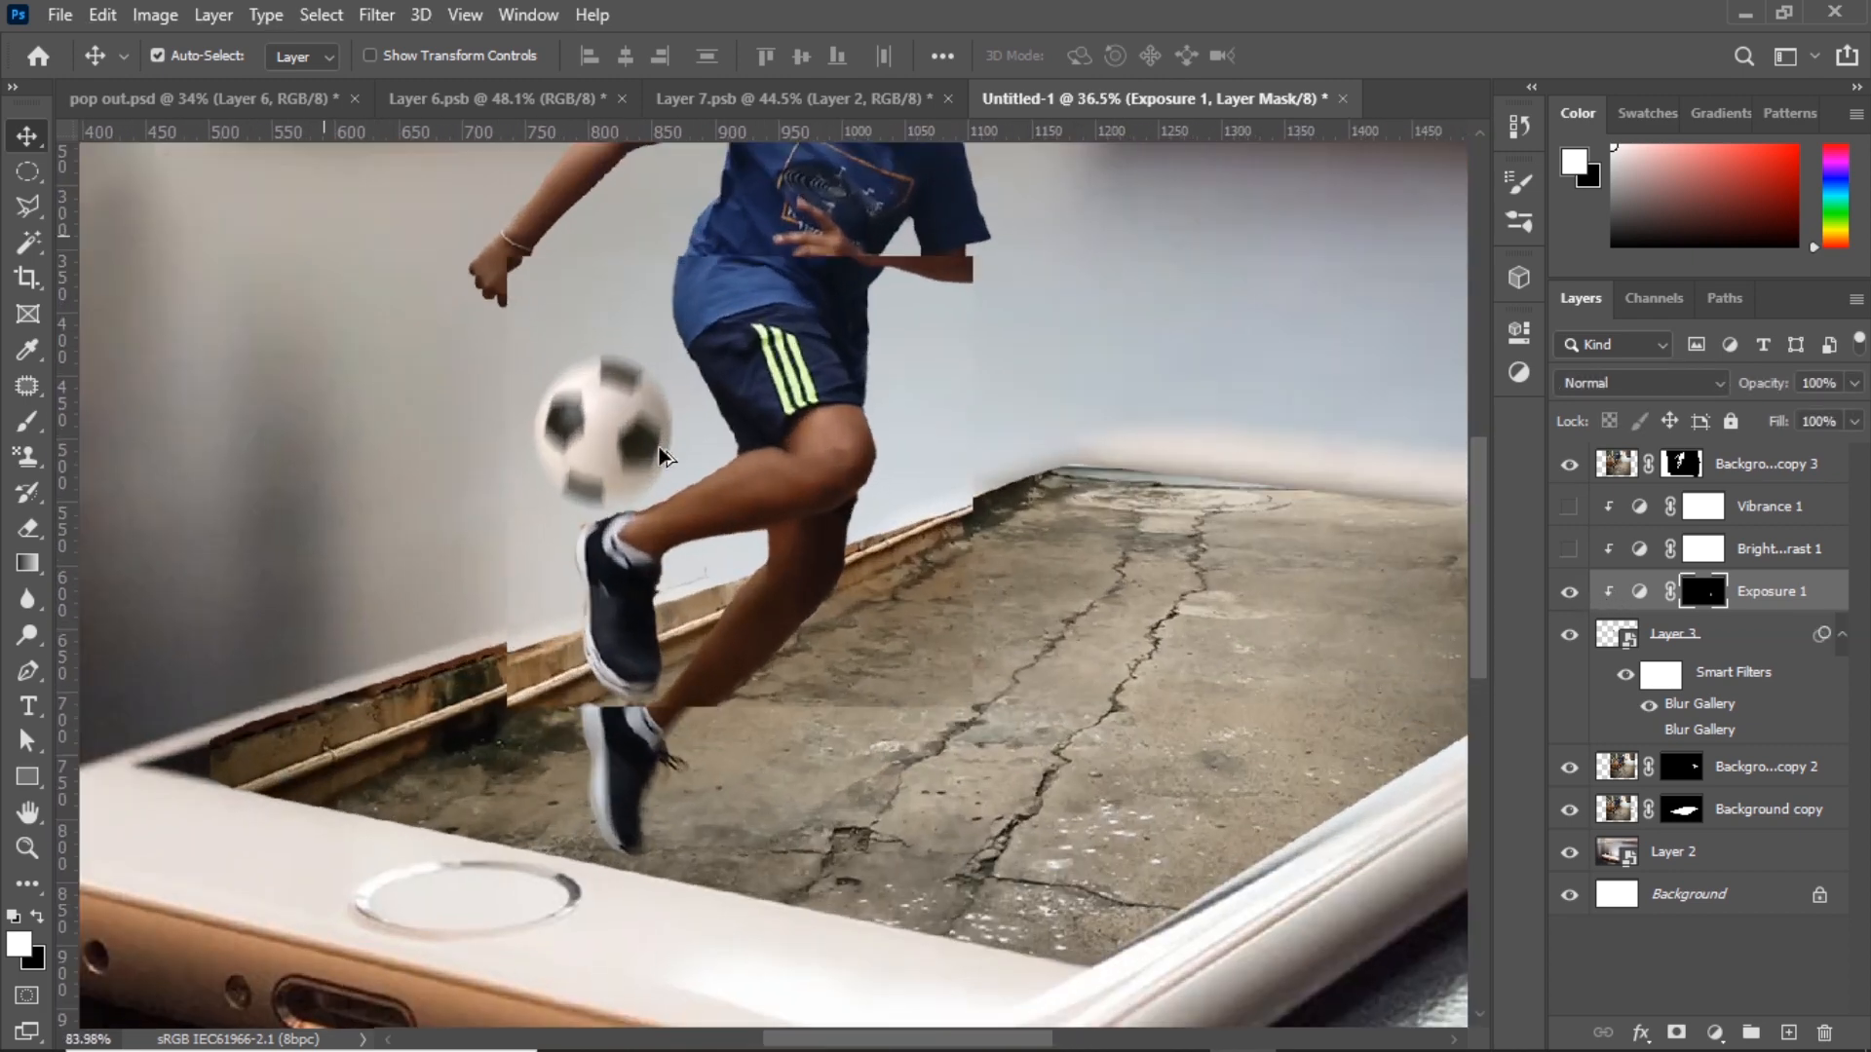
scroll(661, 456, up, 2)
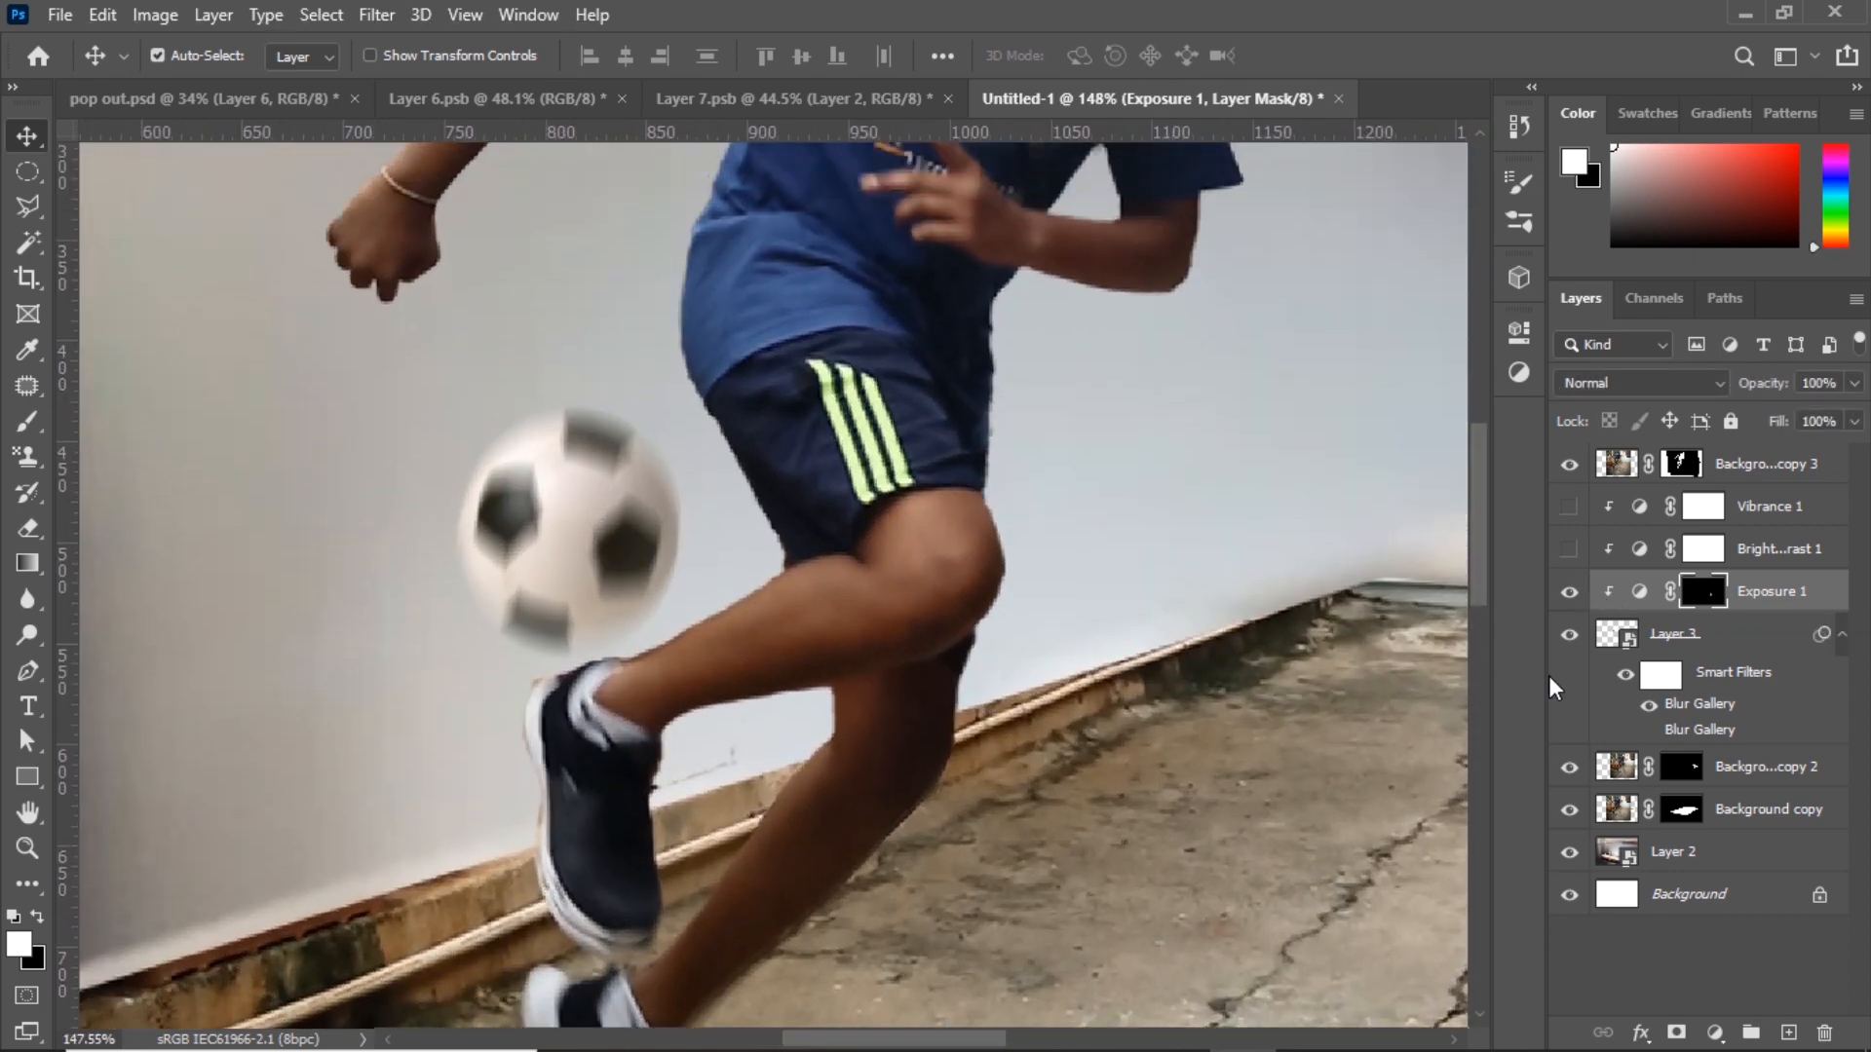
click(27, 421)
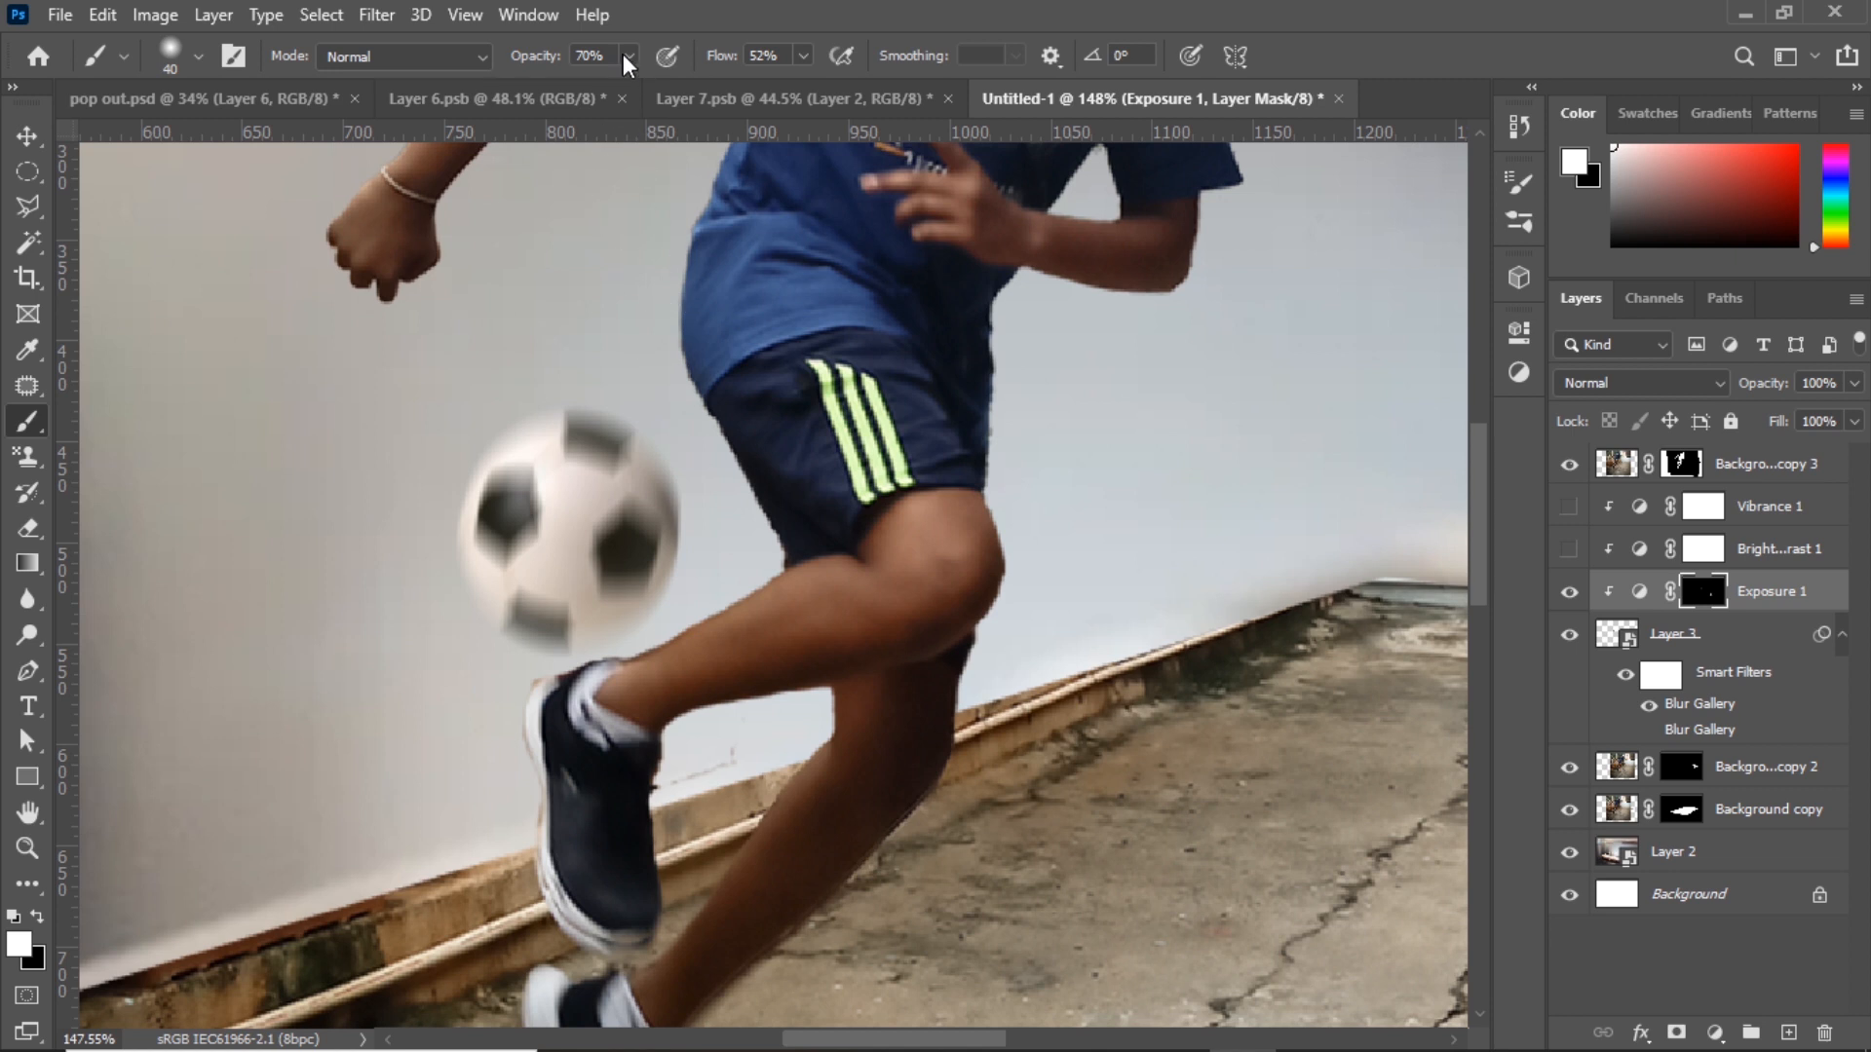
drag(552, 58, 497, 63)
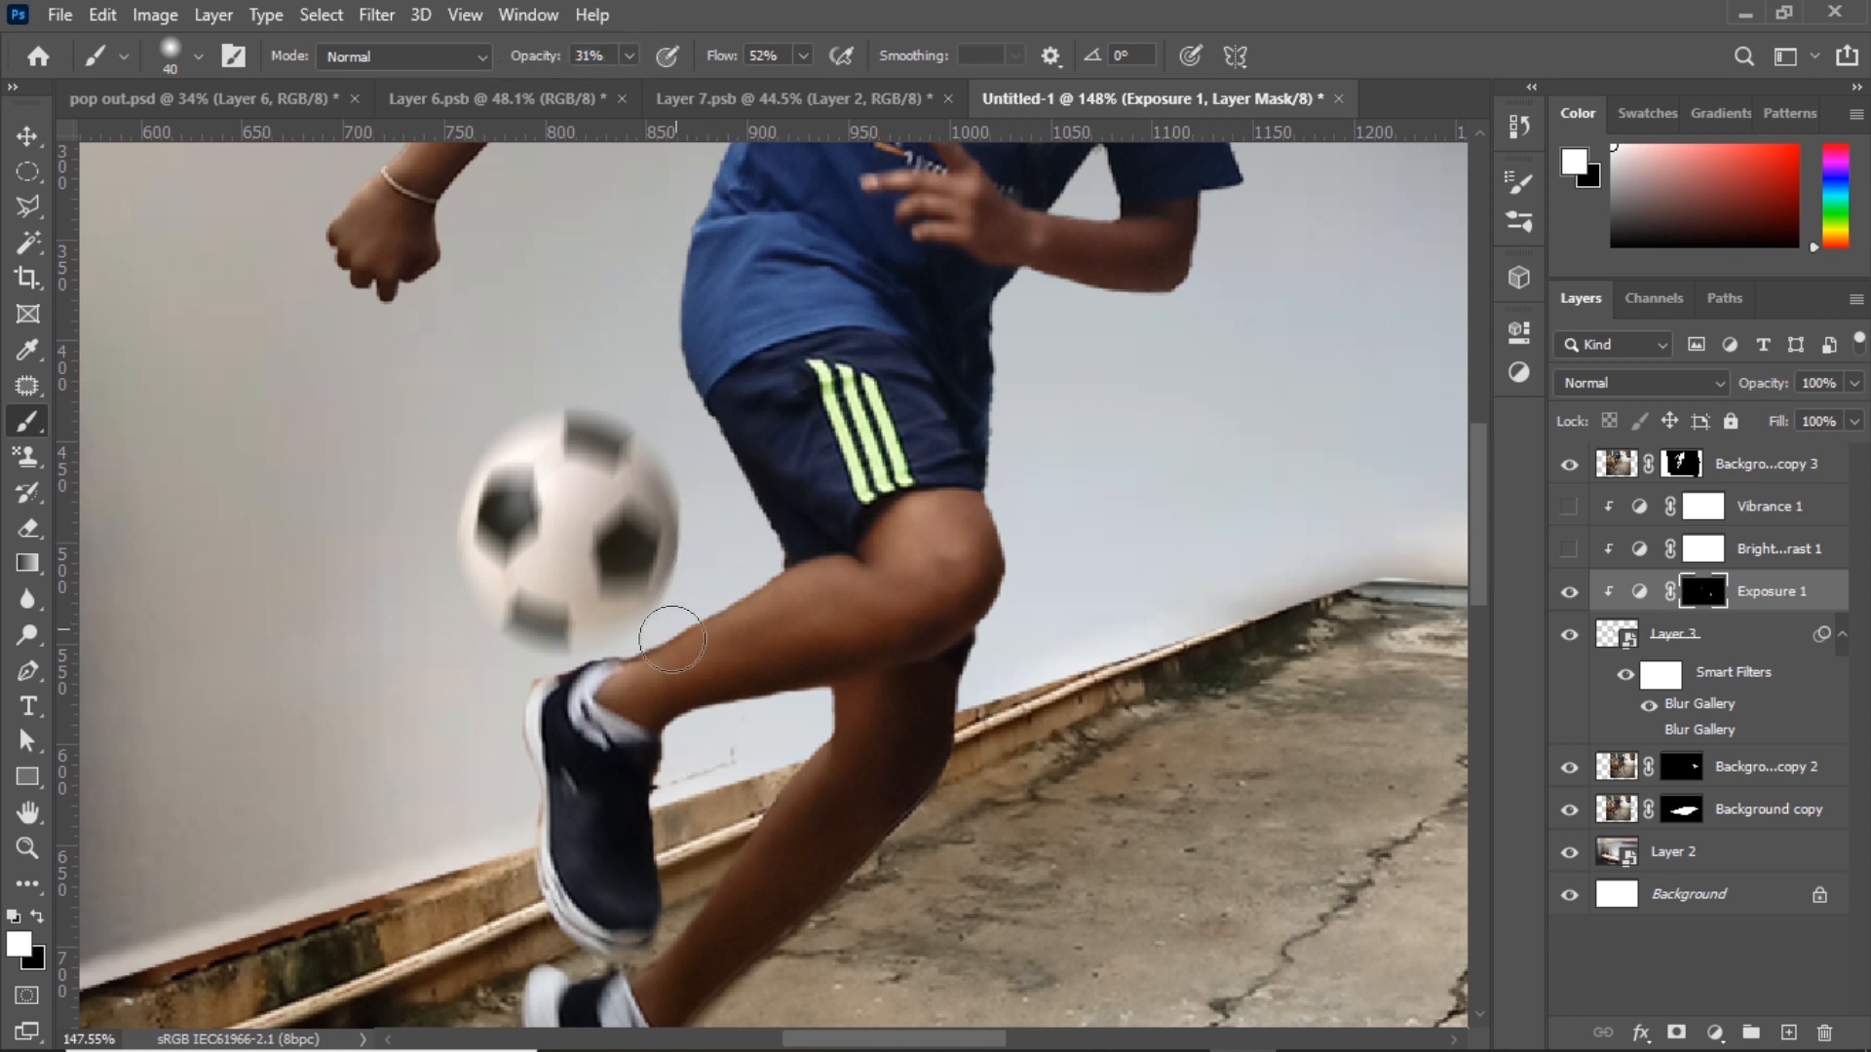
key(bracketright)
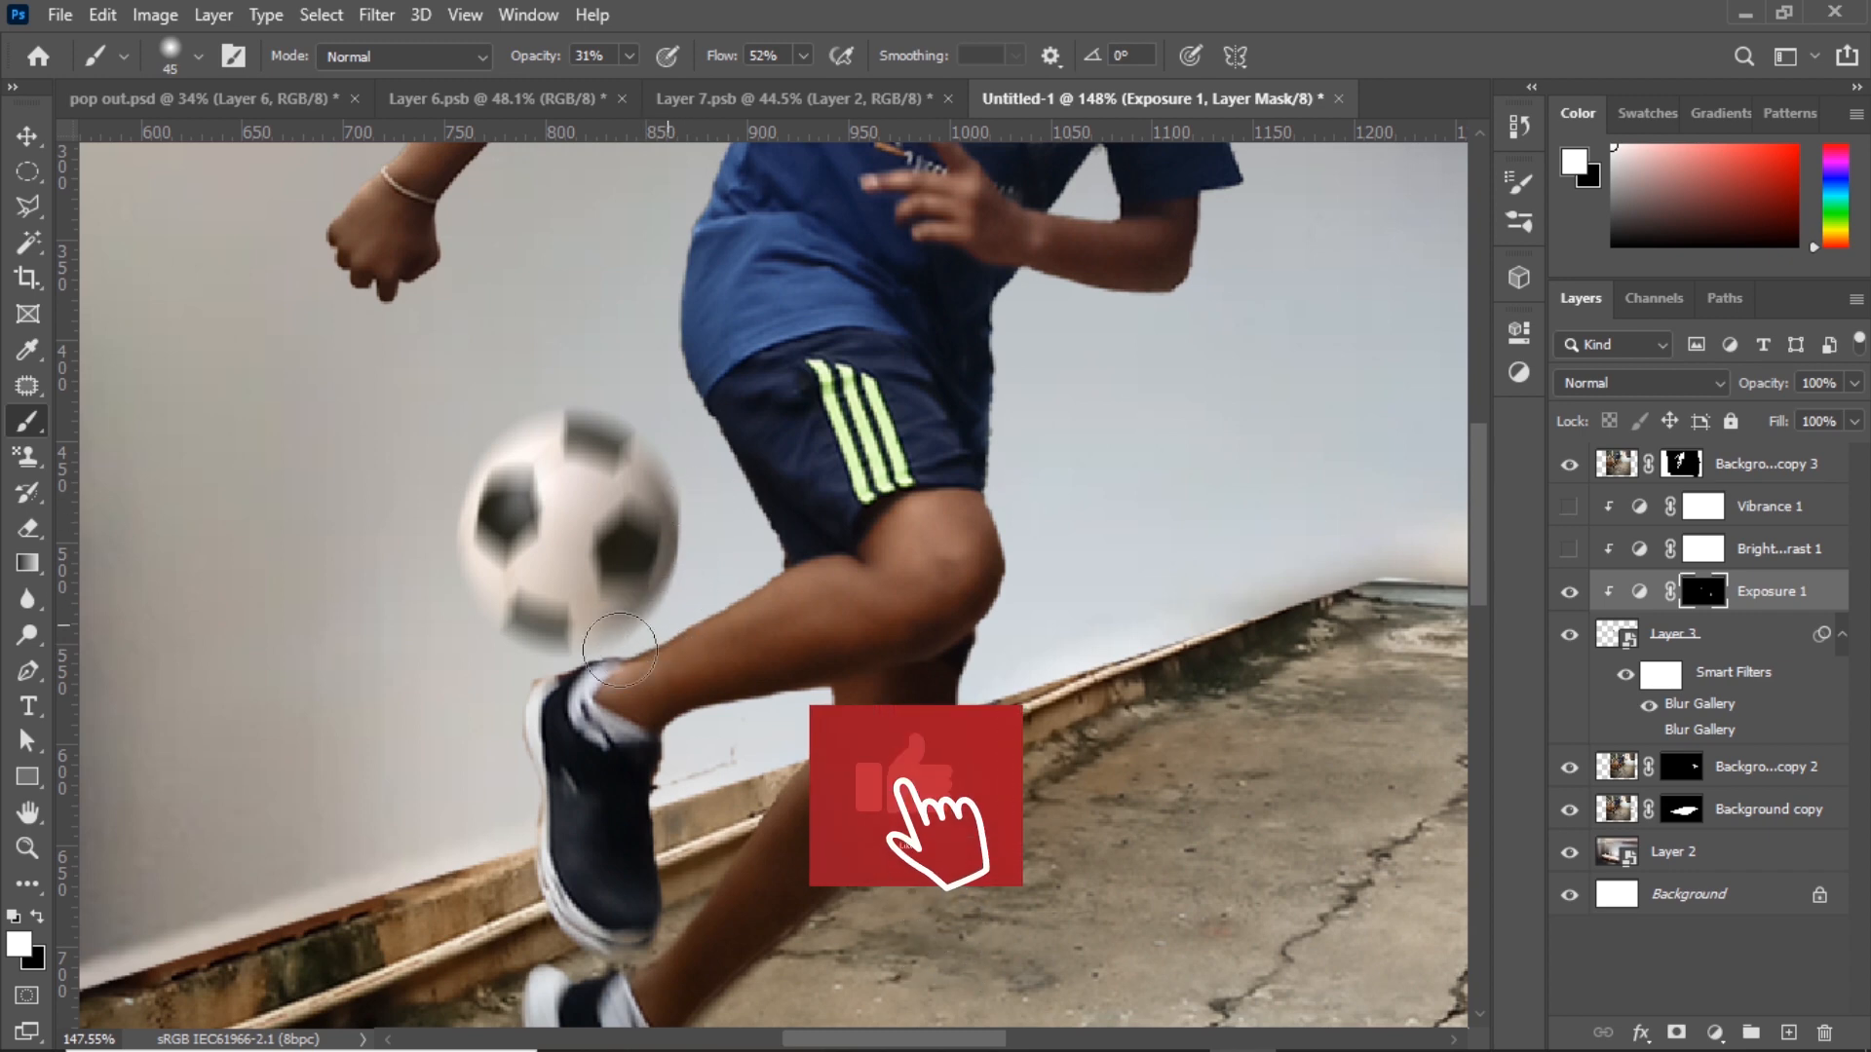
scroll(582, 679, down, 6)
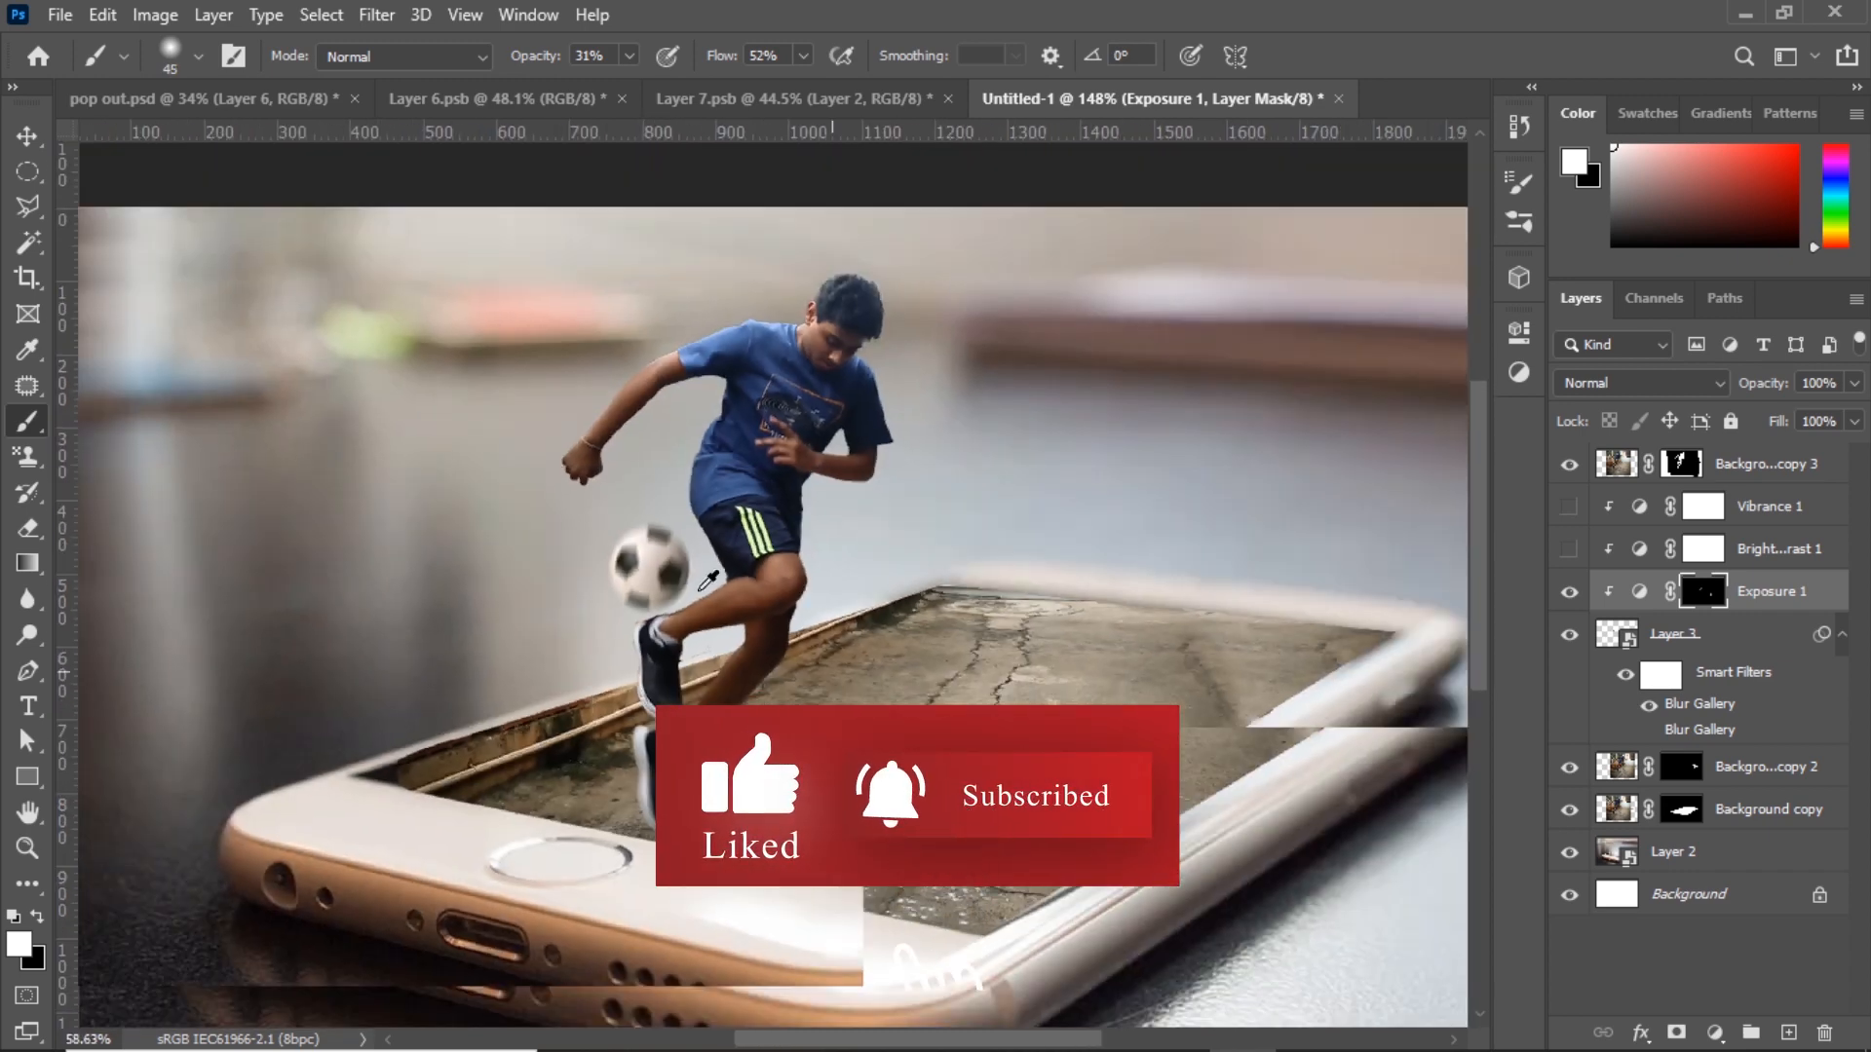
scroll(708, 581, down, 1)
key(v)
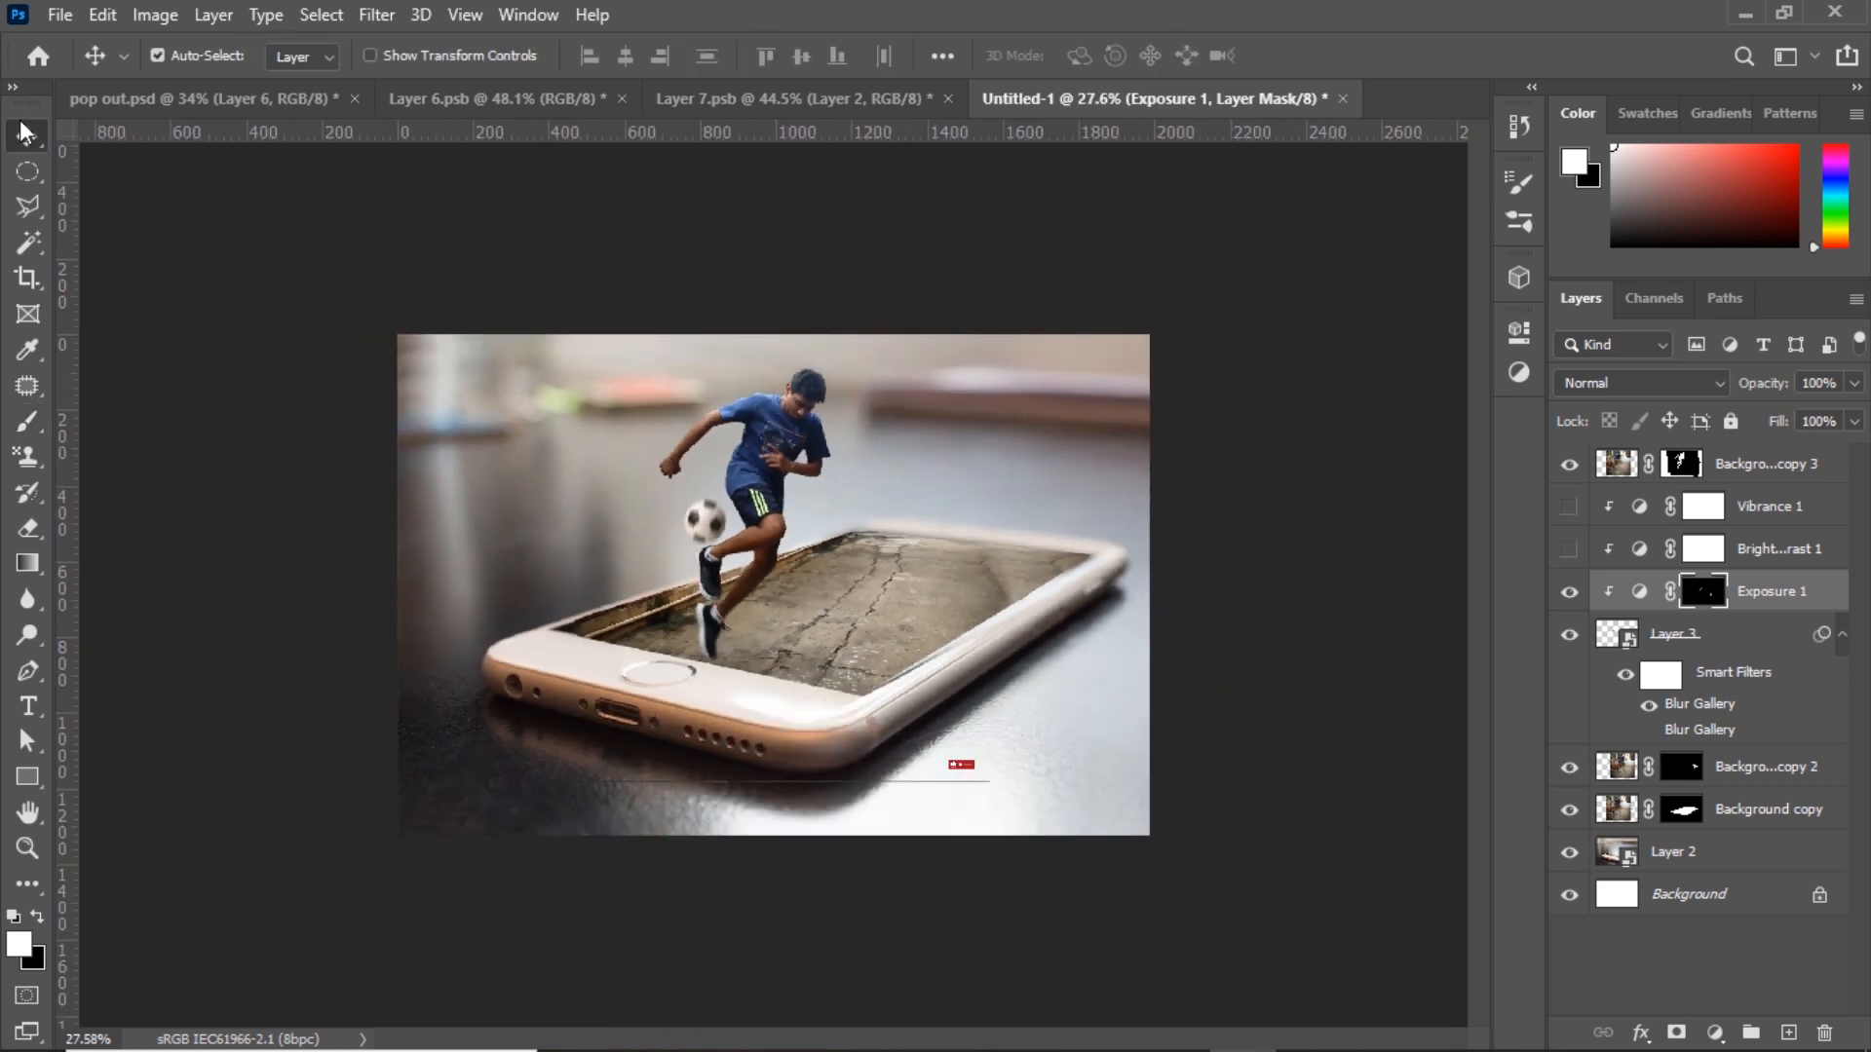
scroll(816, 773, down, 1)
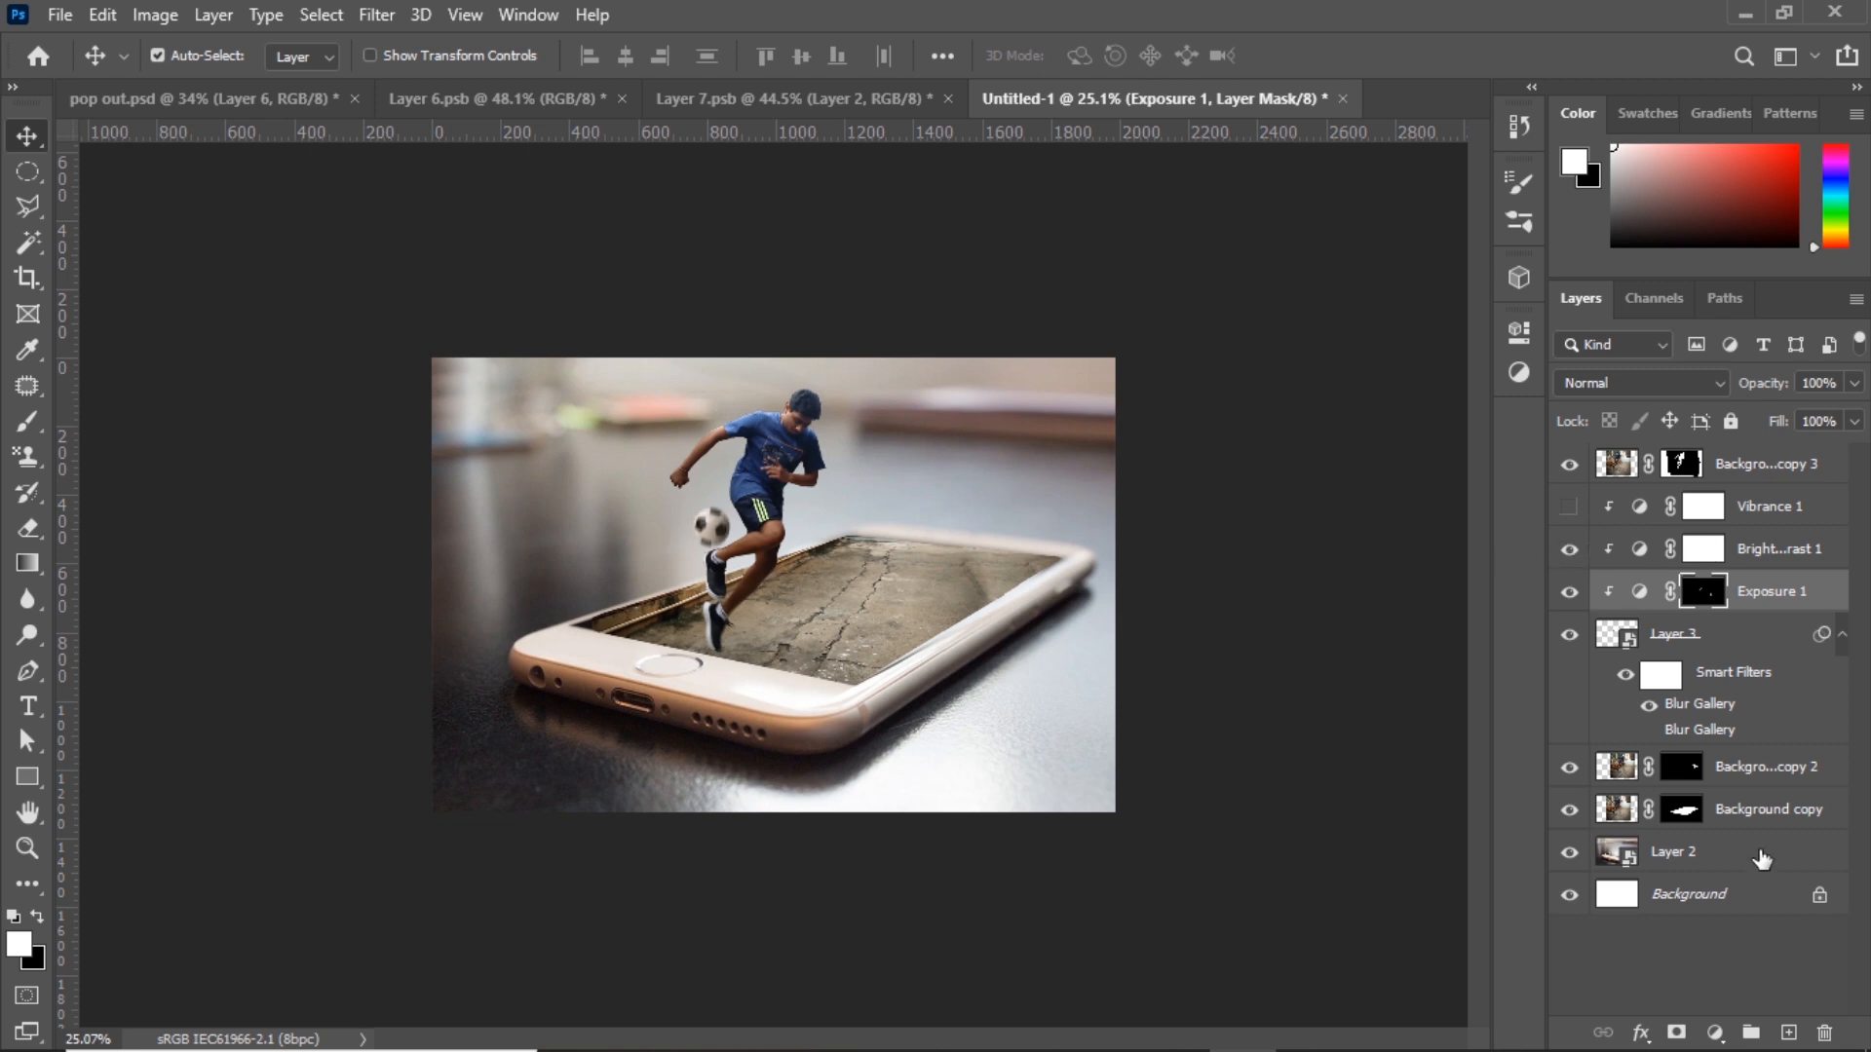
- Review the football's Brightness/Contrast settings, turn on its clipped Vibrance adjustment and review the vibrance and saturation values
click(1715, 1032)
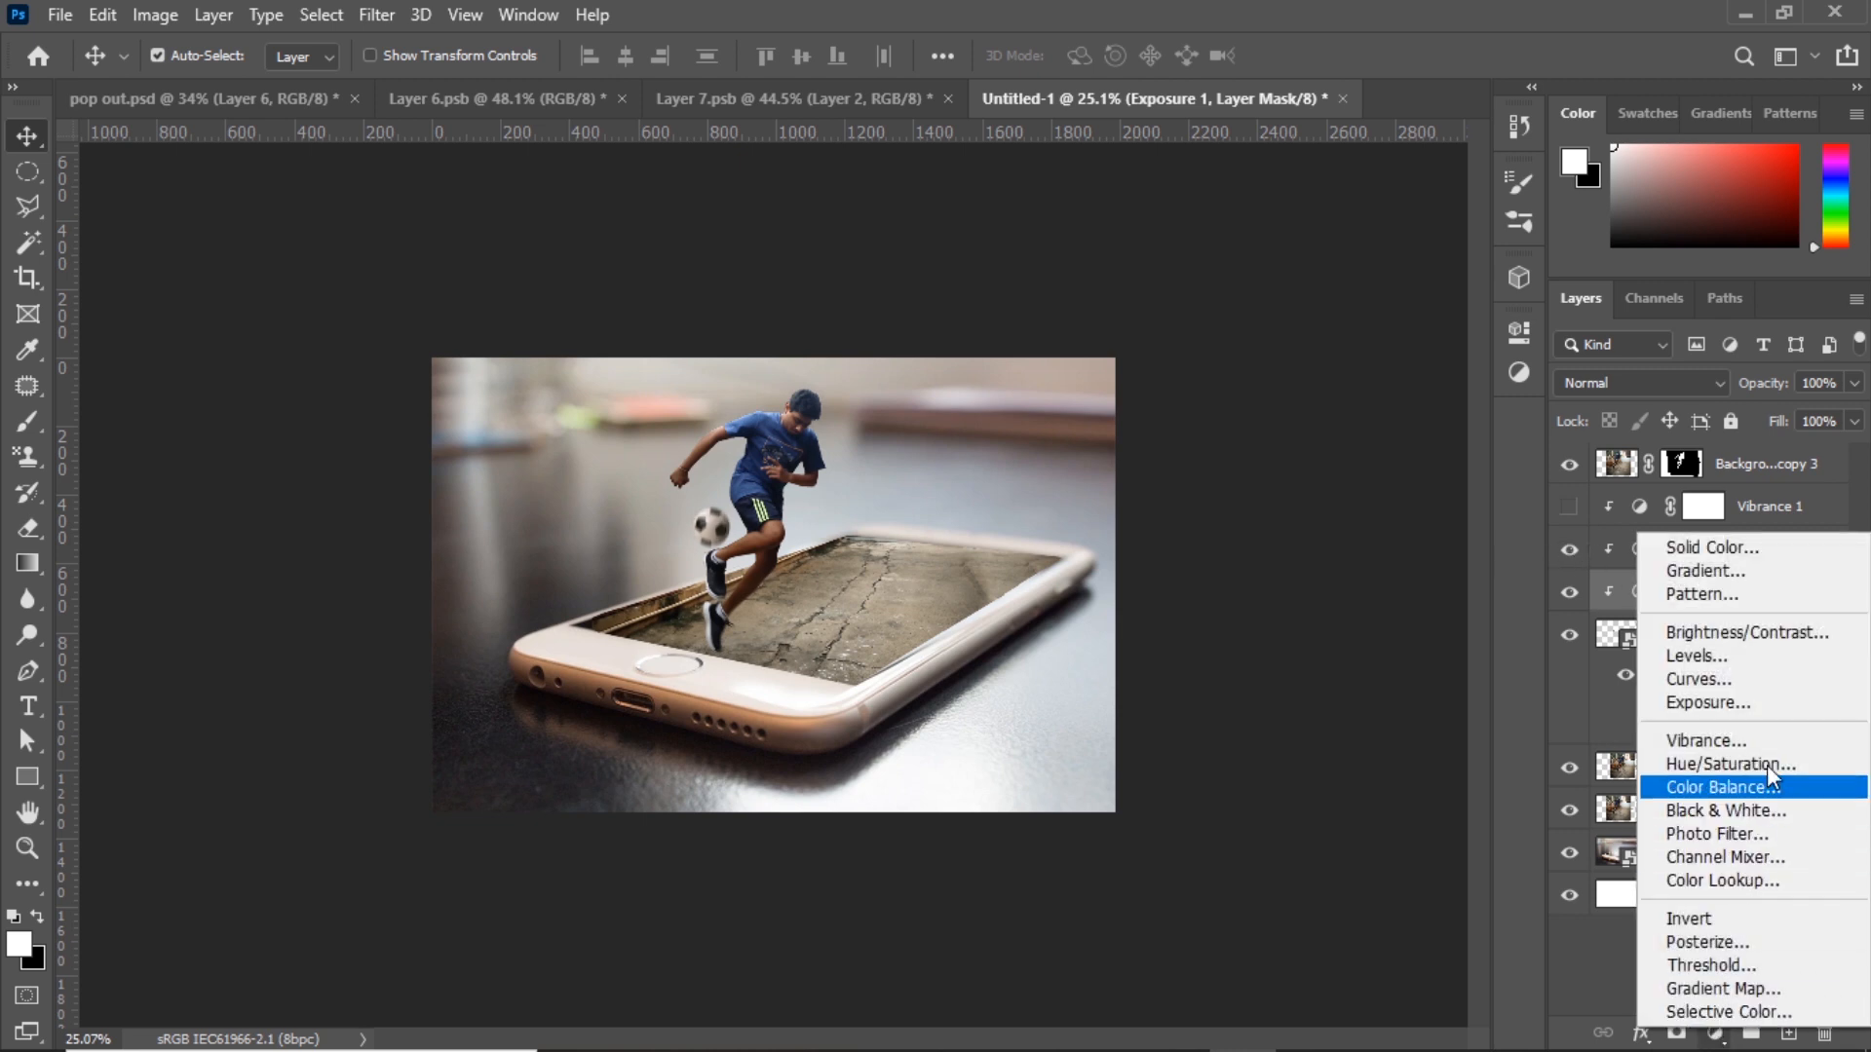
click(1552, 709)
double_click(1640, 552)
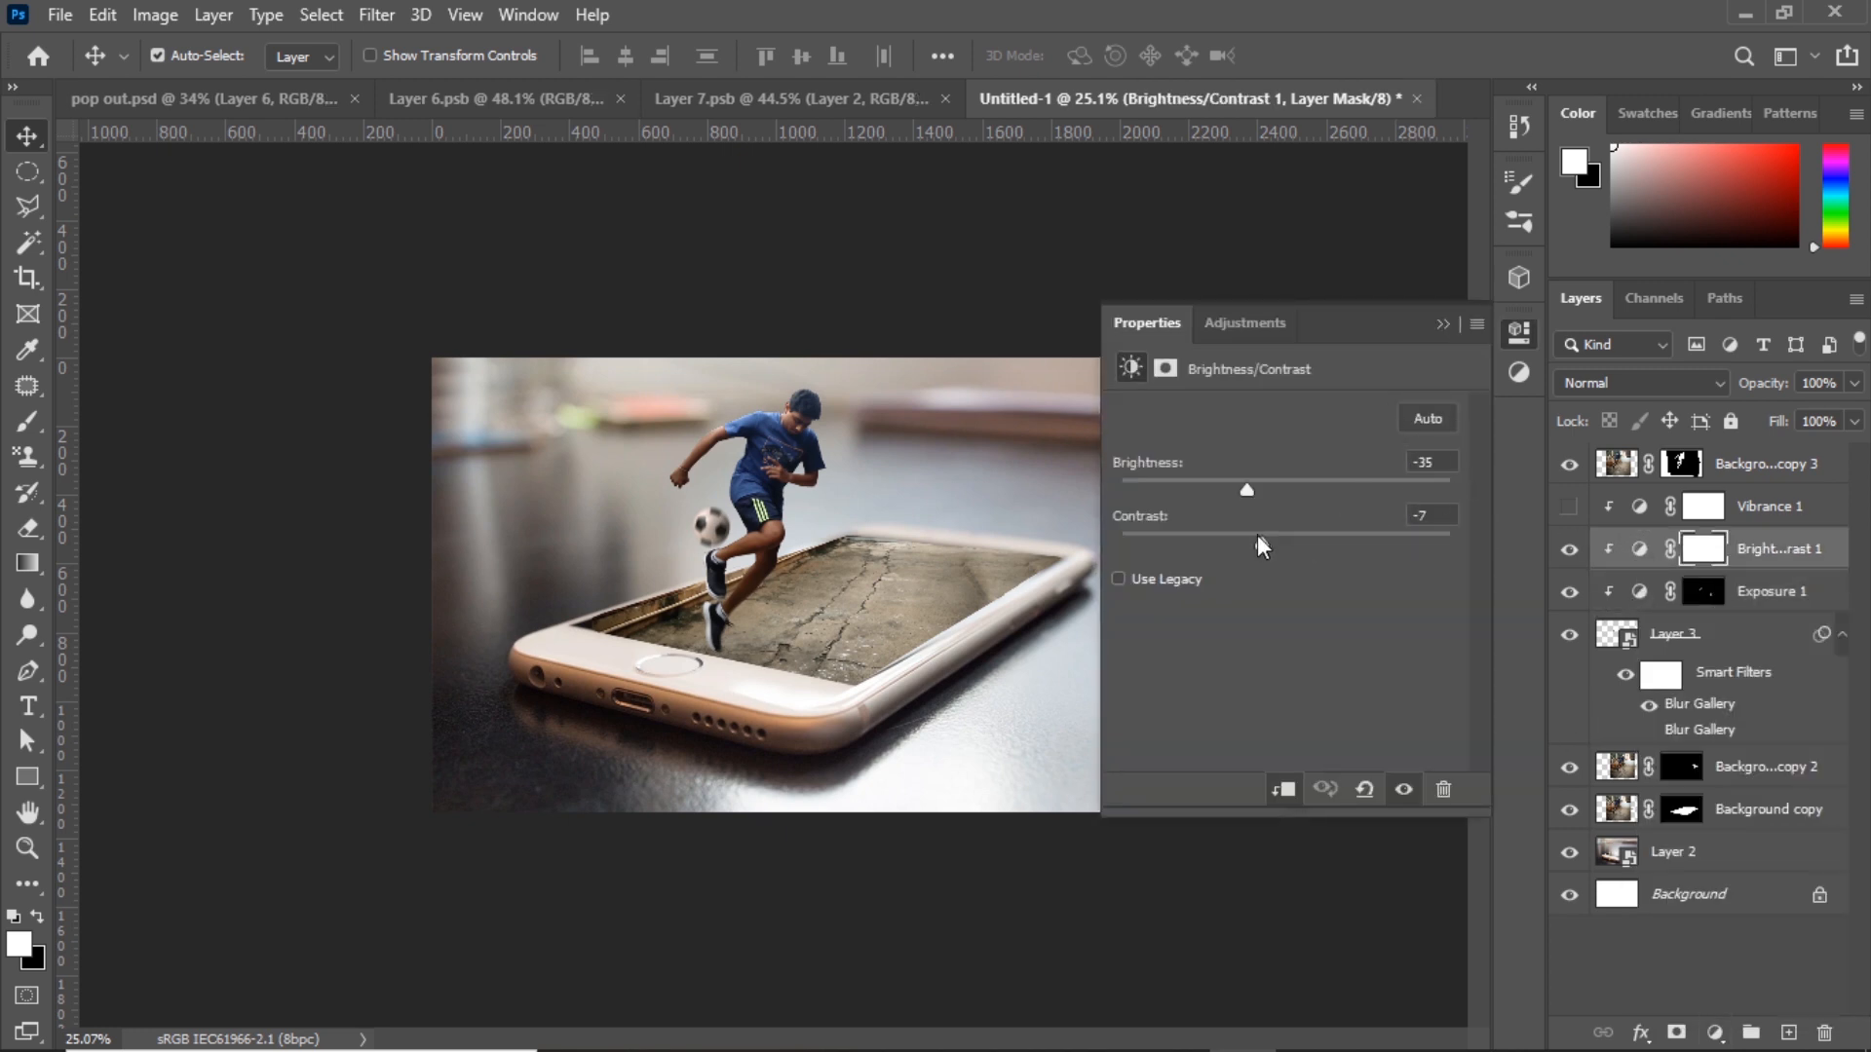
click(1442, 324)
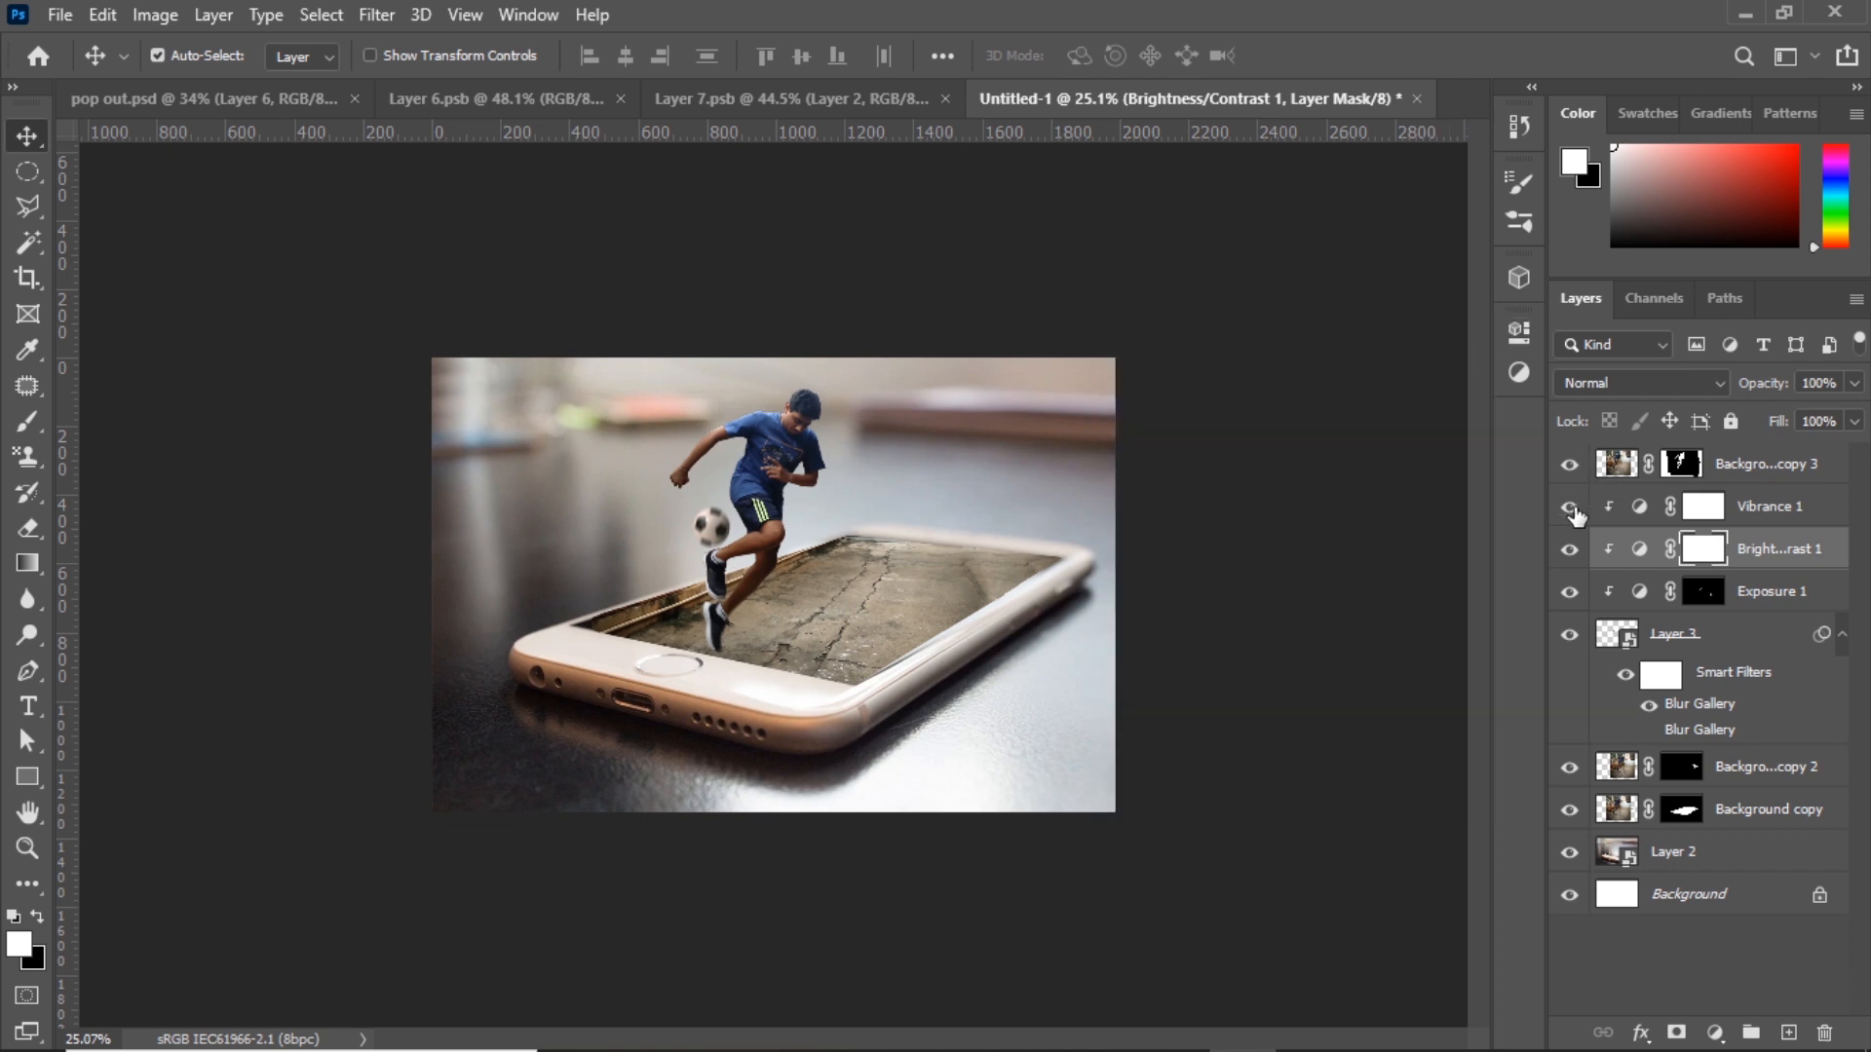
double_click(1638, 509)
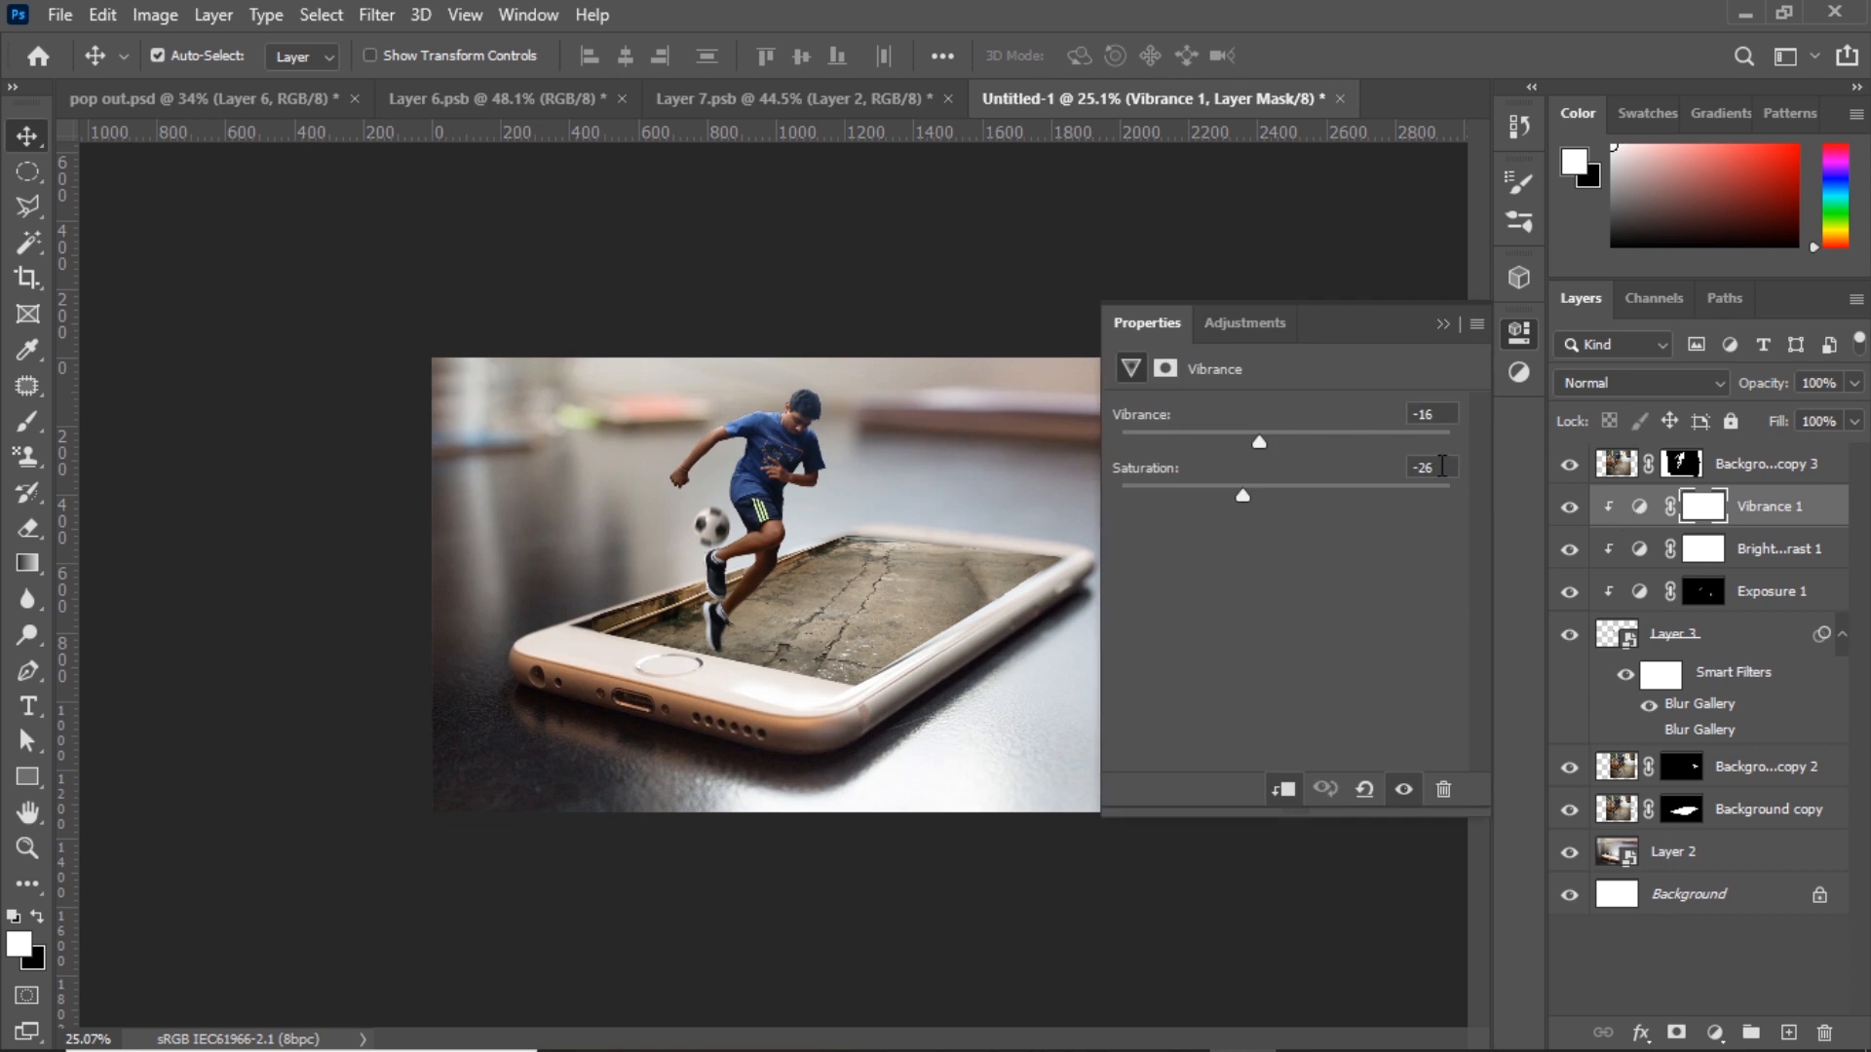
click(1442, 325)
scroll(894, 195, up, 1)
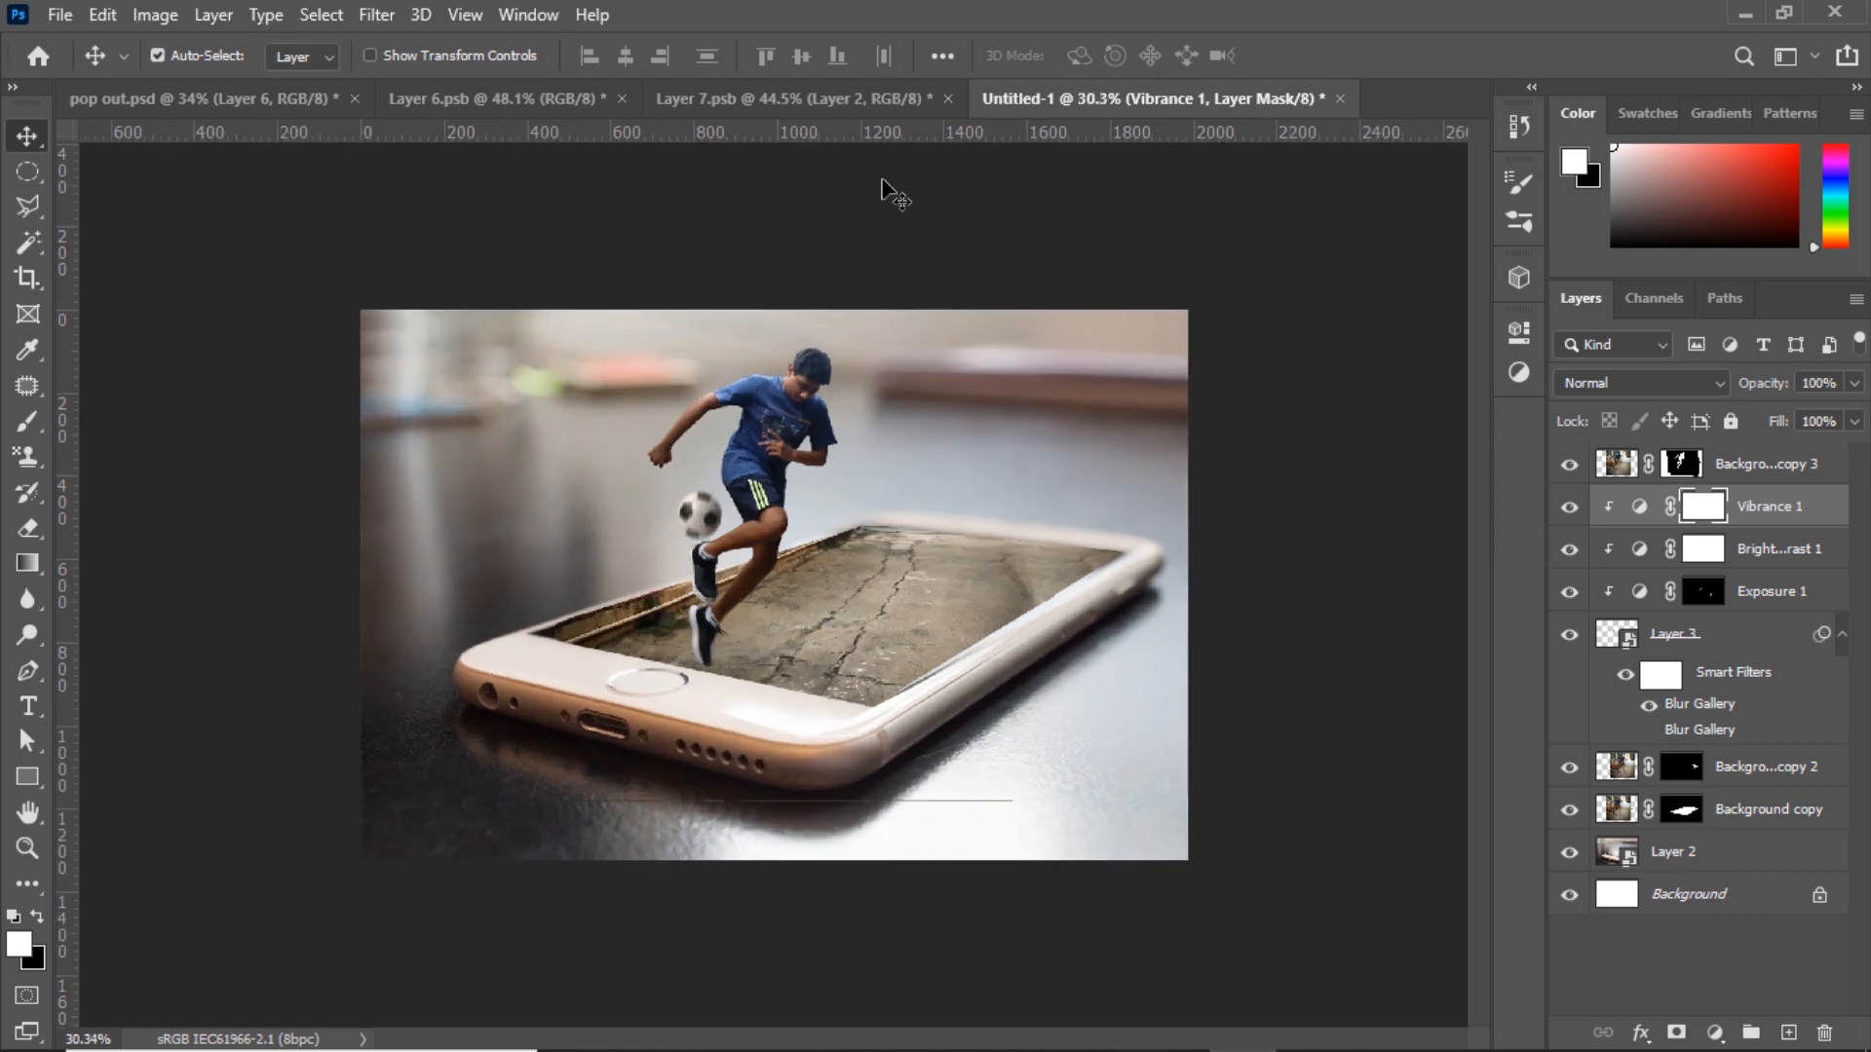
scroll(883, 185, down, 1)
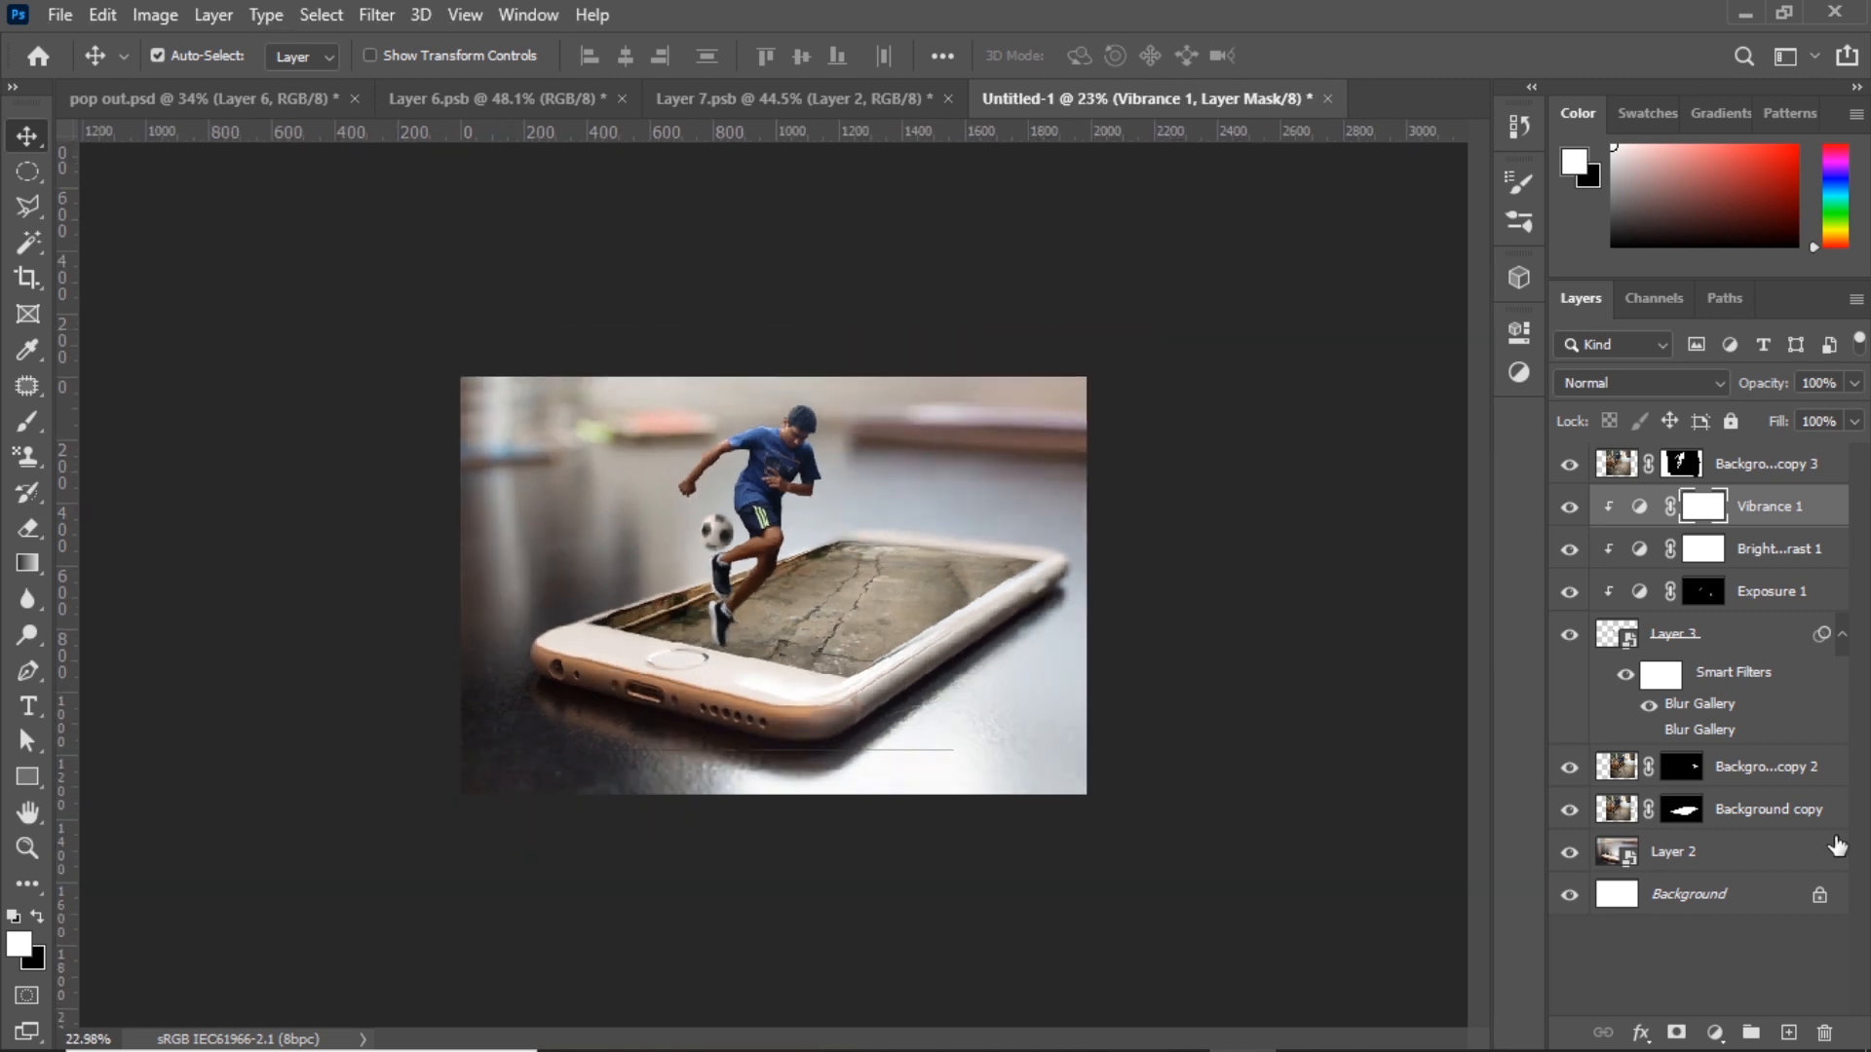
- Add a solid color fill layer in black (000000) above all the other layers
click(1717, 948)
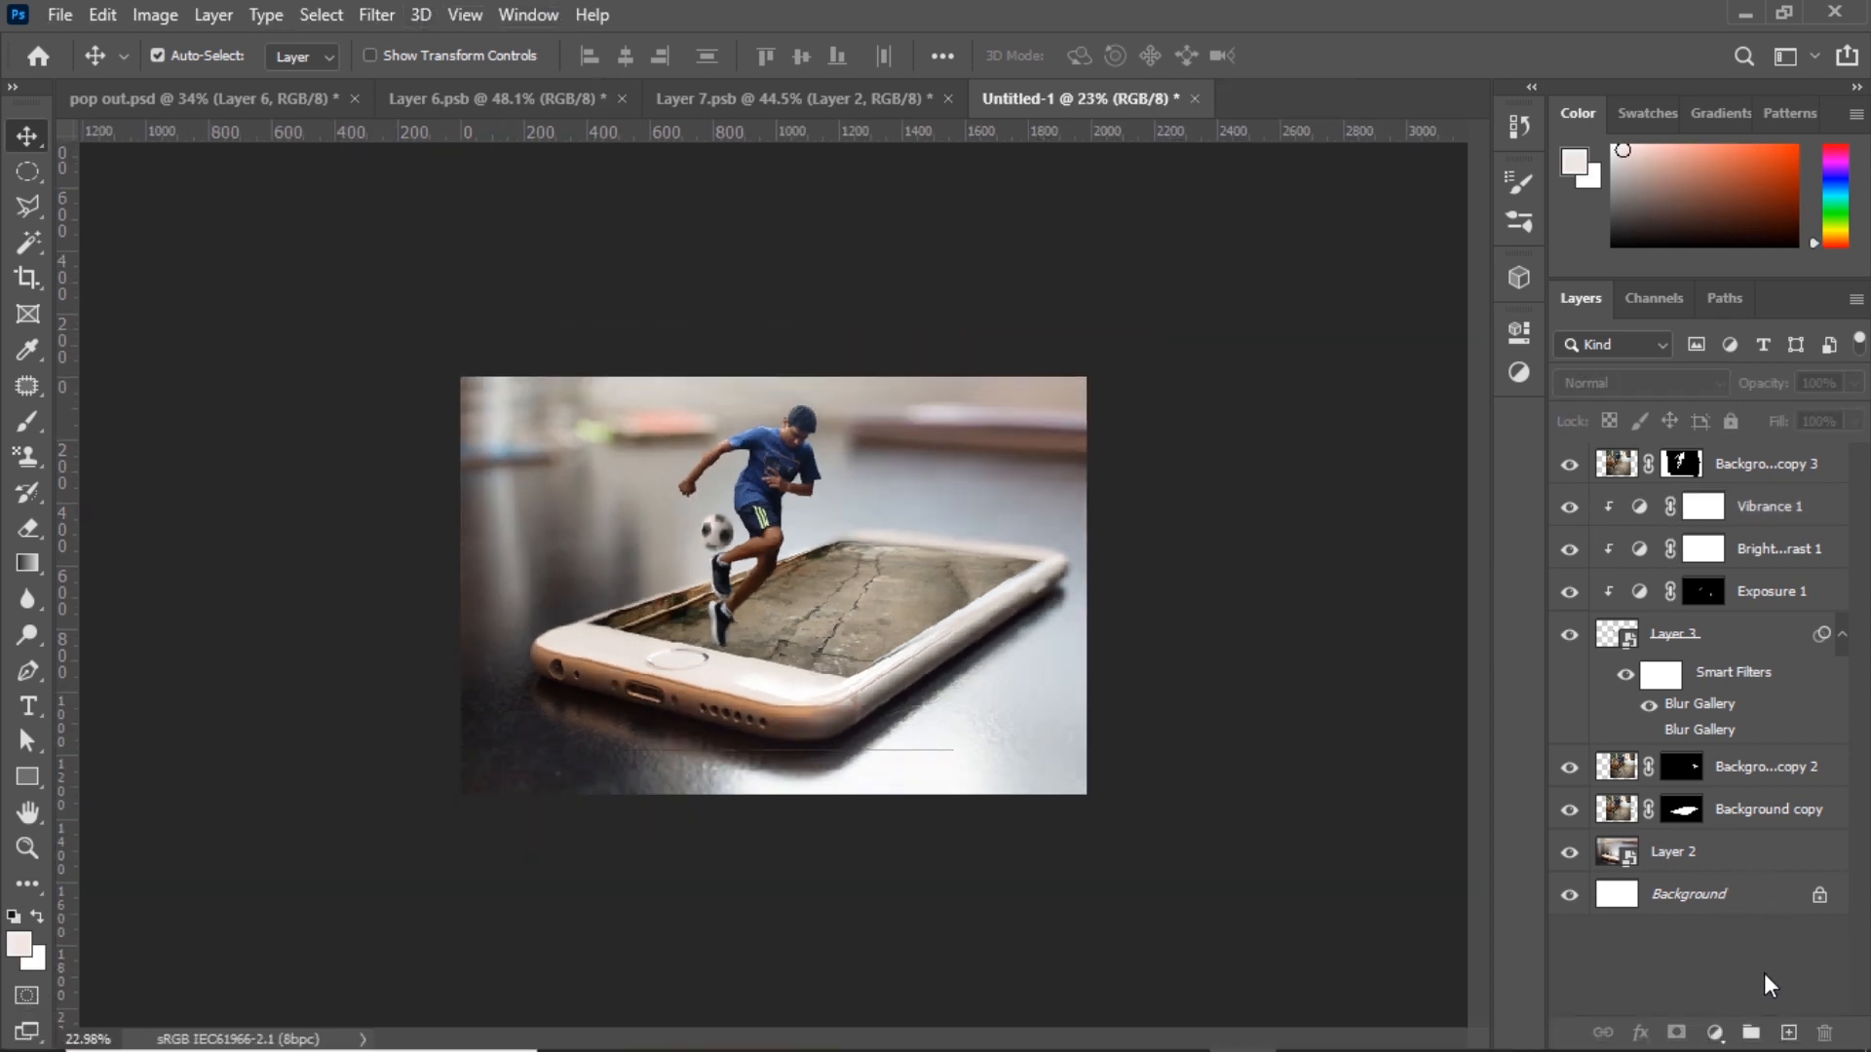
click(1715, 1029)
click(1721, 542)
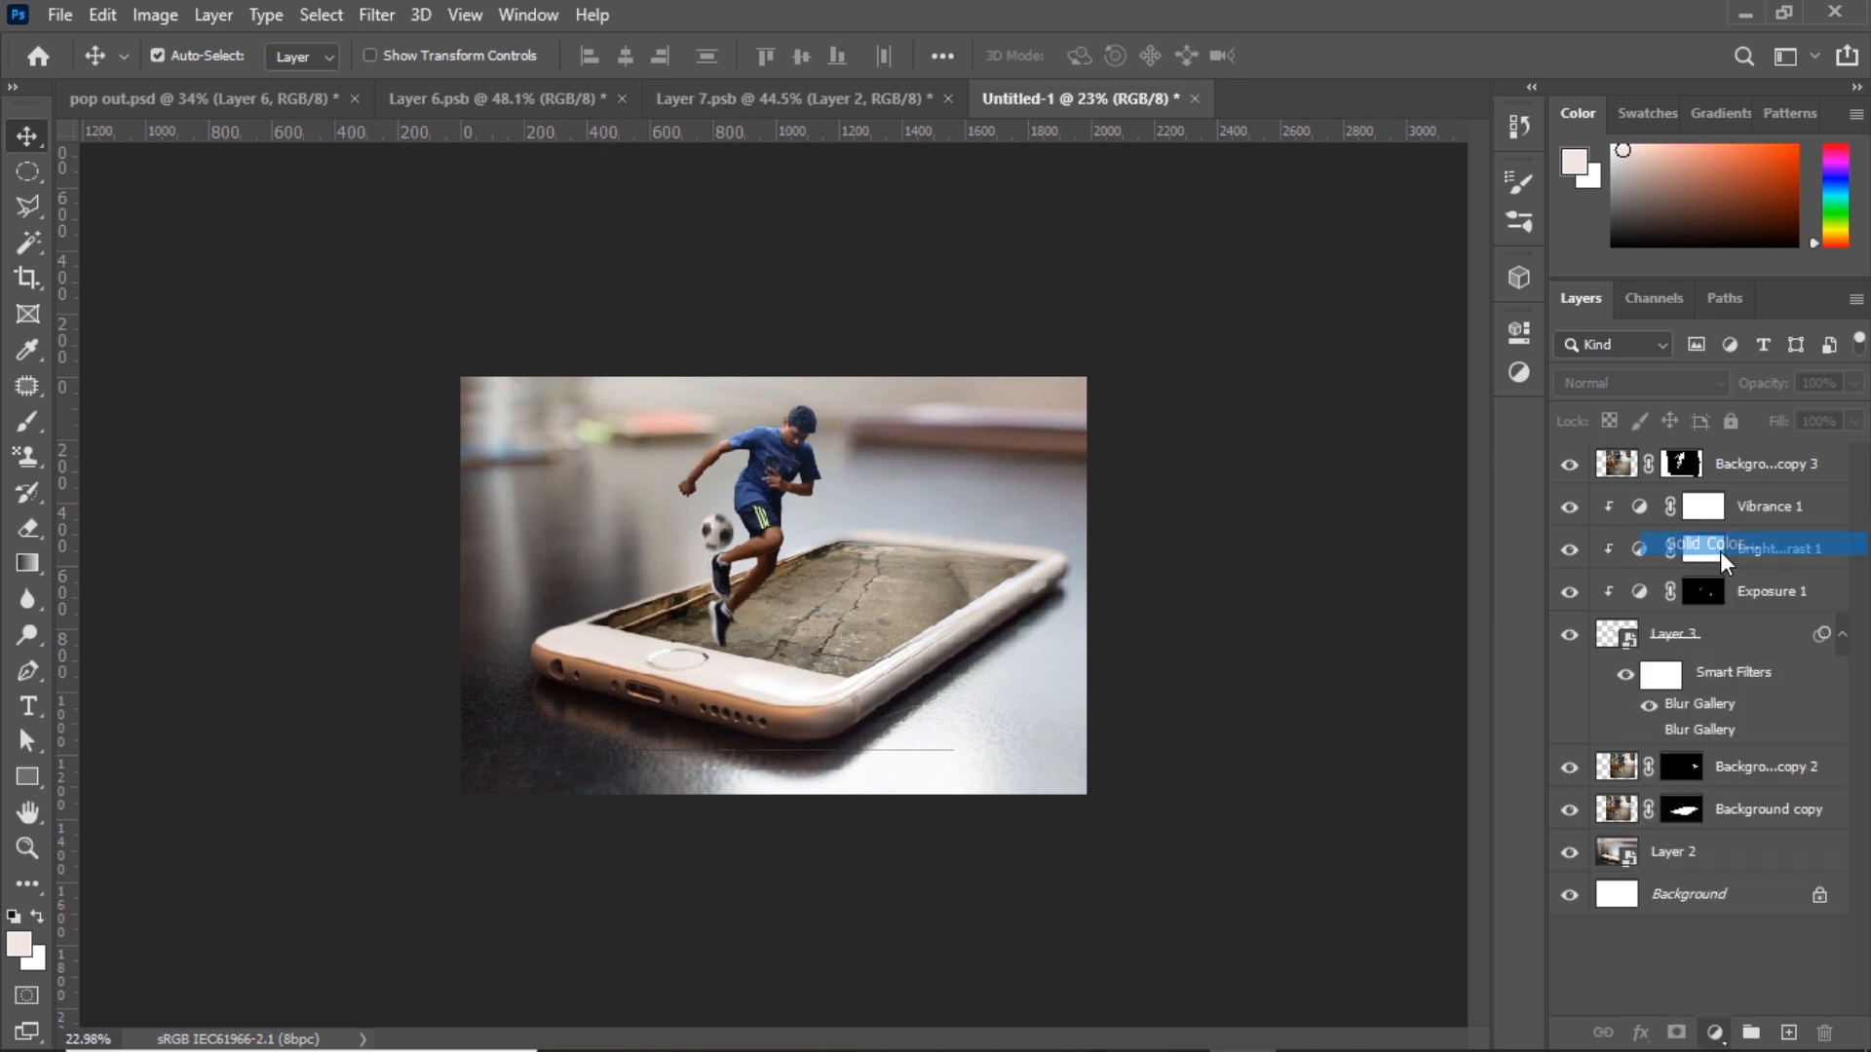
drag(685, 608, 979, 924)
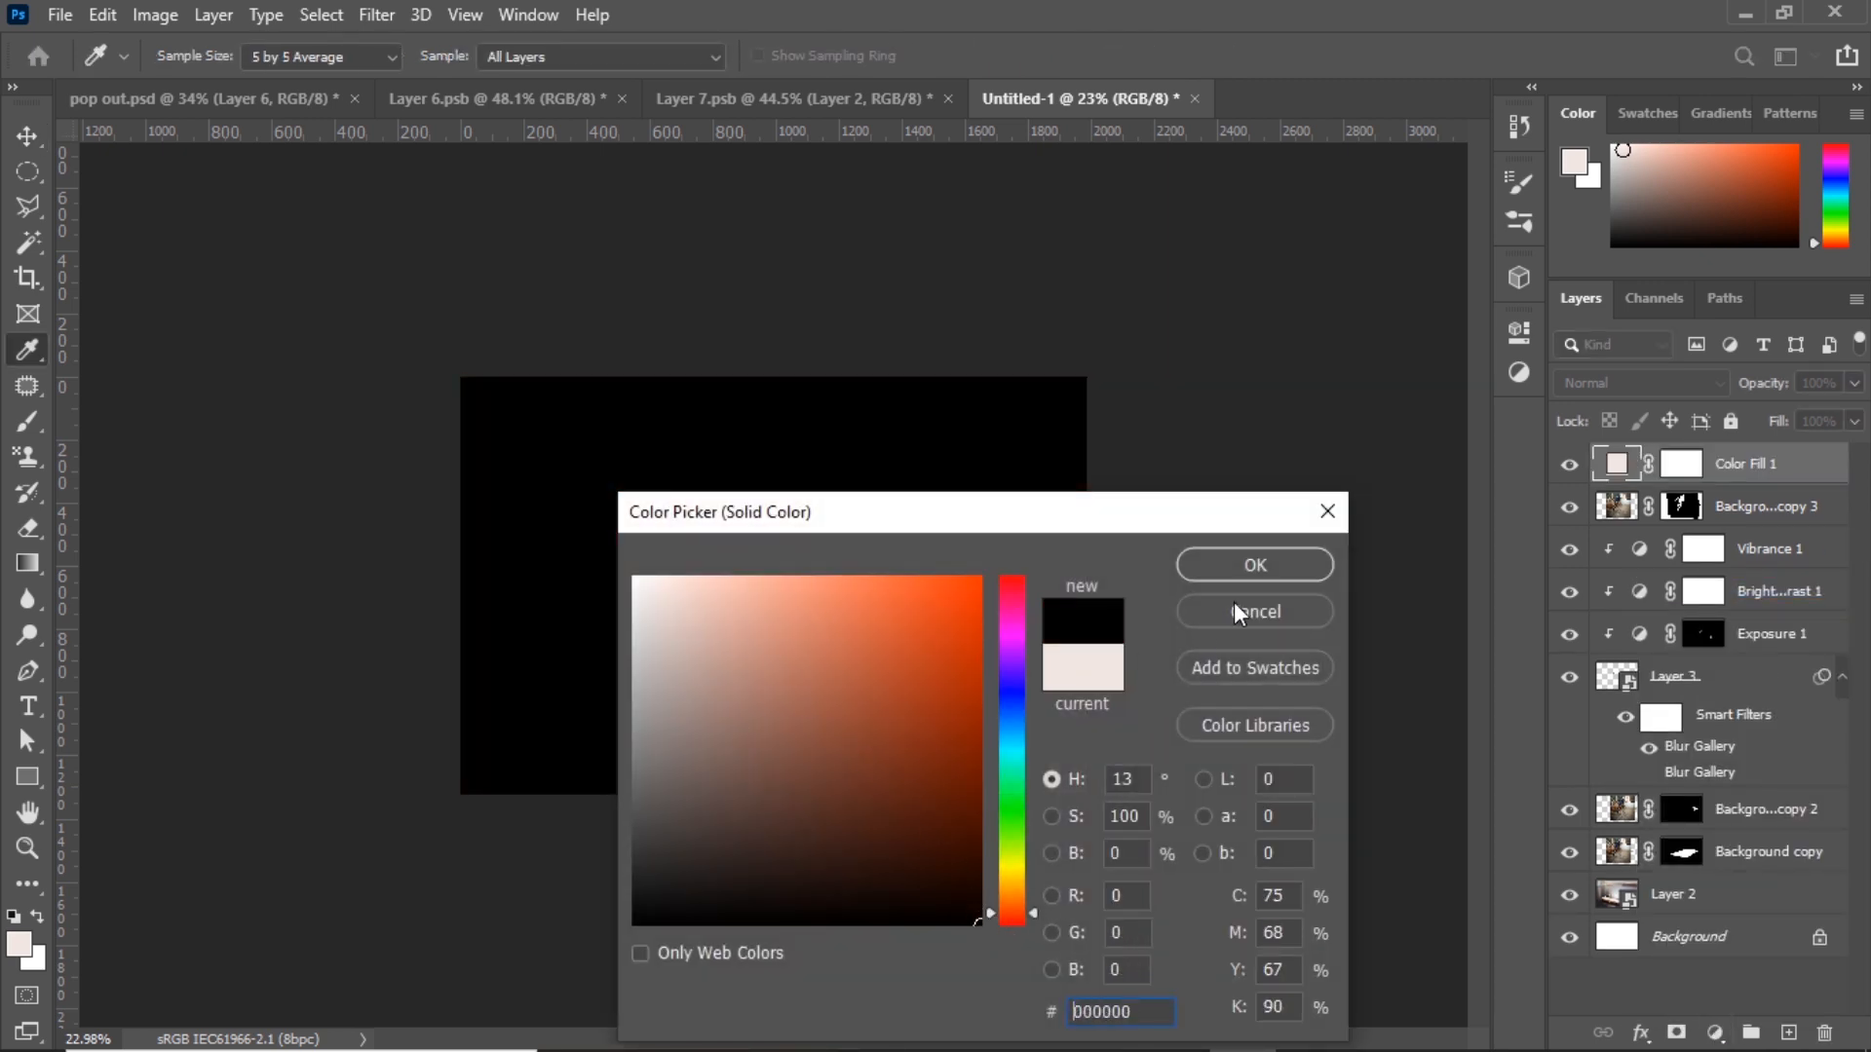
click(1253, 565)
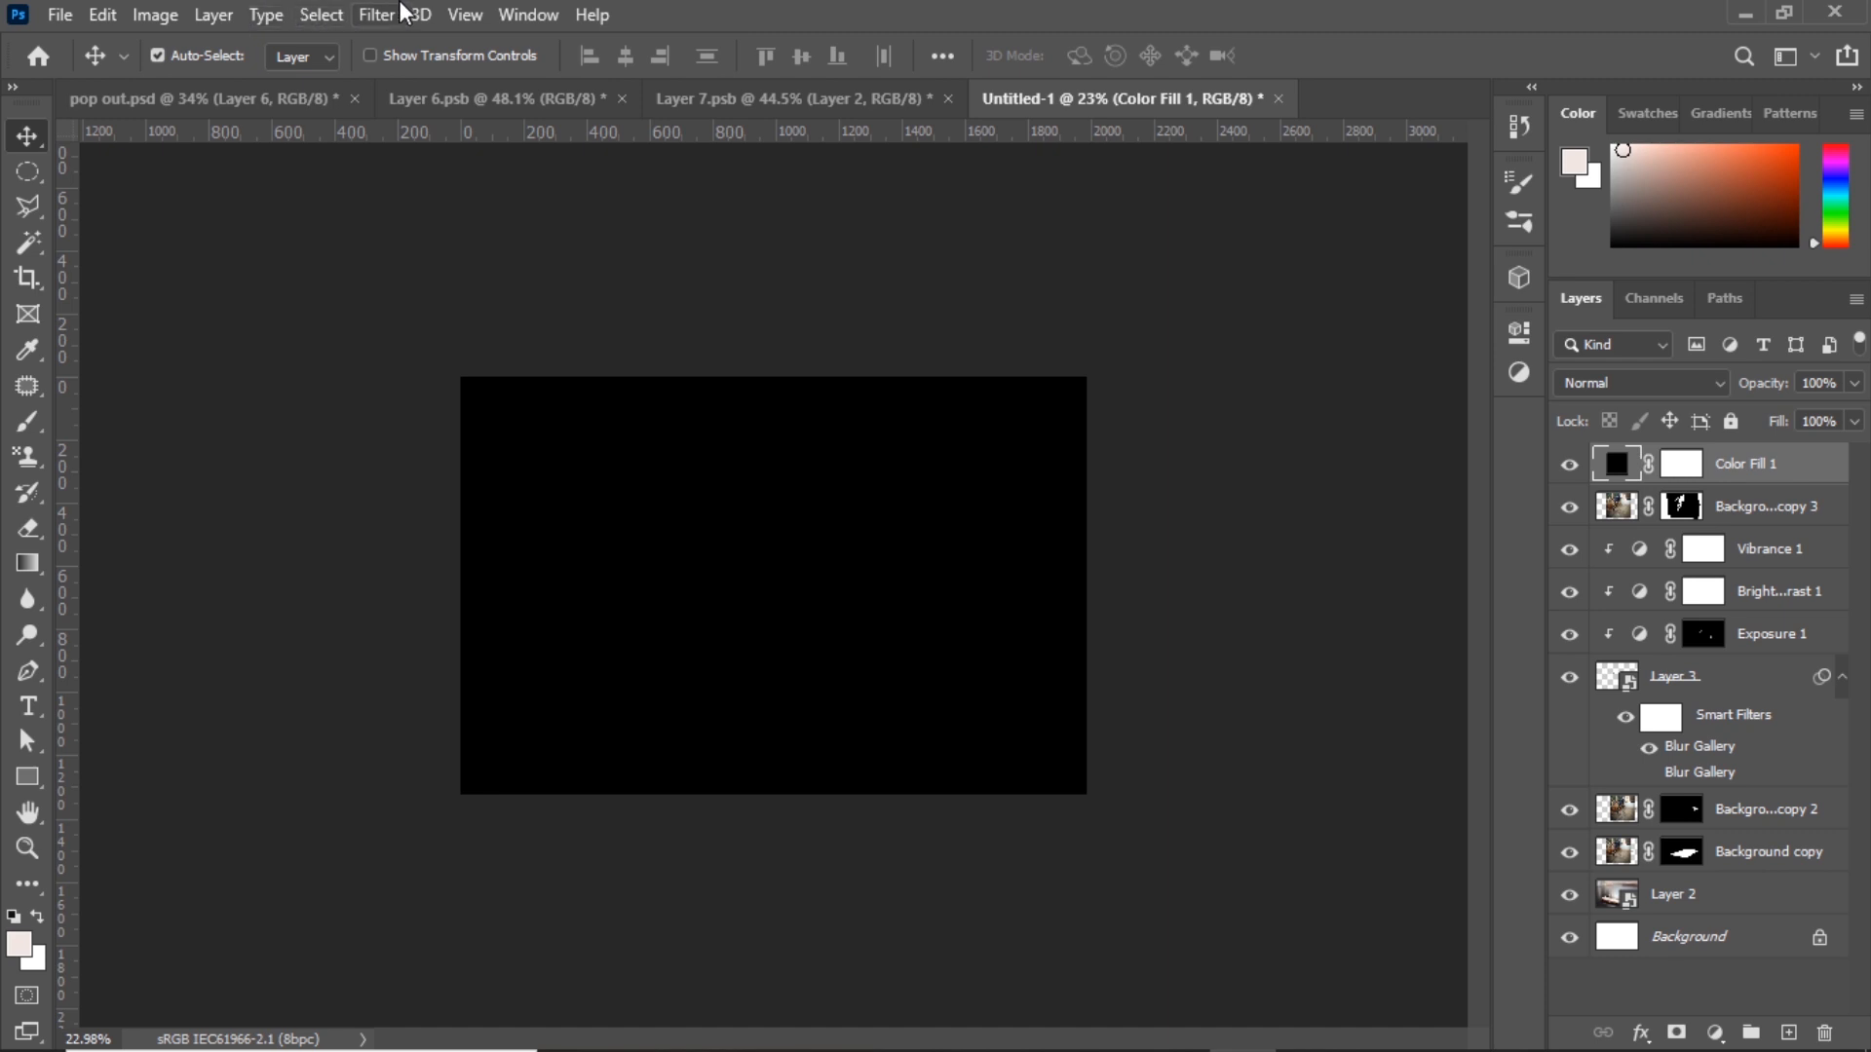
- Convert the black fill layer to a smart object and render a 105mm Prime lens flare at 100% brightness slightly left of centre
click(395, 13)
mouse_move(451, 456)
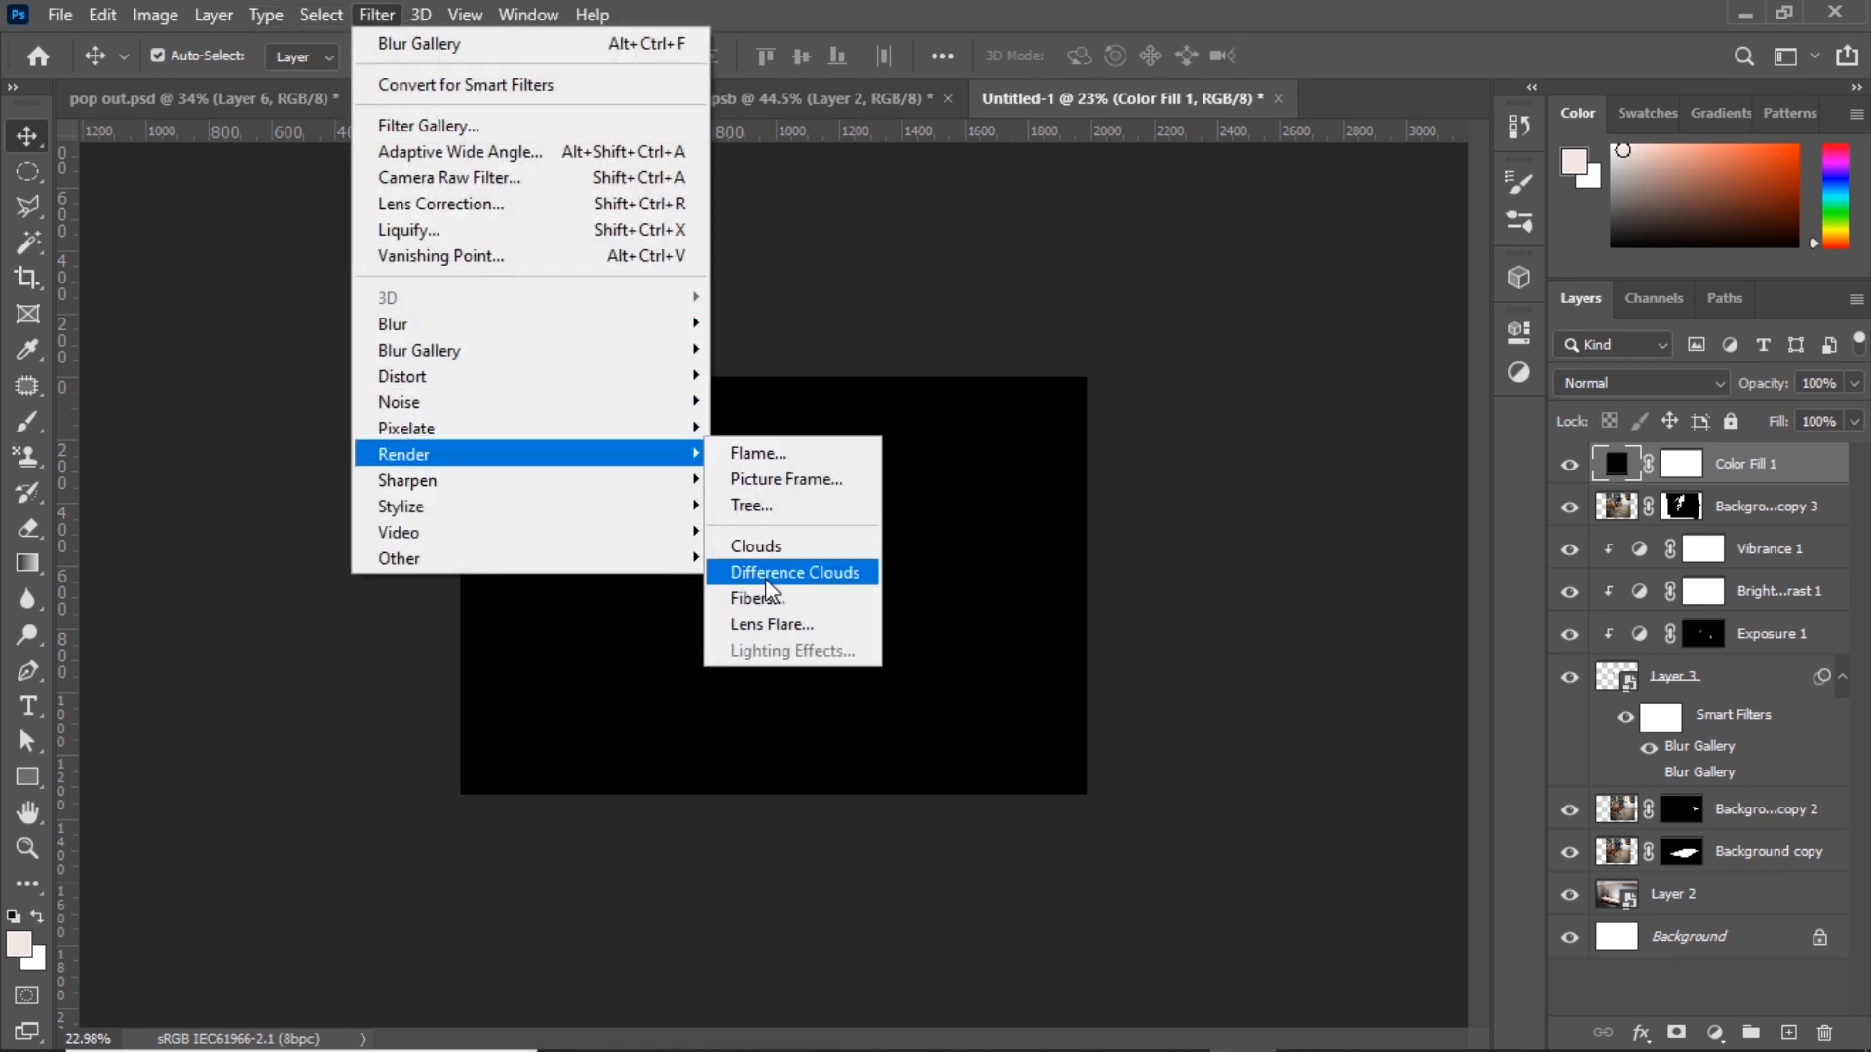
click(785, 624)
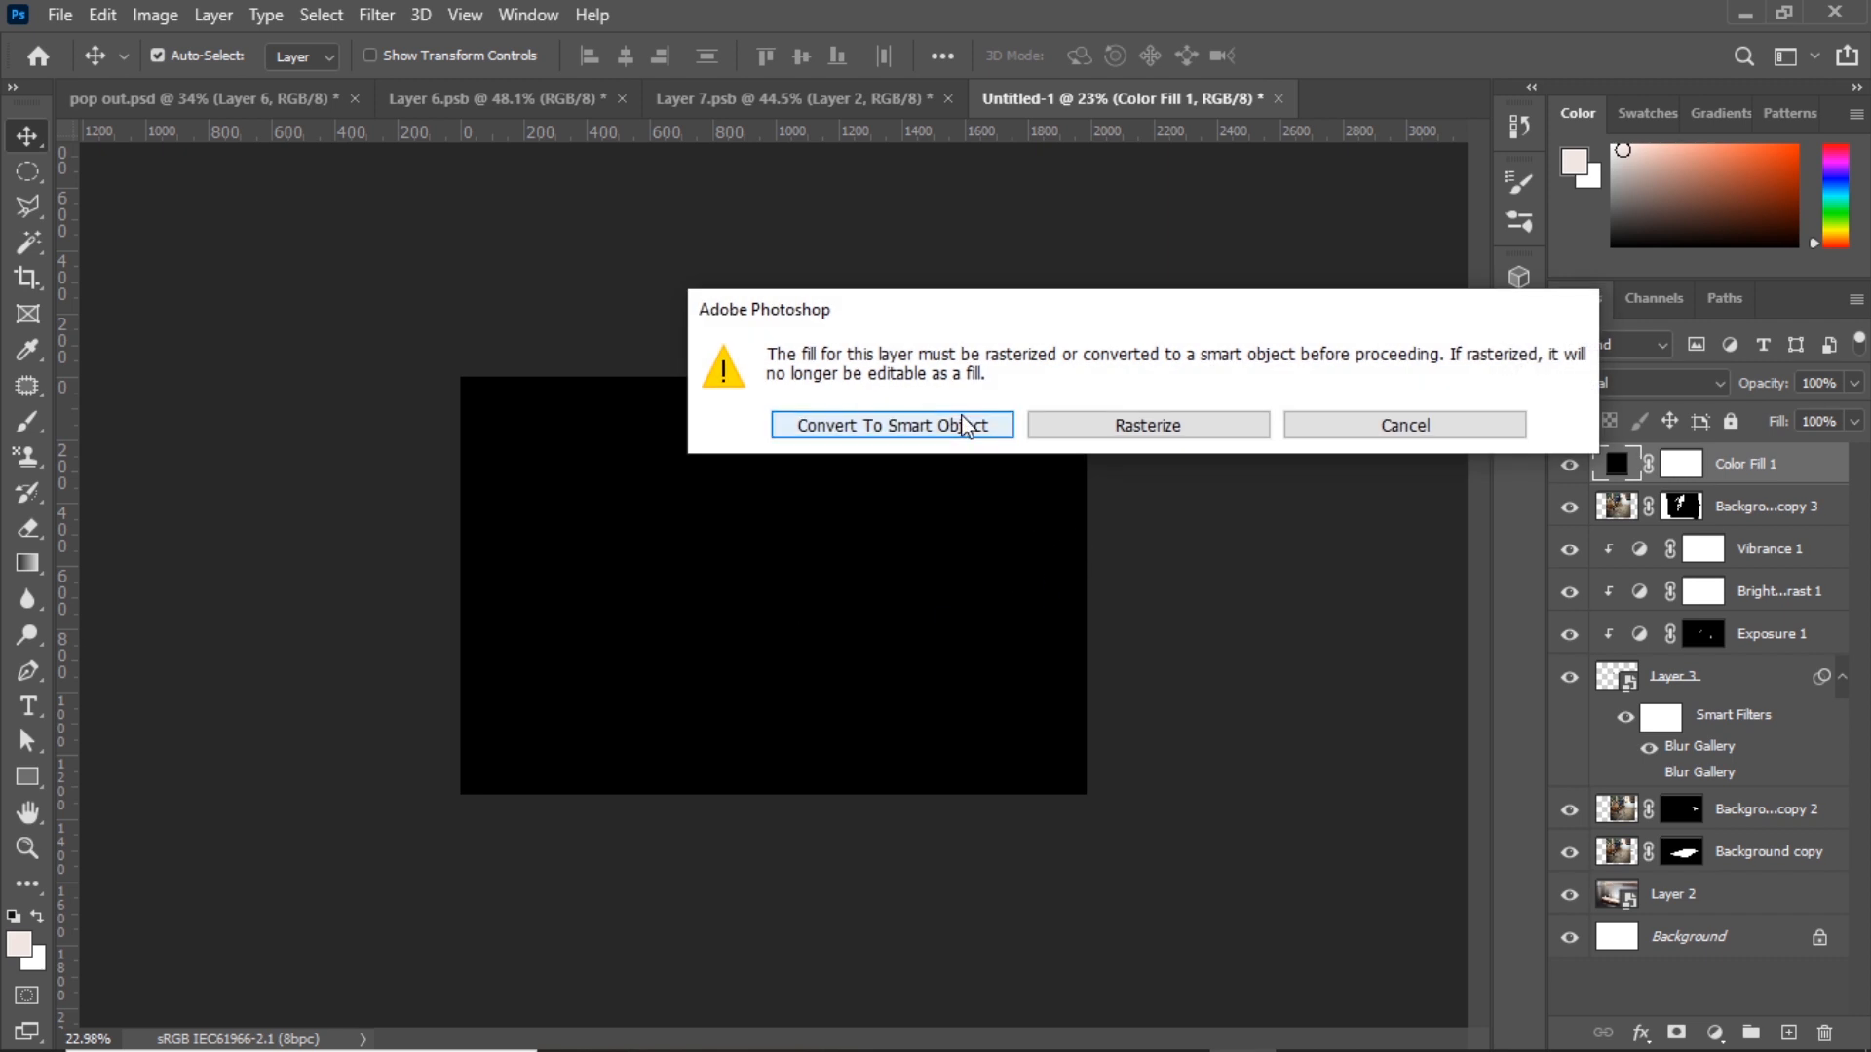
click(1004, 427)
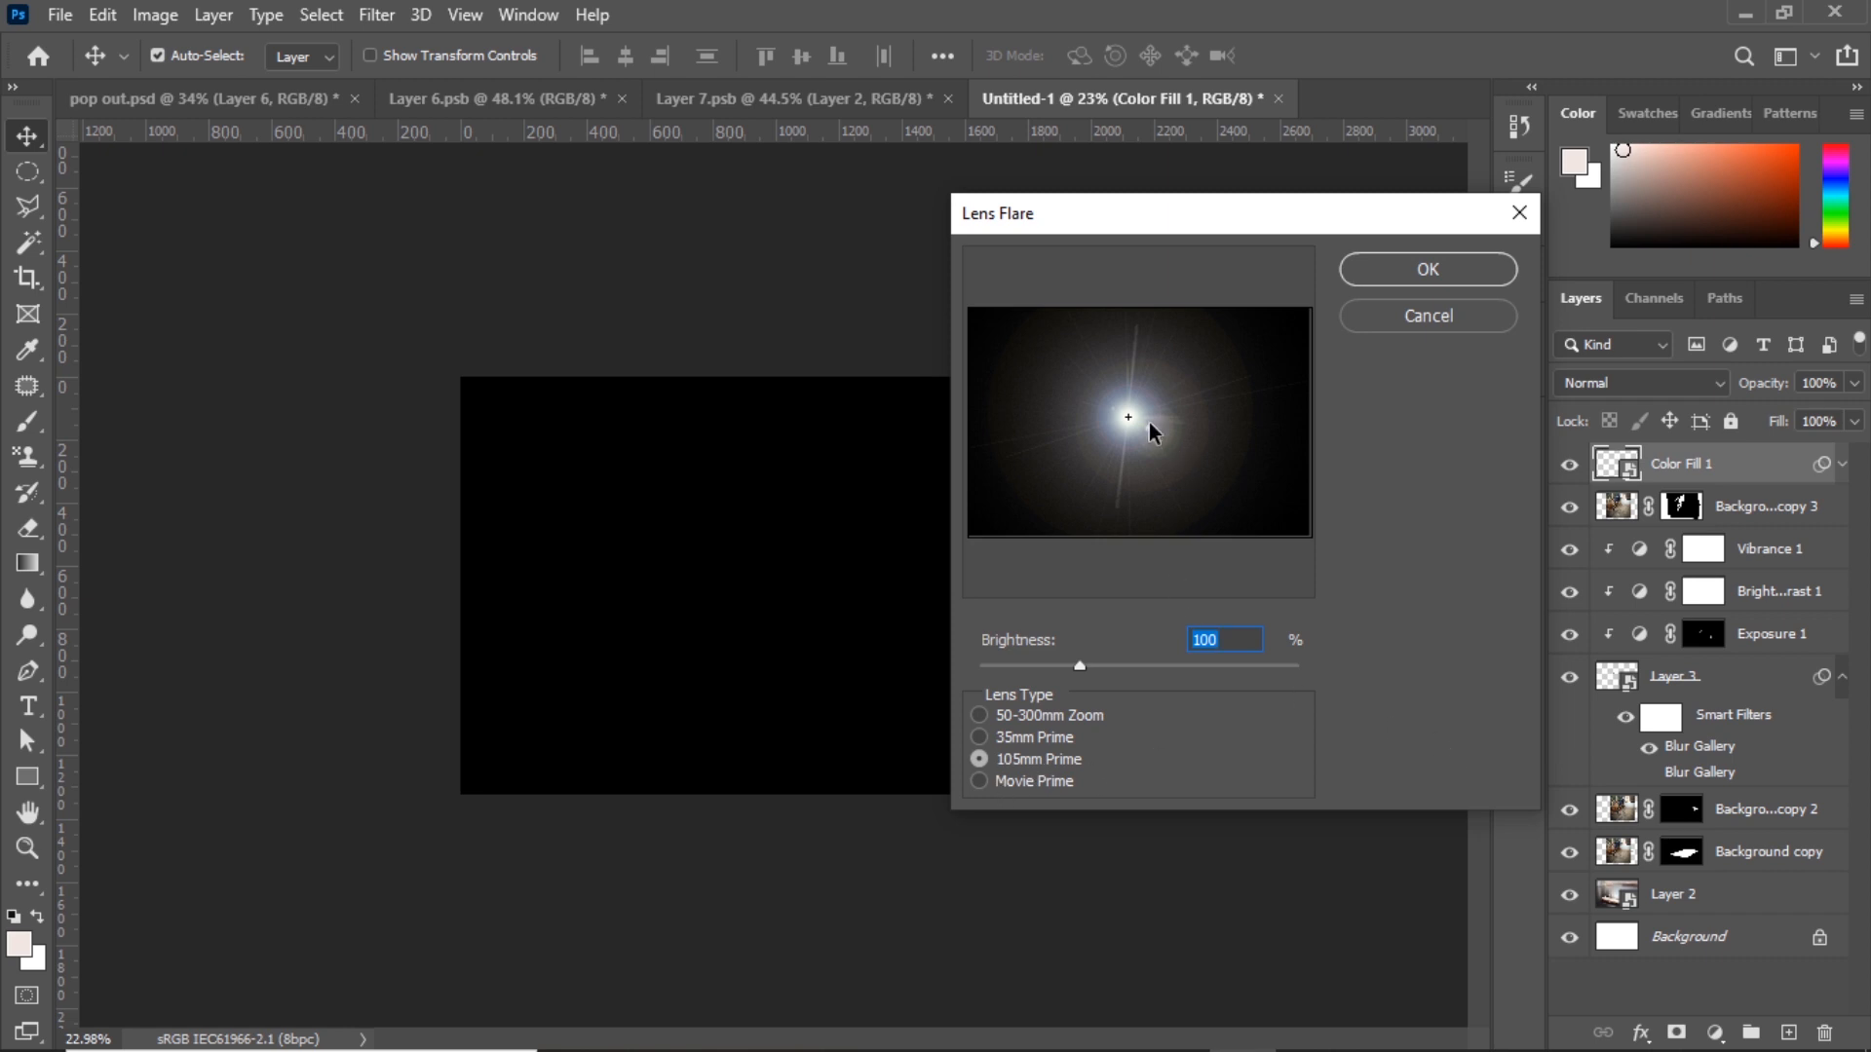
mouse_move(1152, 432)
mouse_down()
mouse_move(1095, 380)
mouse_move(1161, 409)
mouse_move(1153, 447)
mouse_move(1116, 430)
mouse_up()
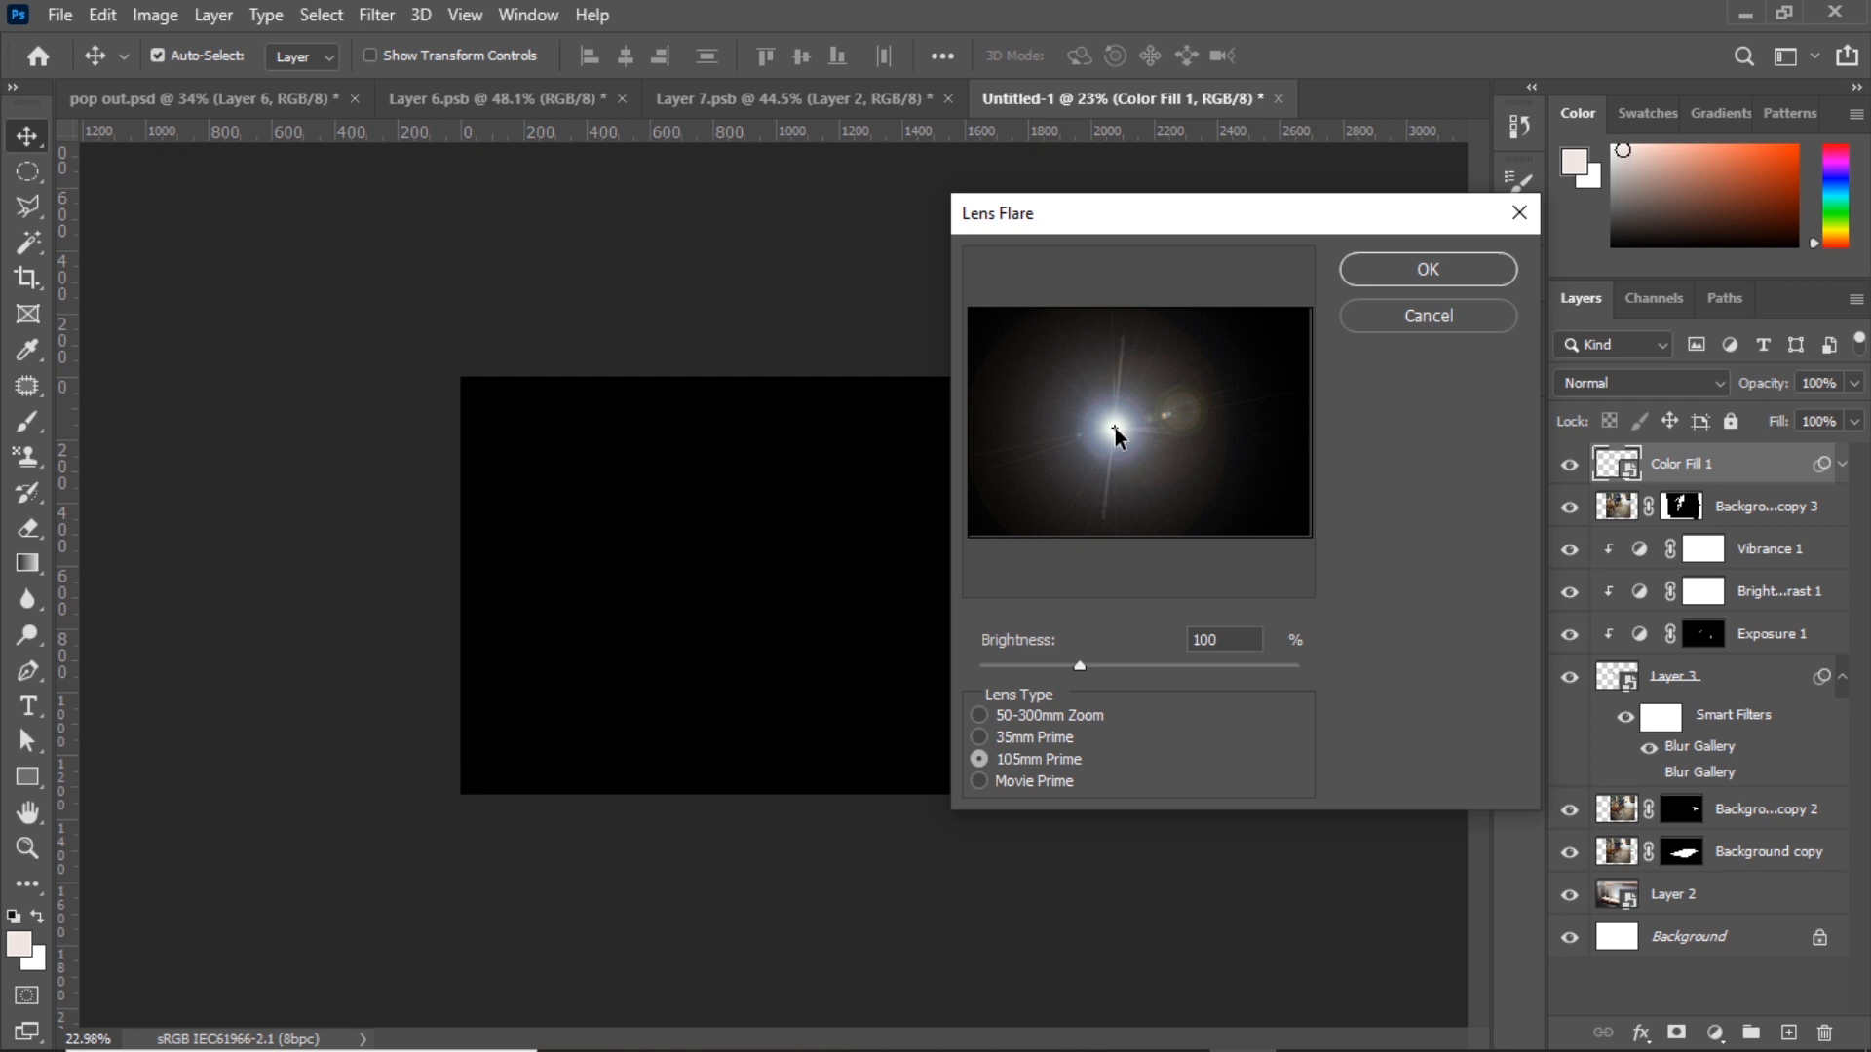
click(1438, 260)
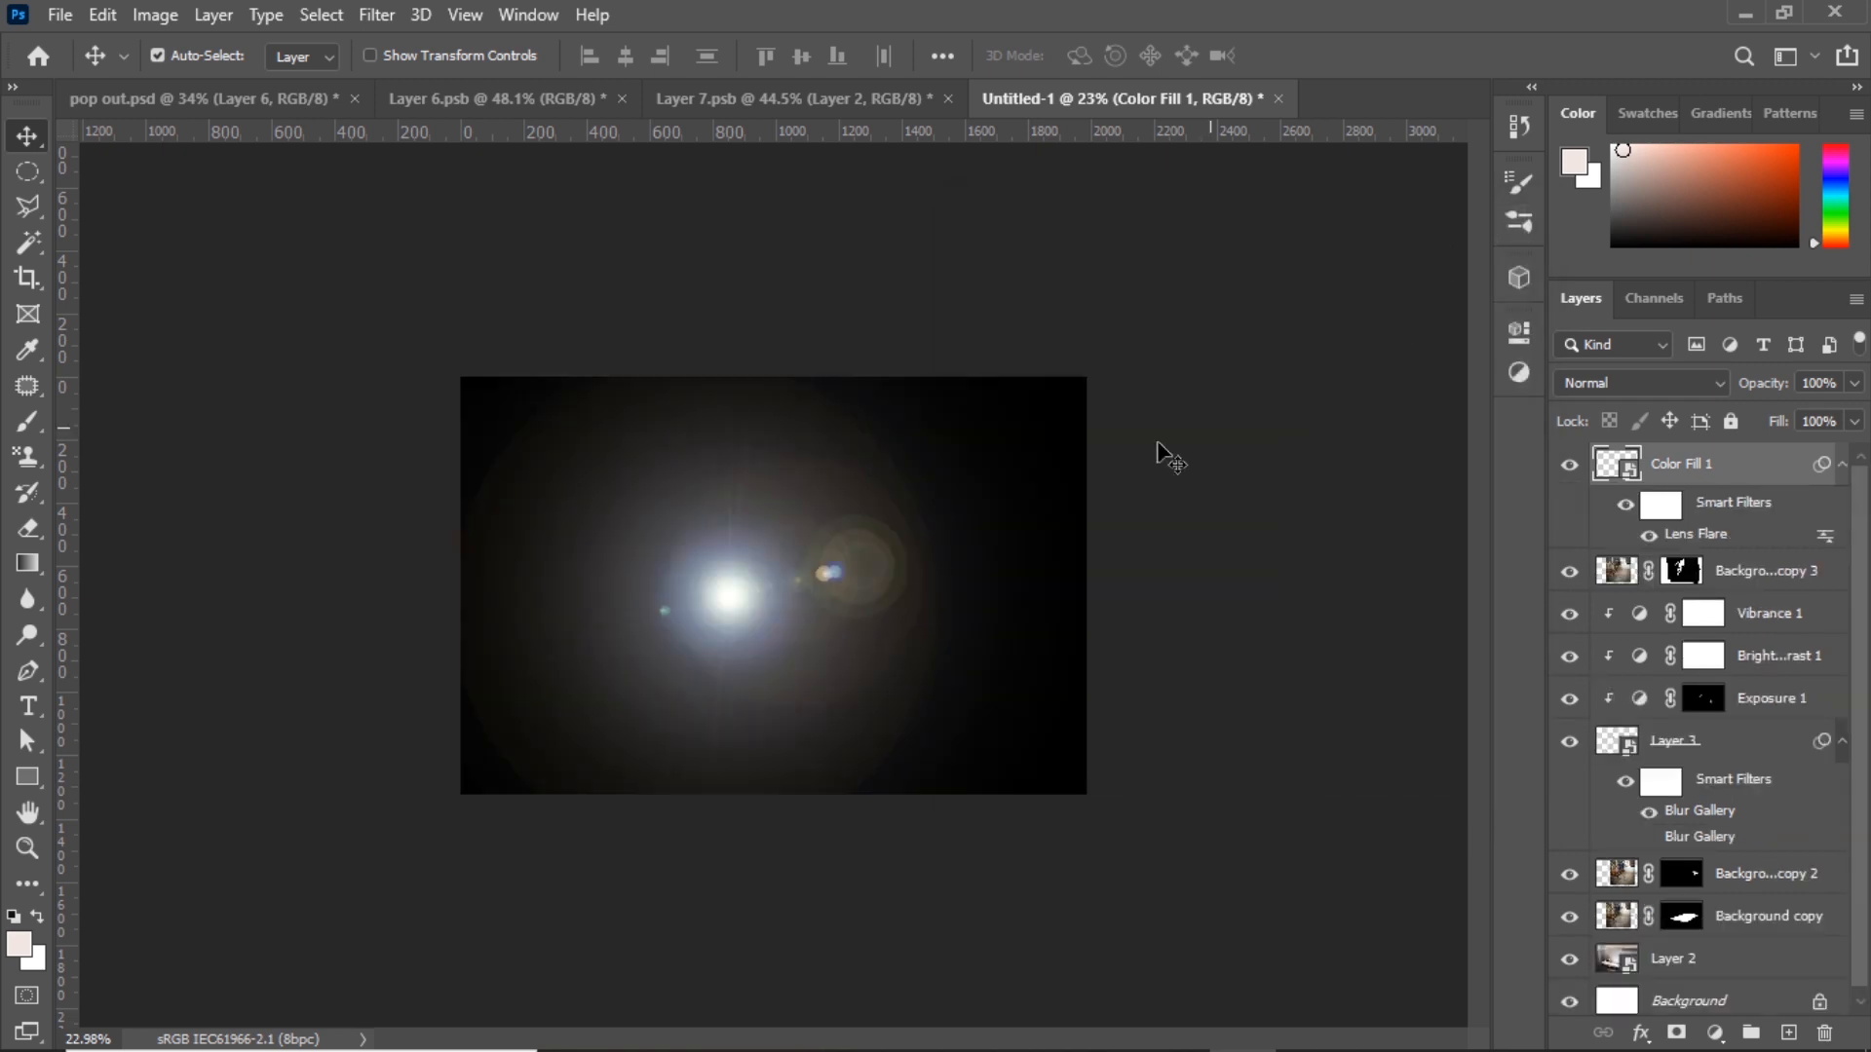
- Set the lens flare layer's blend mode to Screen and move the flare up beside the man's head
mouse_move(793, 598)
mouse_down()
mouse_move(811, 587)
mouse_move(793, 590)
mouse_up()
click(1599, 382)
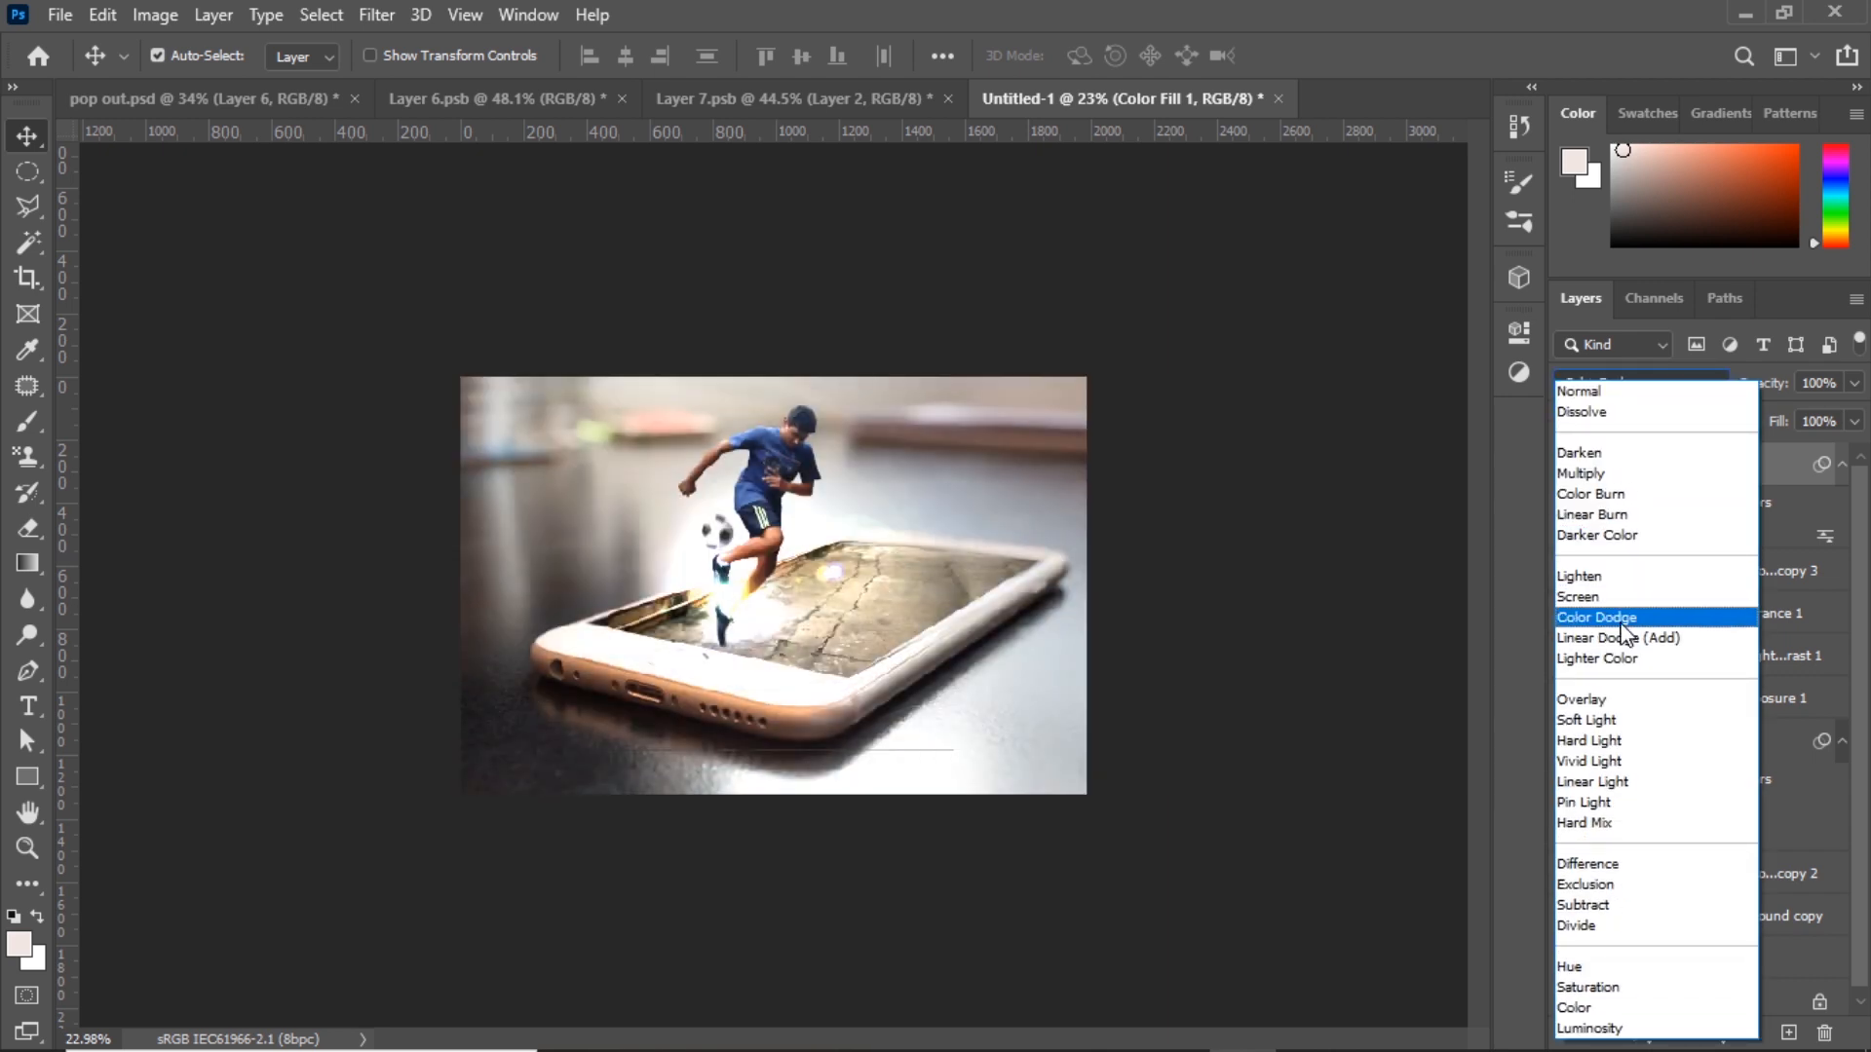
click(1616, 597)
drag(722, 627, 833, 441)
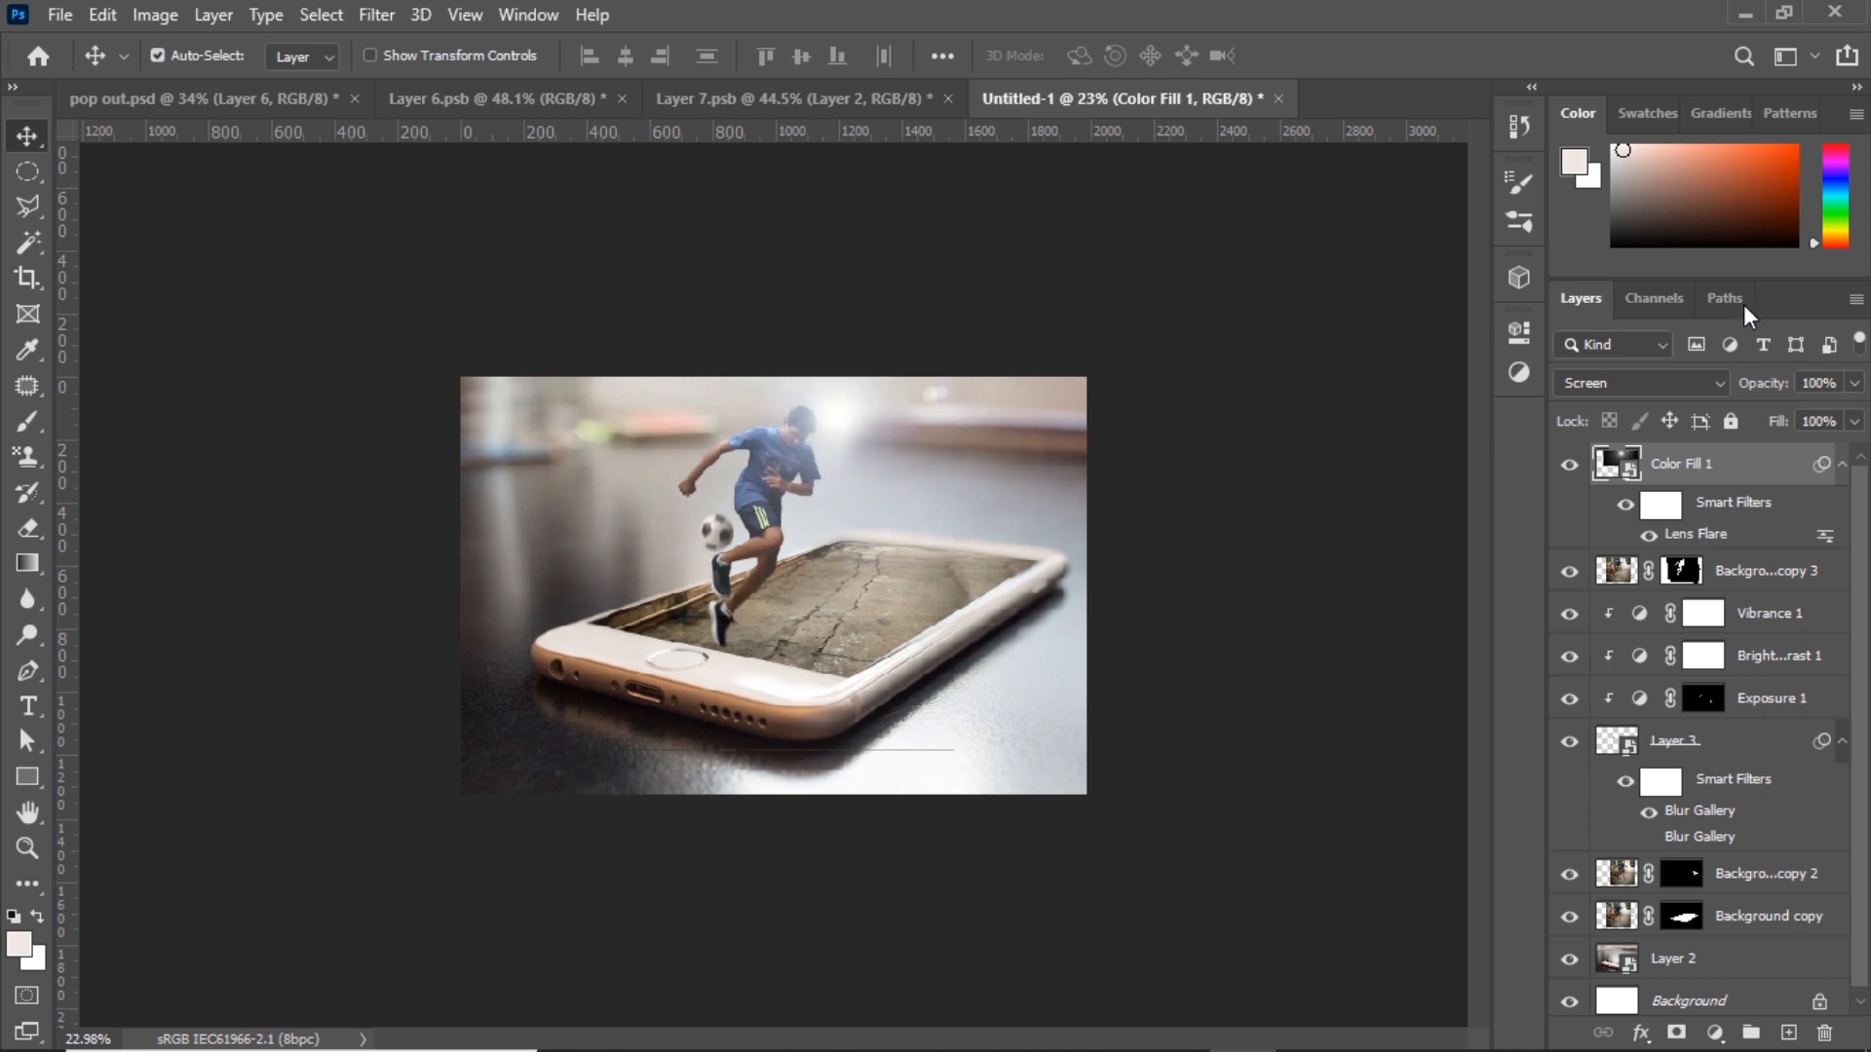
- Soften the lens flare layer by setting its fill to 91% and its opacity to 89%
click(1853, 421)
mouse_move(1845, 460)
mouse_down()
mouse_move(1803, 454)
mouse_move(1842, 453)
mouse_up()
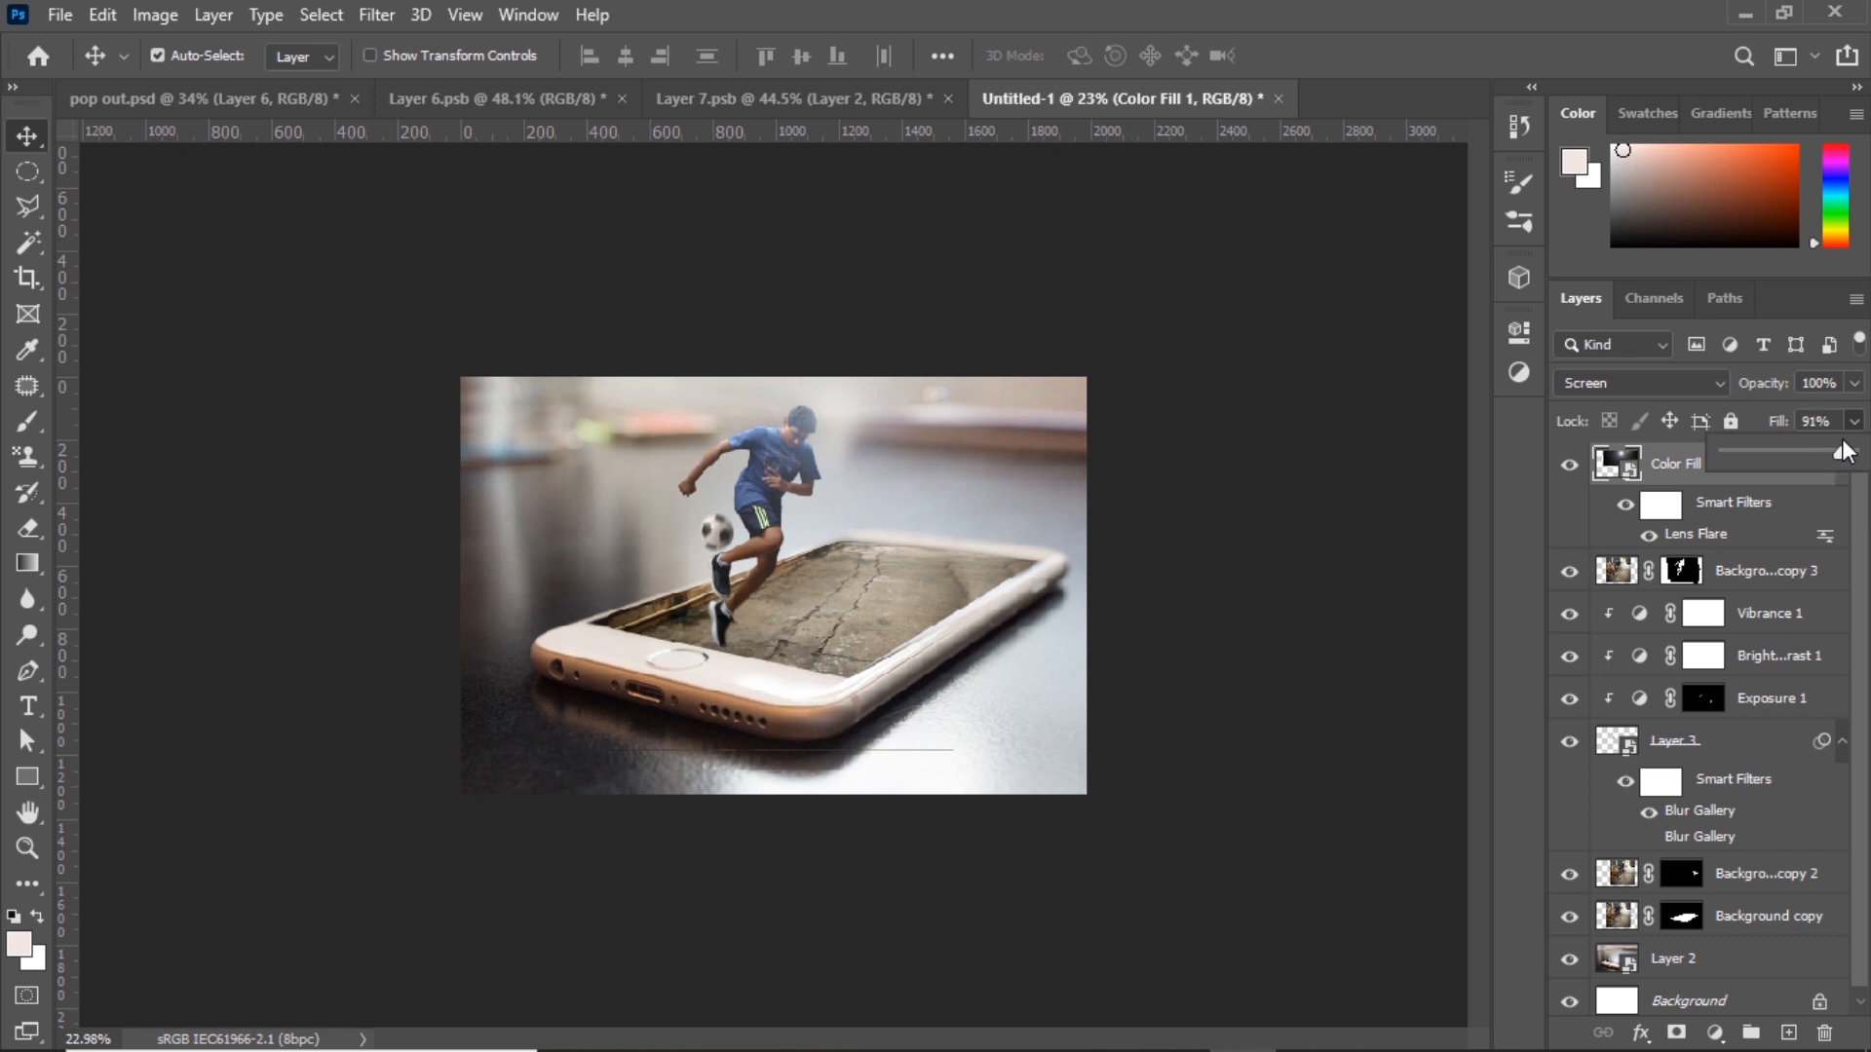
click(1856, 386)
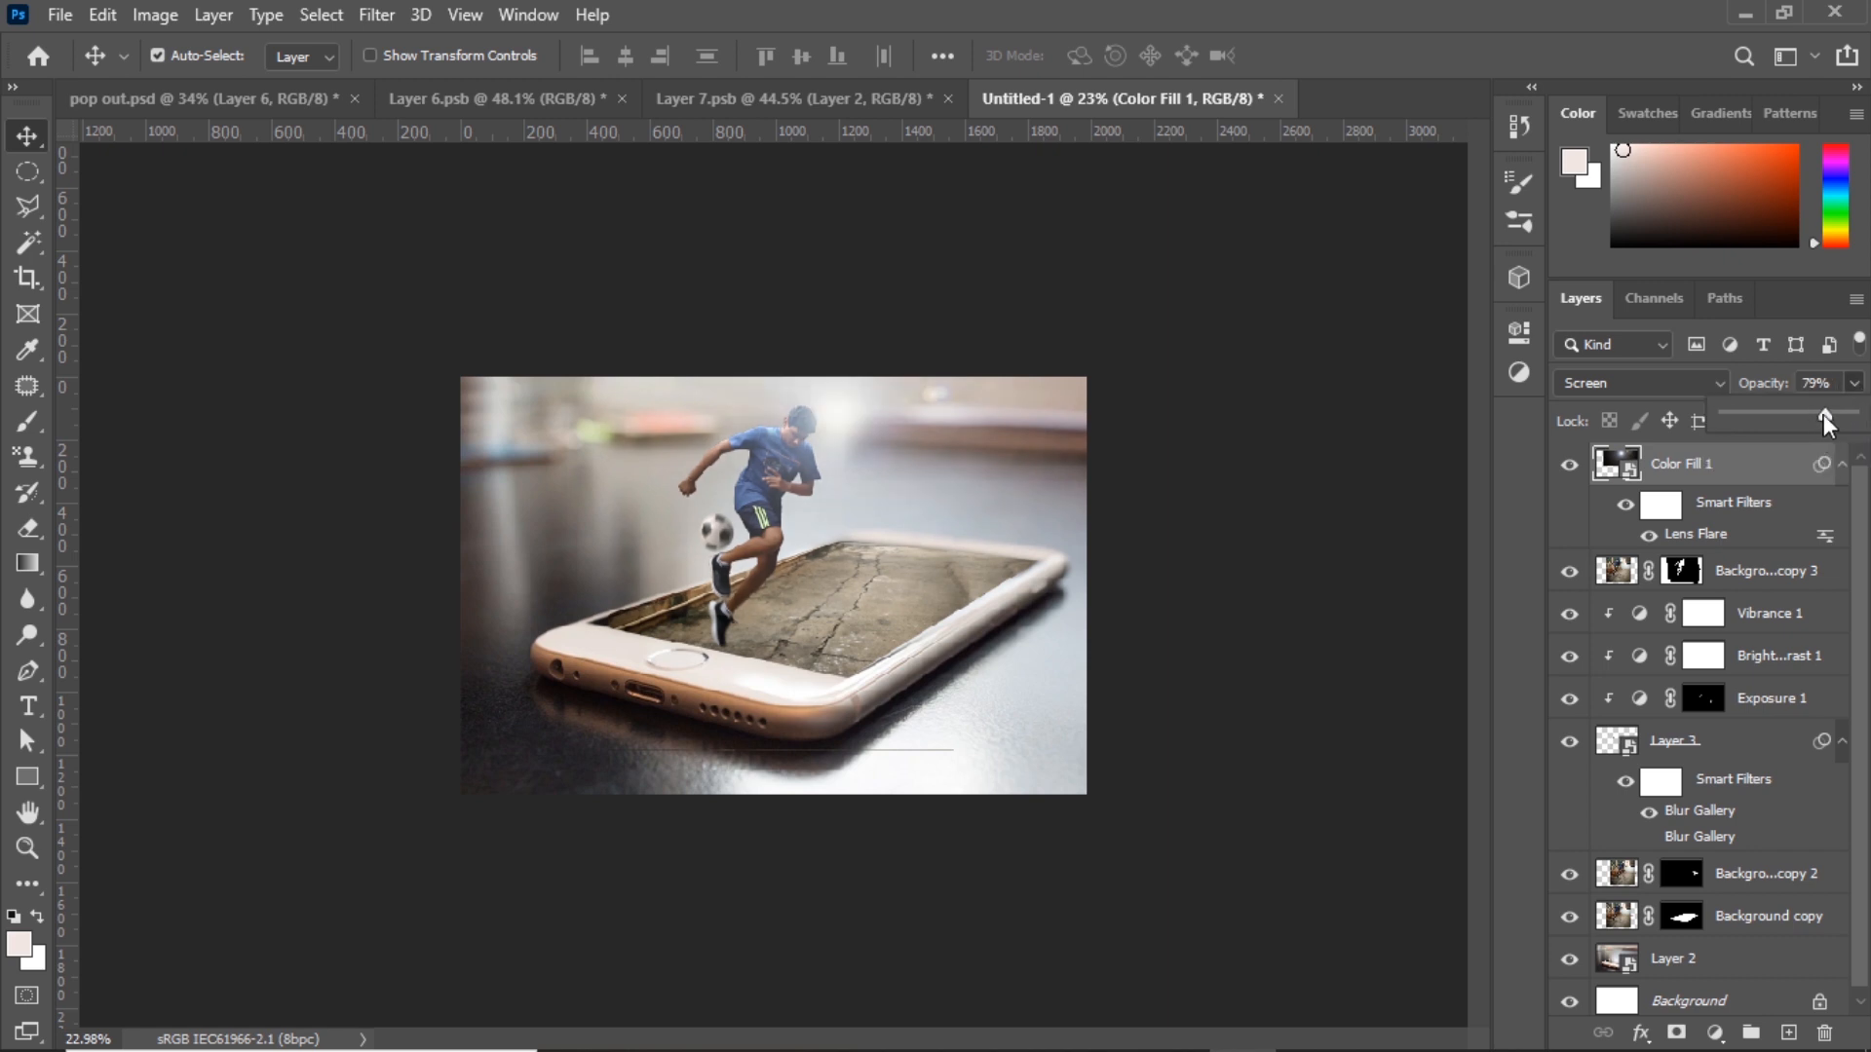
drag(1824, 413, 1838, 417)
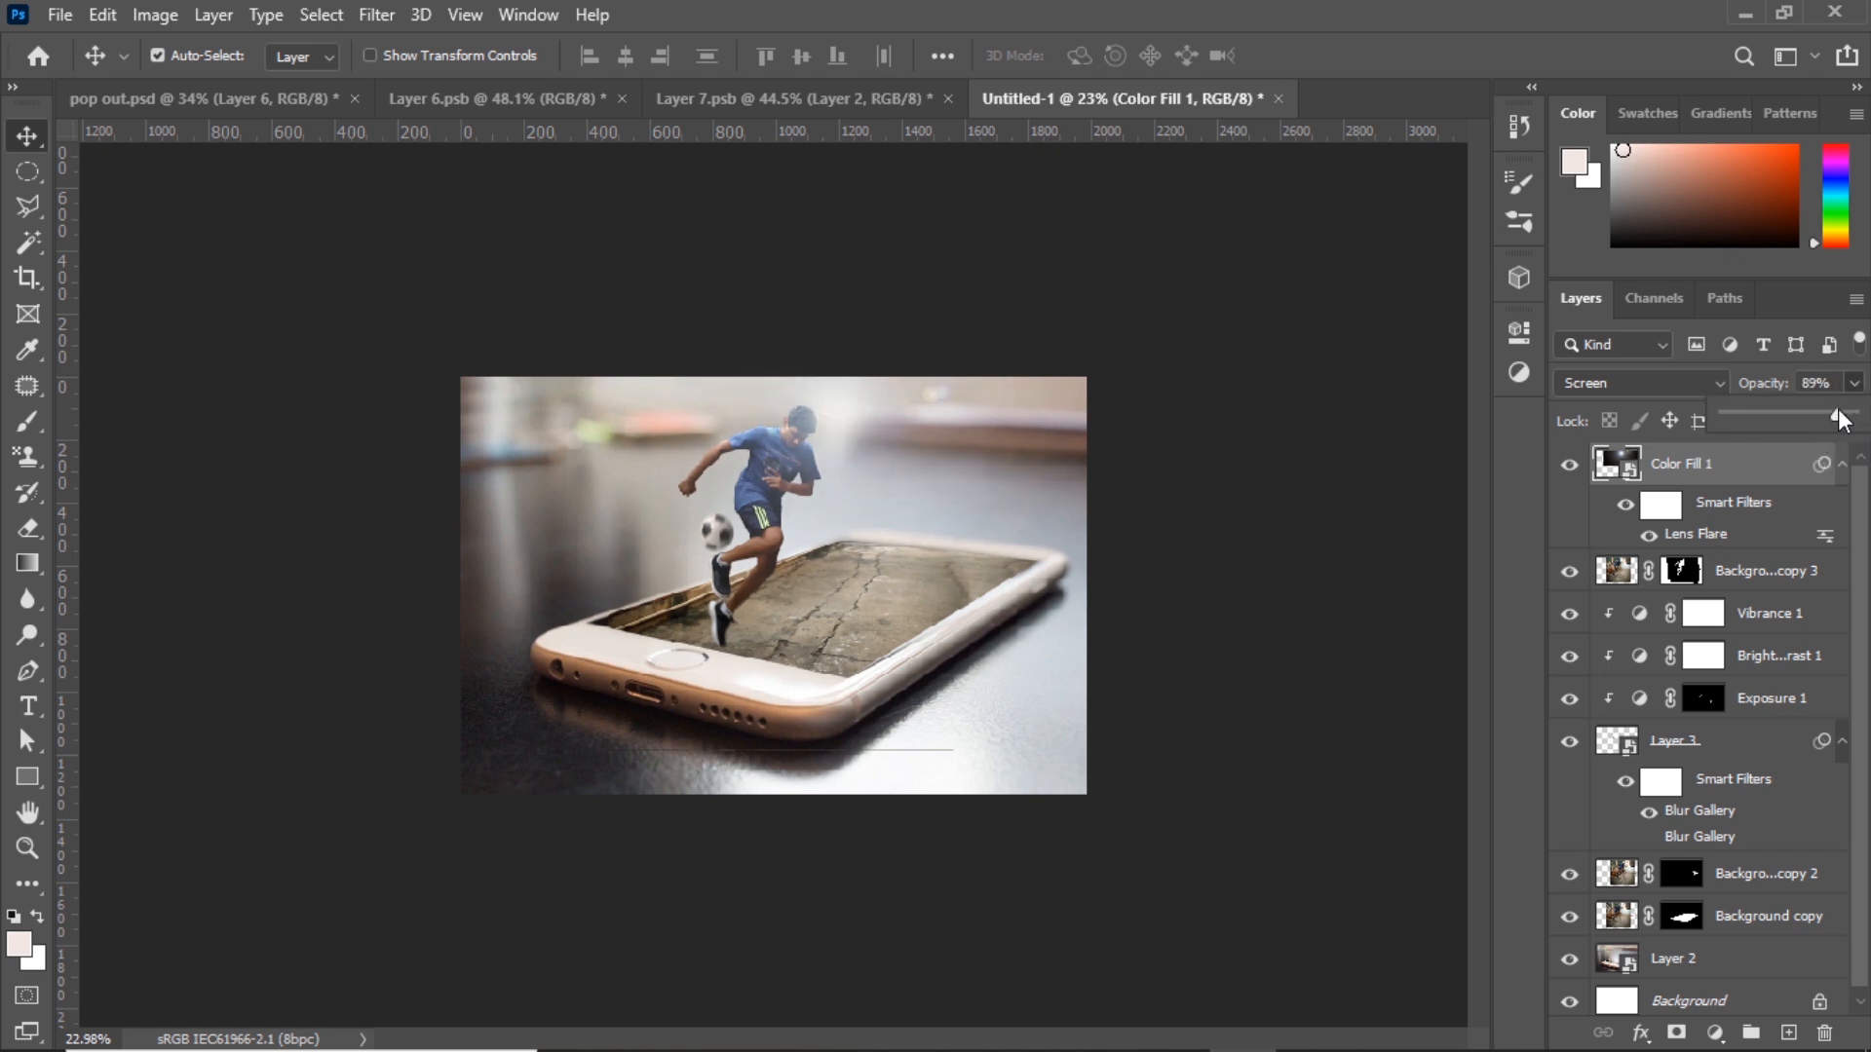
click(1253, 523)
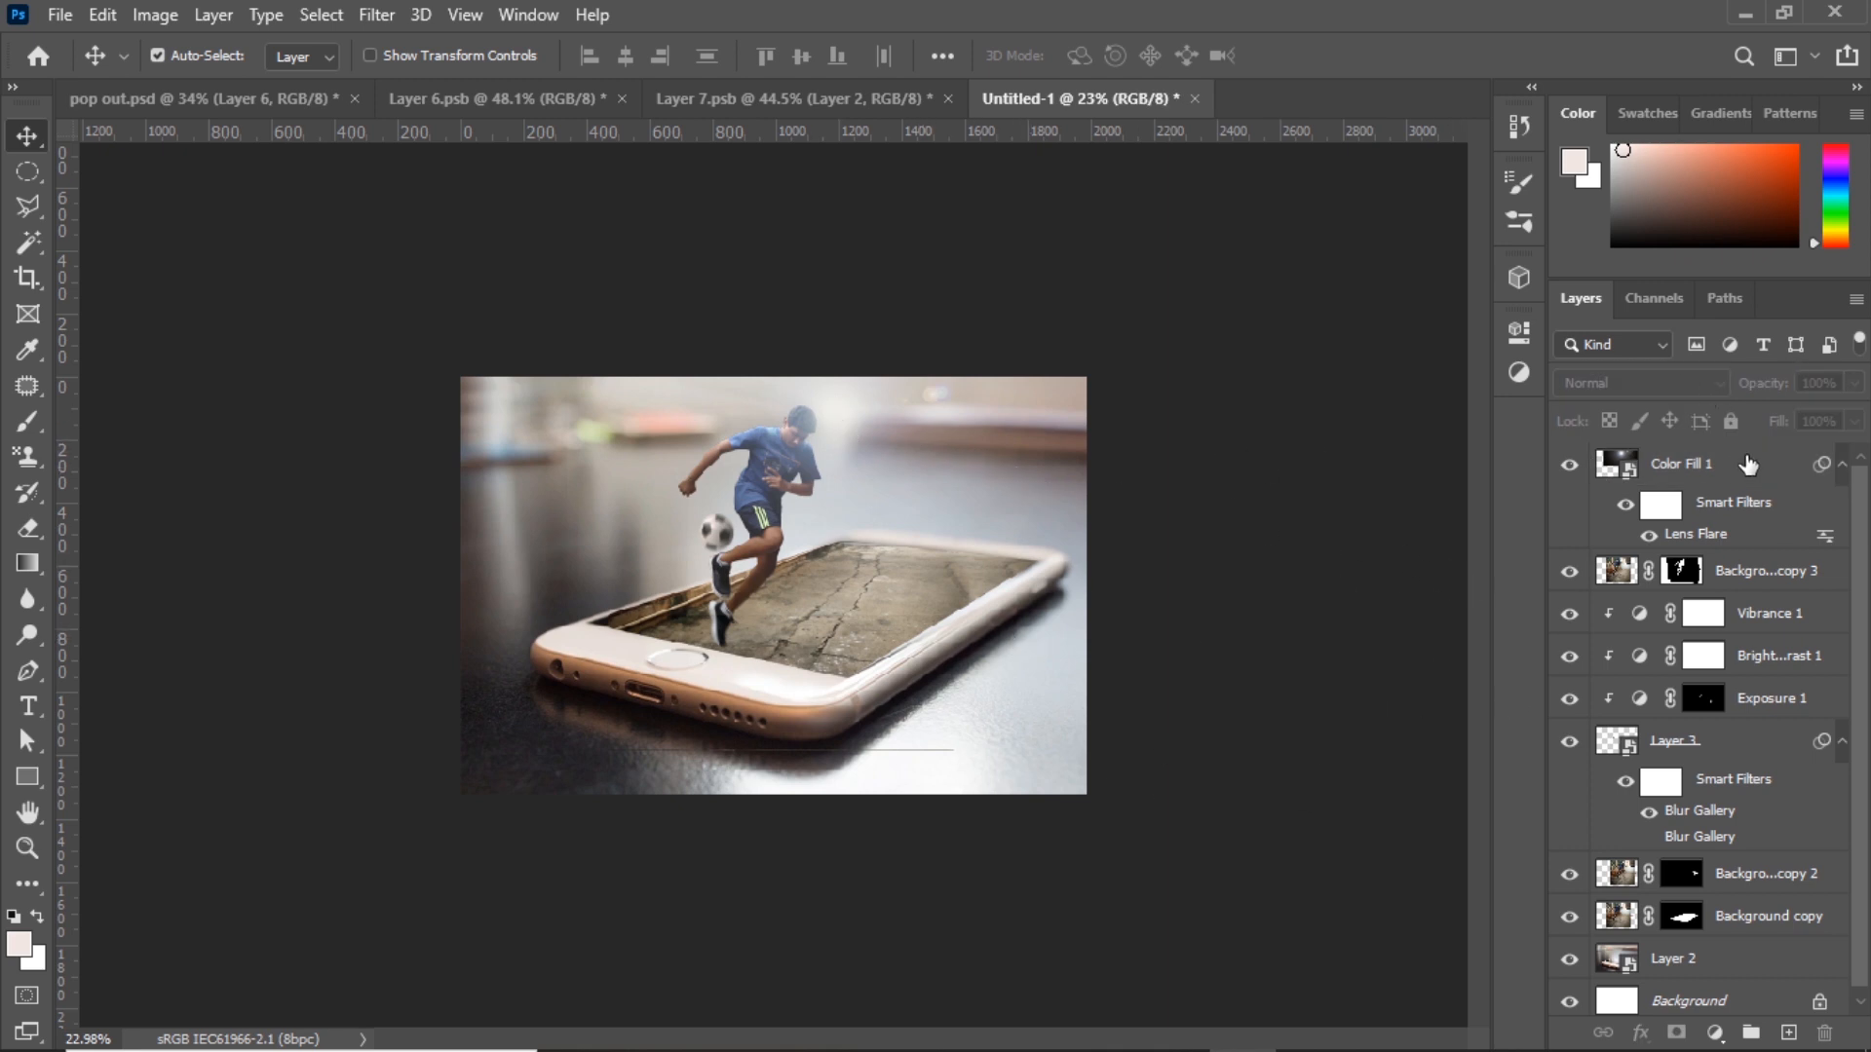
- Stamp all visible layers into a new merged layer above the lens flare, and convert it to a smart object
click(1717, 469)
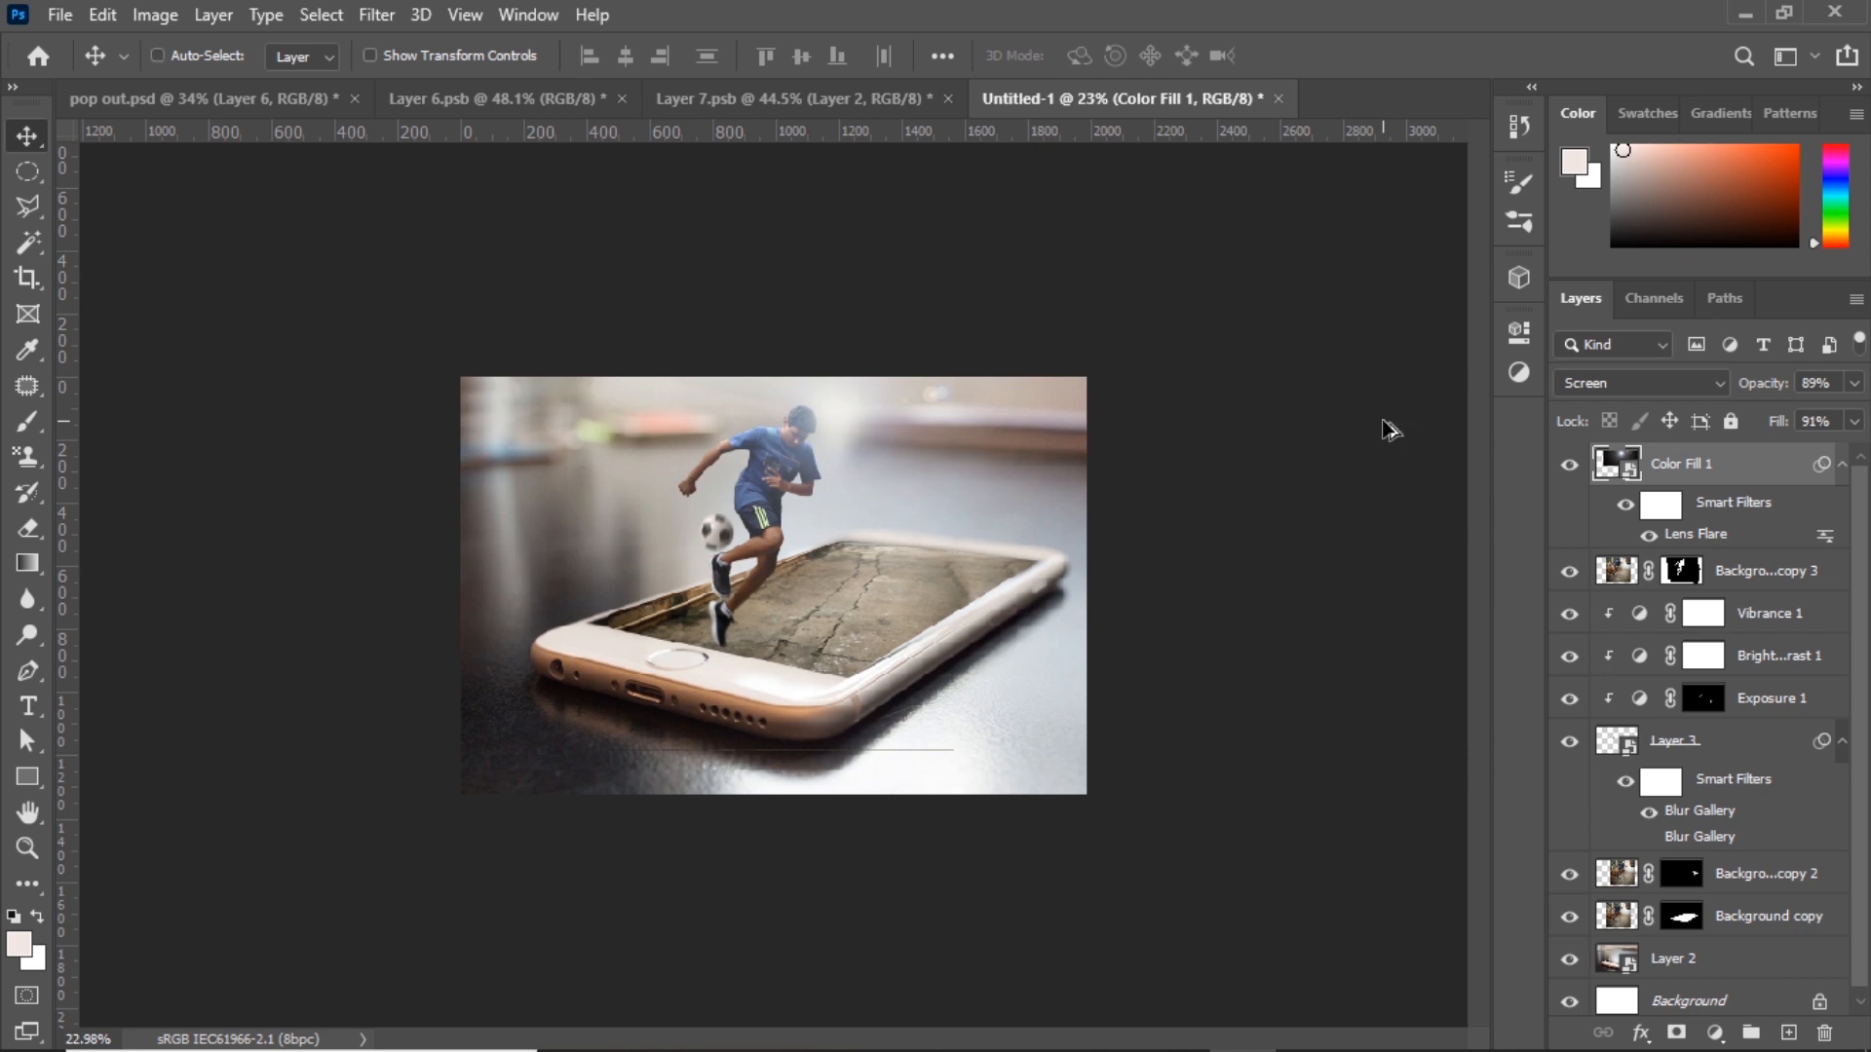
key(ctrl+alt+shift+e)
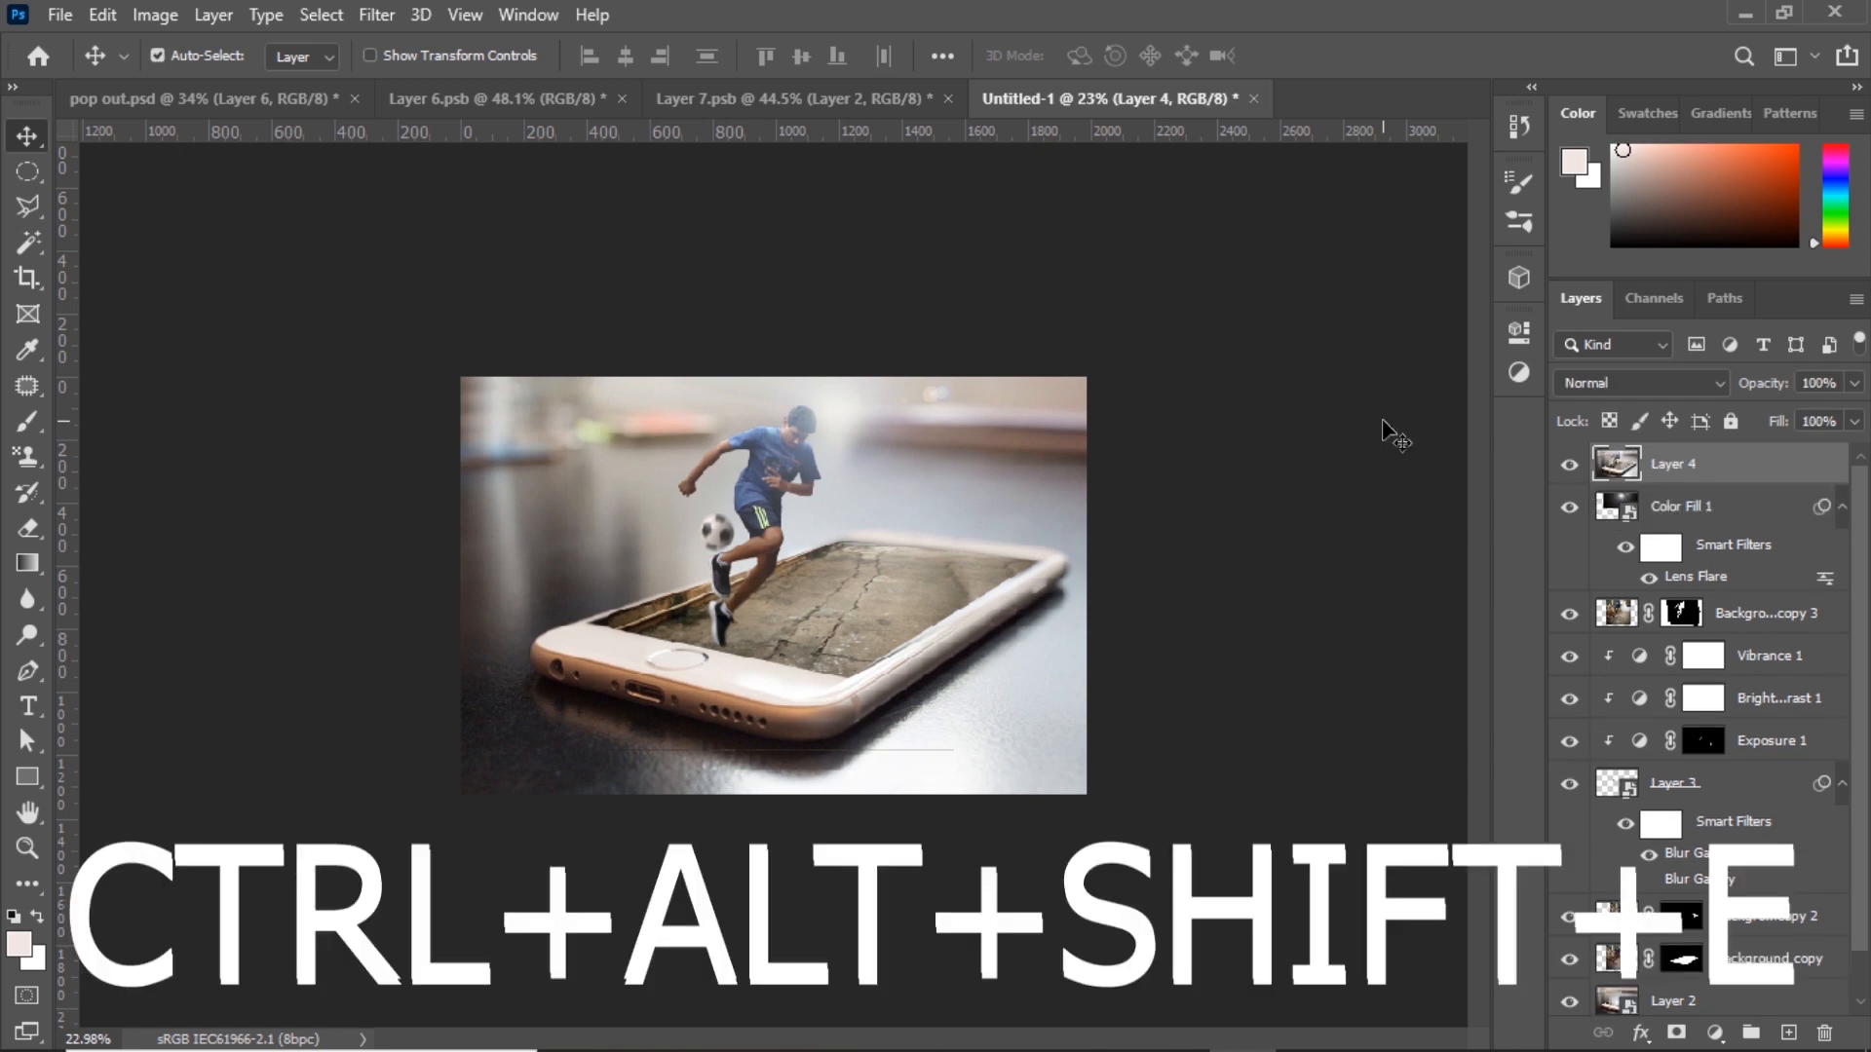
drag(1014, 419, 1005, 524)
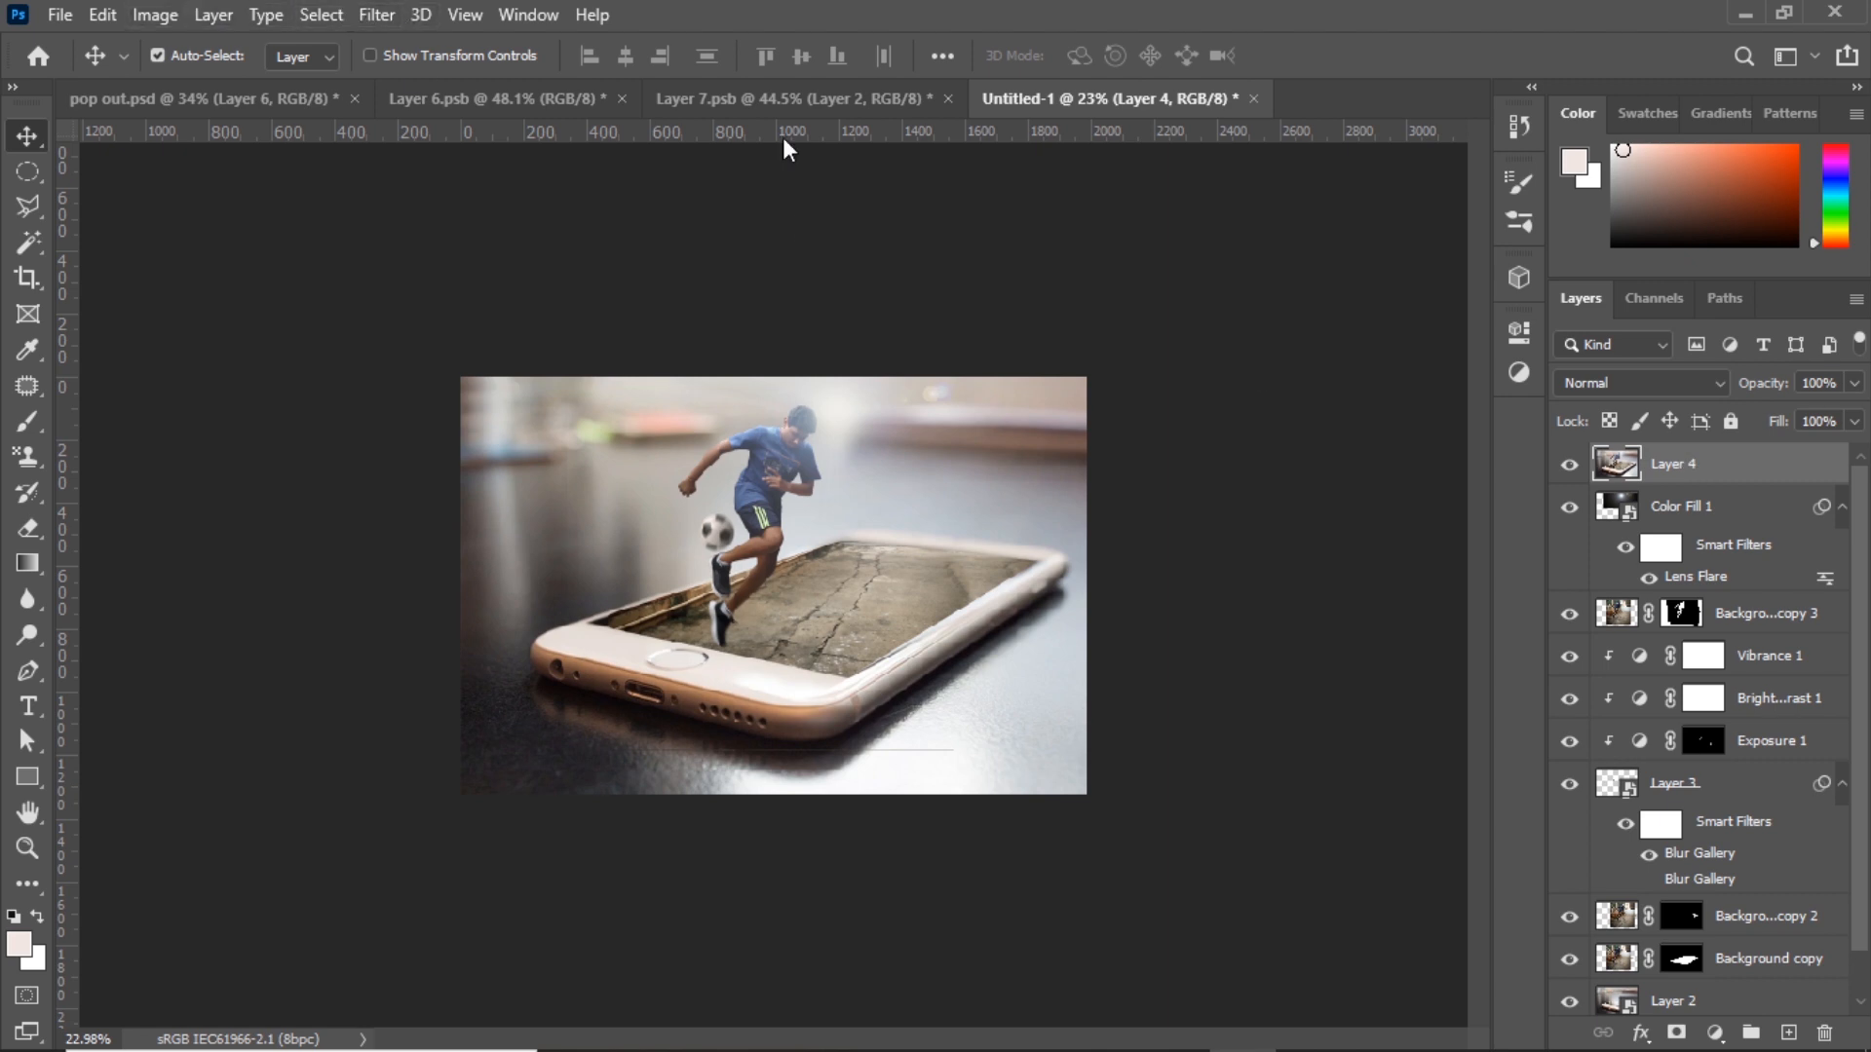
right_click(1798, 446)
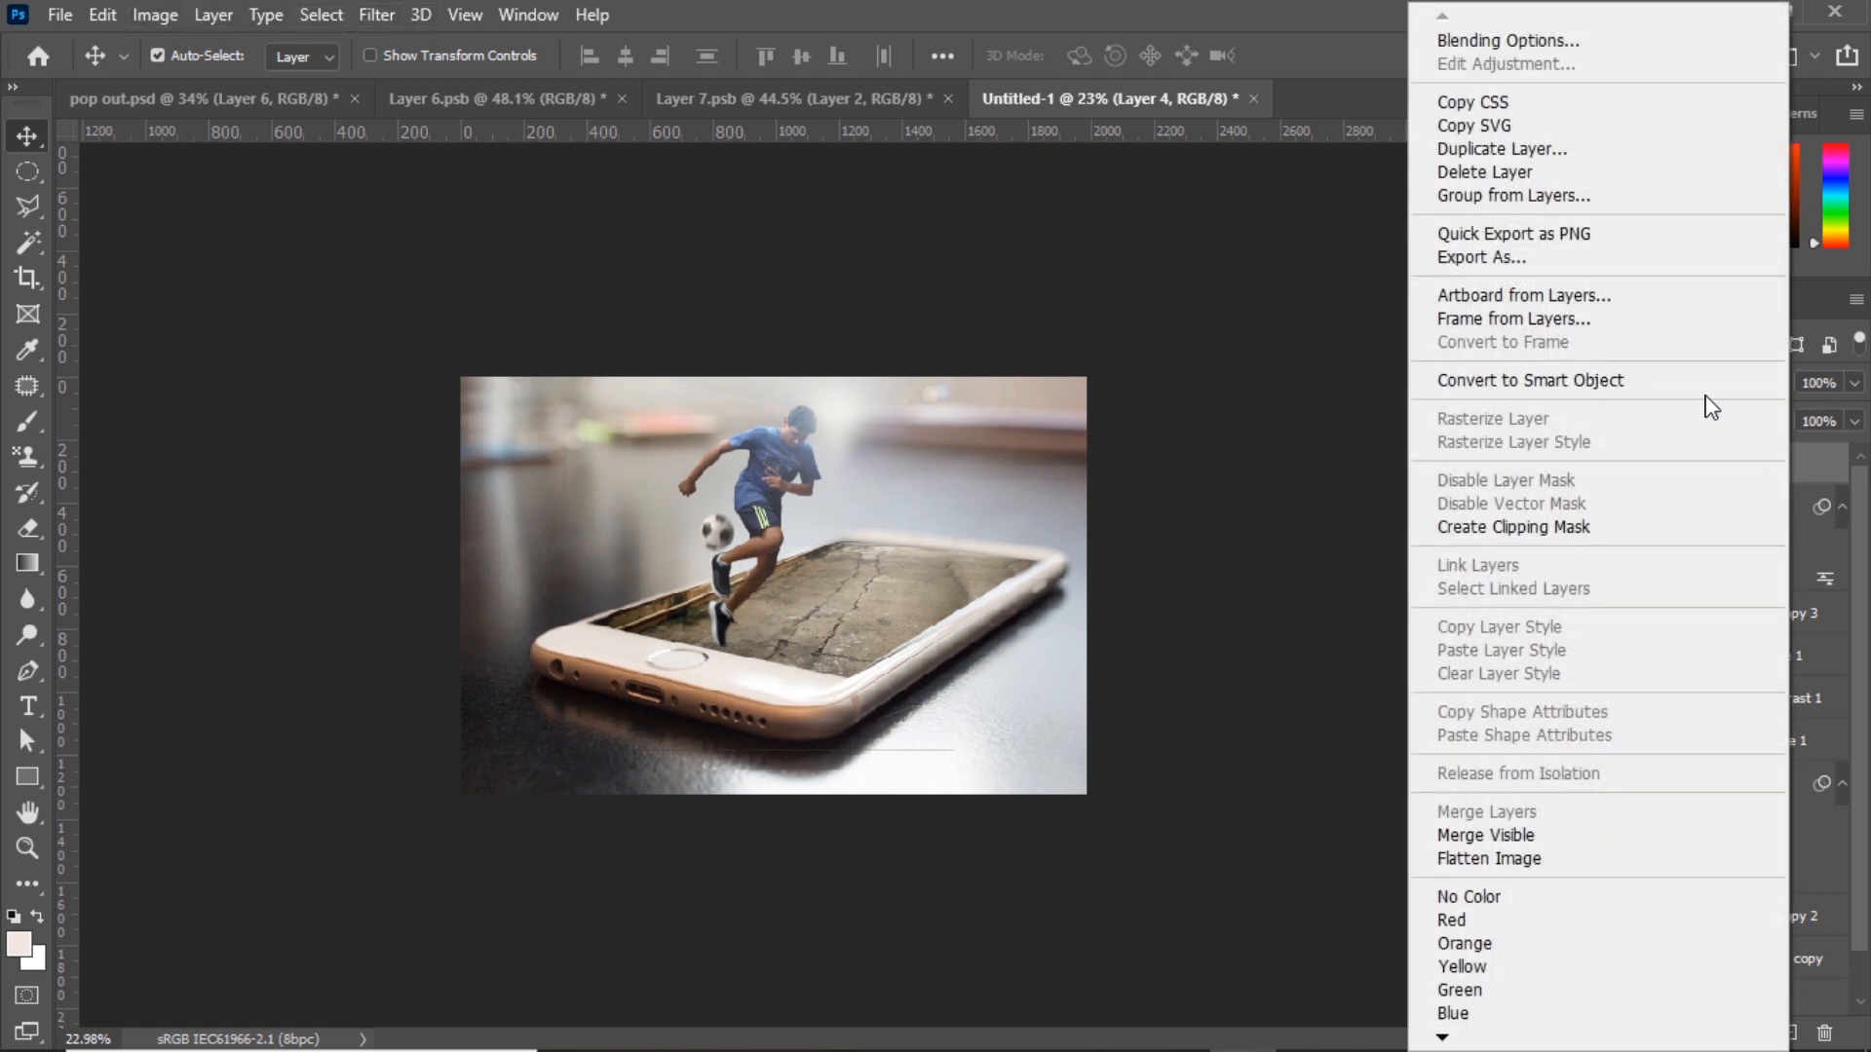
click(1692, 387)
- Try Camera Raw split toning on the merged layer, with the highlights at hue 35 and saturation 14
click(376, 15)
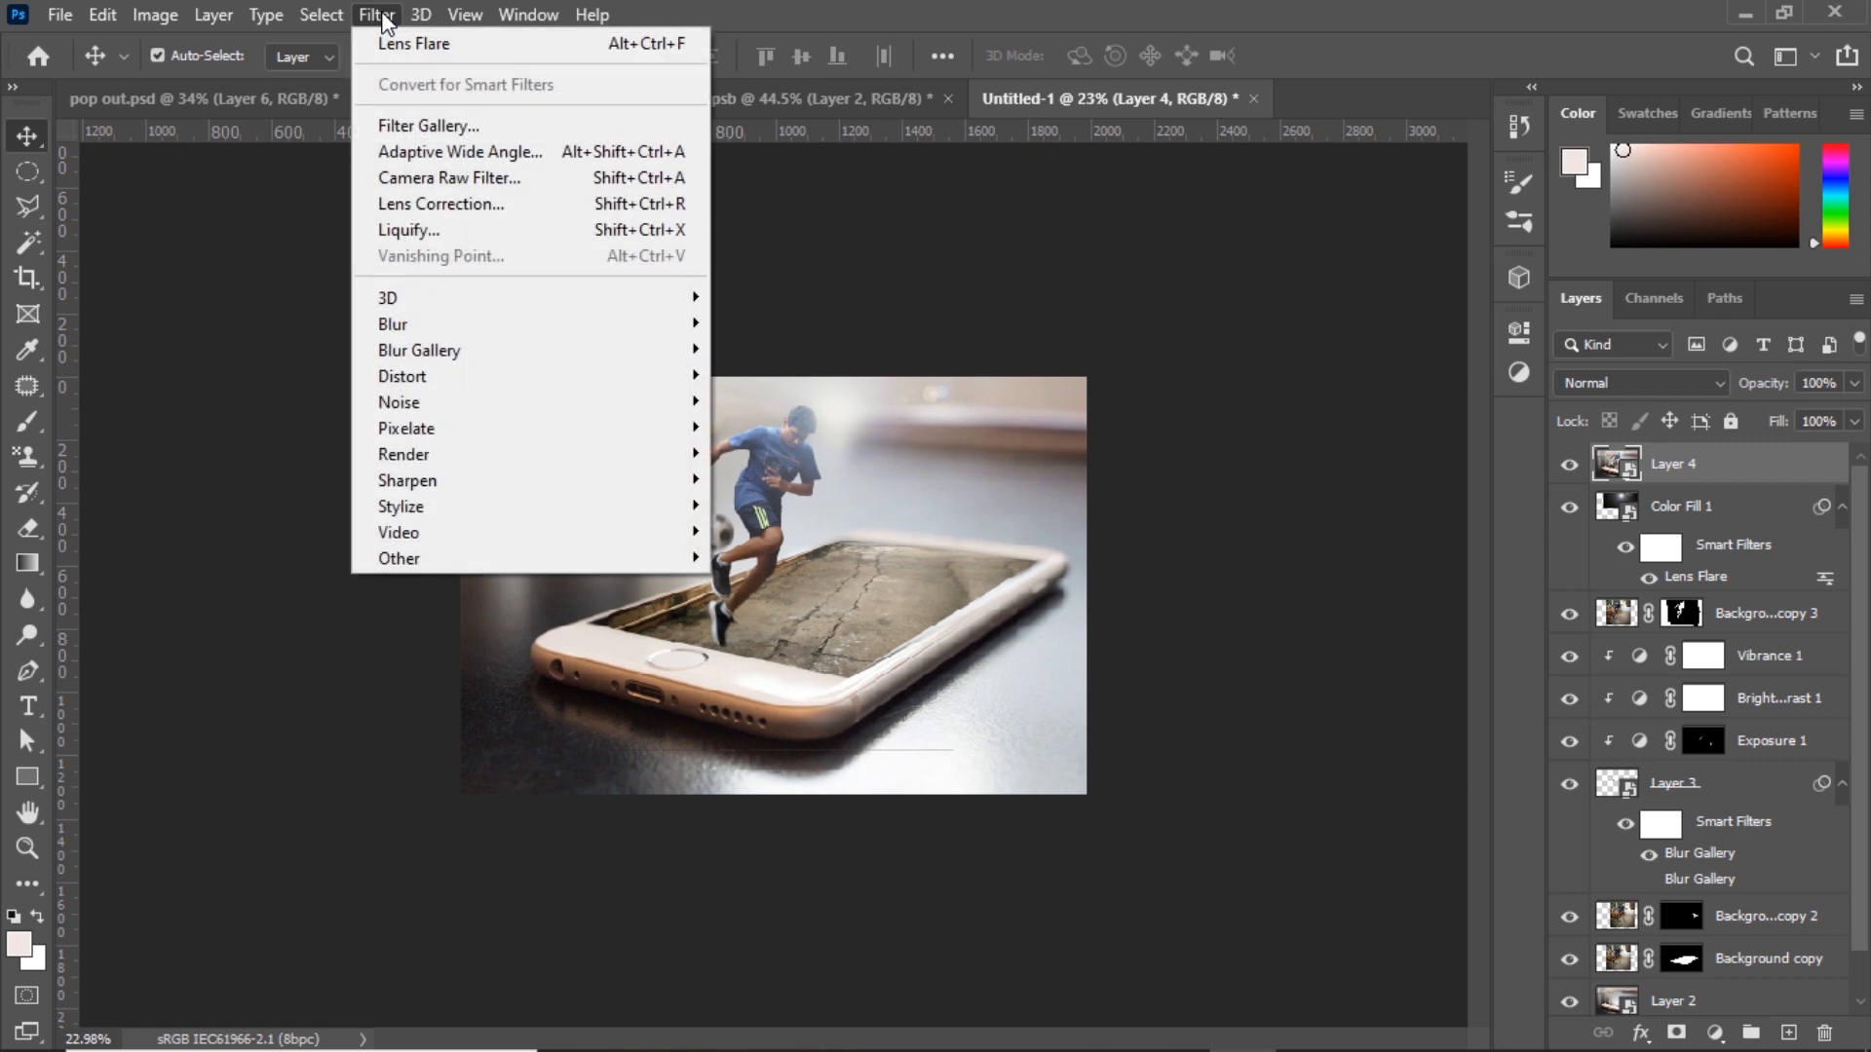
click(456, 204)
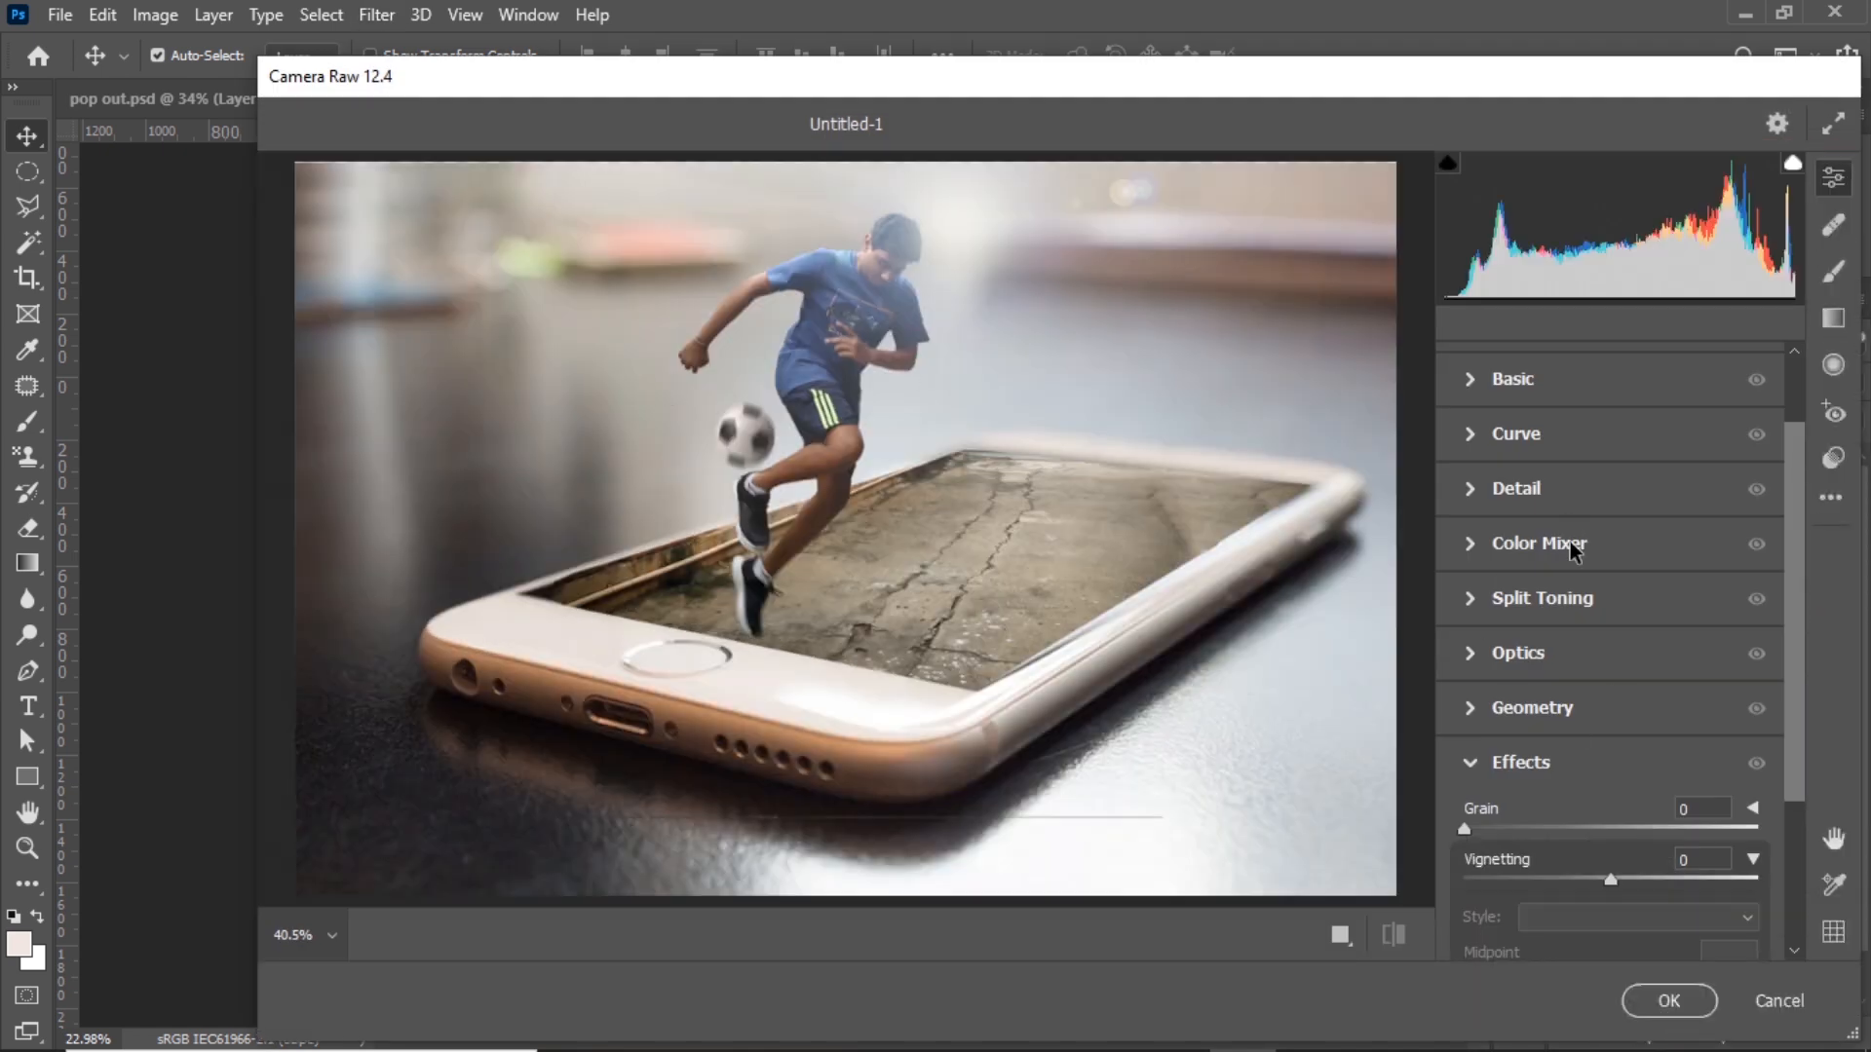
click(1471, 598)
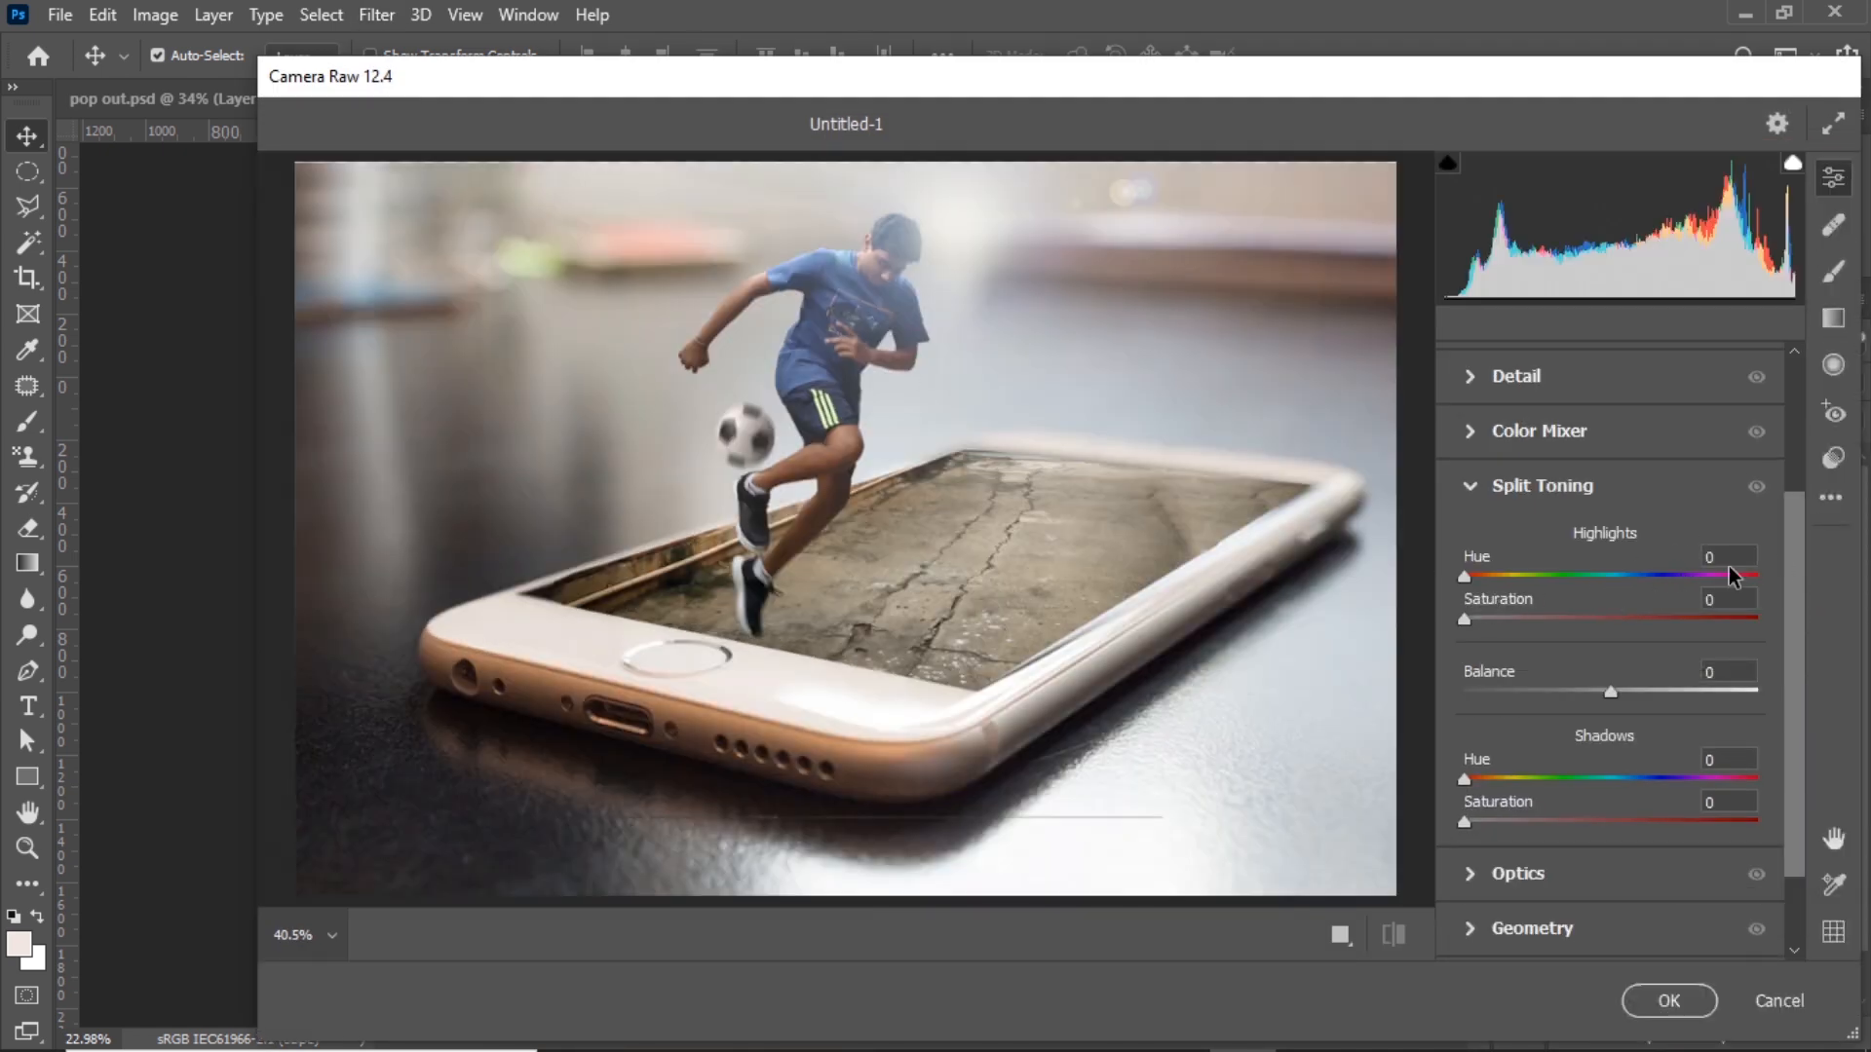
click(1732, 547)
text(24)
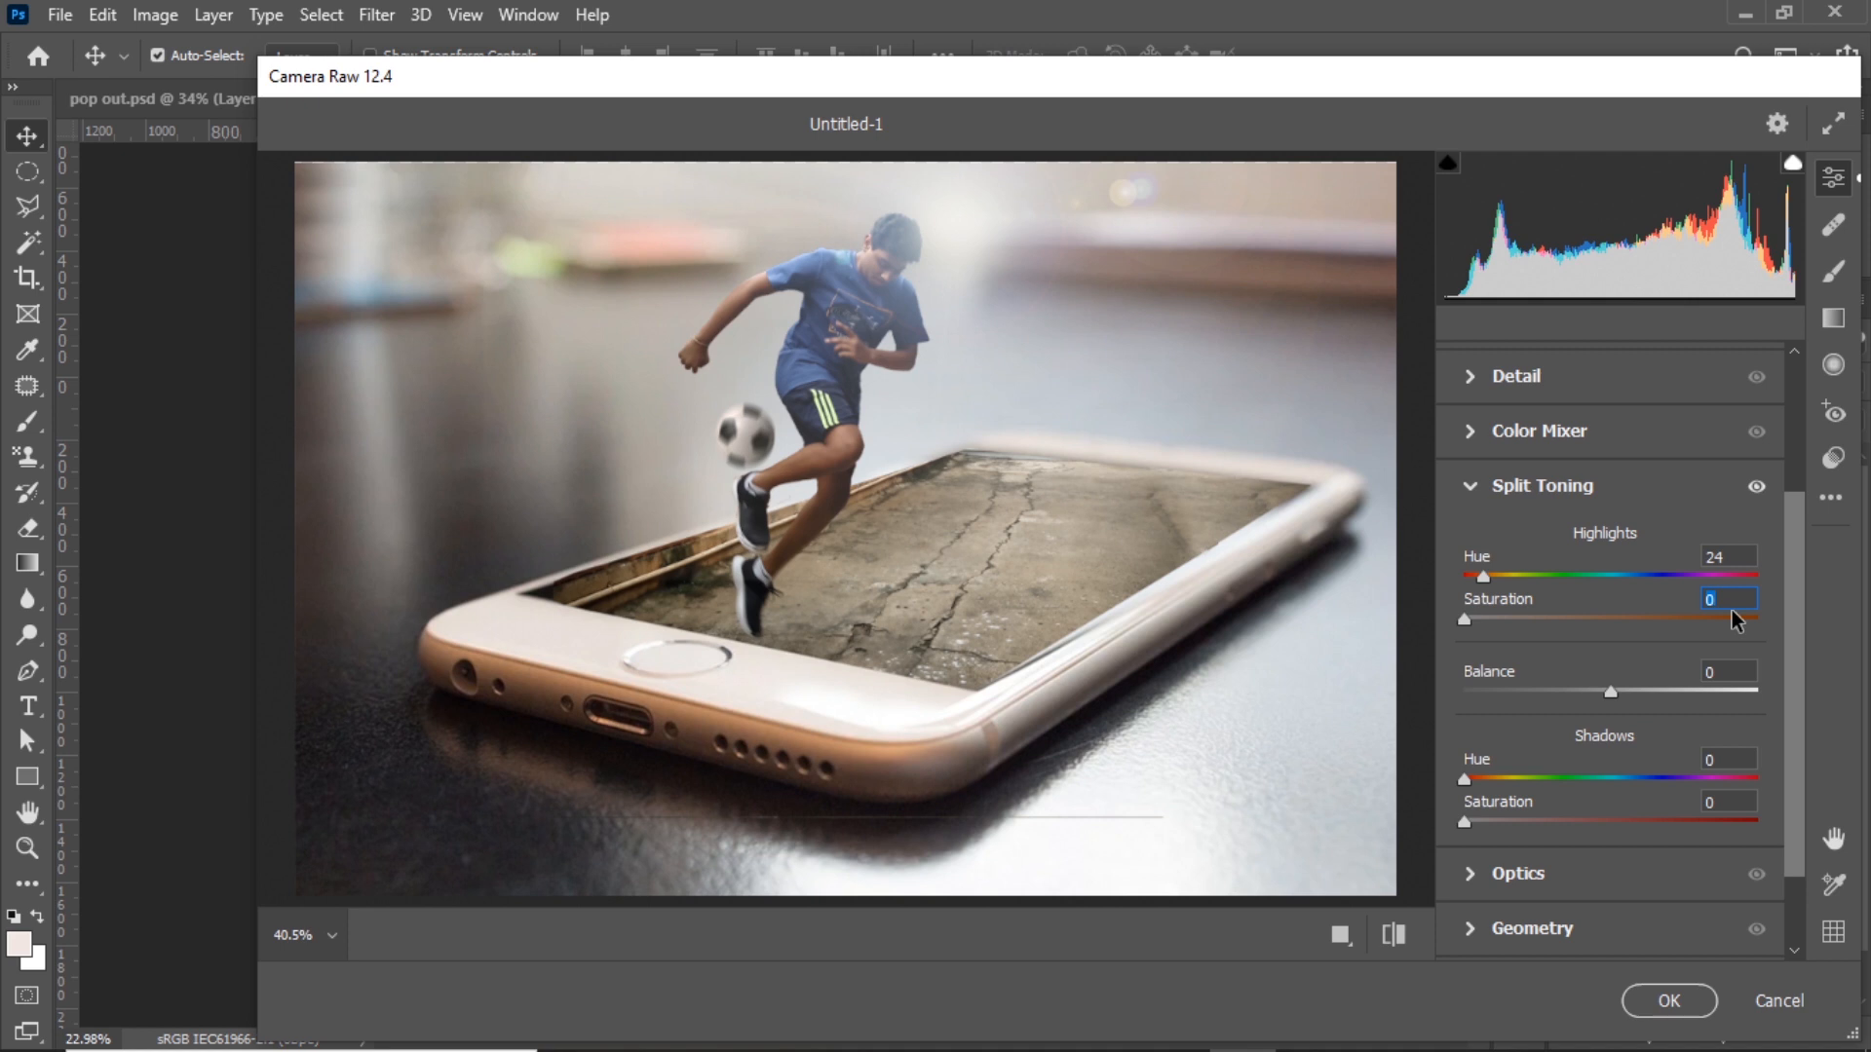
text(14)
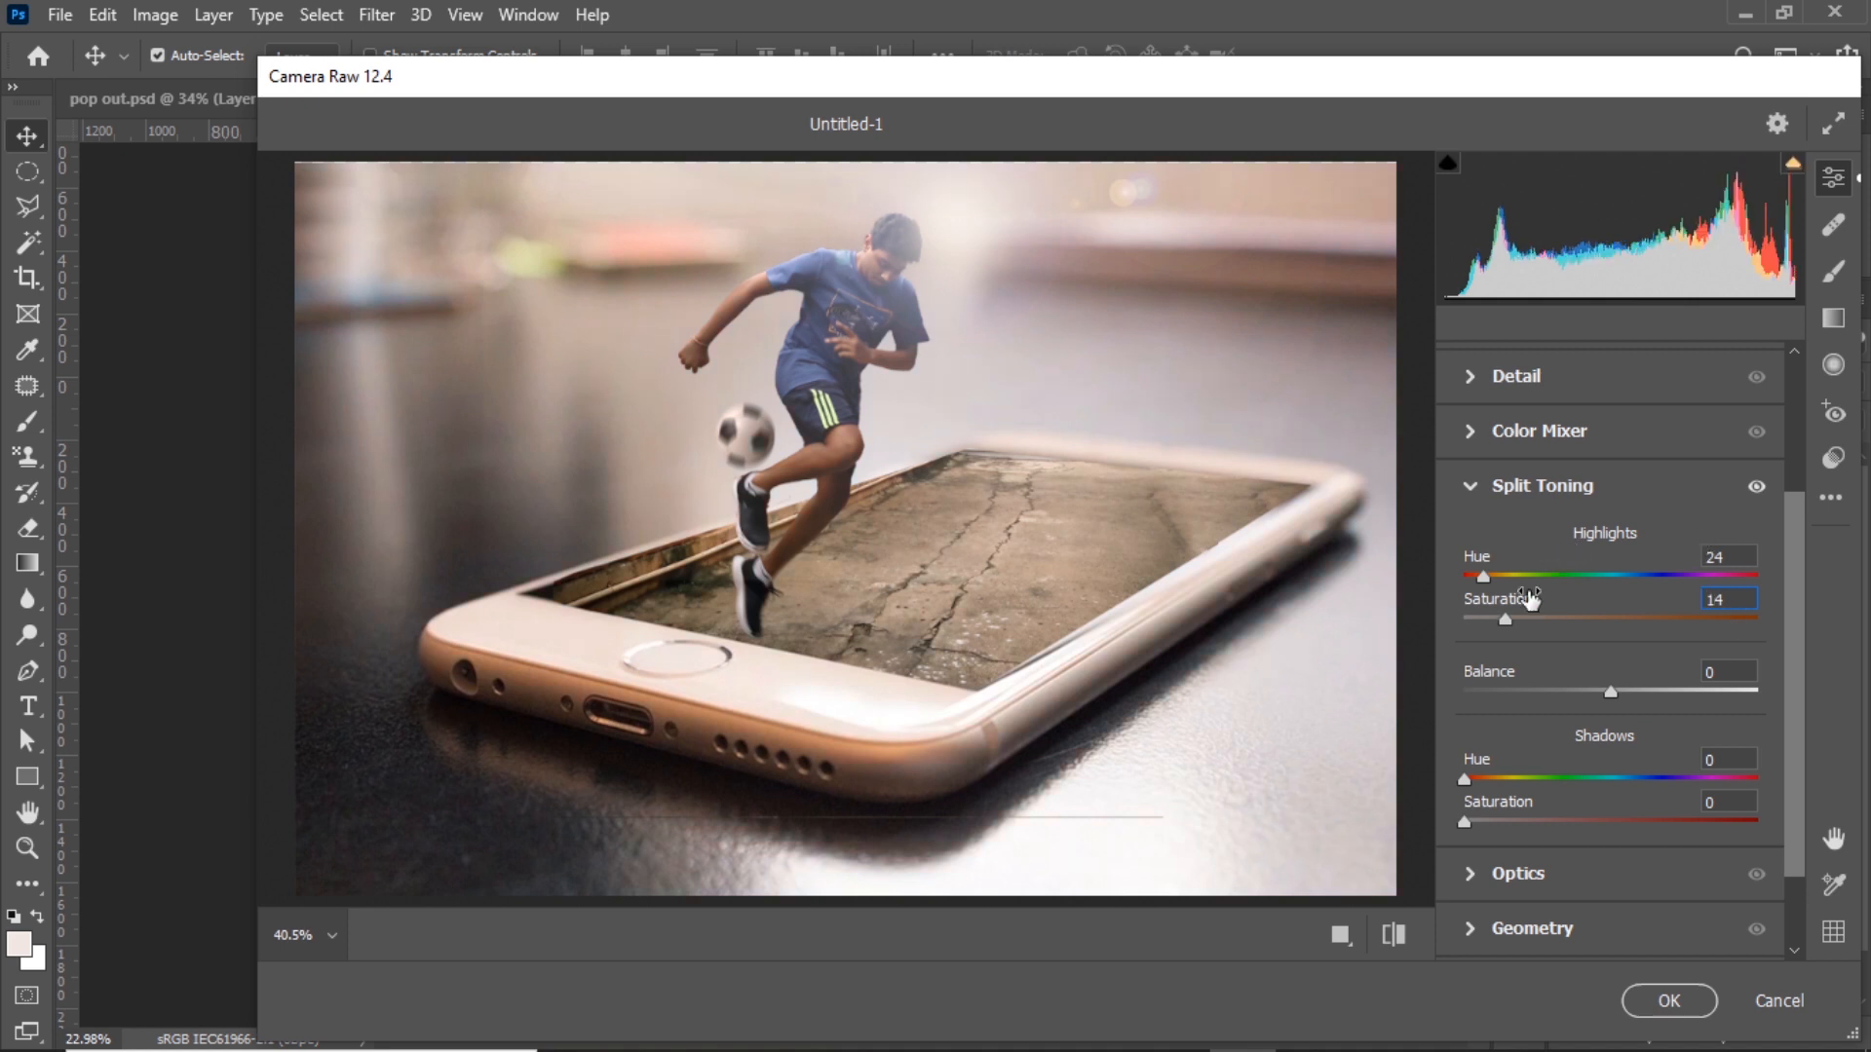
drag(1483, 577, 1497, 583)
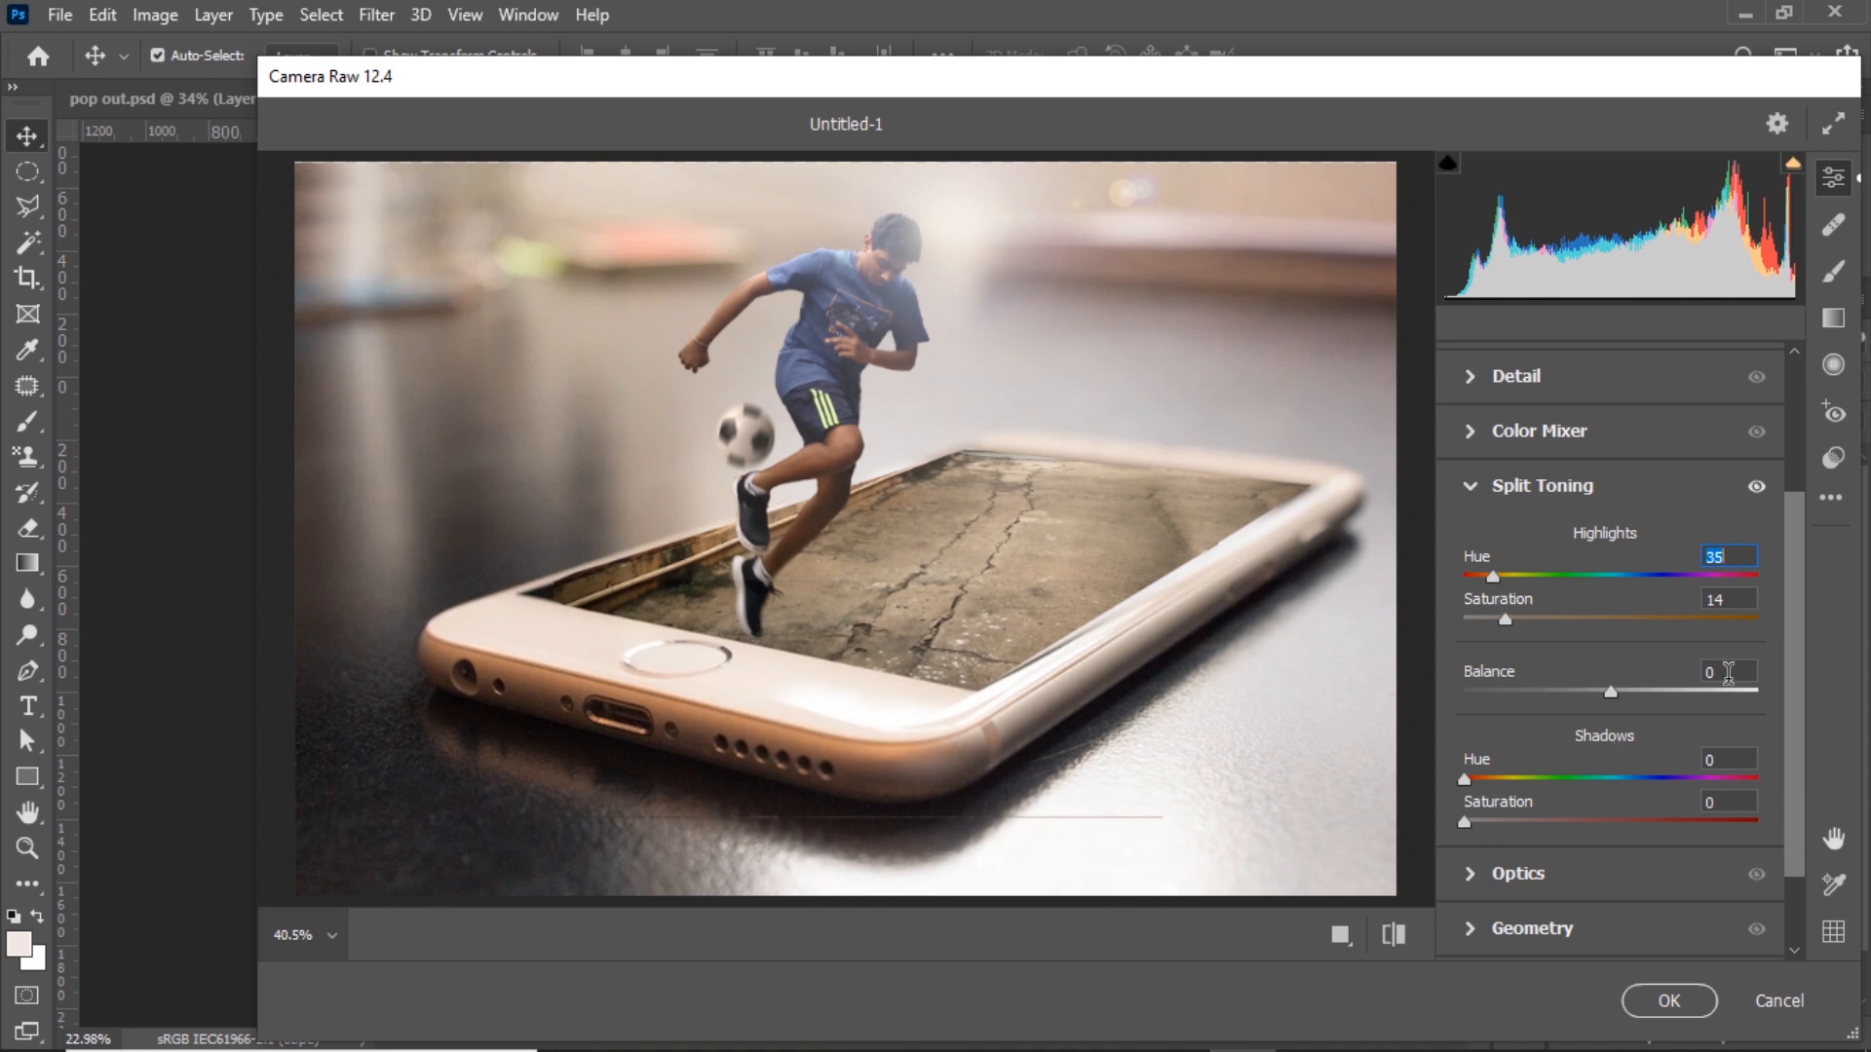
- Try tinting the shadows with hue 274 and saturation 21, and cancel the Camera Raw filter
click(1665, 777)
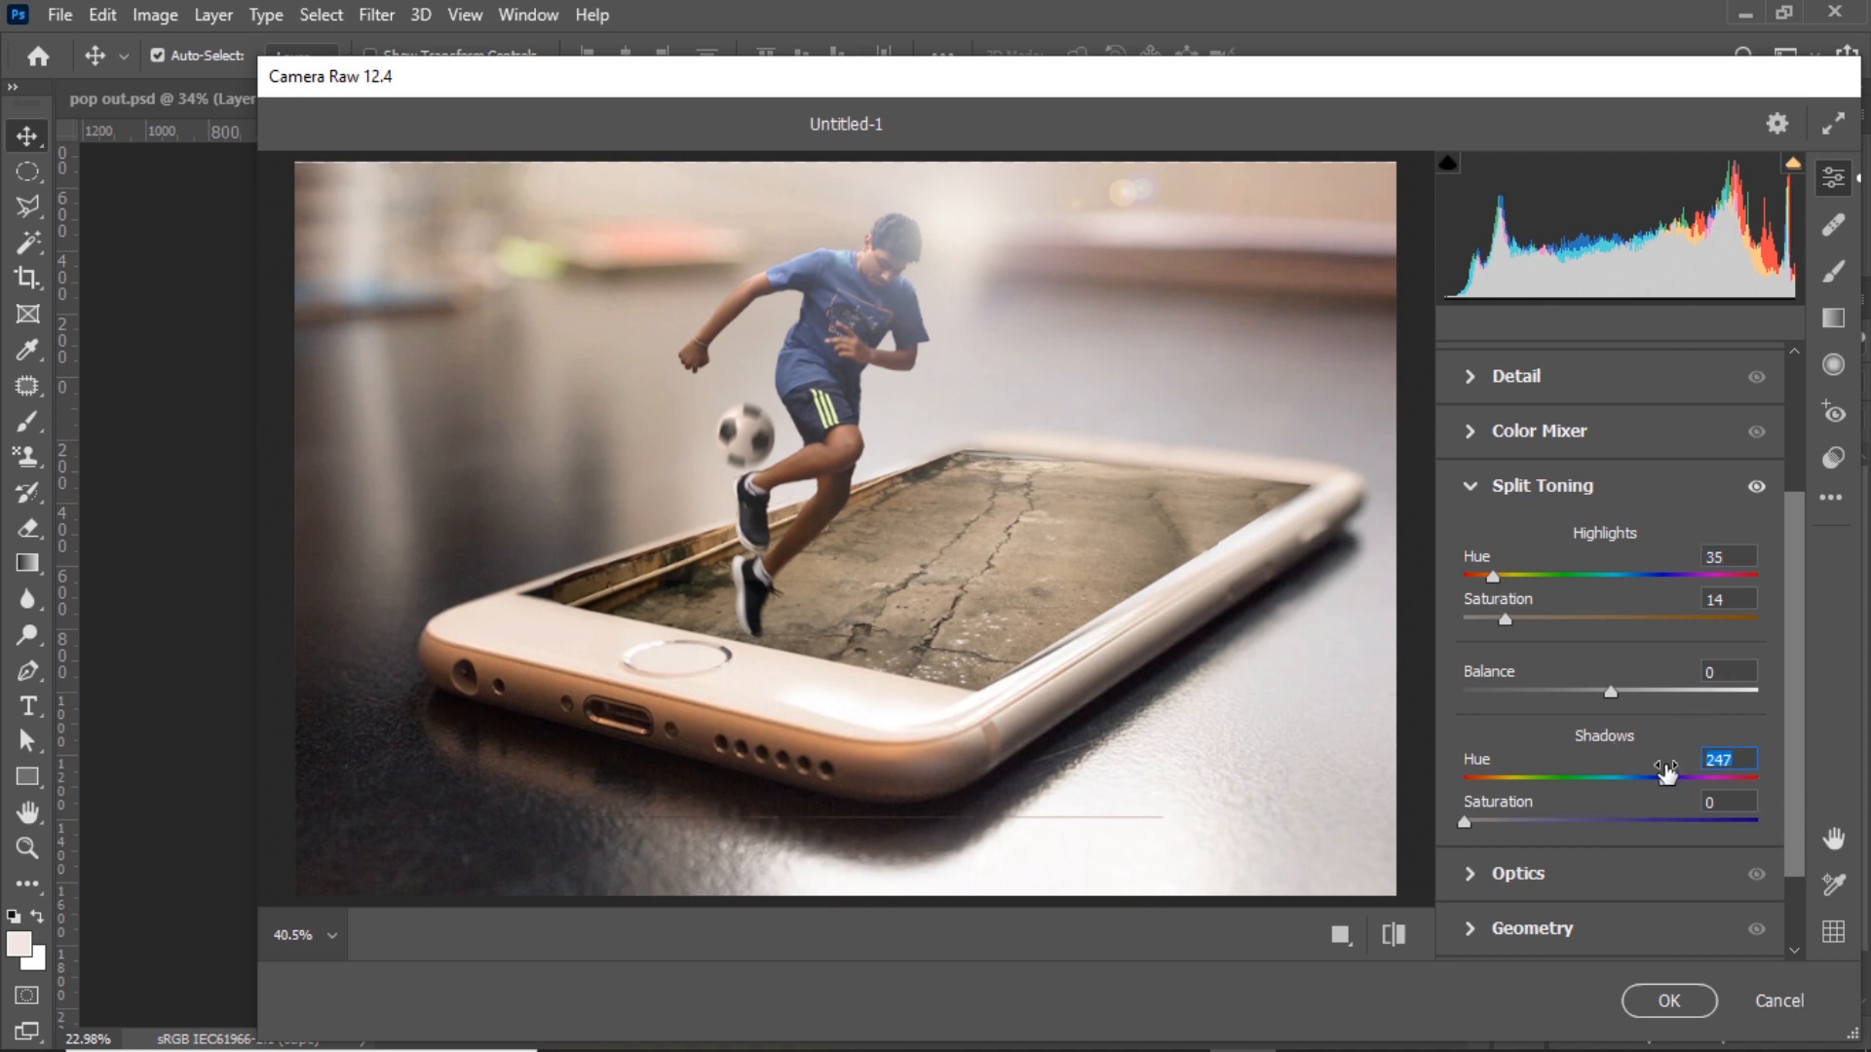
key(BackSpace)
text(274)
drag(1498, 820, 1525, 818)
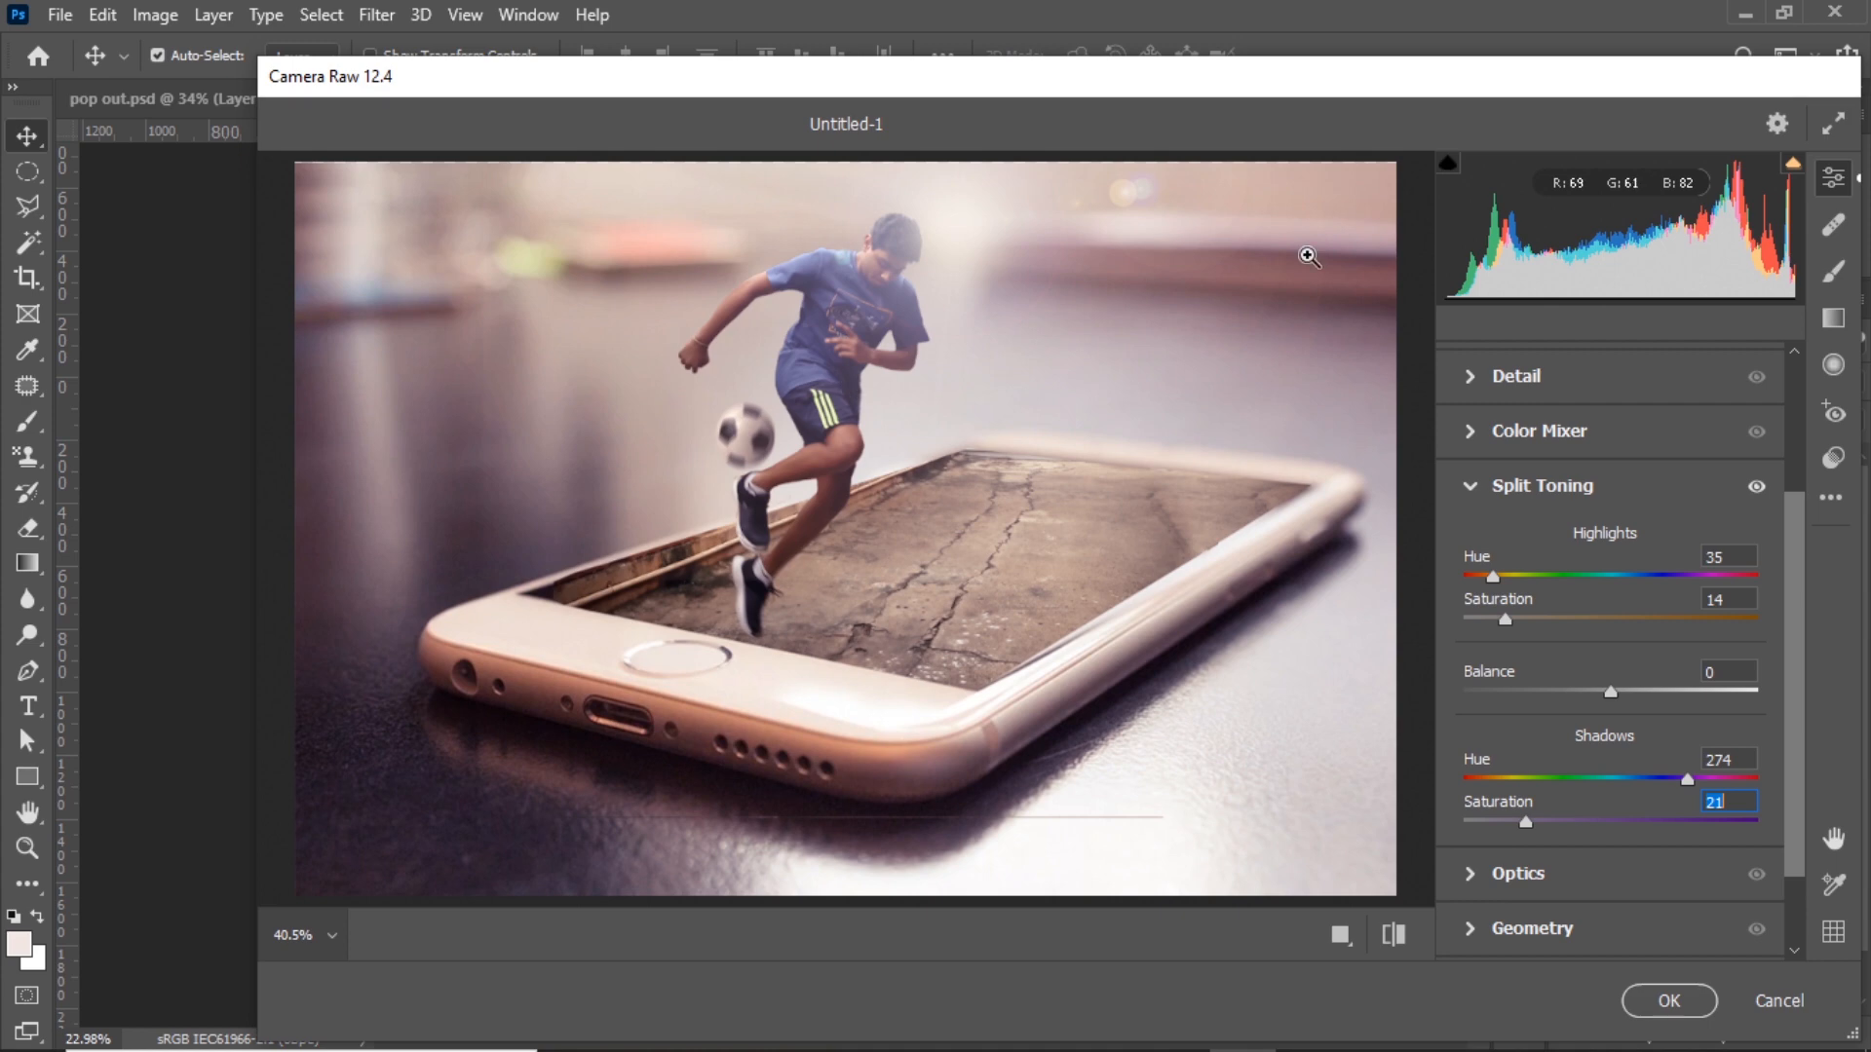
click(1774, 1003)
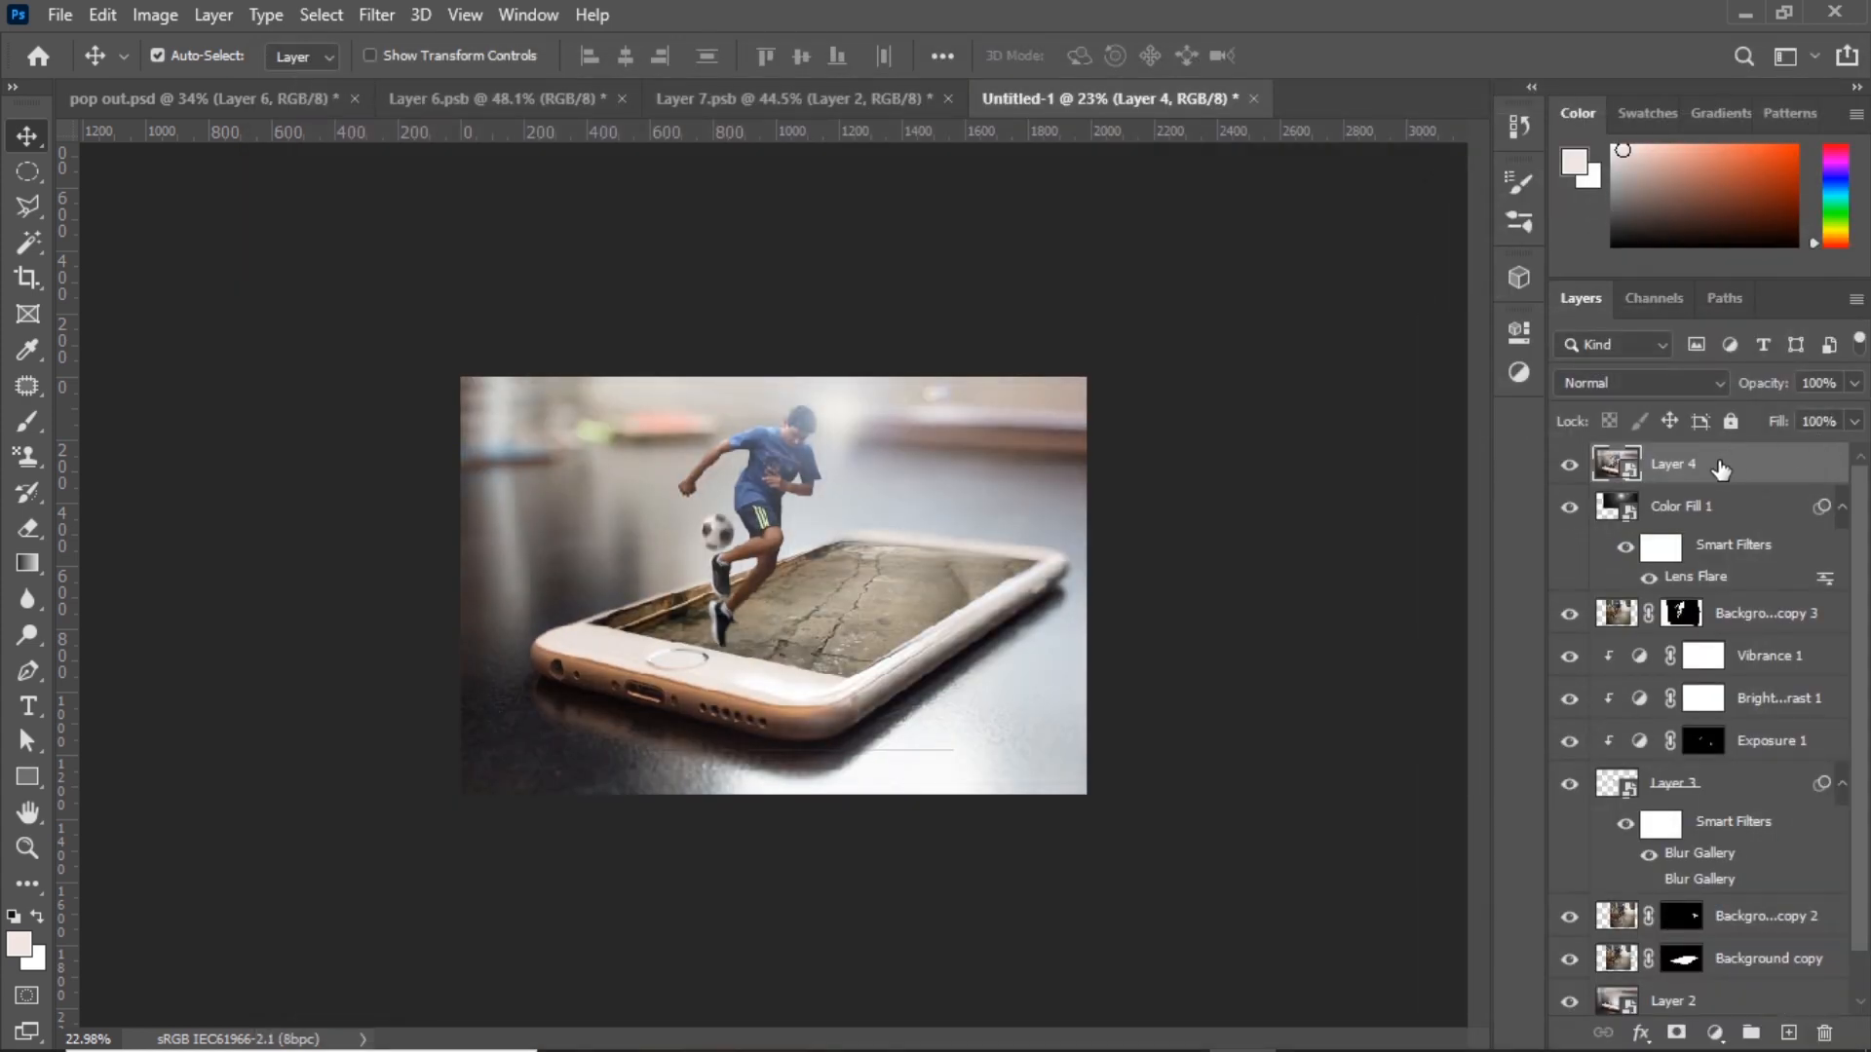
- Apply HDR Toning with the Local Adaptation method, flattening the document and adjusting the edge glow radius, strength and gamma
click(151, 17)
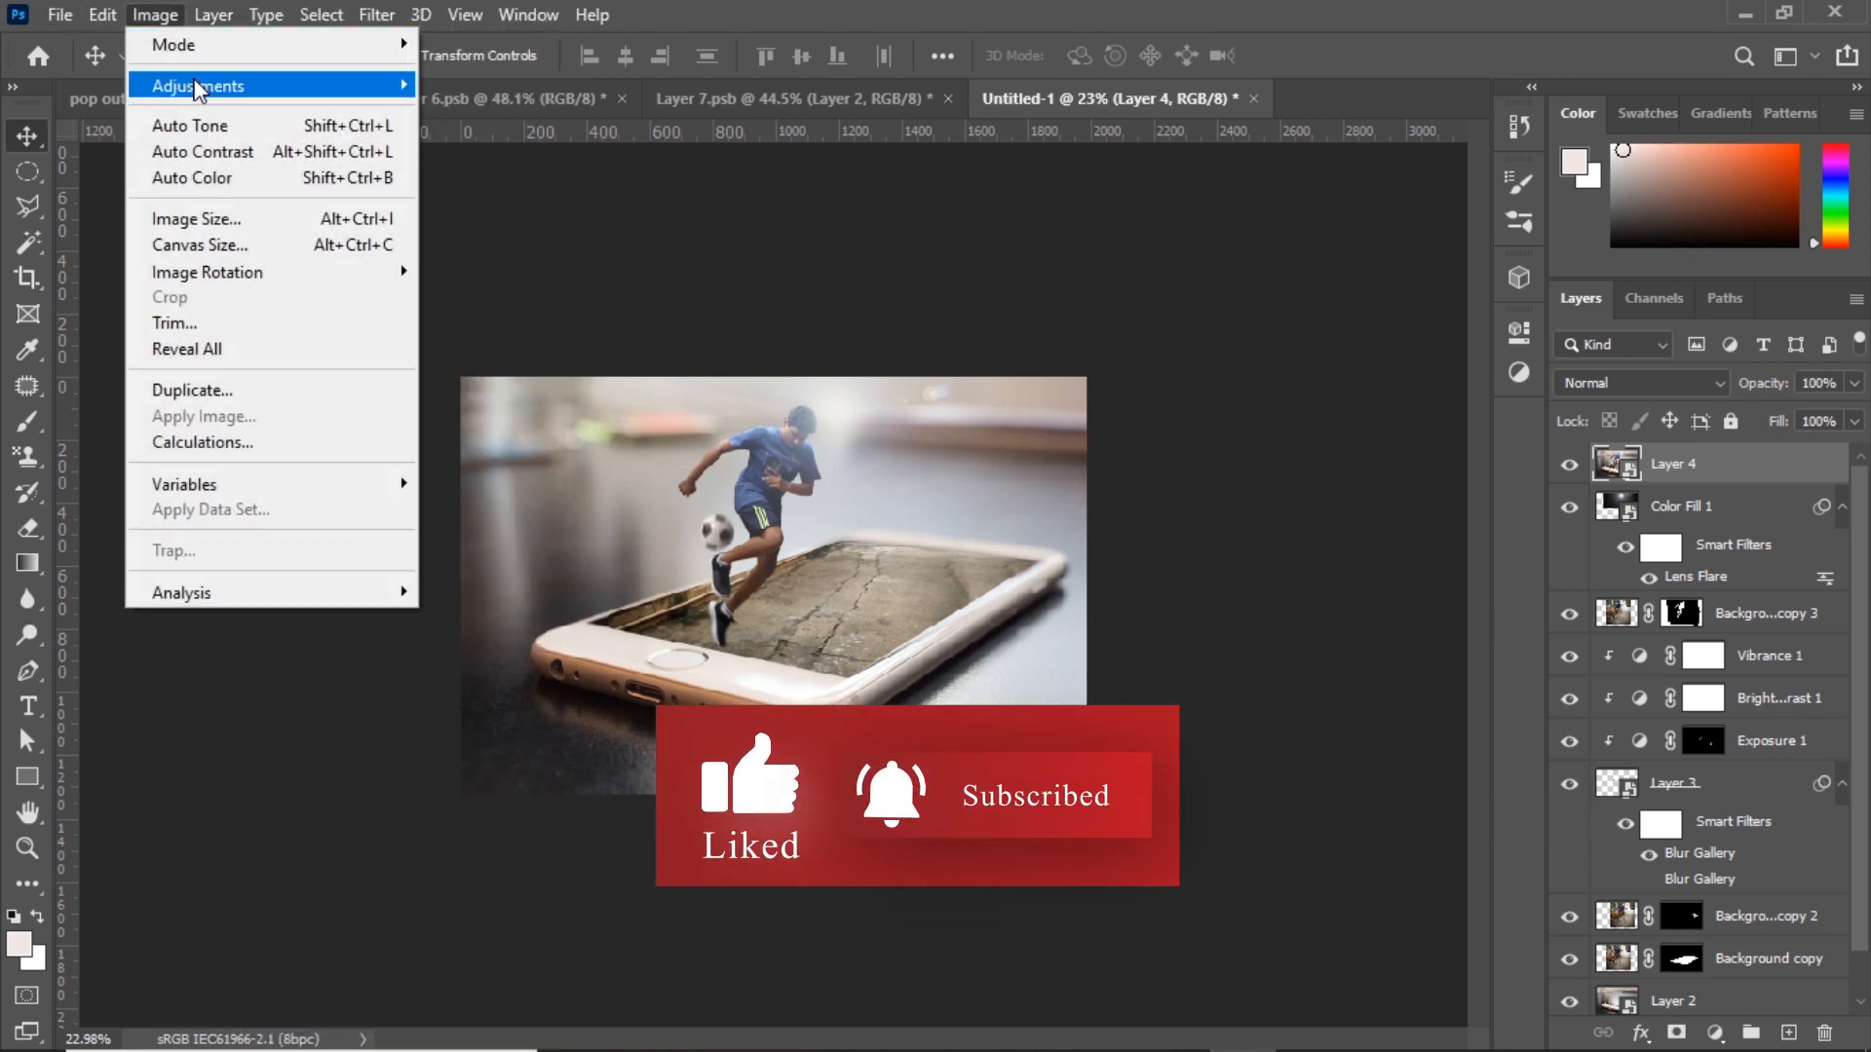
mouse_move(407, 76)
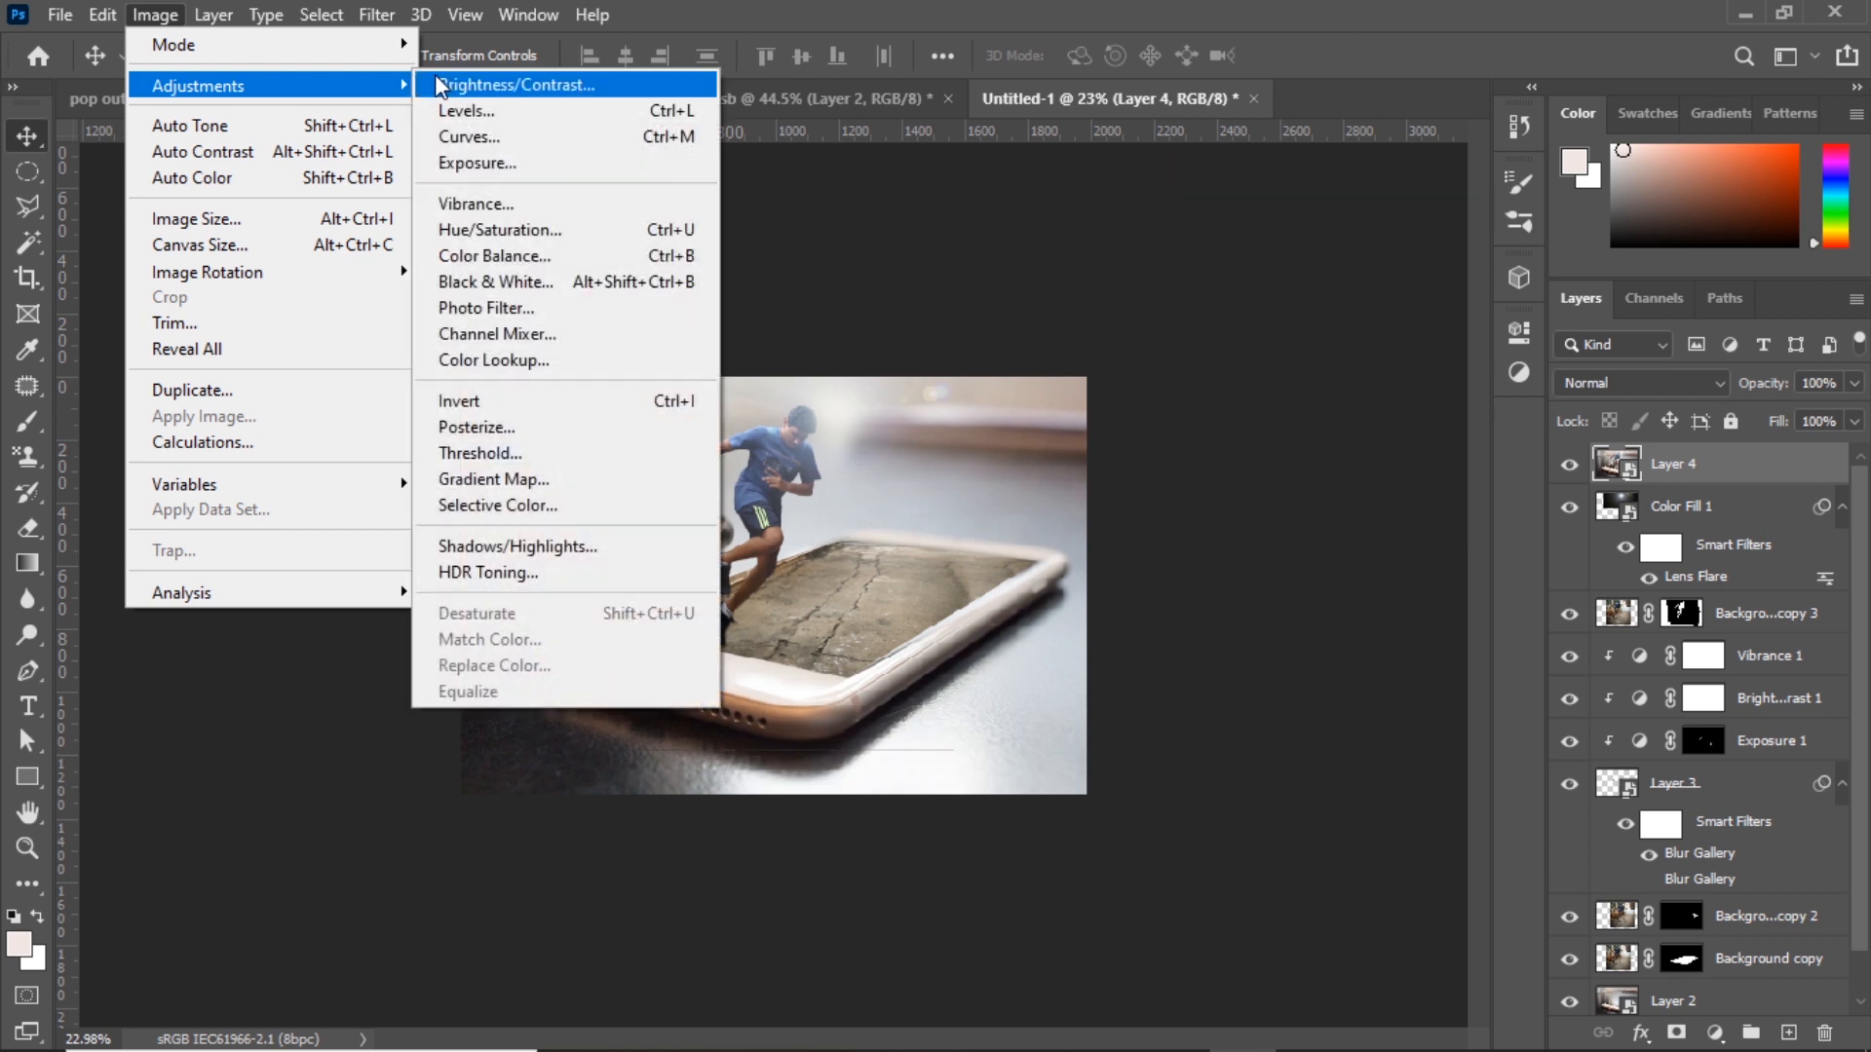
click(540, 577)
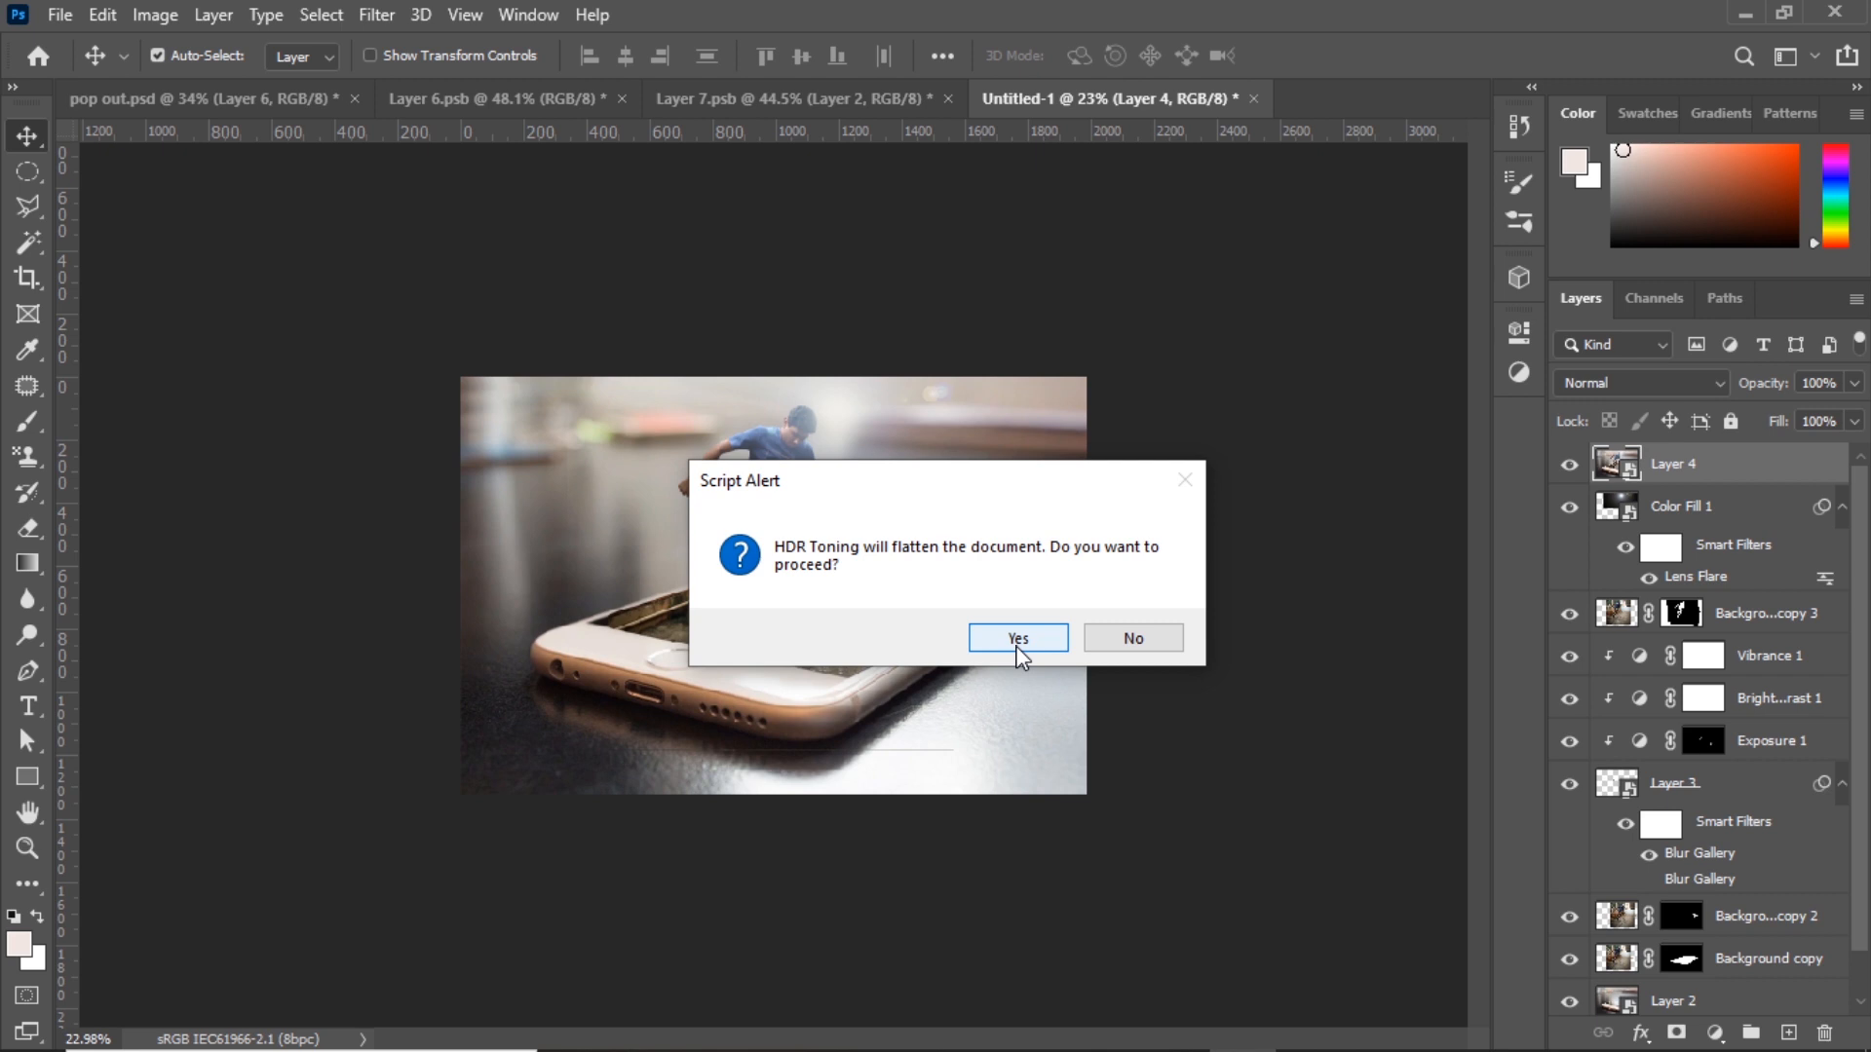
click(1016, 648)
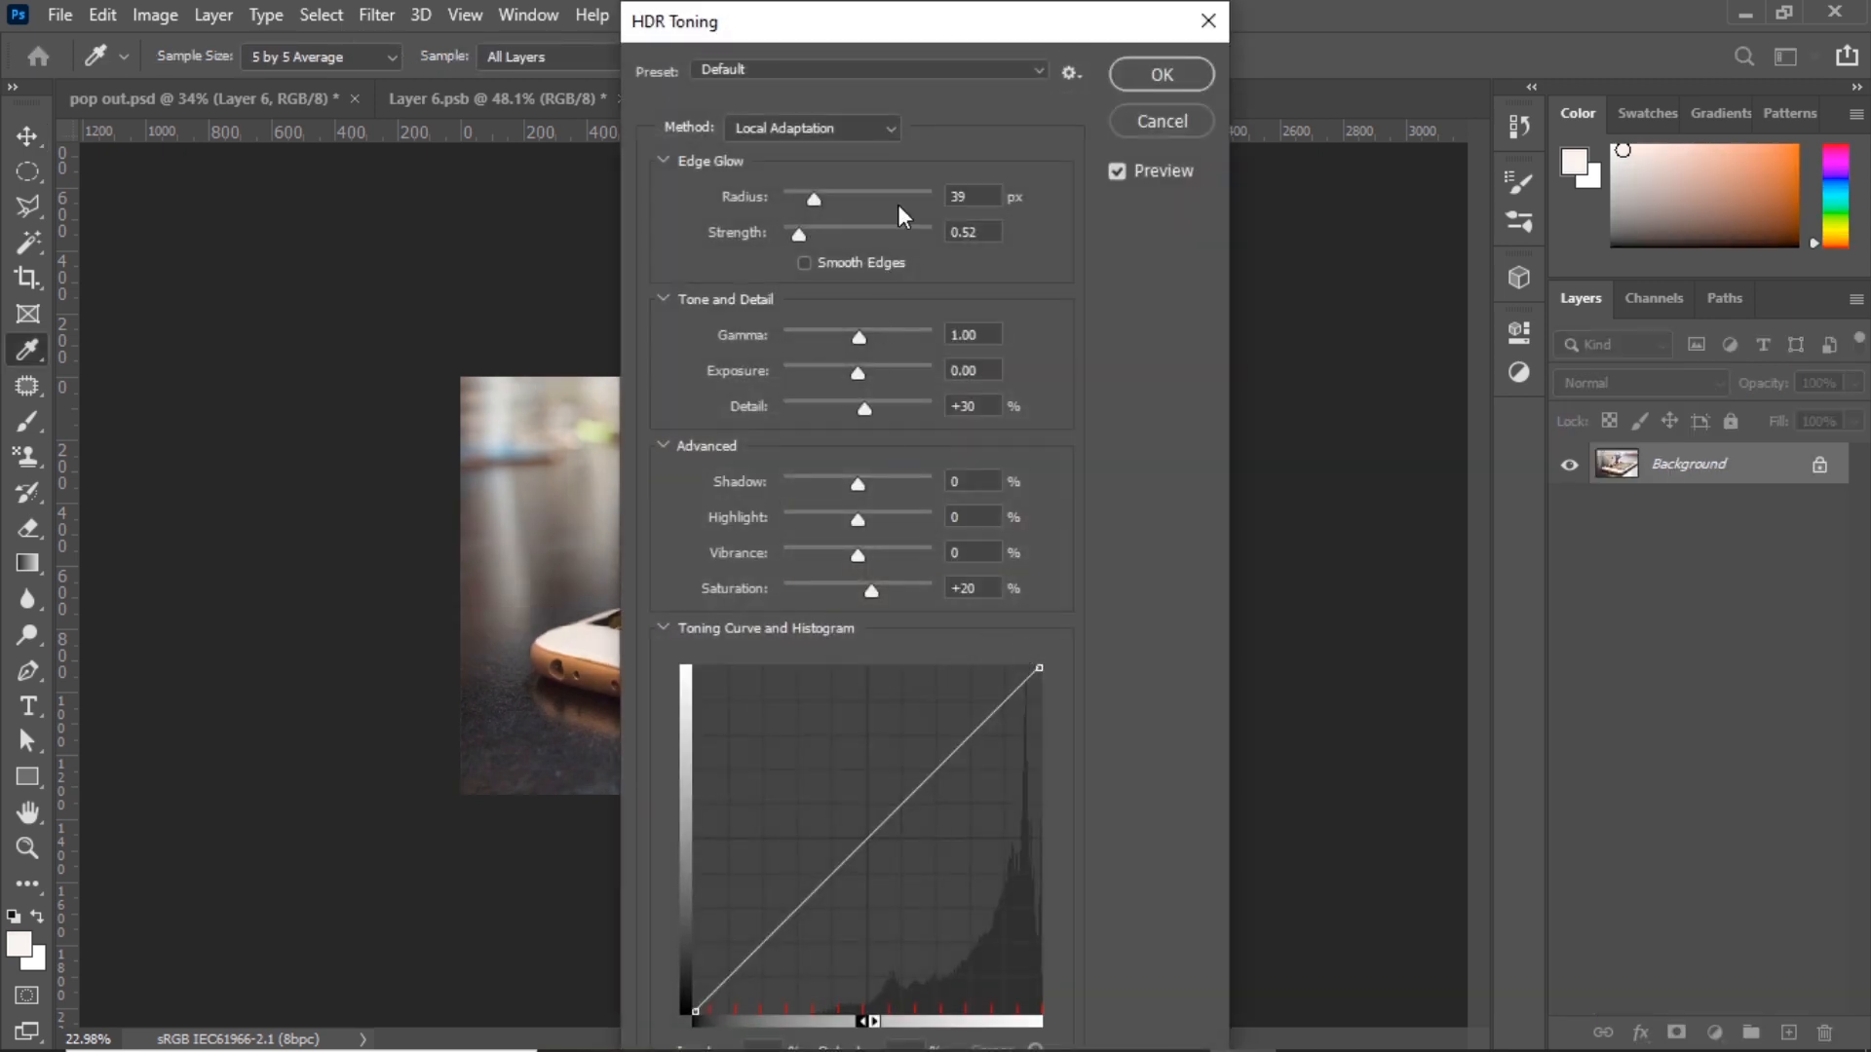
drag(965, 34, 1571, 111)
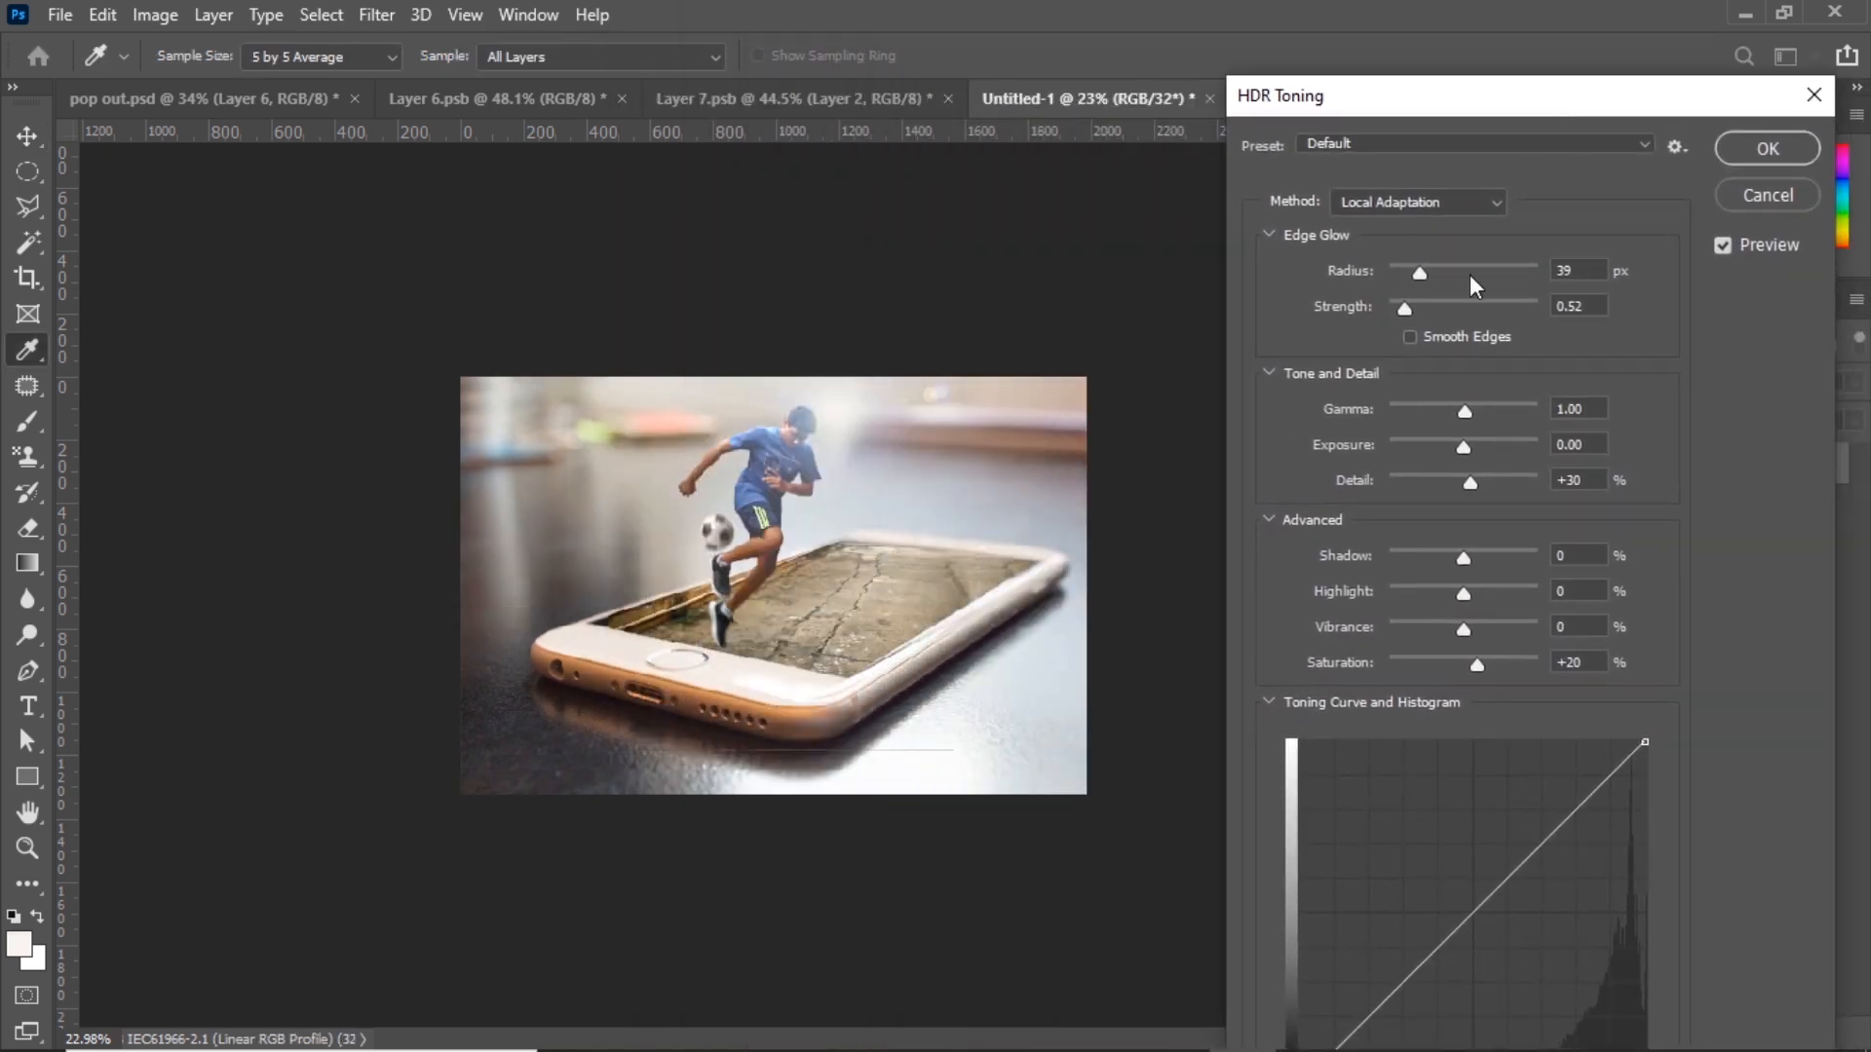
mouse_move(1437, 415)
mouse_down()
mouse_move(1475, 401)
mouse_move(1458, 406)
mouse_up()
drag(1419, 271, 1419, 304)
click(1743, 155)
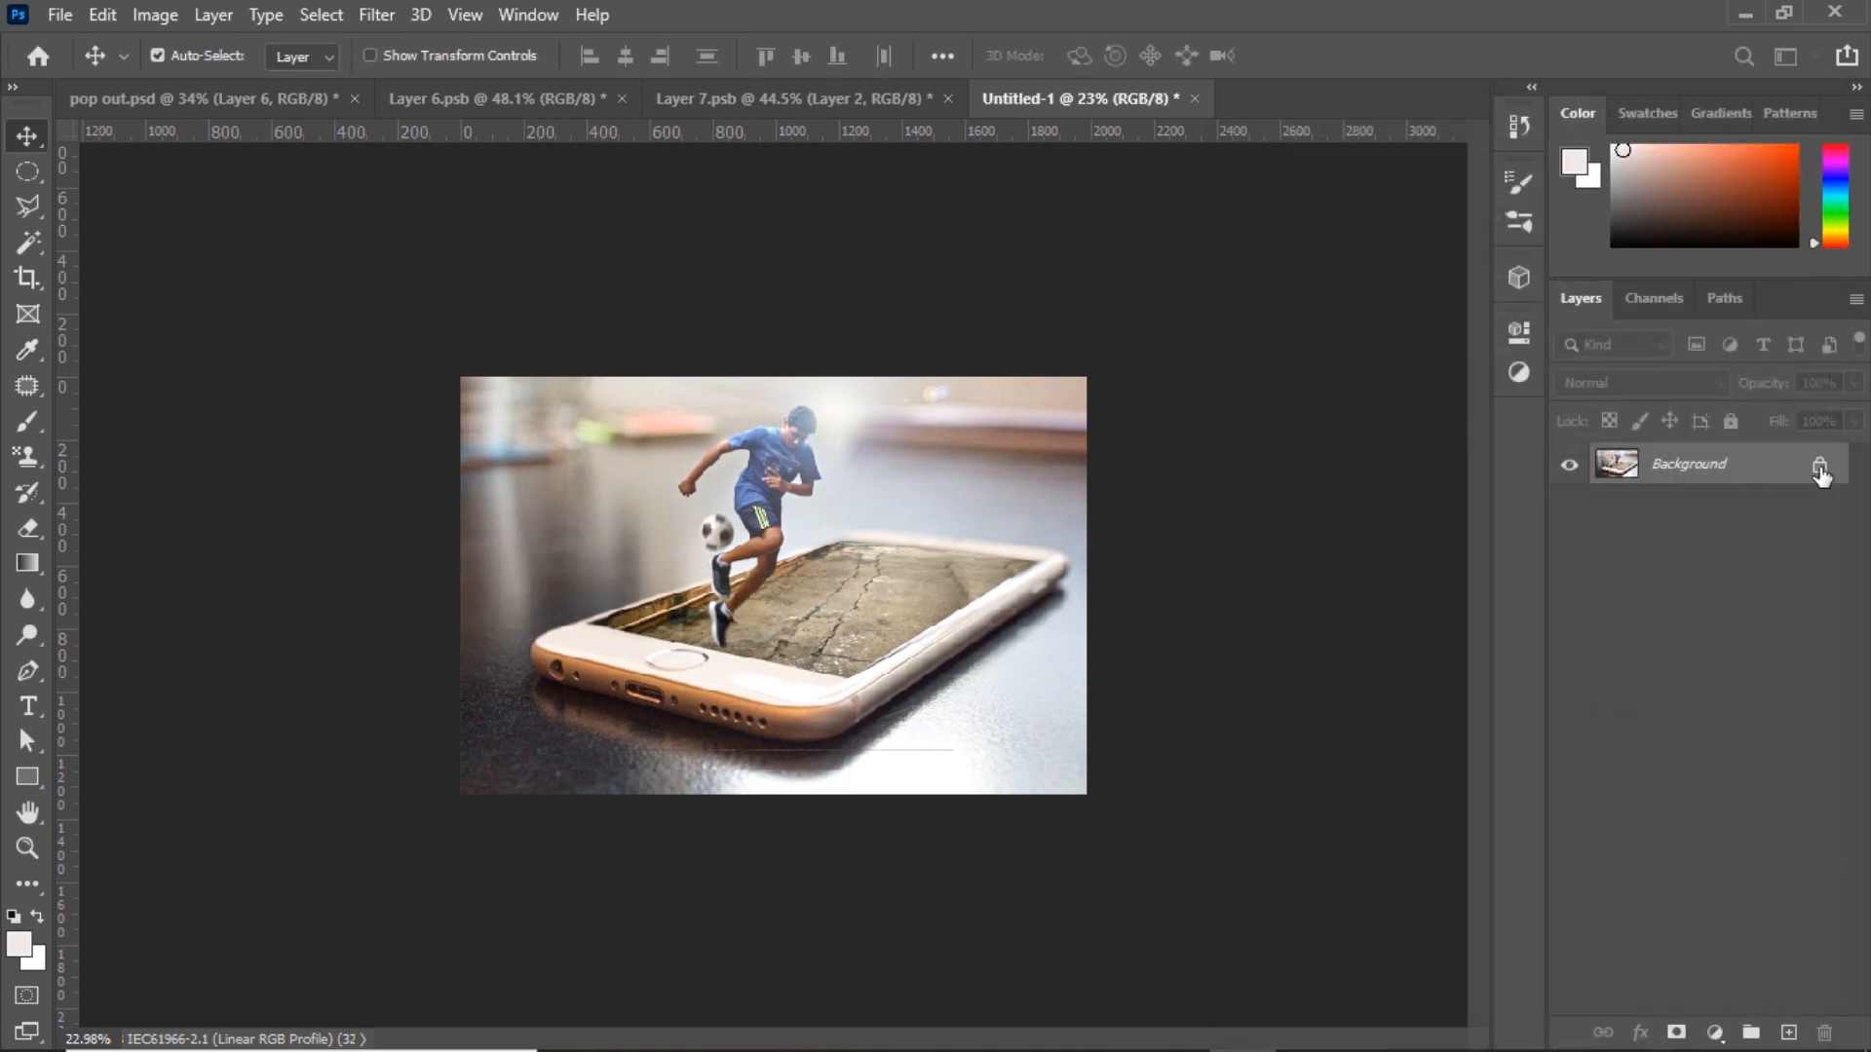
- Unlock the flattened background layer and convert it to a smart object
right_click(1770, 473)
click(1771, 483)
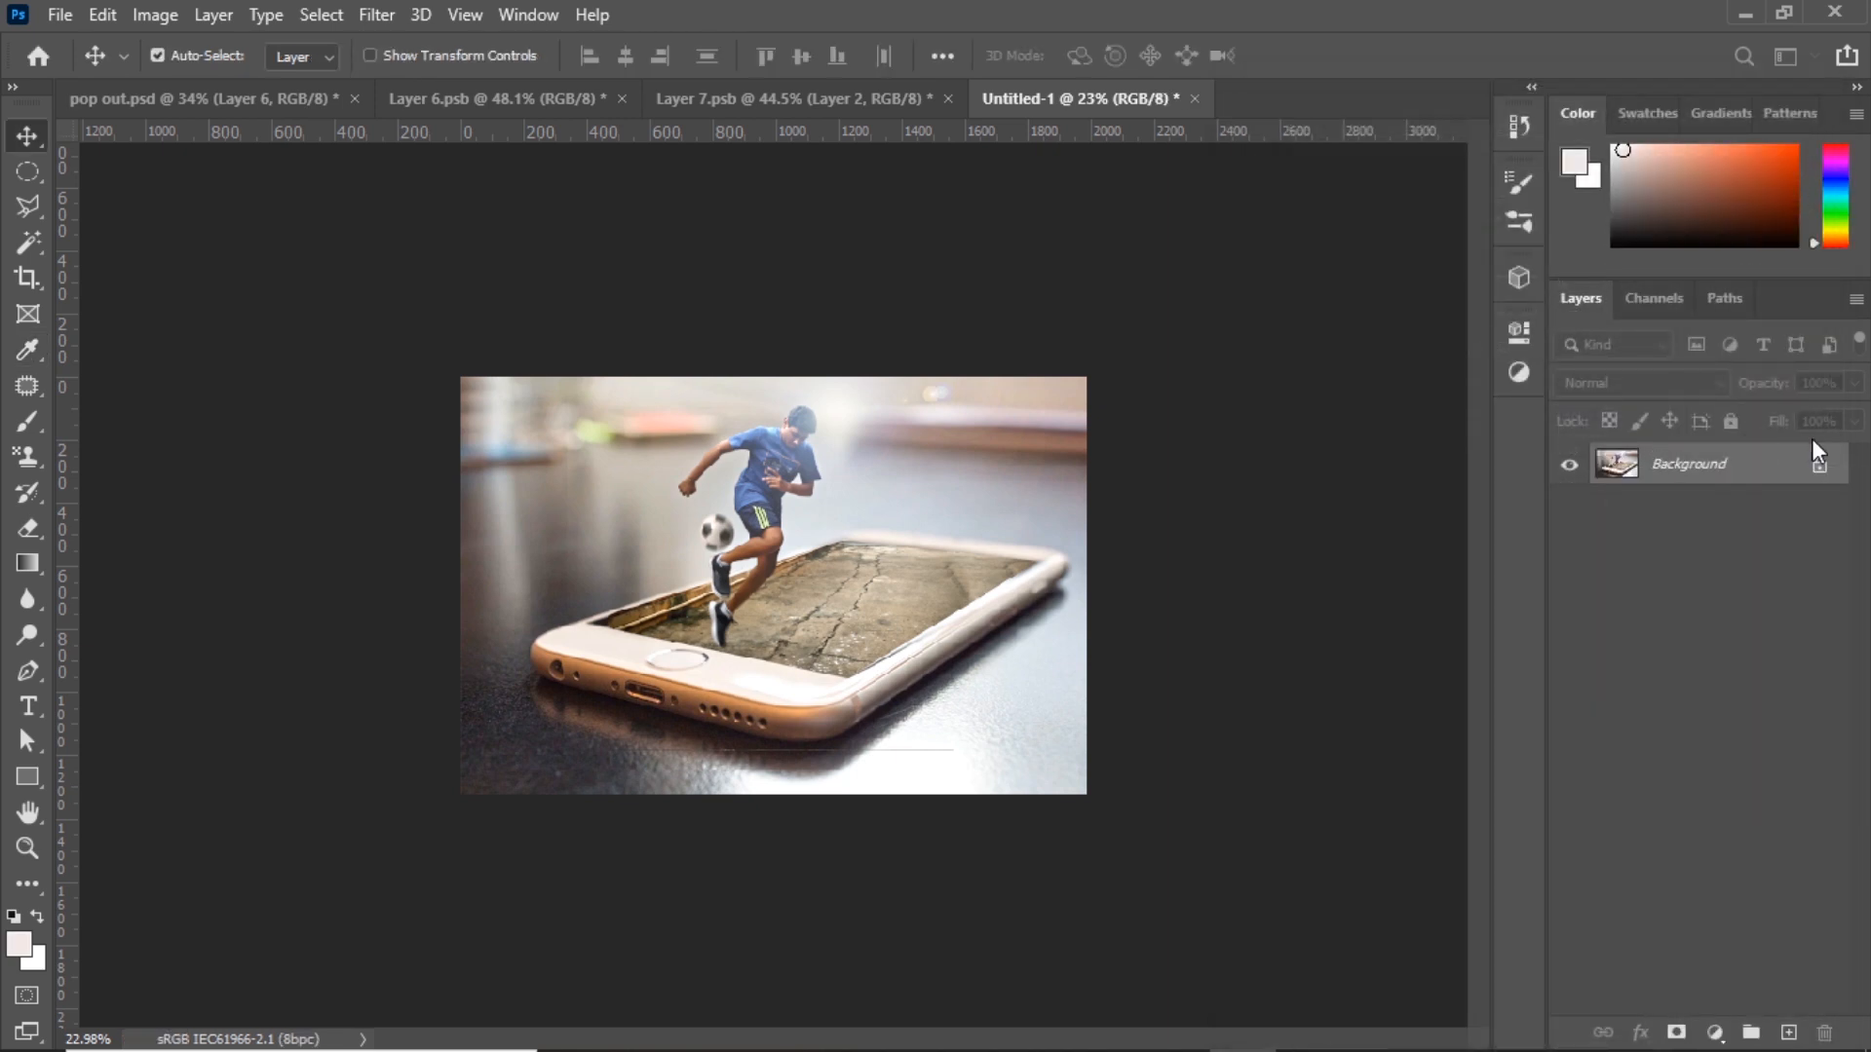
right_click(1727, 475)
click(1659, 382)
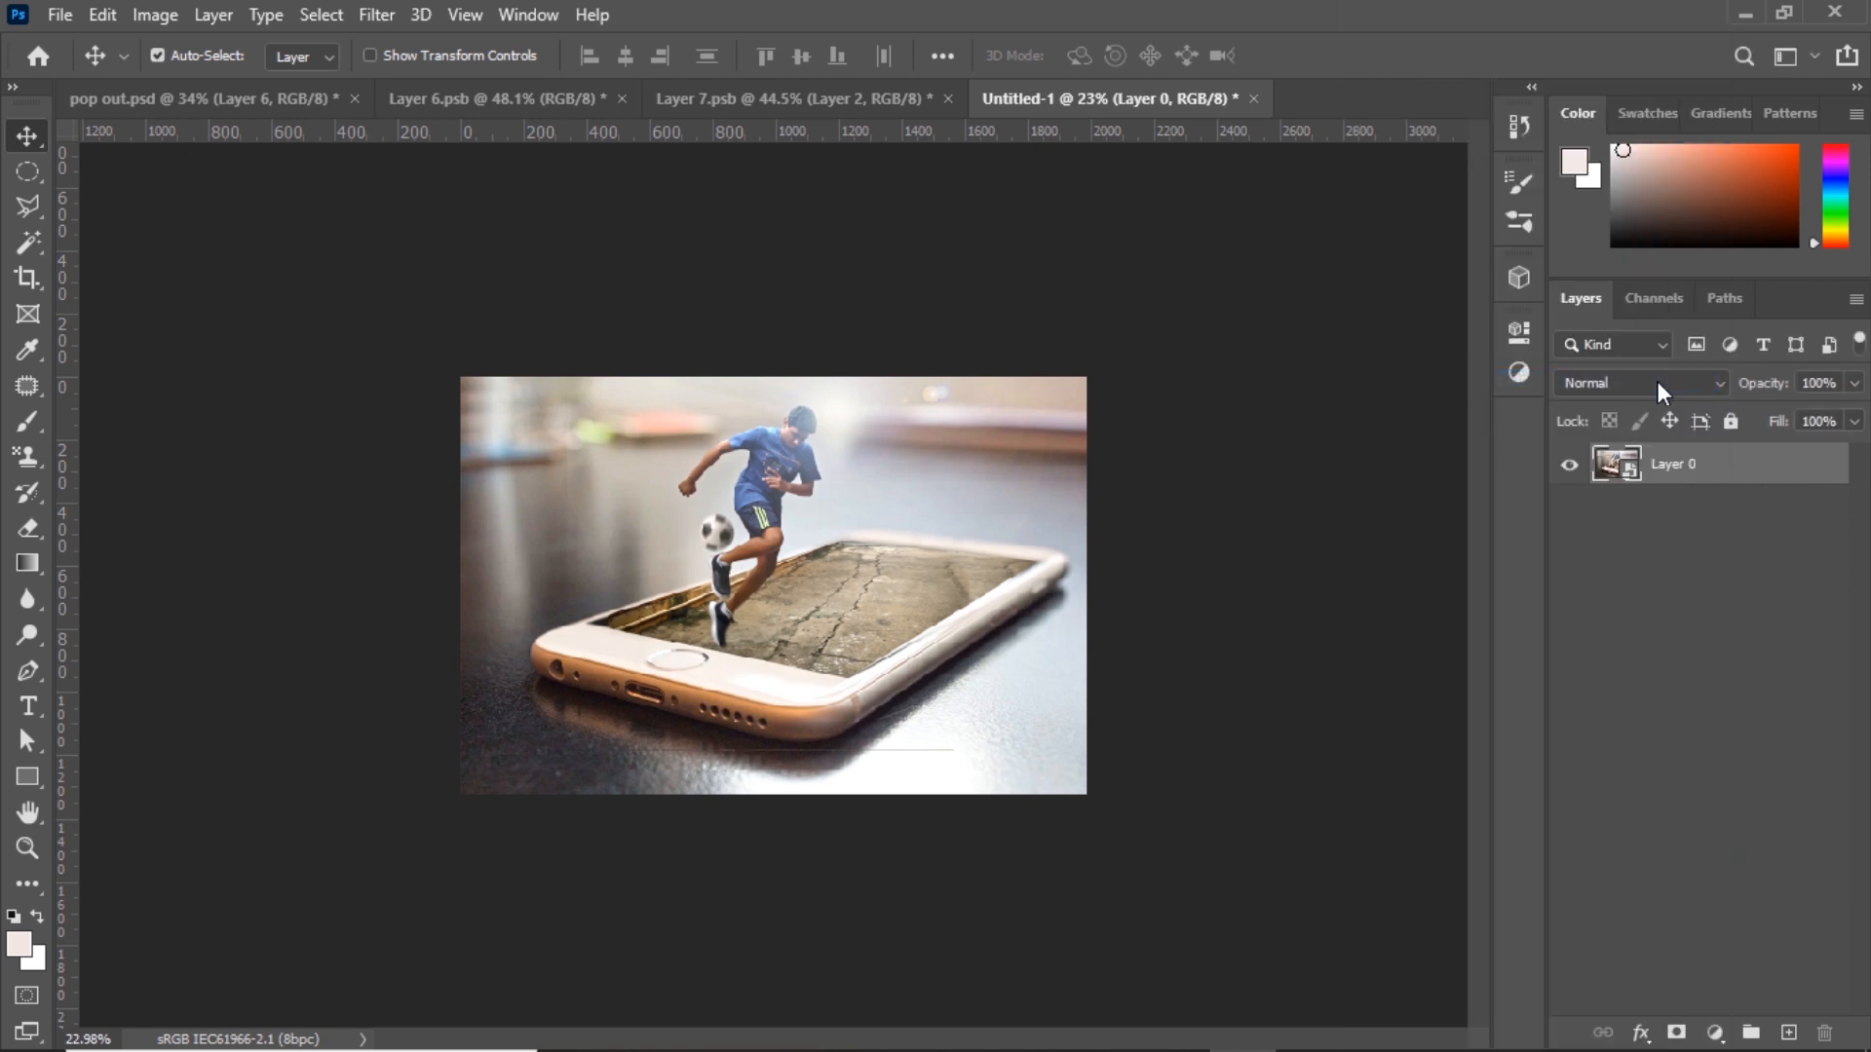
- Add Camera Raw split toning to the smart object, with highlights at hue 24 and saturation 13, and shadows at hue 274 and saturation 14
click(392, 14)
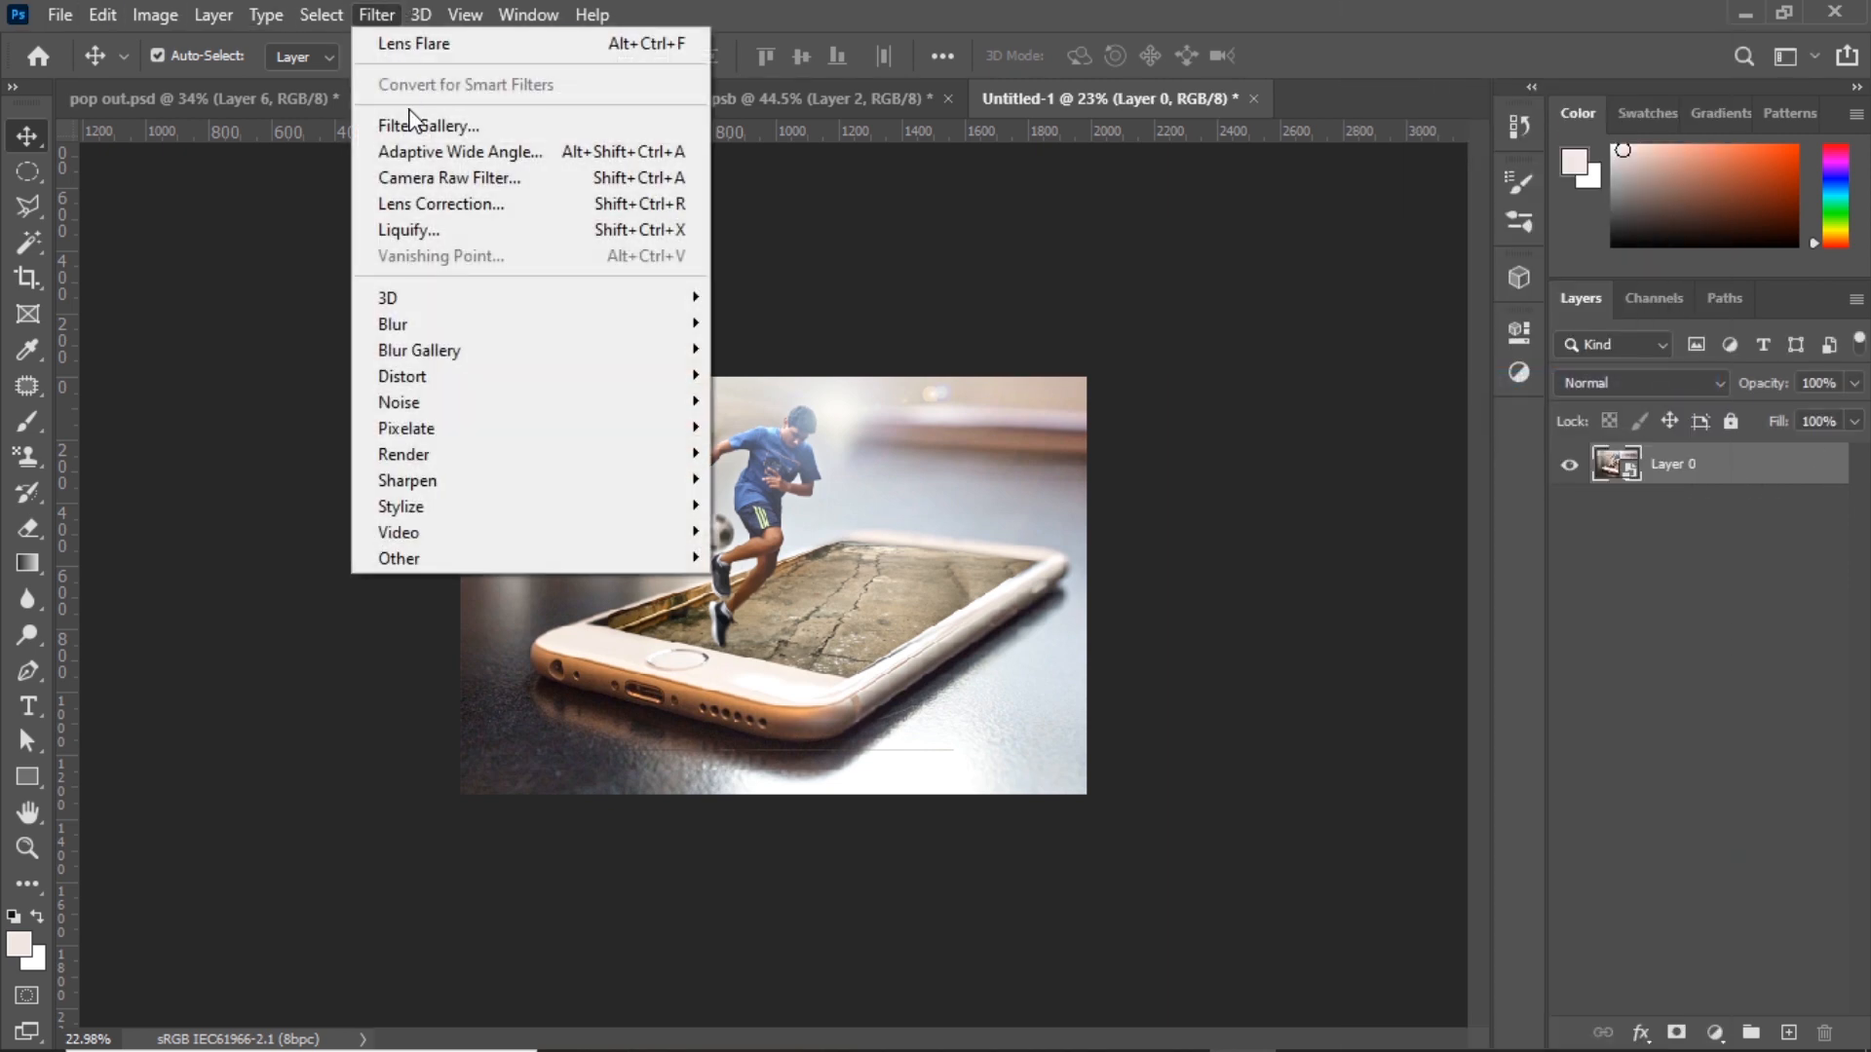
click(418, 176)
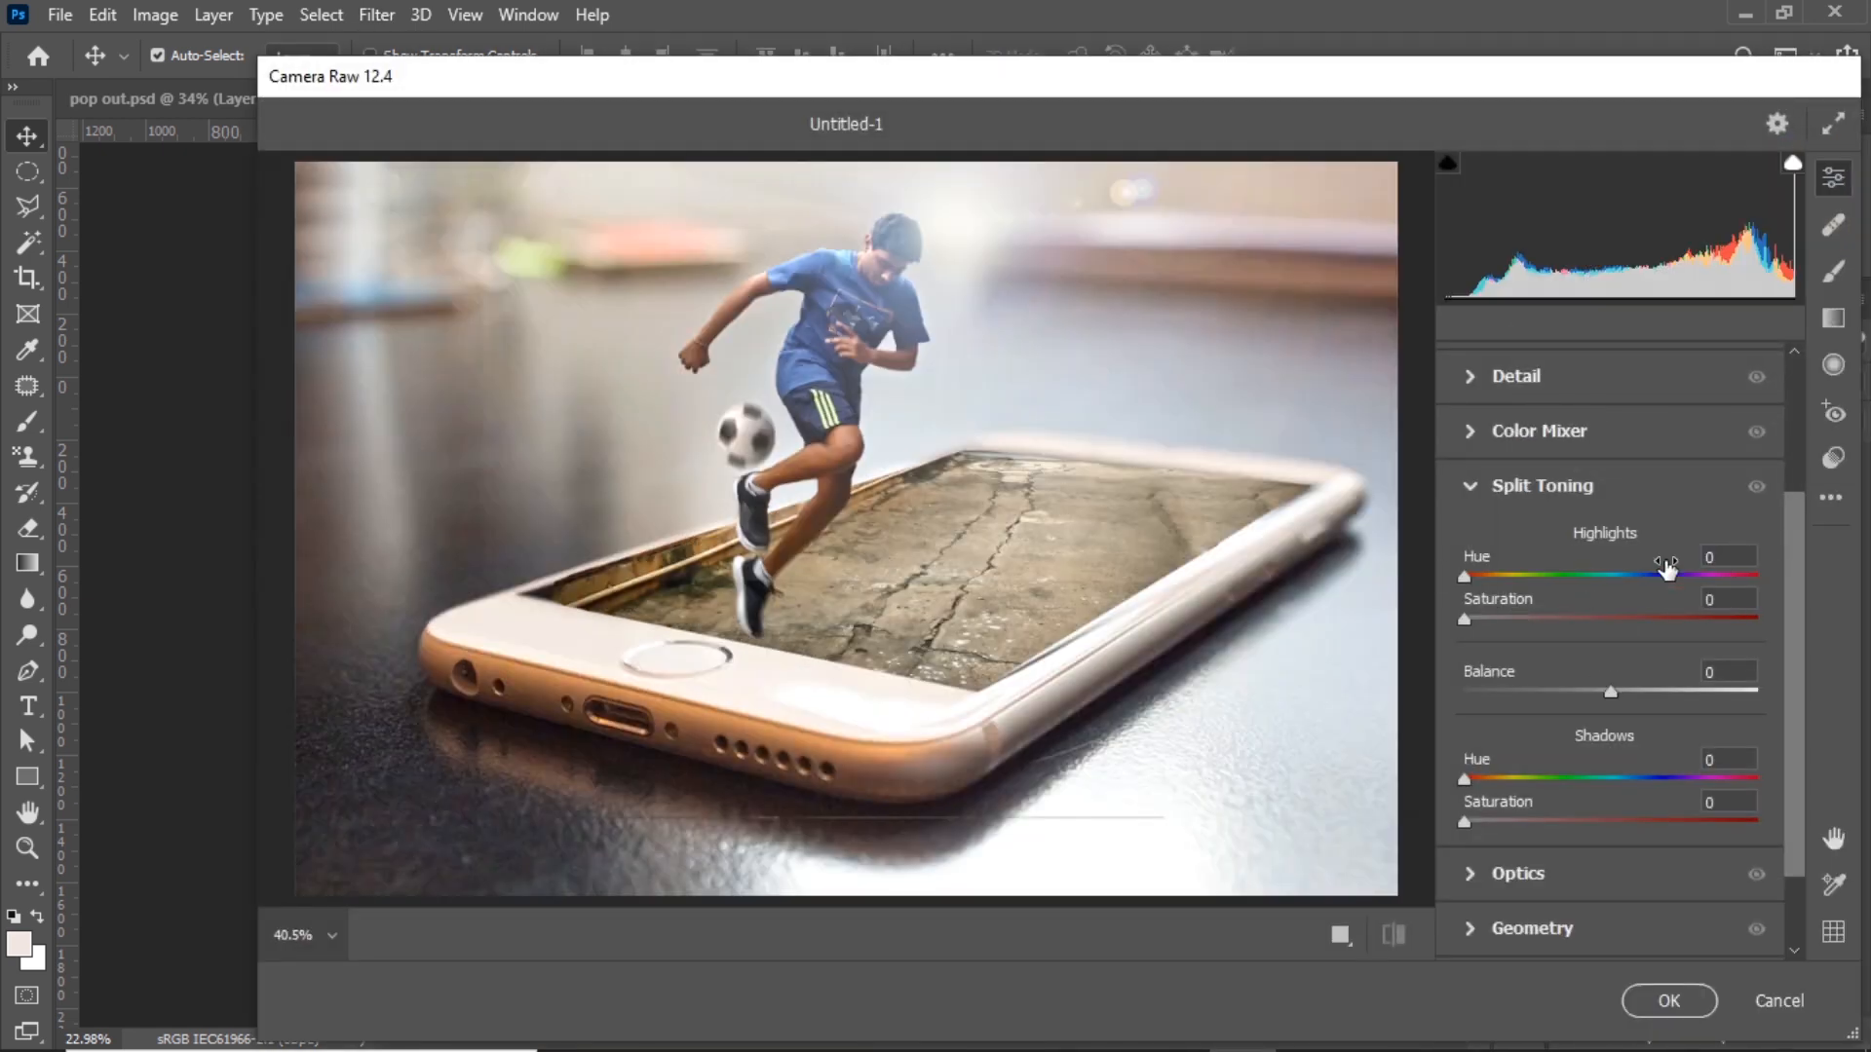
click(1725, 556)
text(24)
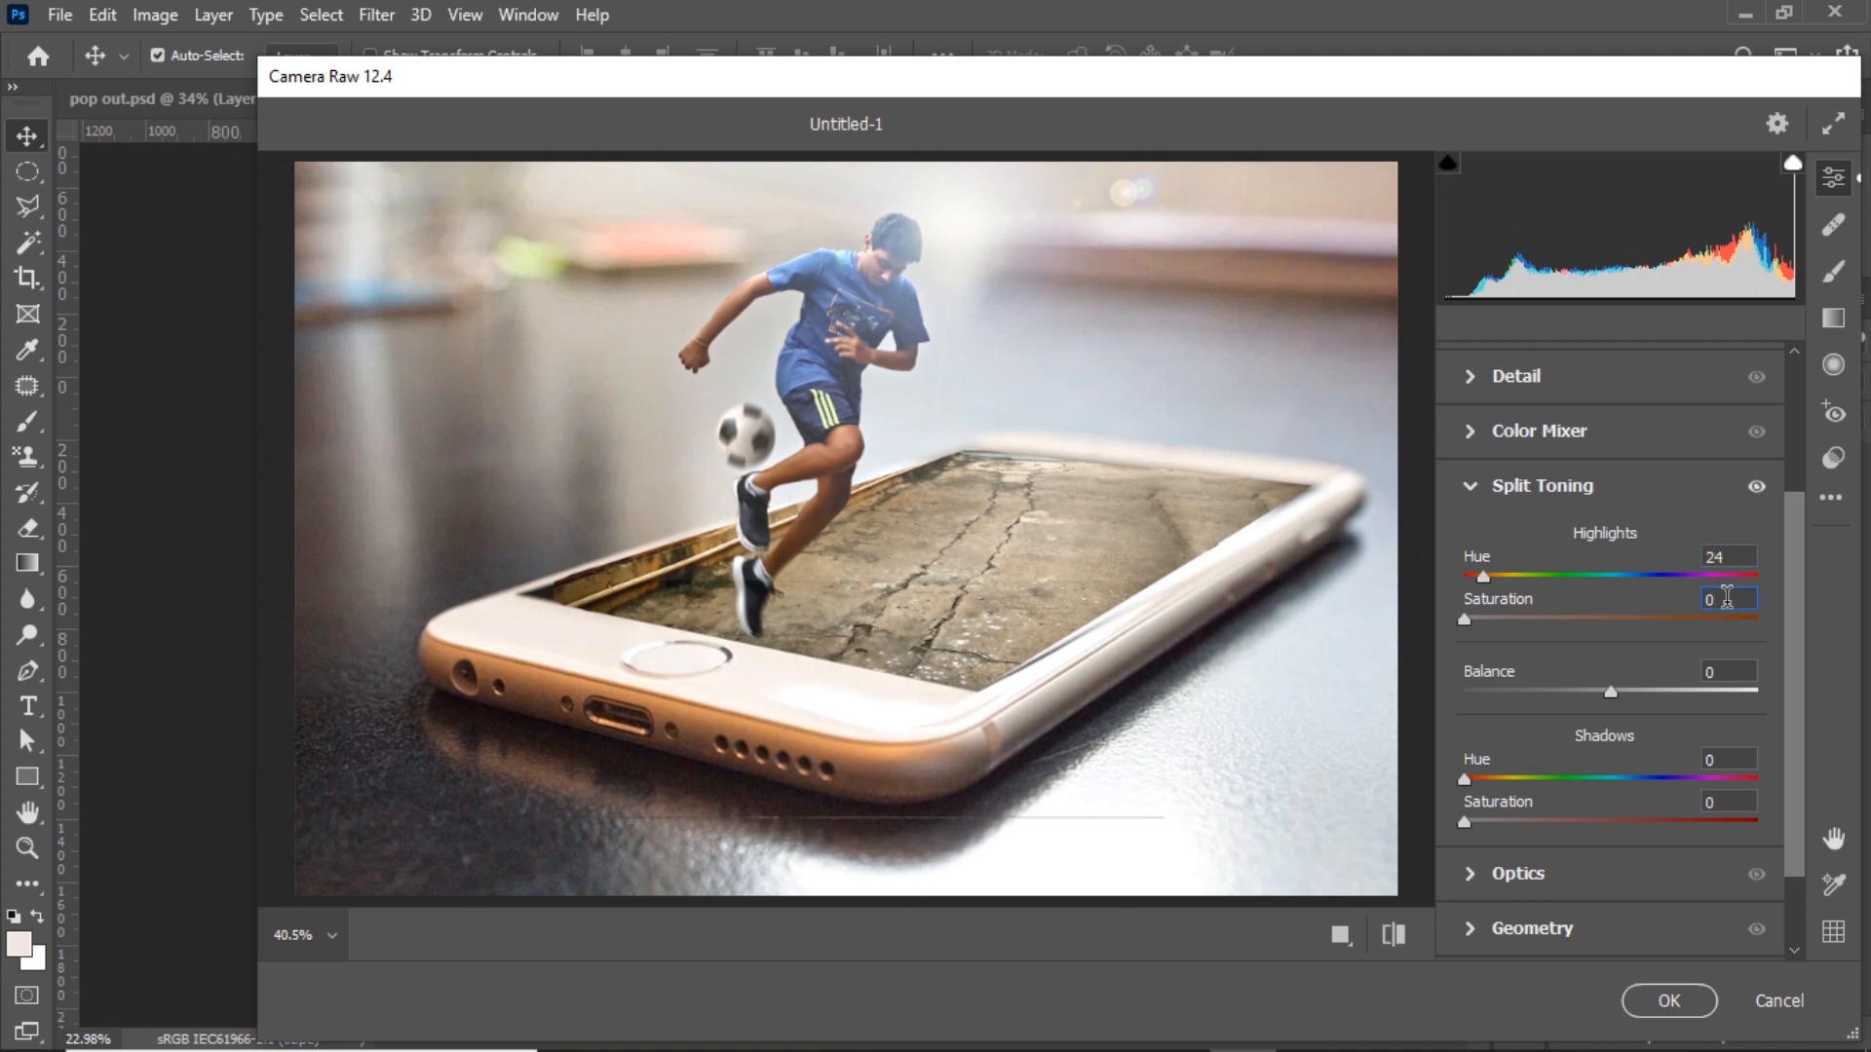
text(13)
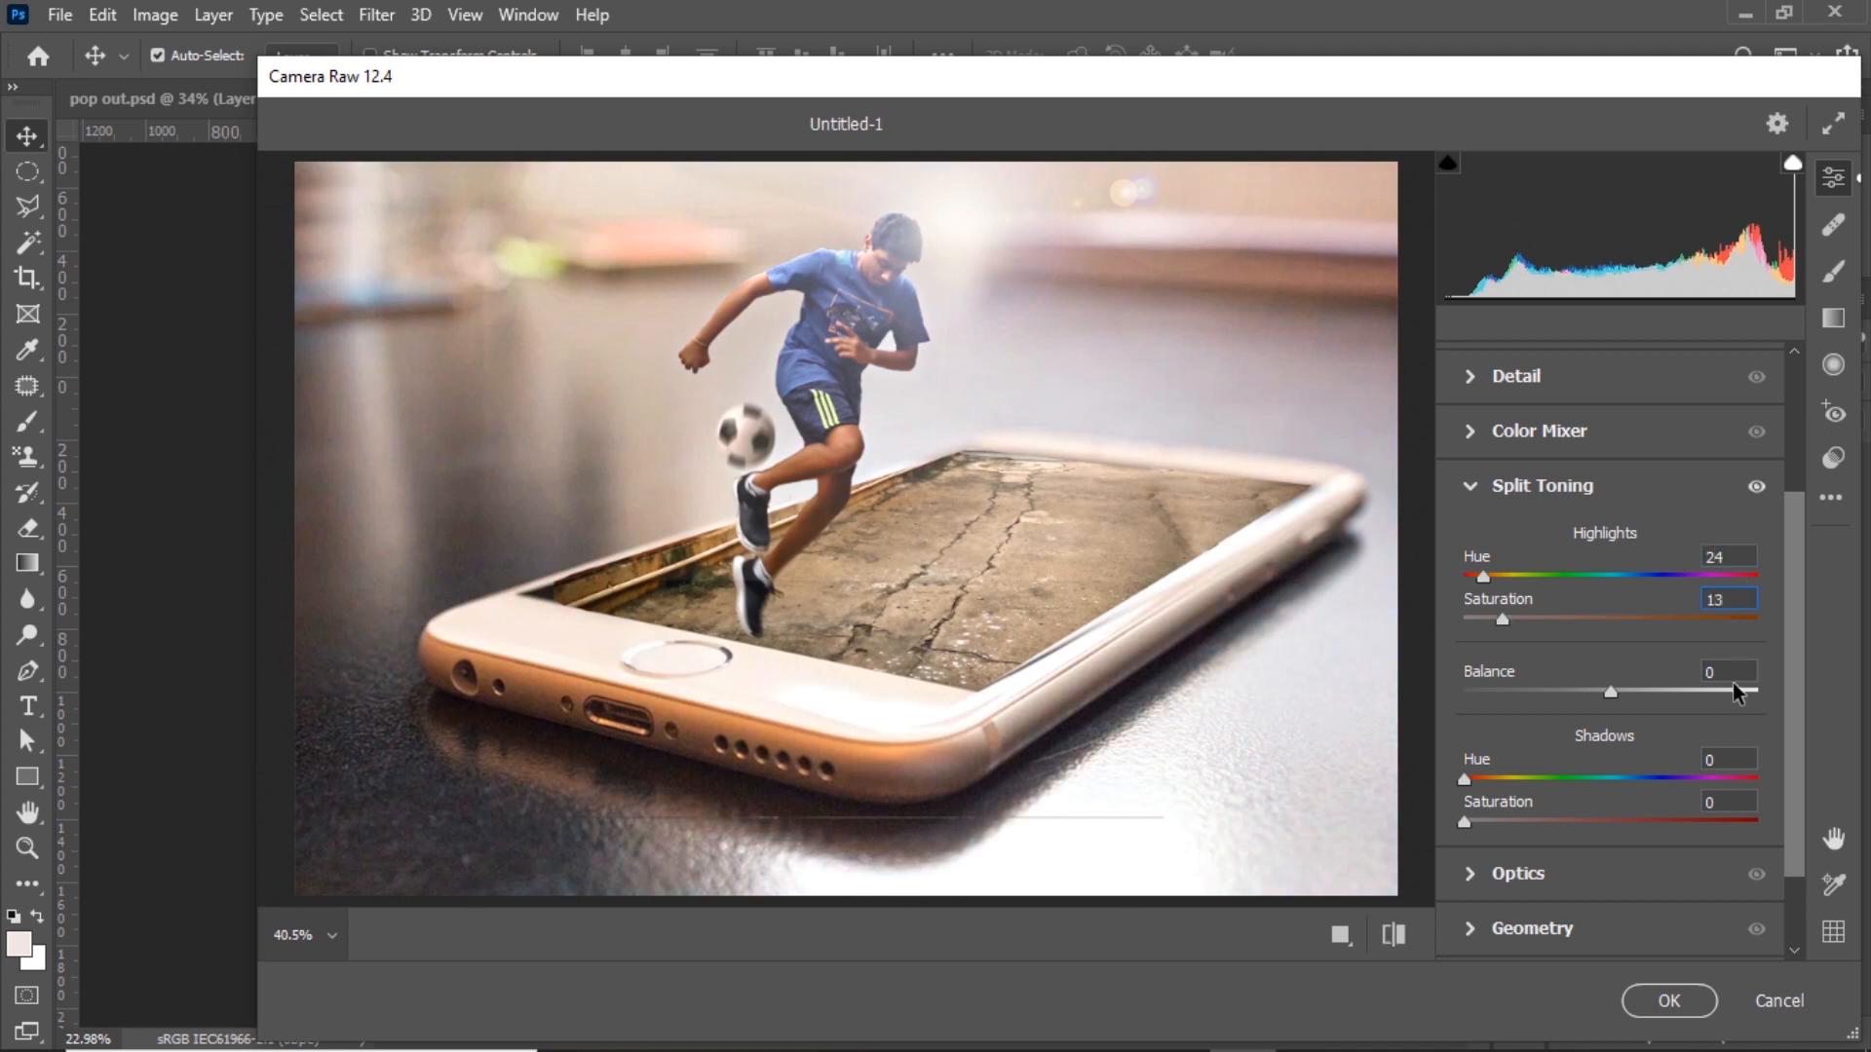
click(1713, 760)
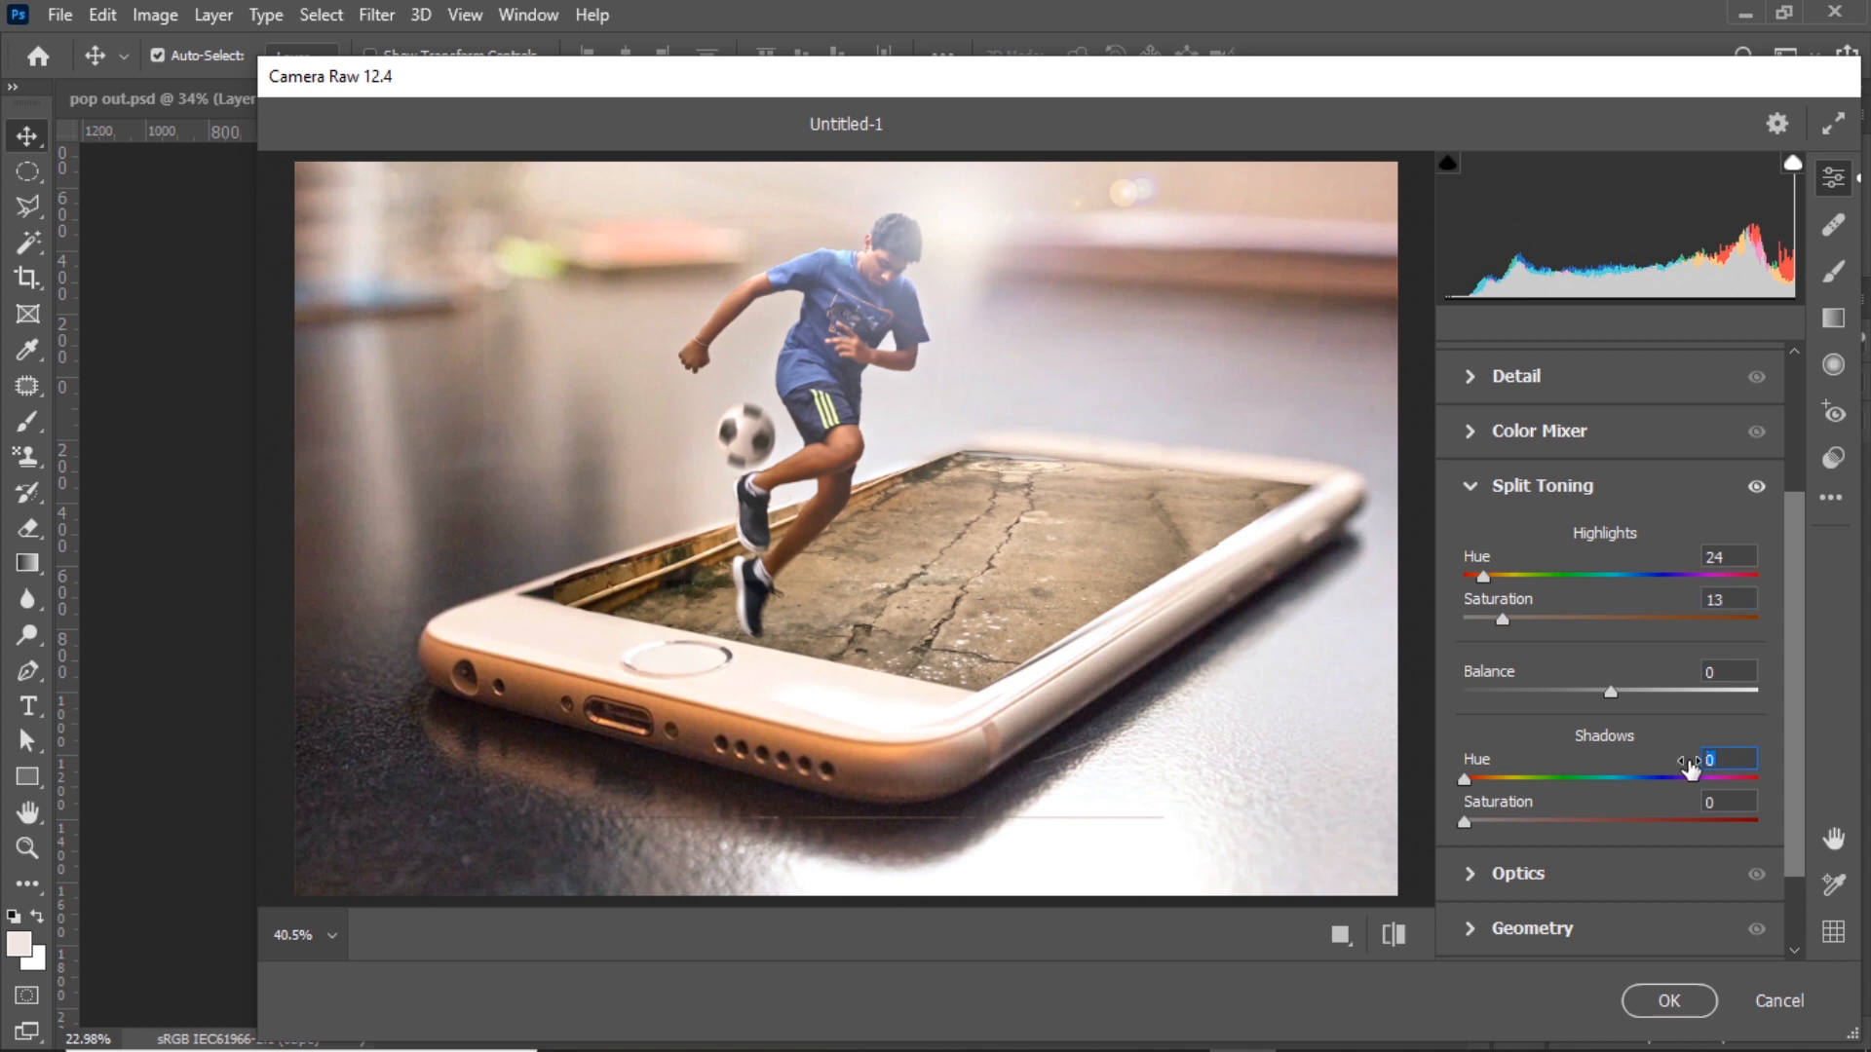
text(274)
click(1707, 800)
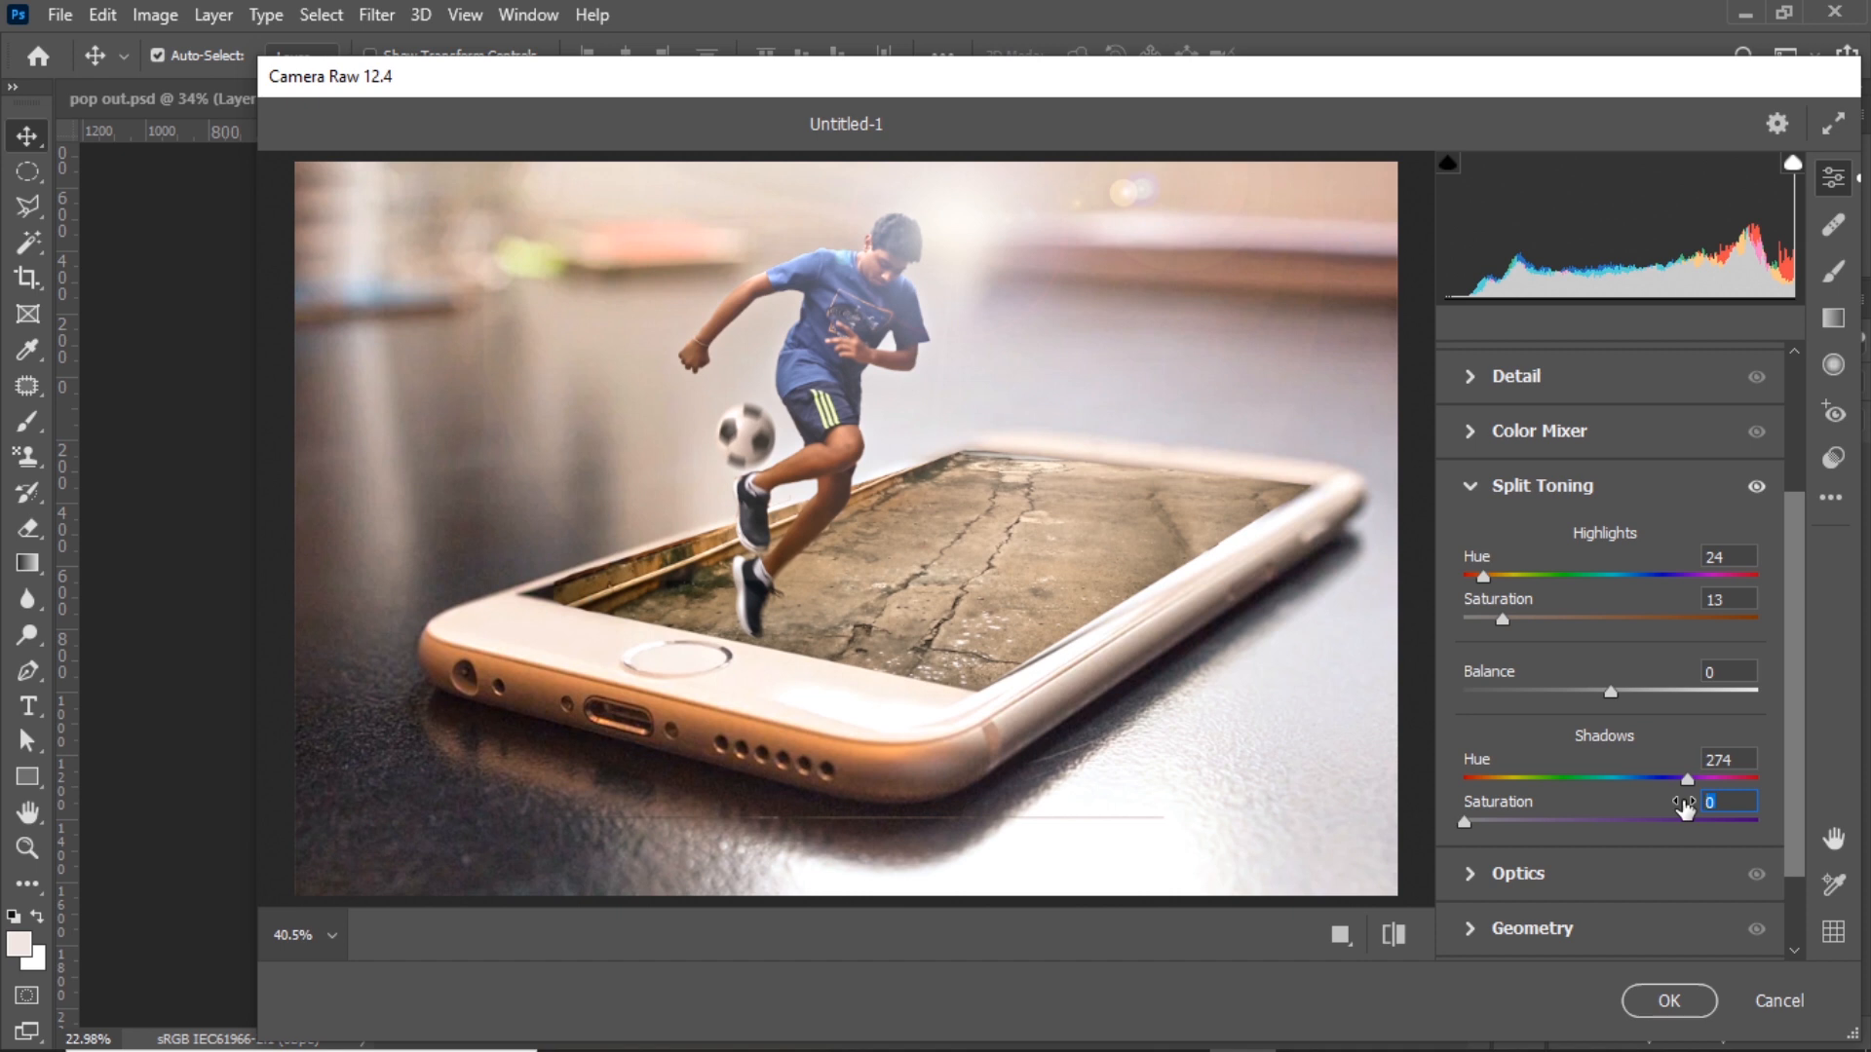
text(14)
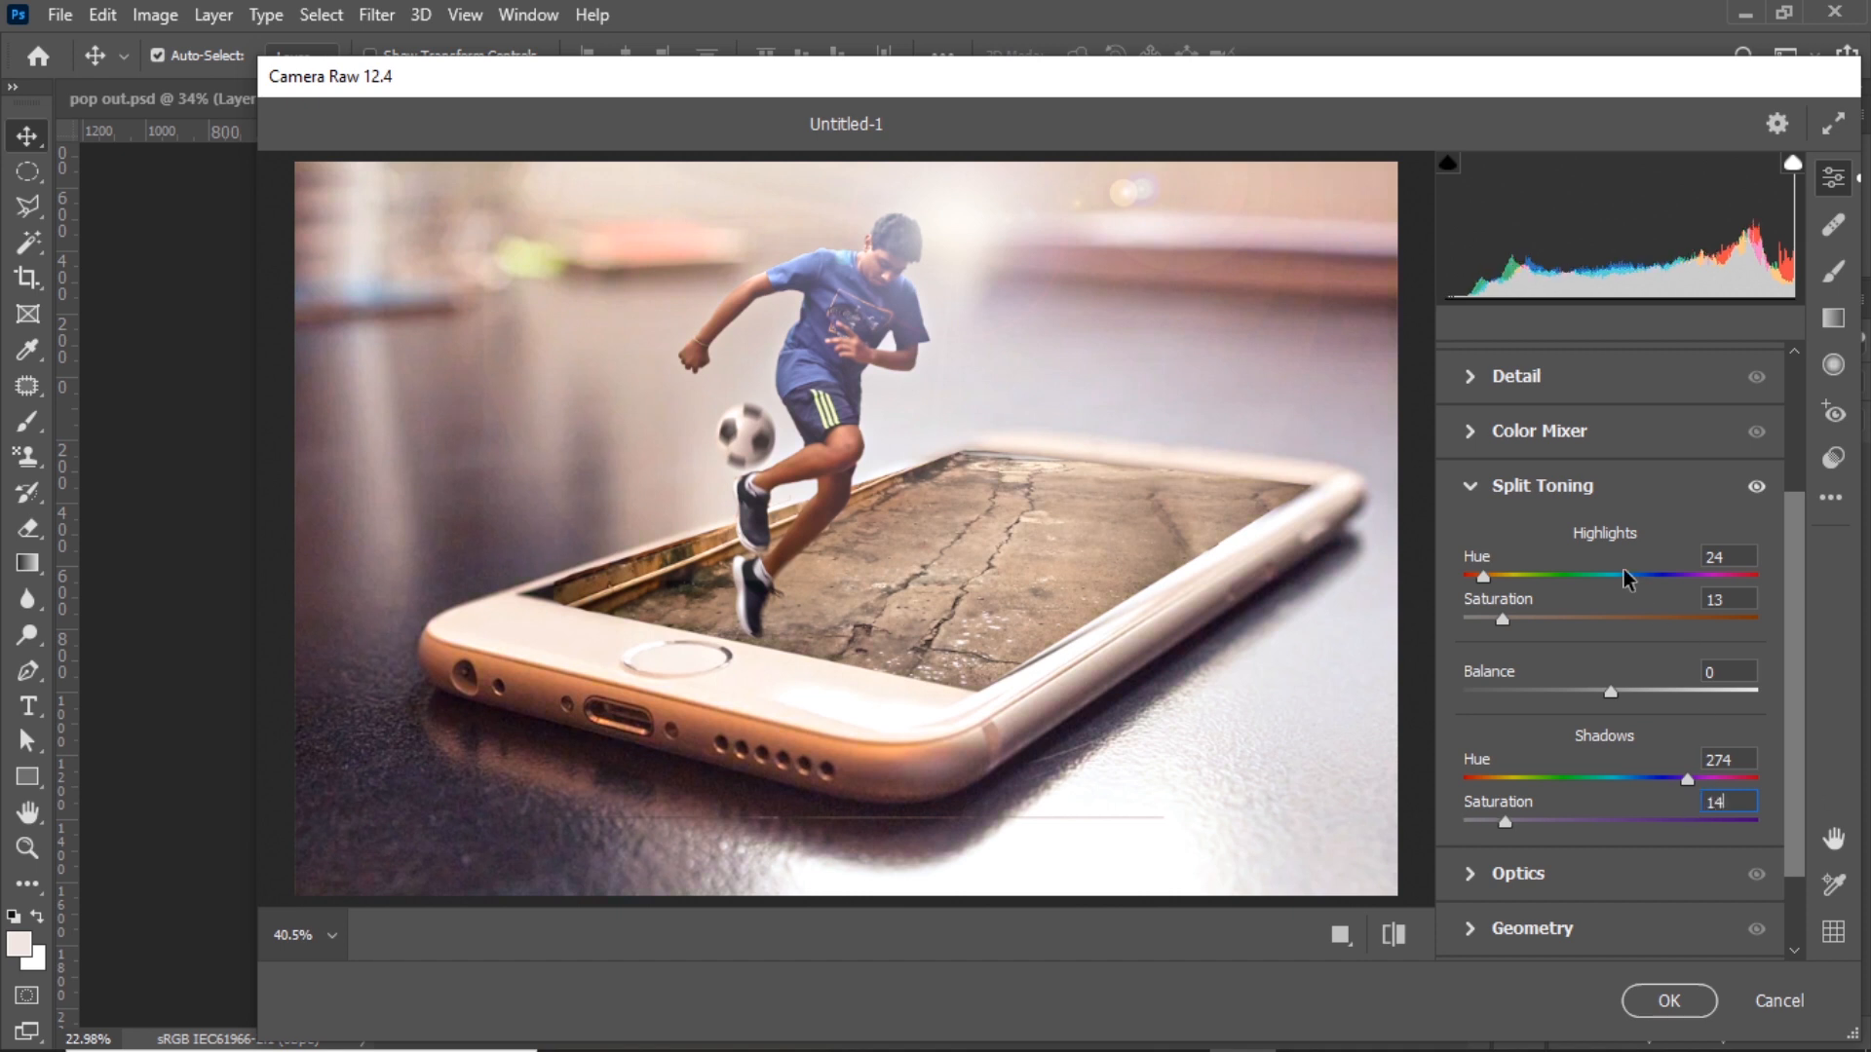
- Refine the split toning to hue 44 and saturation 14 for the highlights, and saturation 20 for the shadows
mouse_move(1503, 620)
mouse_down()
mouse_move(1544, 623)
mouse_move(1523, 611)
mouse_up()
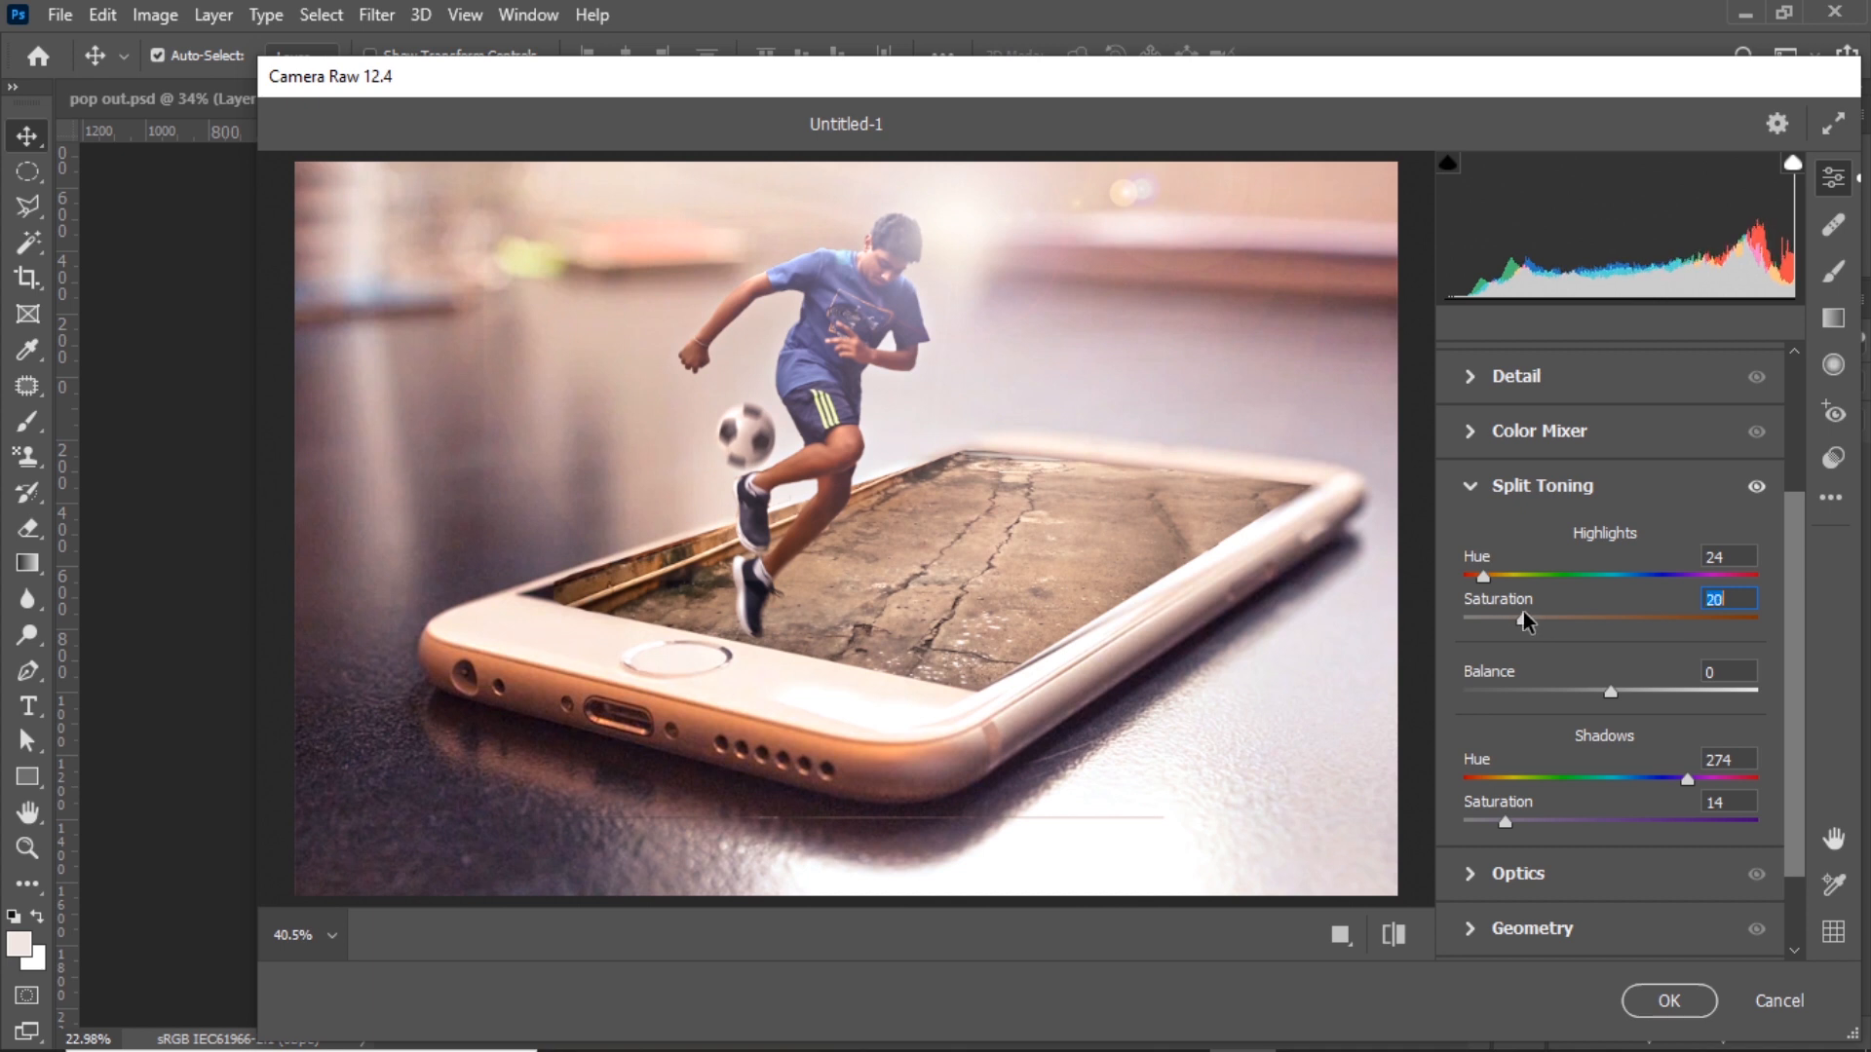
drag(1504, 823, 1529, 811)
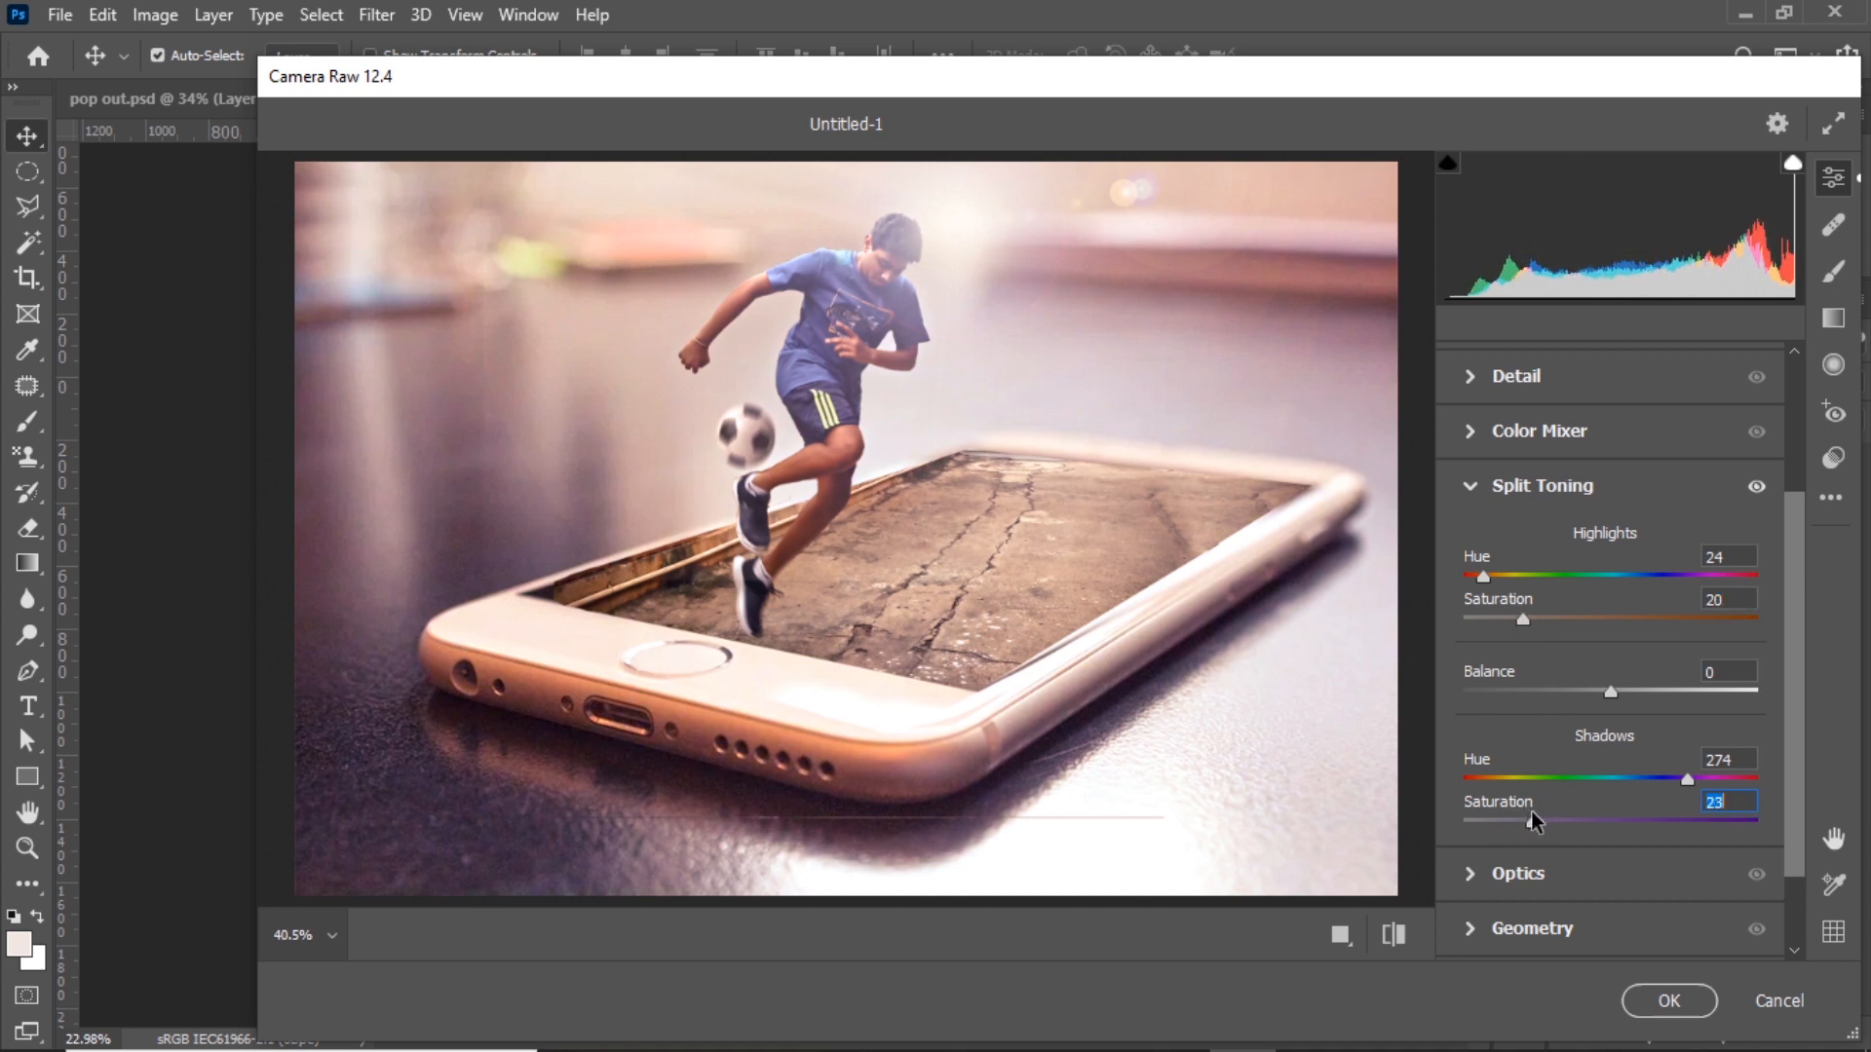
scroll(835, 613, down, 3)
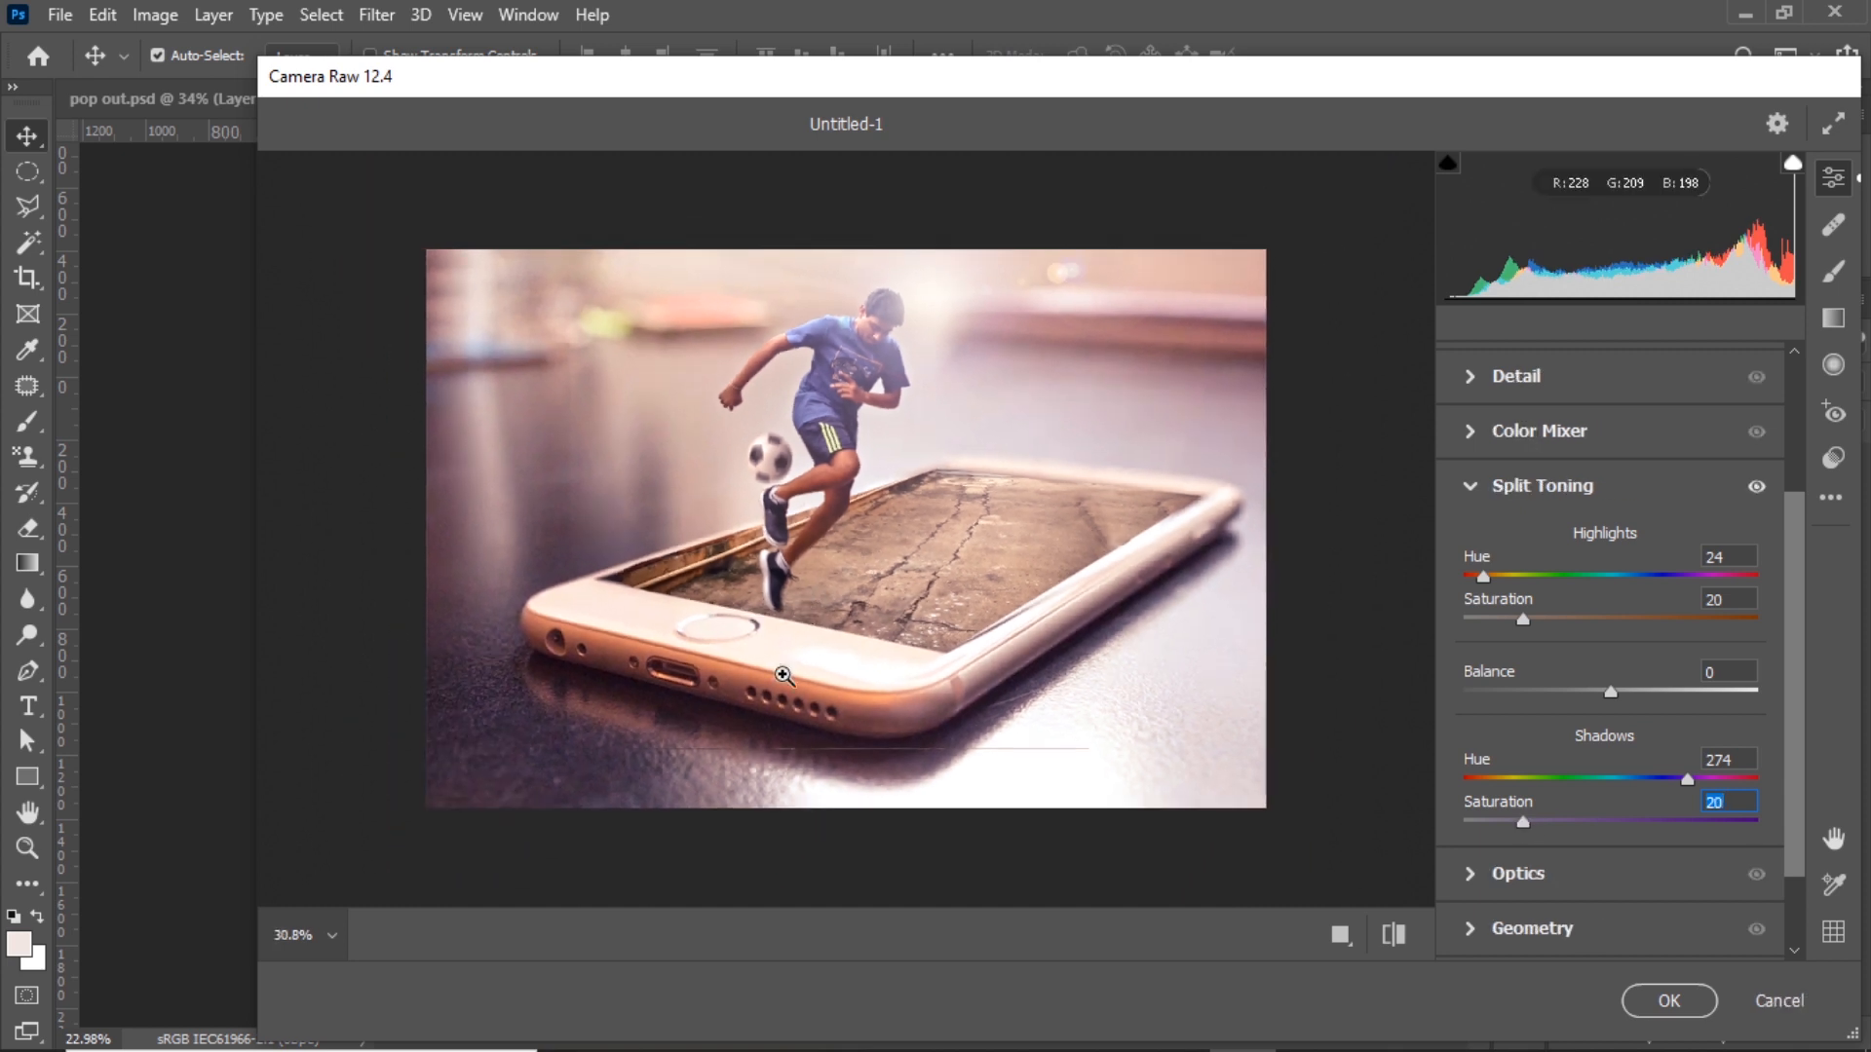
drag(1522, 618, 1500, 577)
- Darken the image edges with vignetting of -39, midpoint 54, roundness -7 and feather 52
scroll(1559, 770, down, 2)
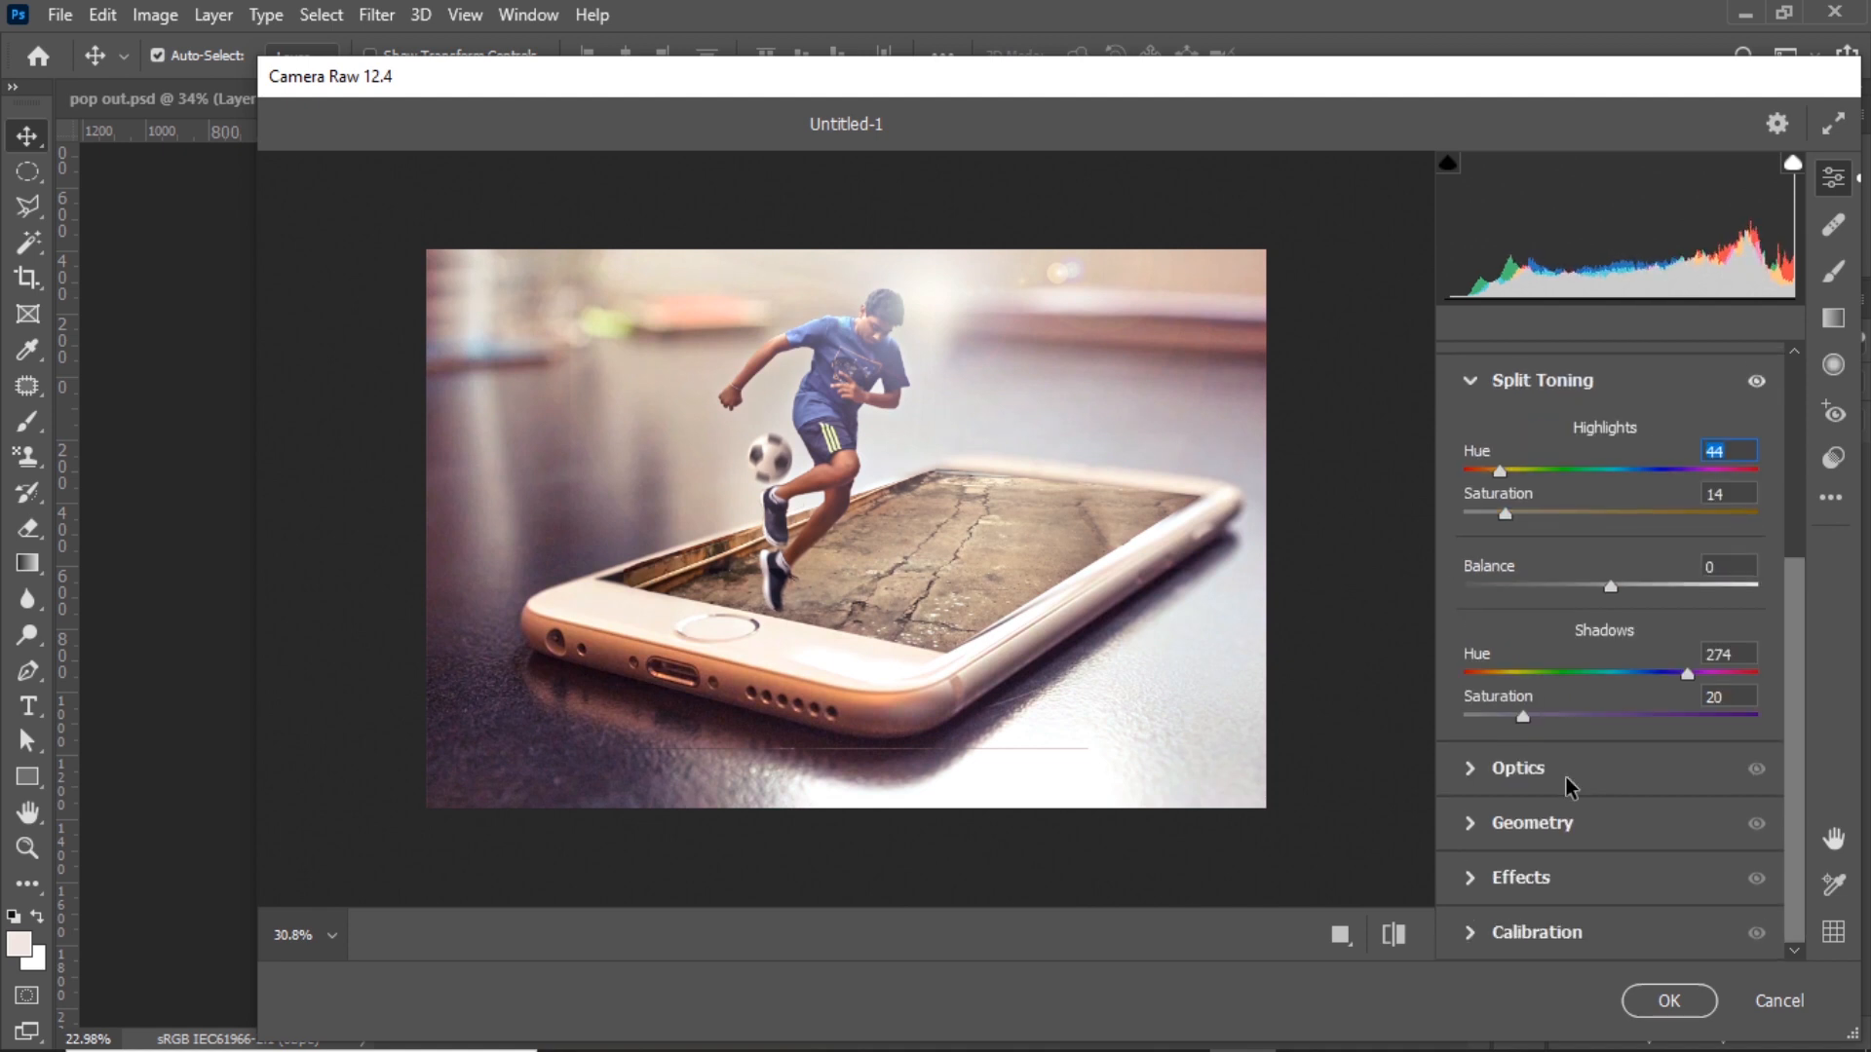
click(1468, 881)
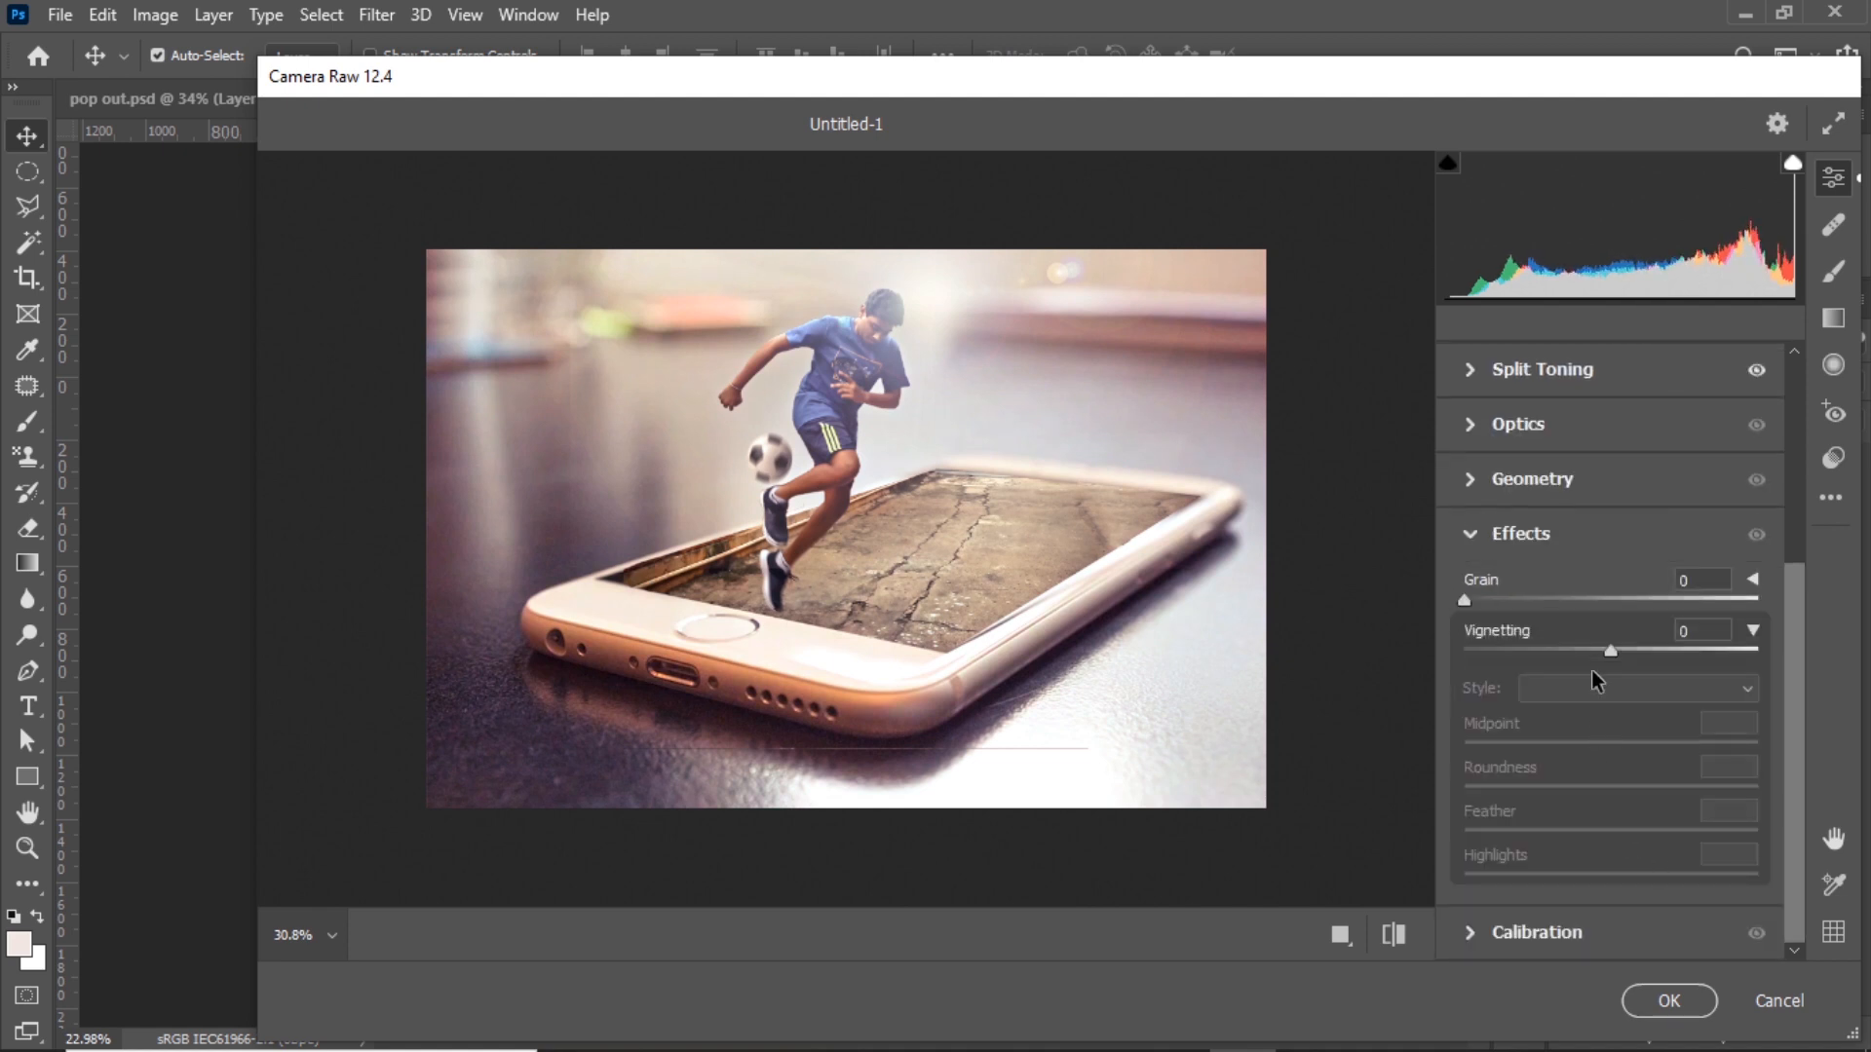
drag(1608, 649, 1551, 651)
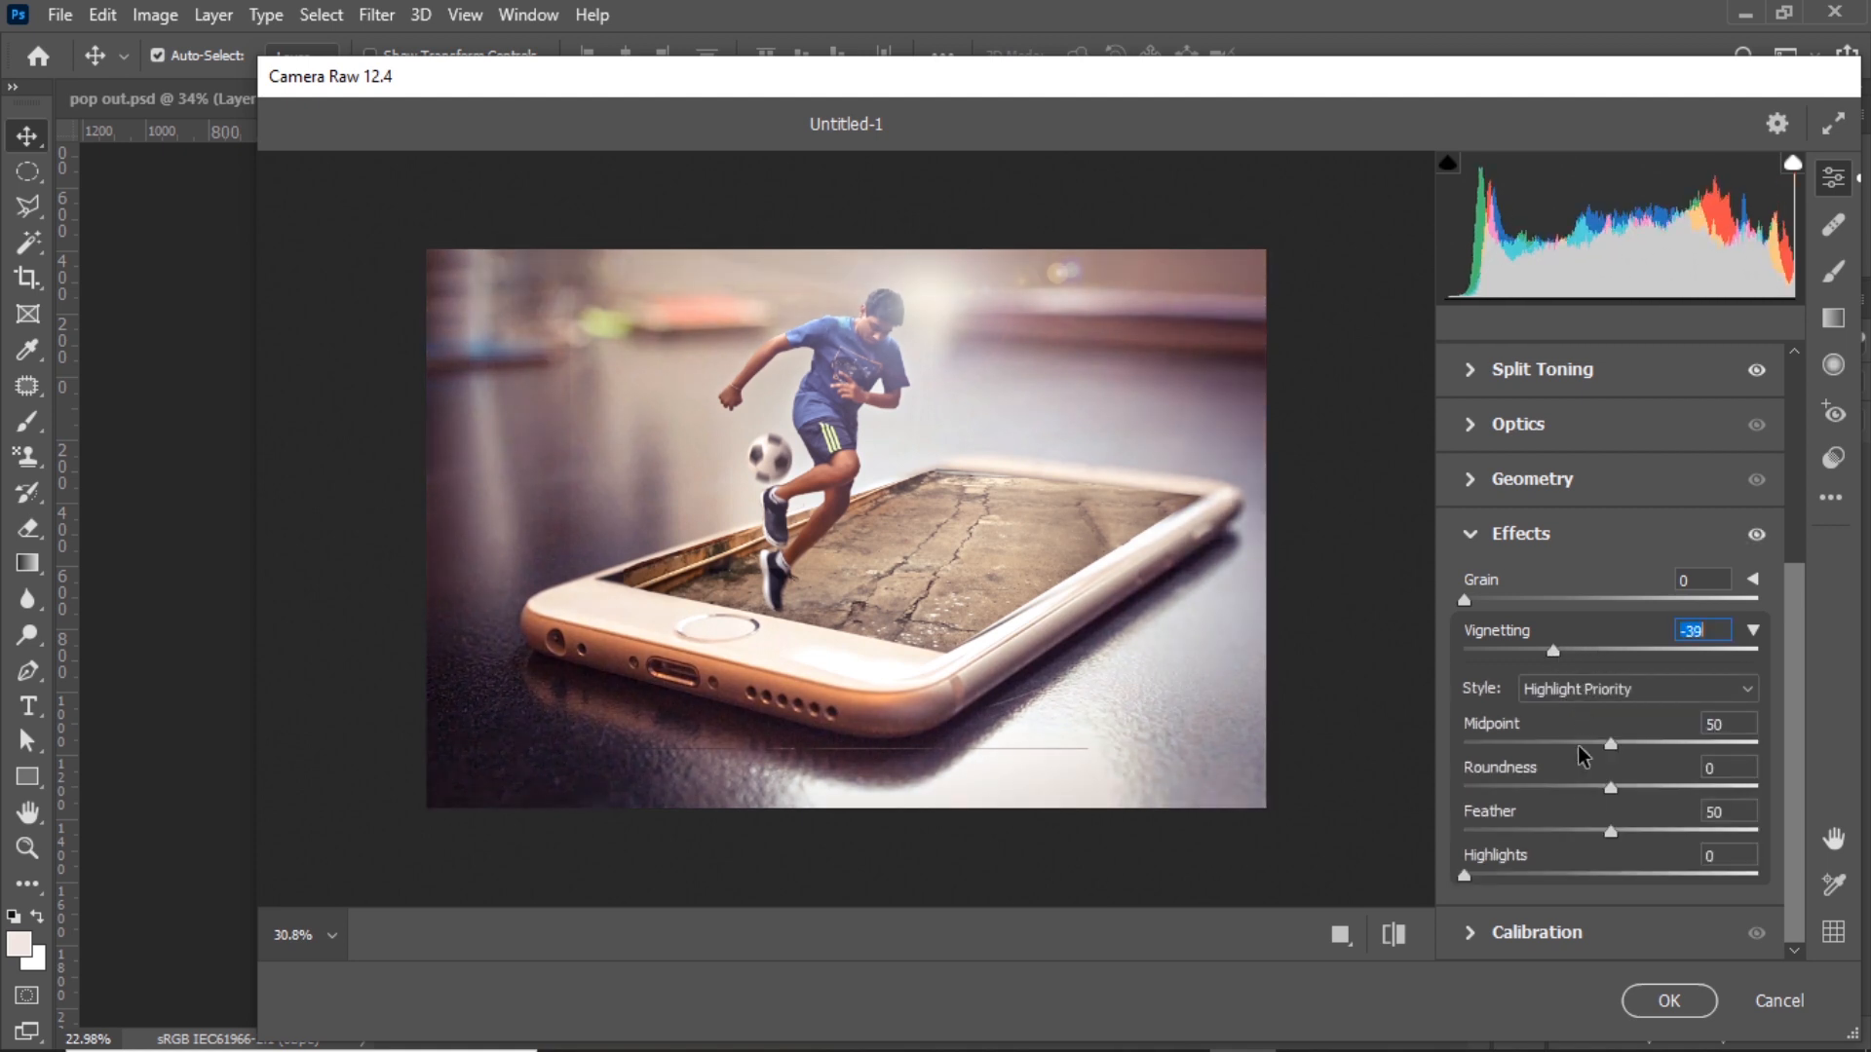
drag(1611, 746, 1604, 788)
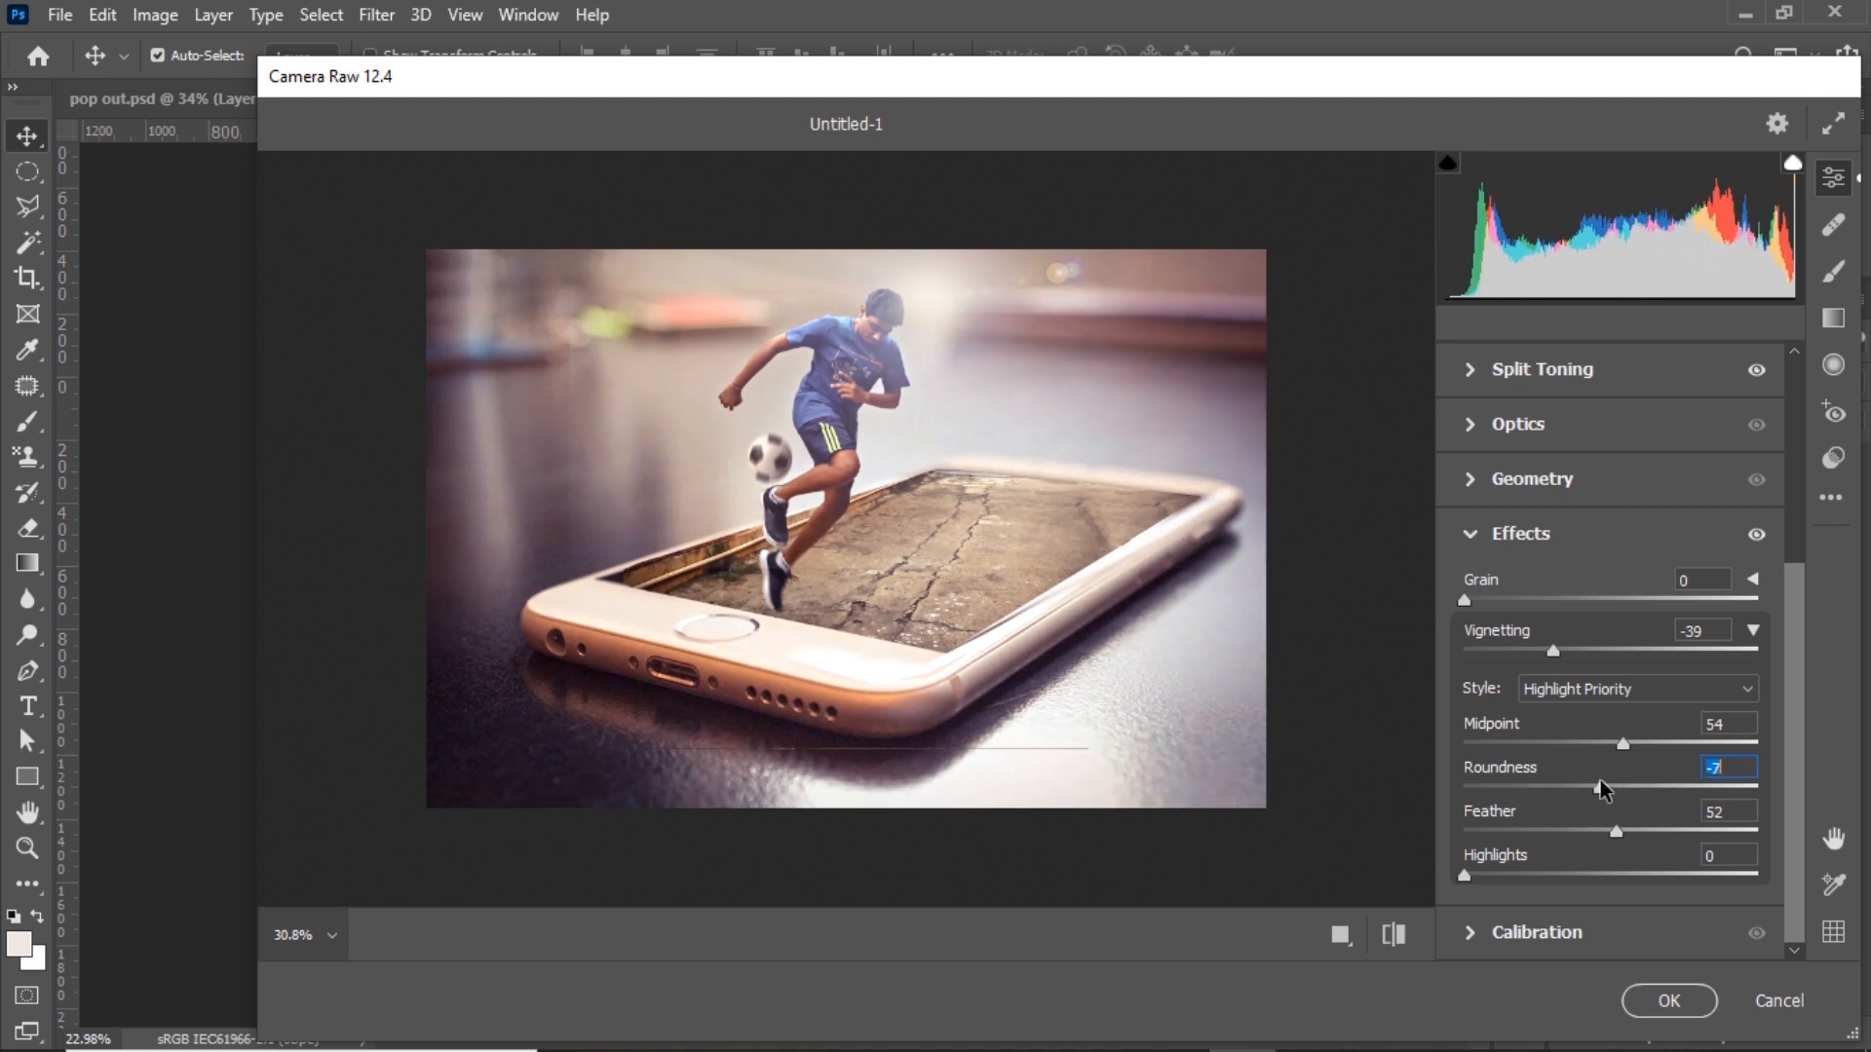
click(1479, 534)
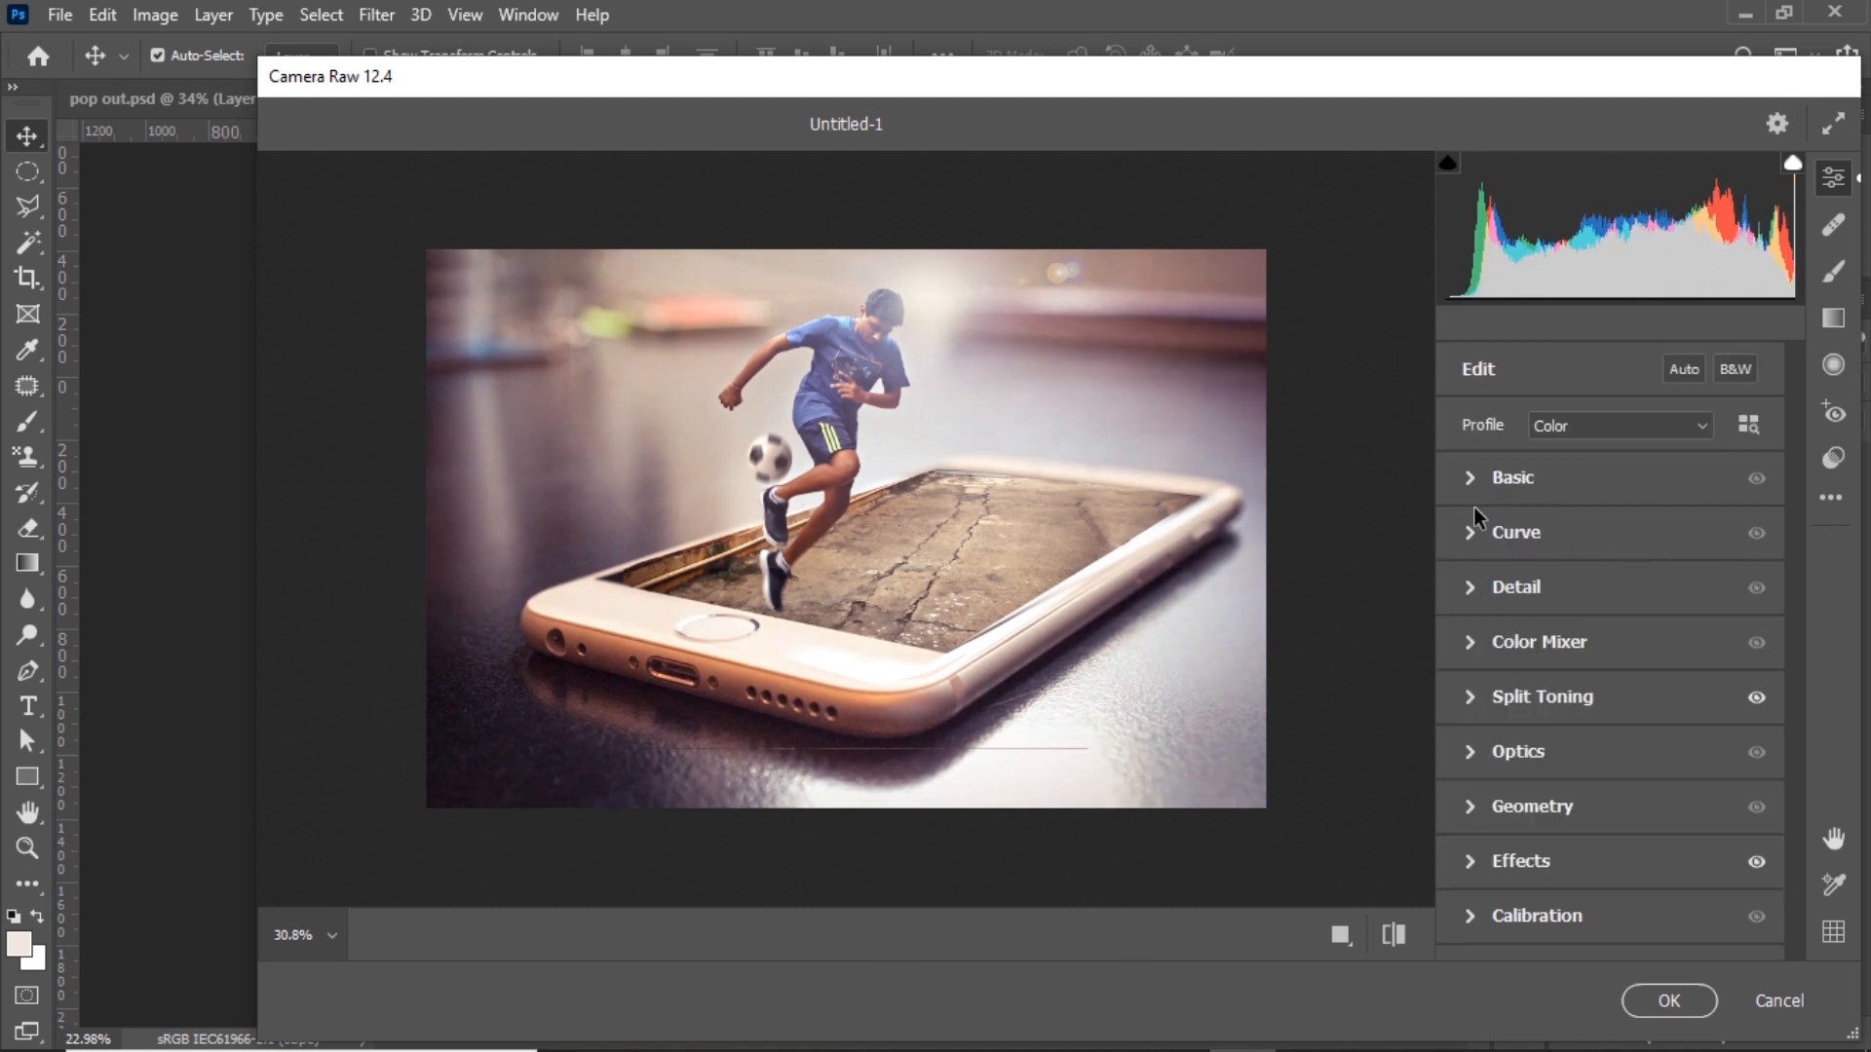
- Set texture to +15, clarity to +27 and vibrance to -10, and apply the Camera Raw filter
click(1471, 477)
scroll(1653, 776, down, 3)
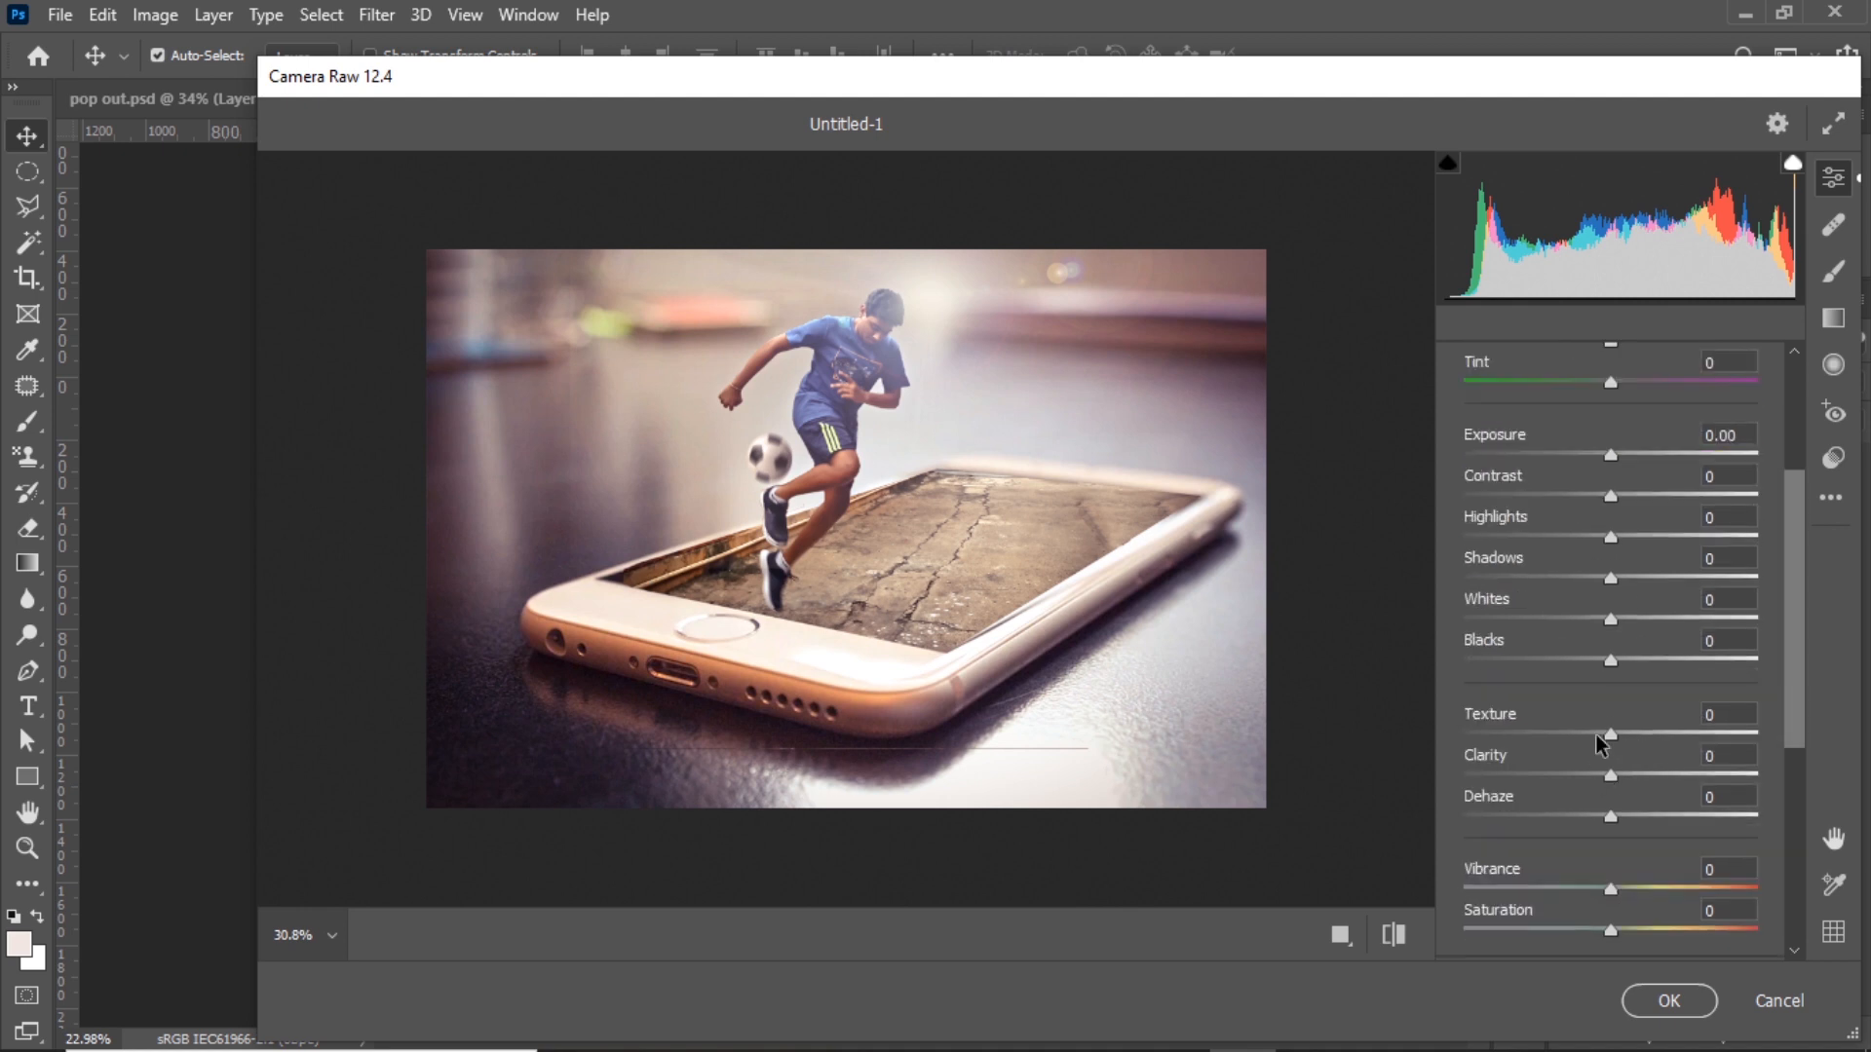
drag(1612, 736, 1655, 786)
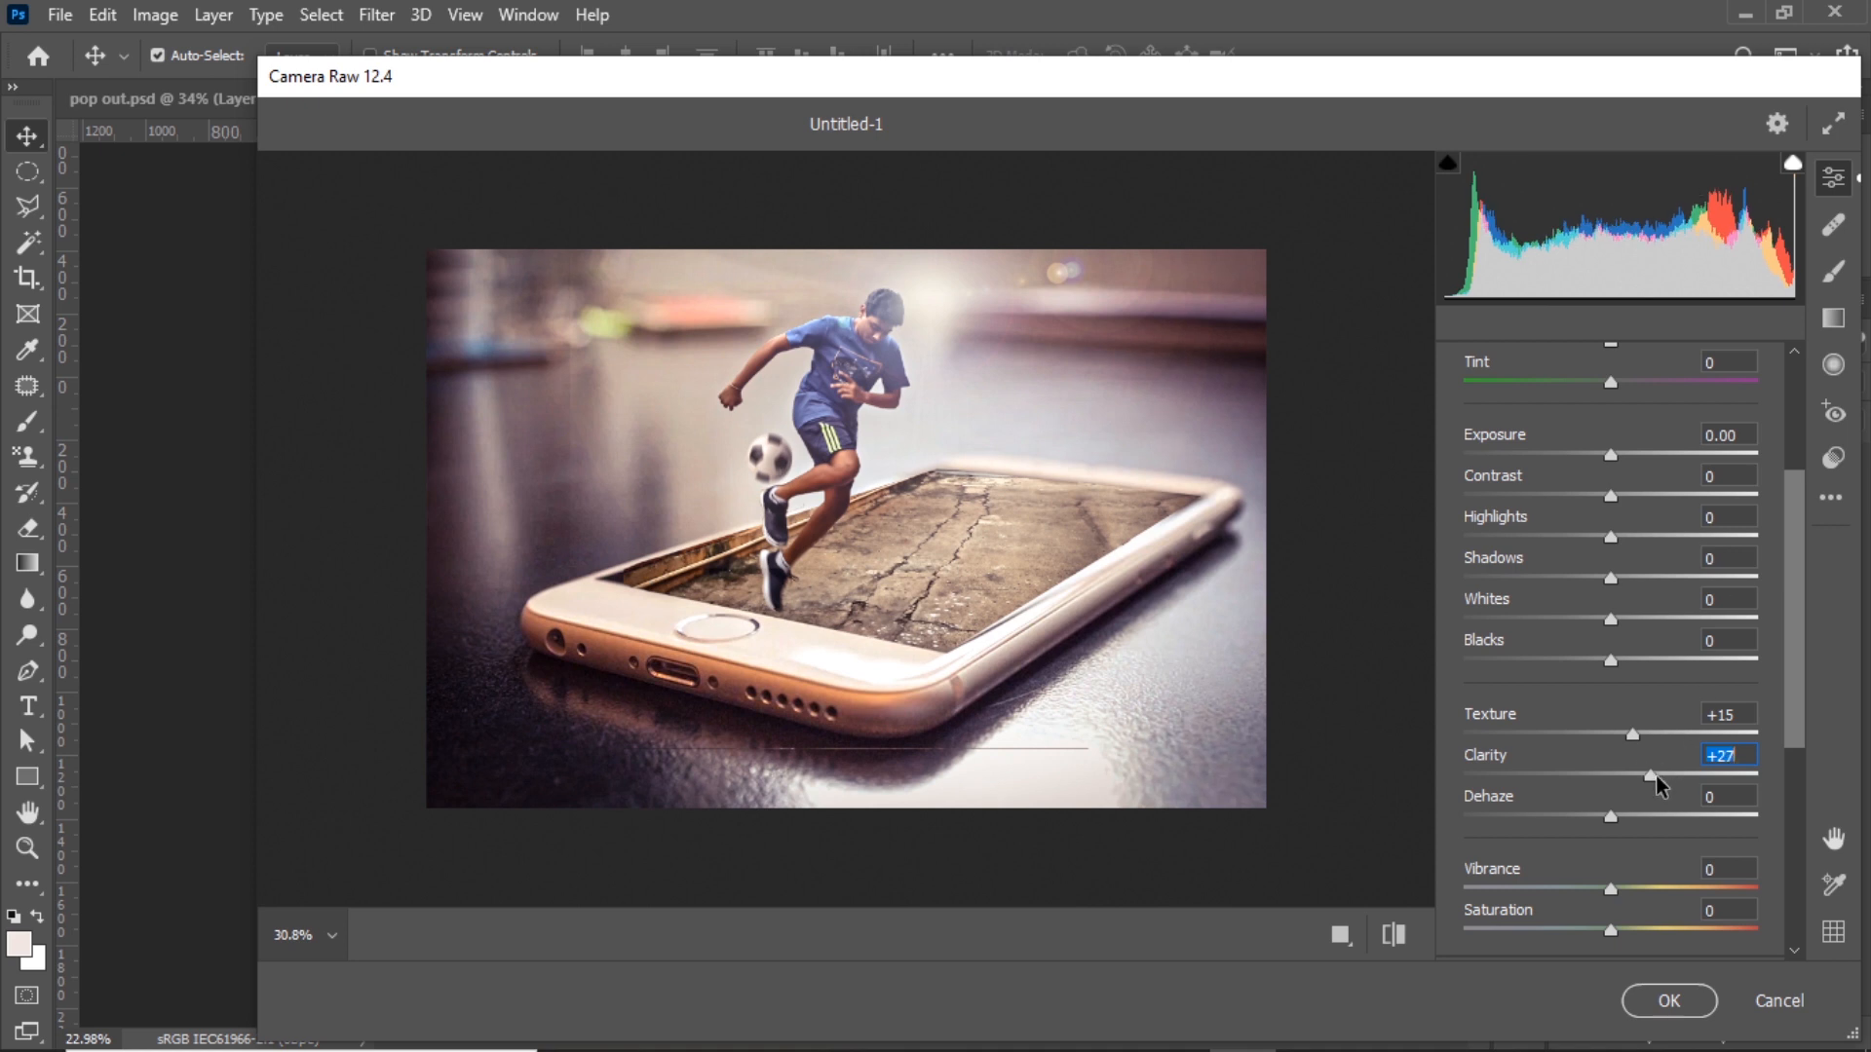
drag(1611, 890, 1599, 897)
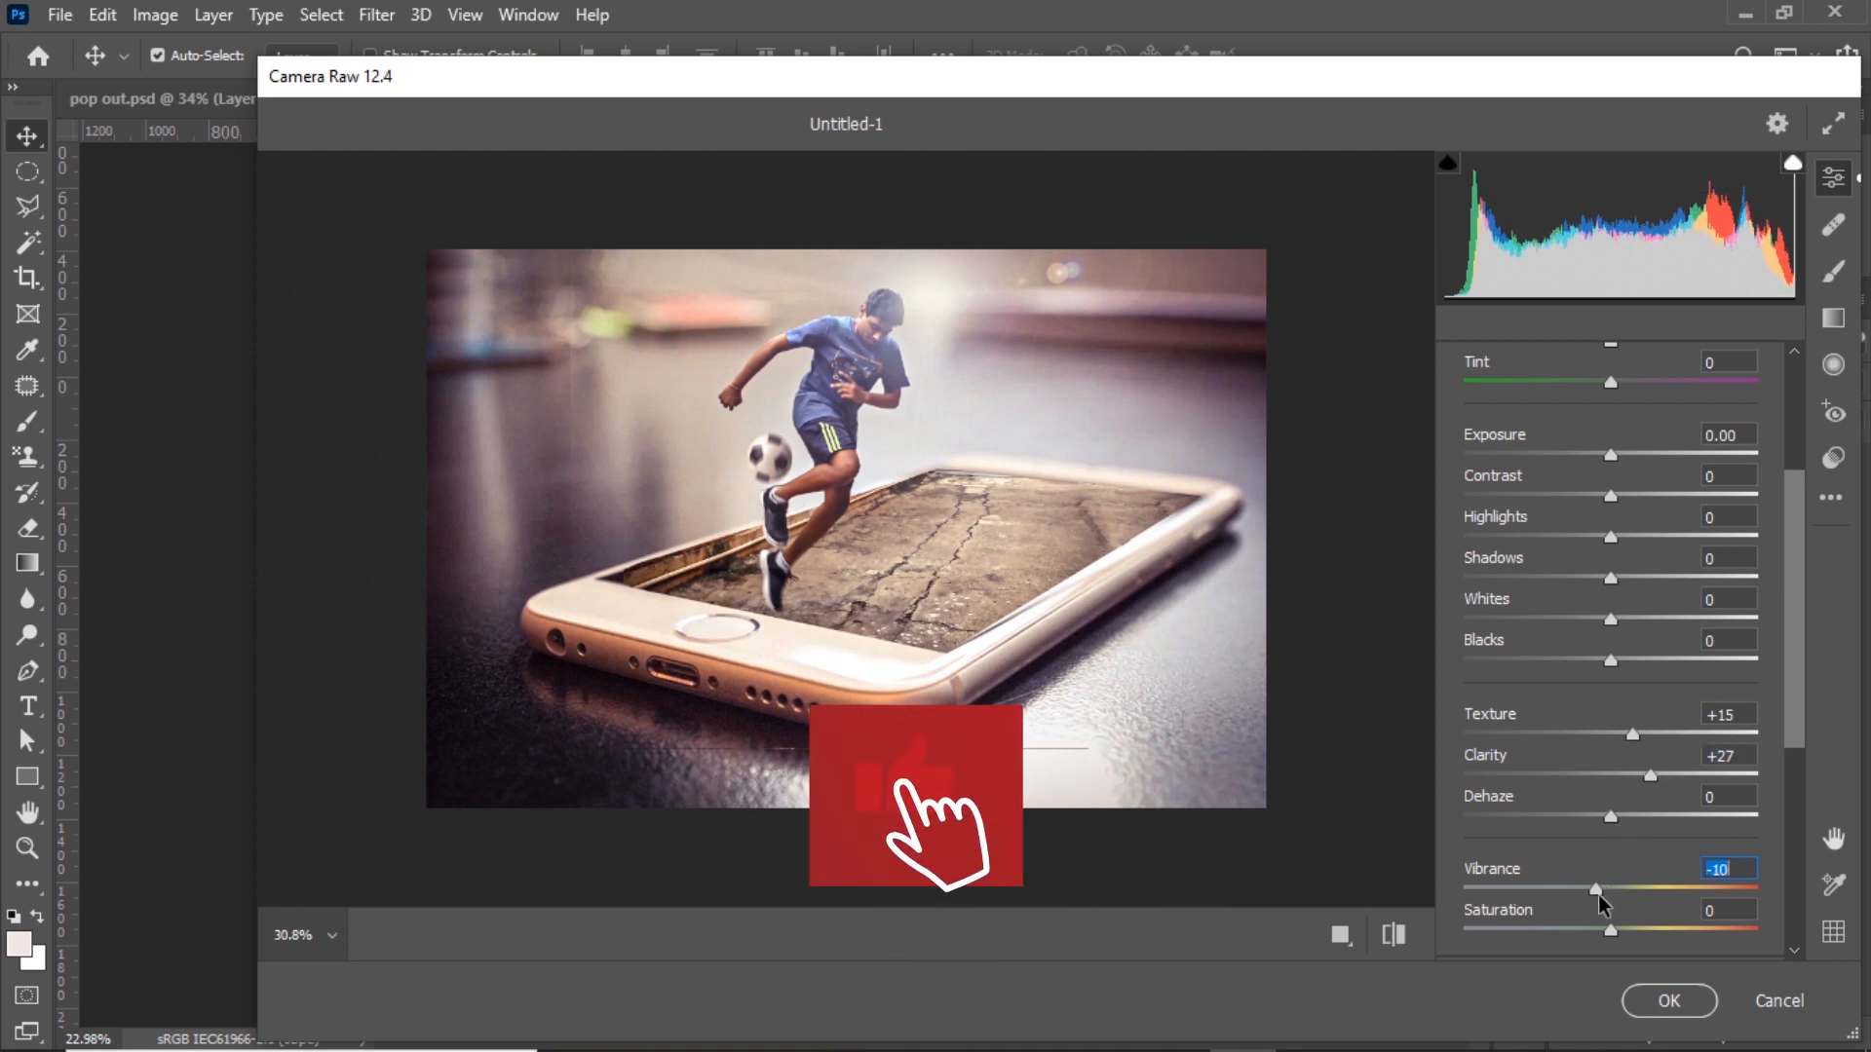
click(1662, 996)
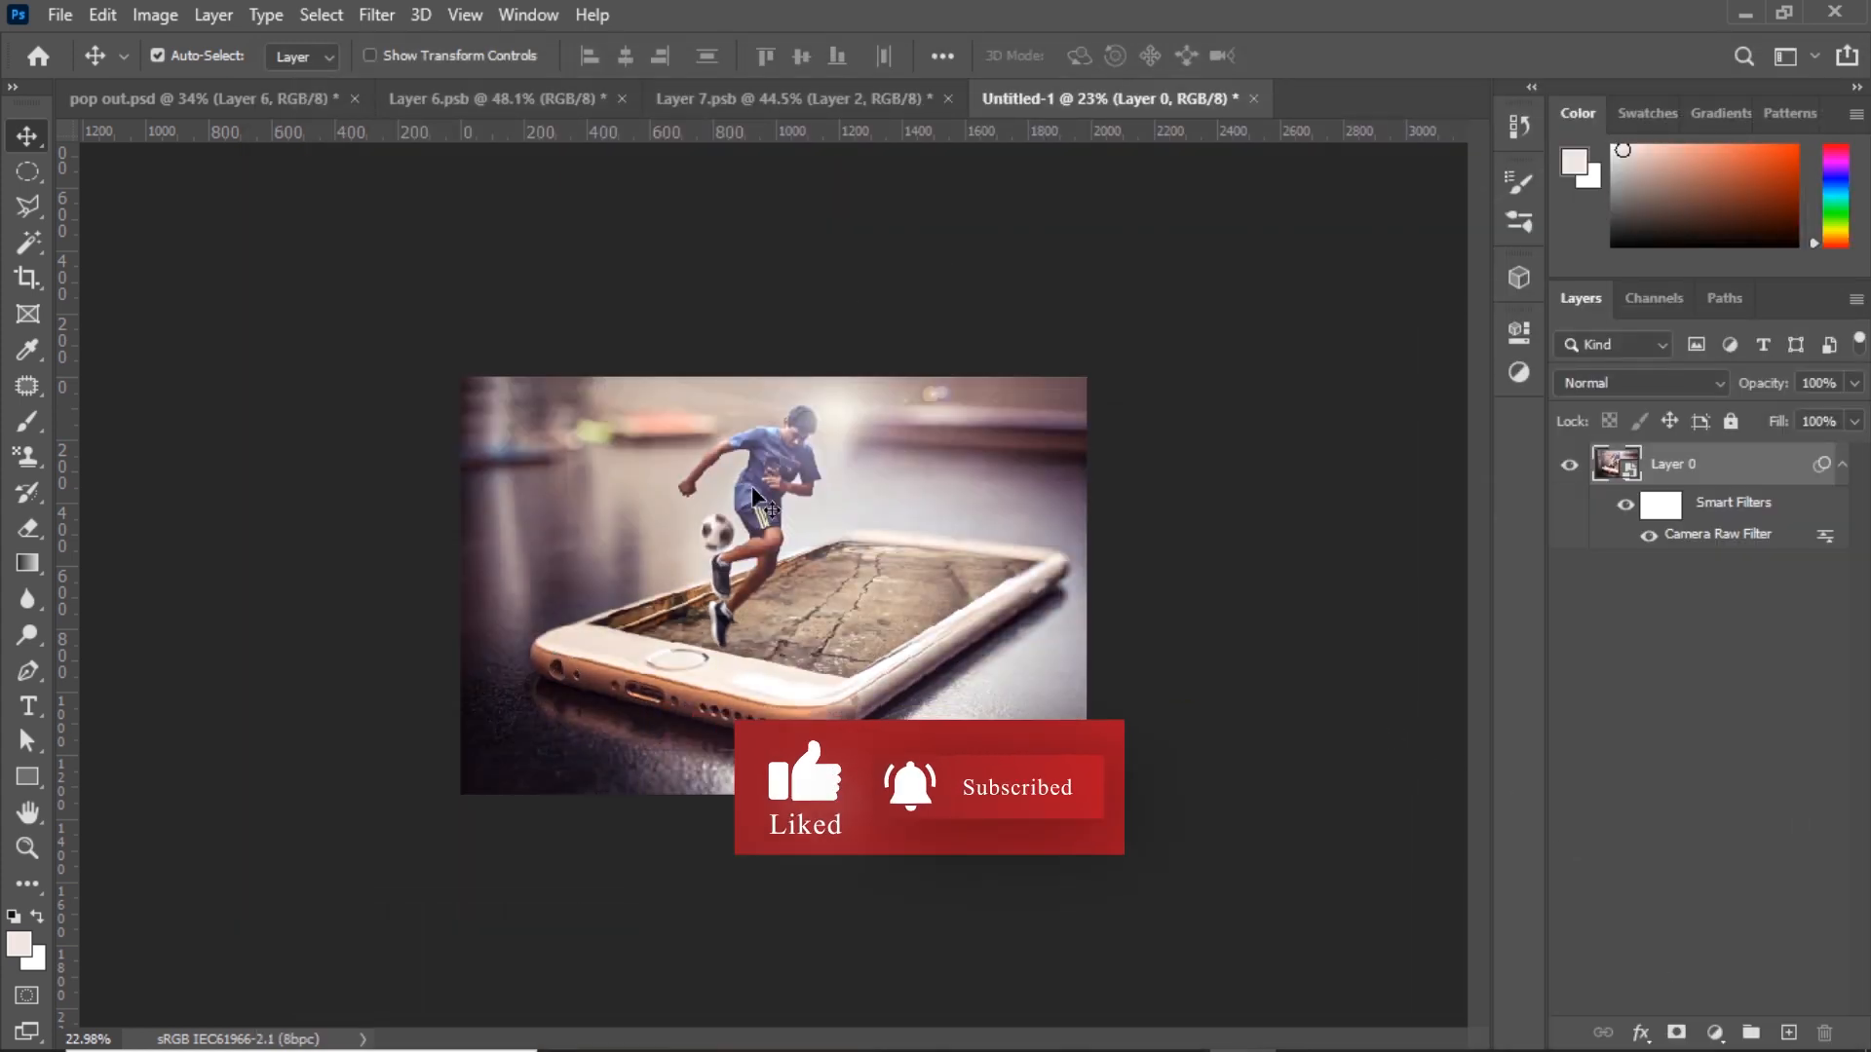
- Inspect the graded image, compare it side by side with pop out.psd in a floating window, and minimize that window
scroll(809, 446, up, 4)
scroll(902, 221, down, 4)
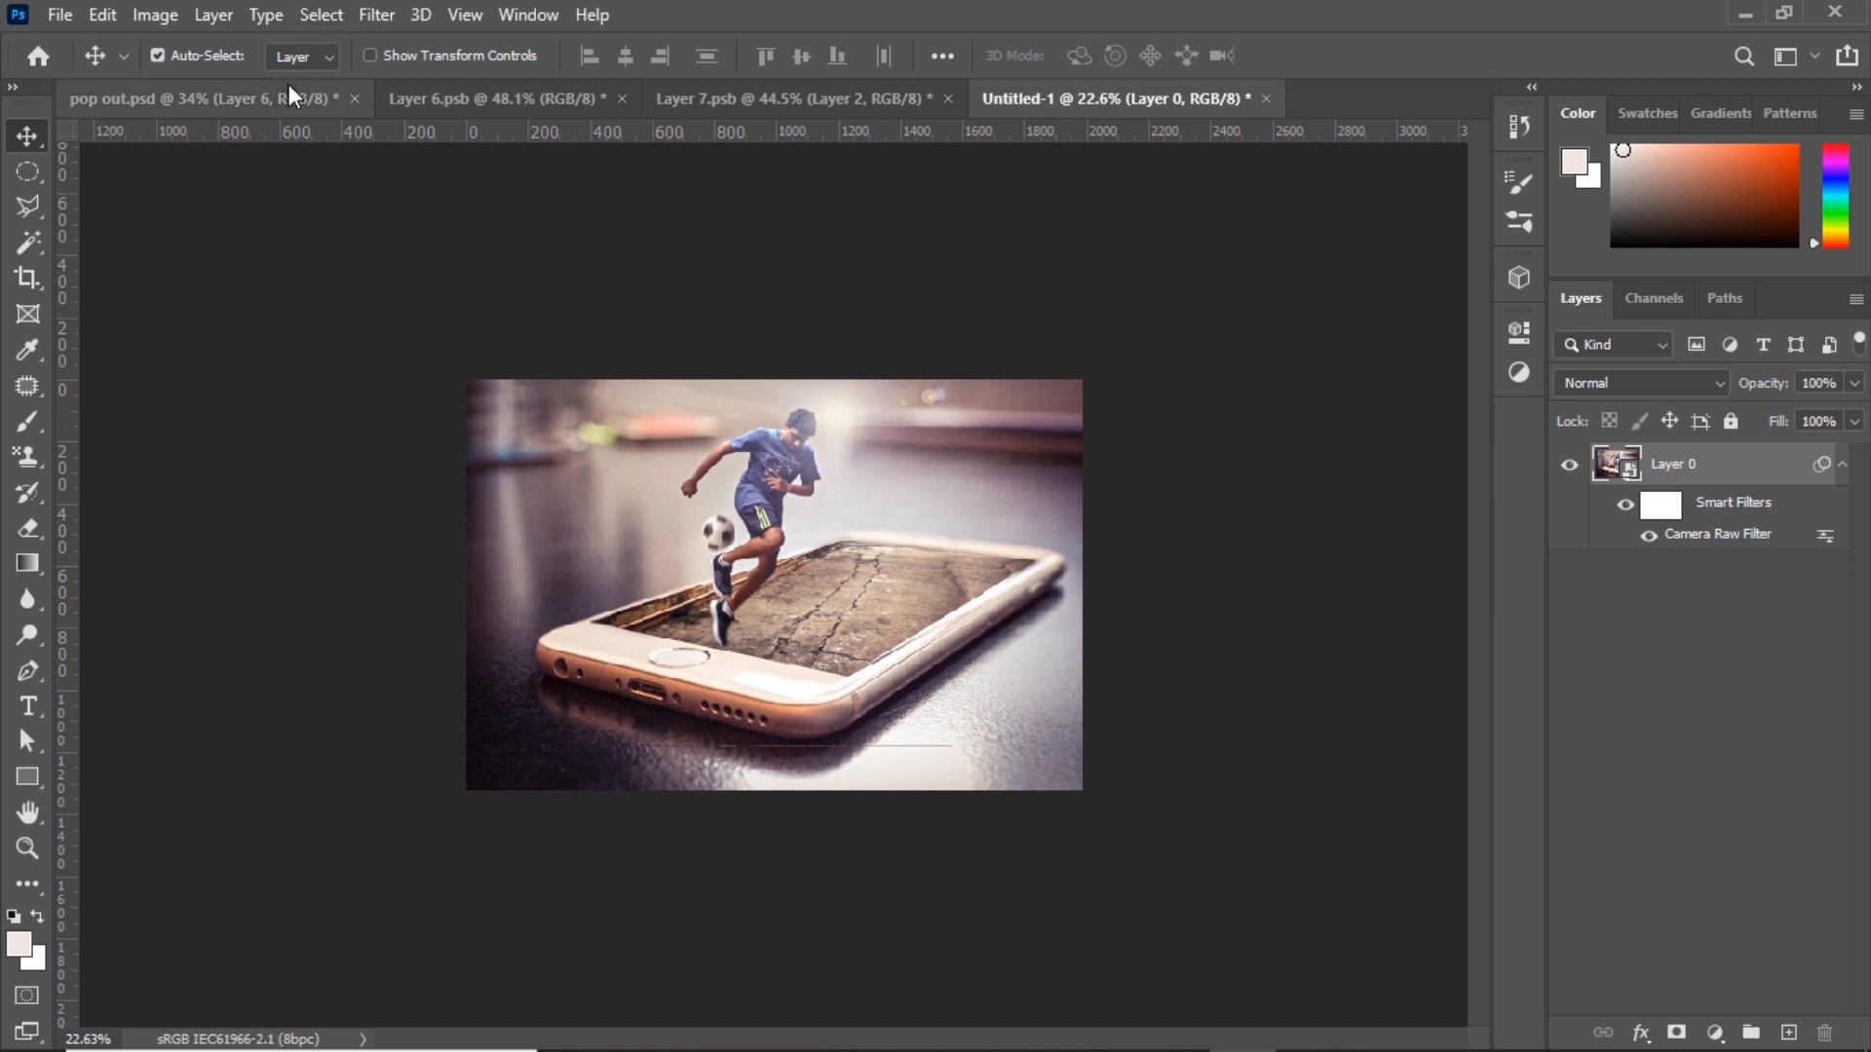
drag(289, 99, 234, 146)
drag(362, 181, 1403, 225)
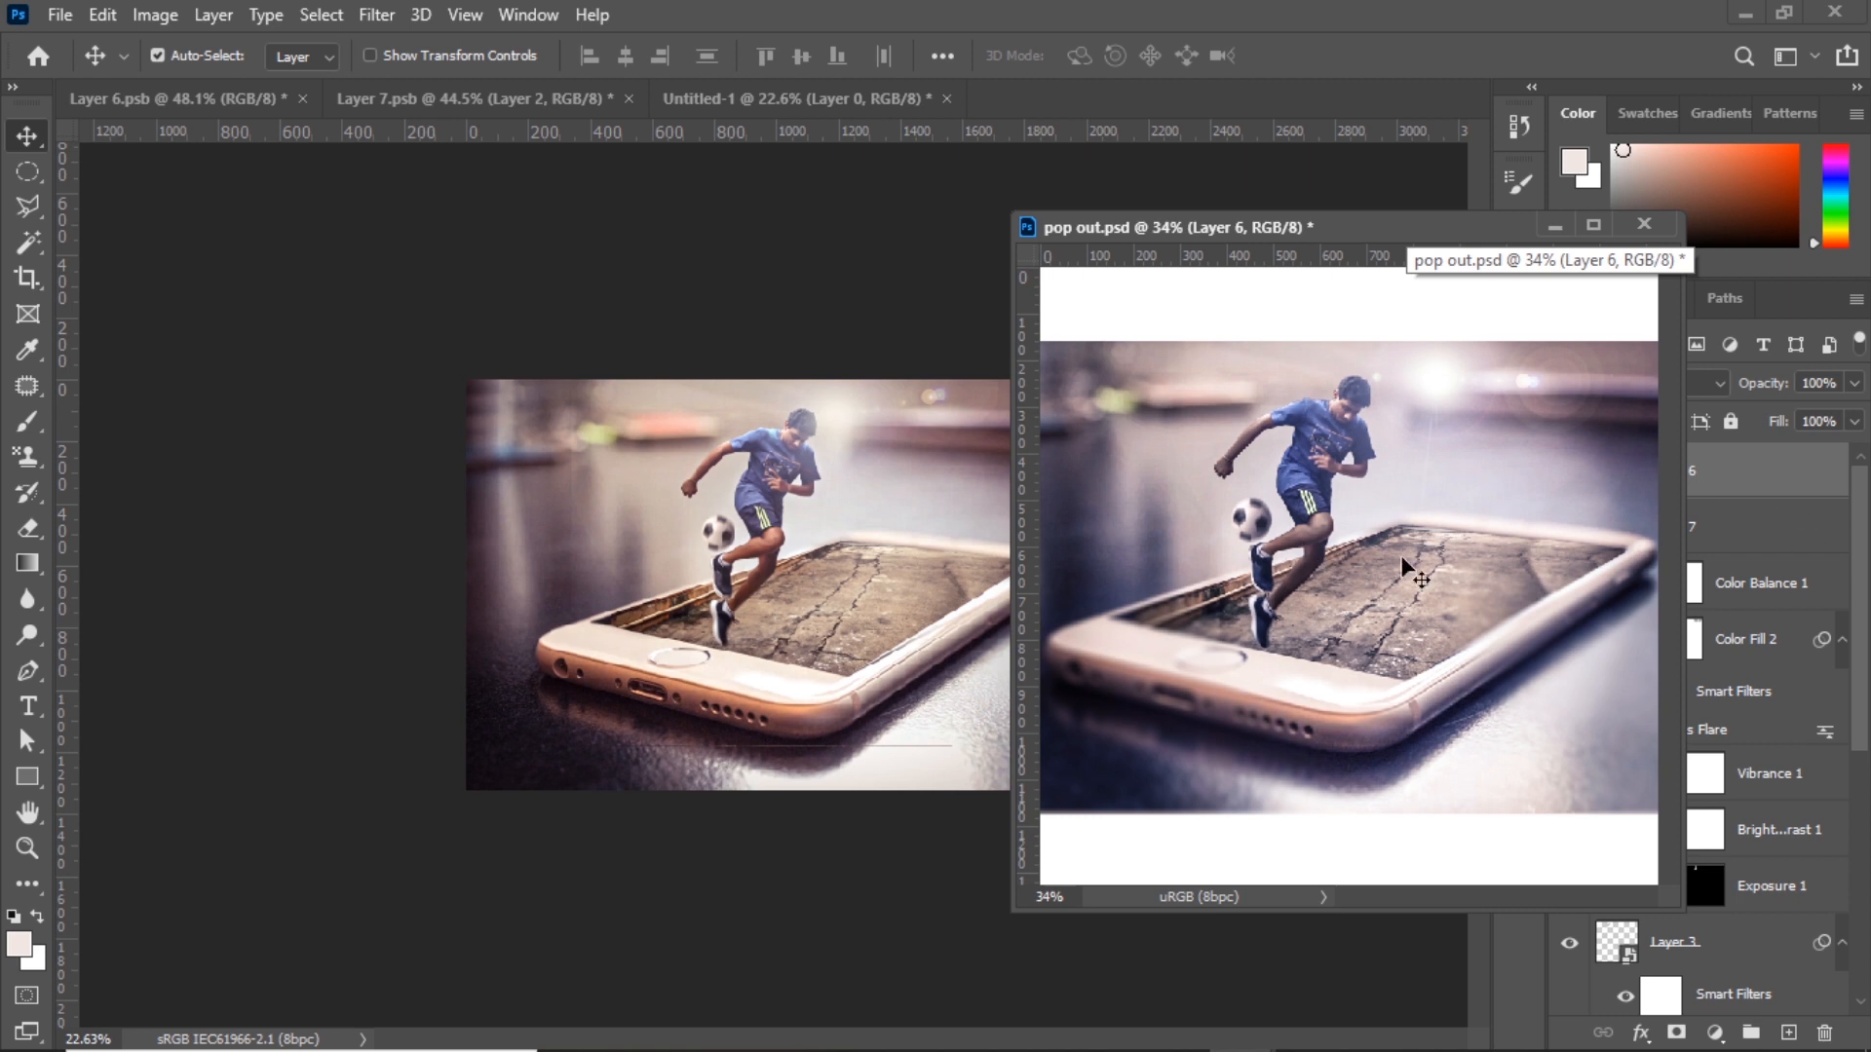
click(1555, 225)
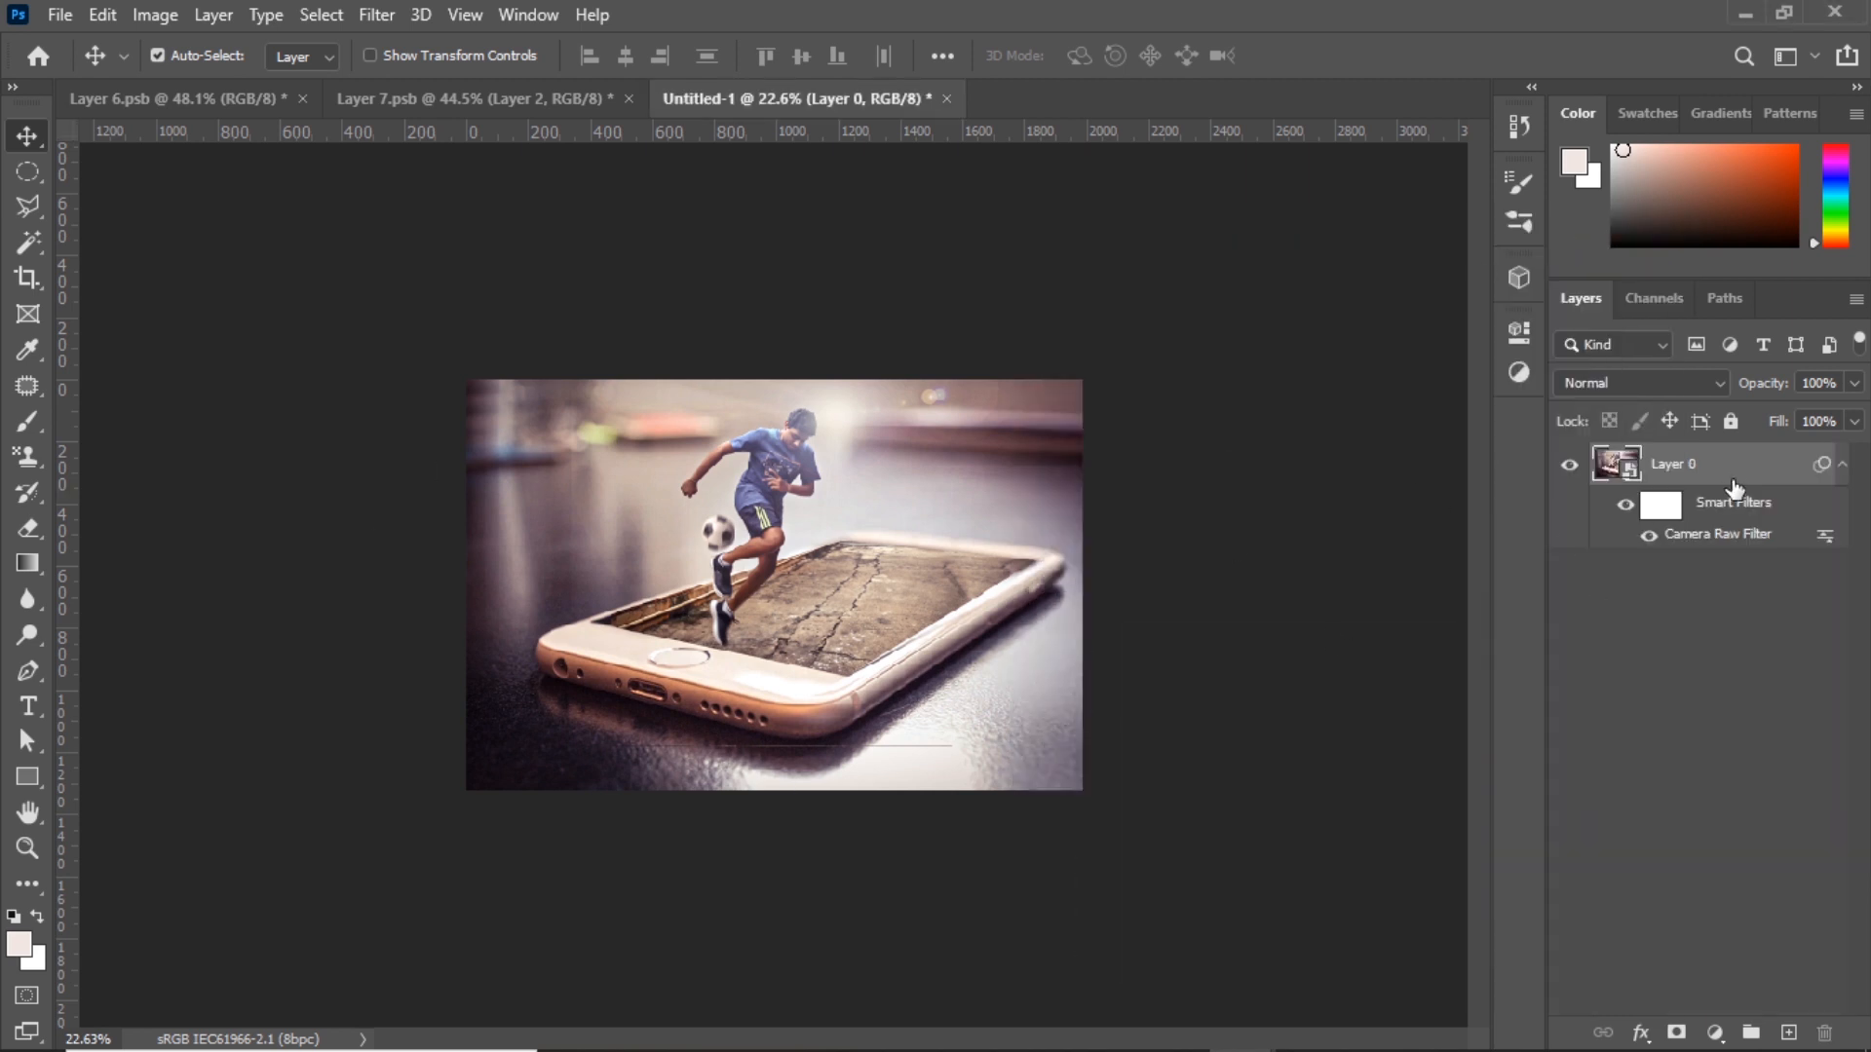
click(375, 15)
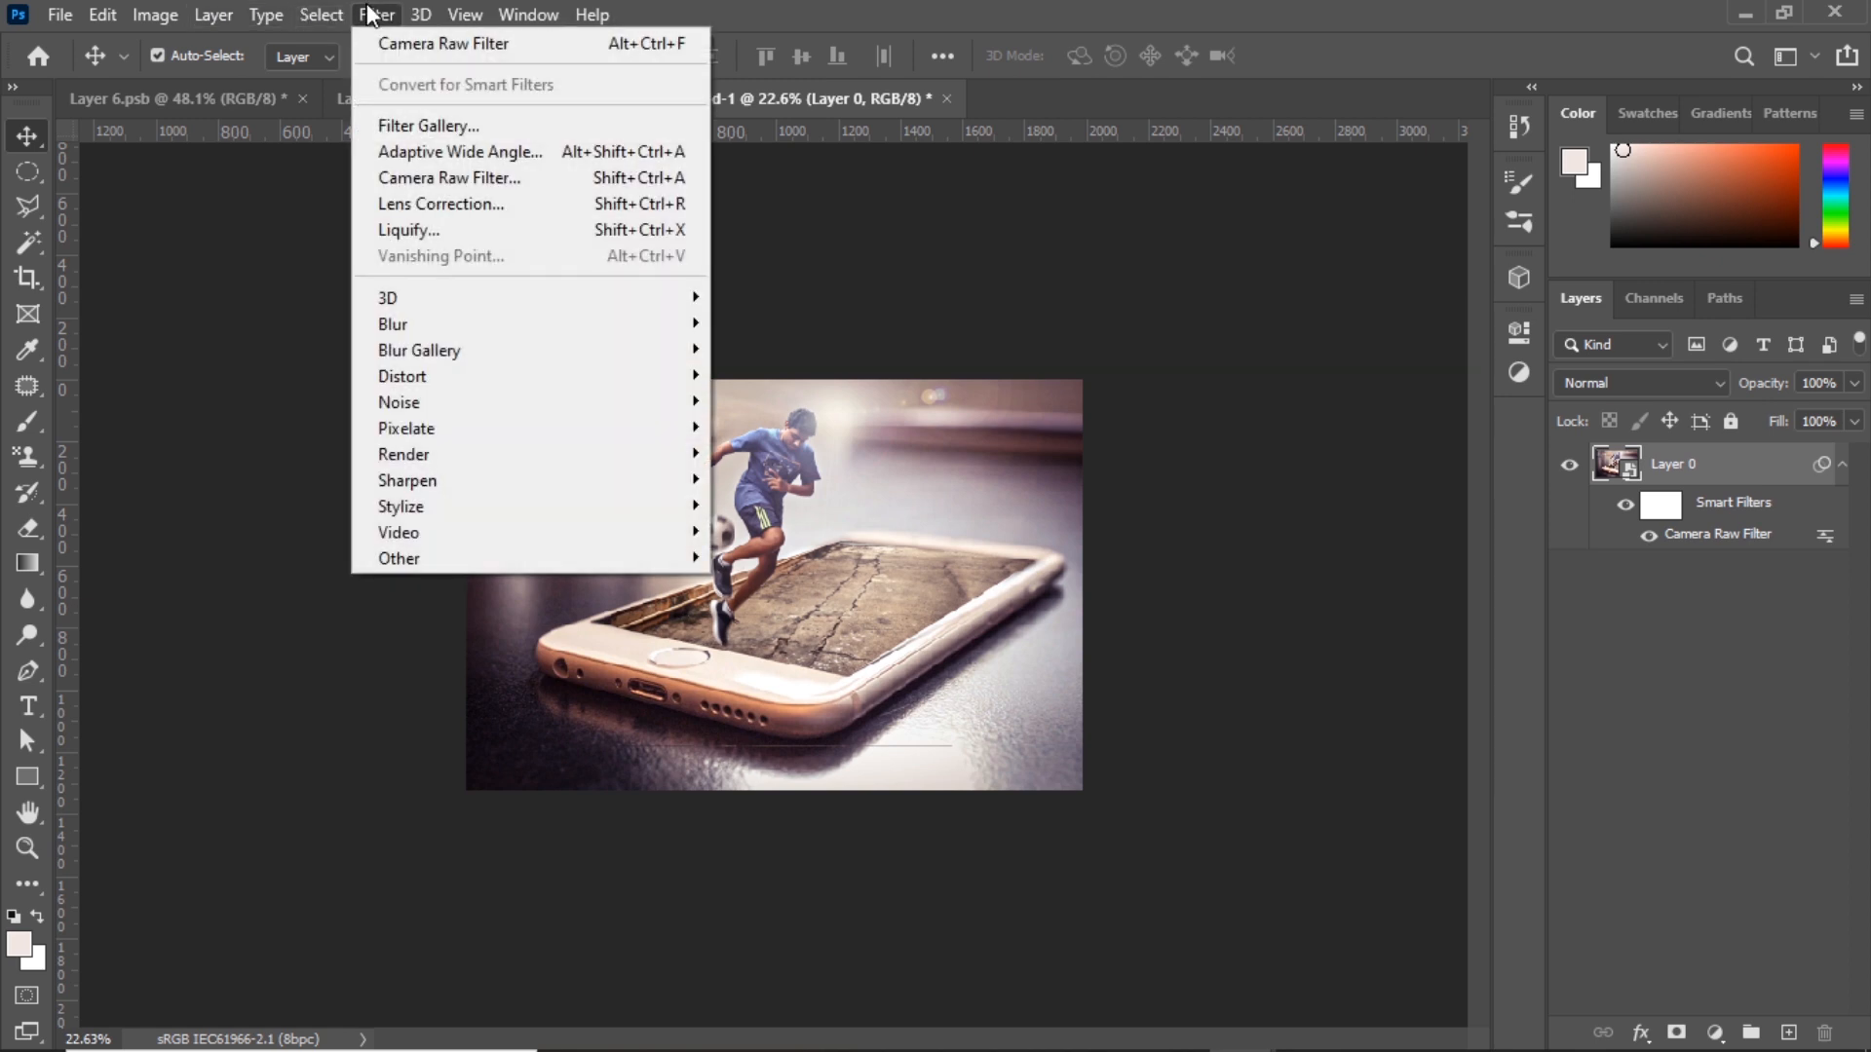
mouse_move(450, 365)
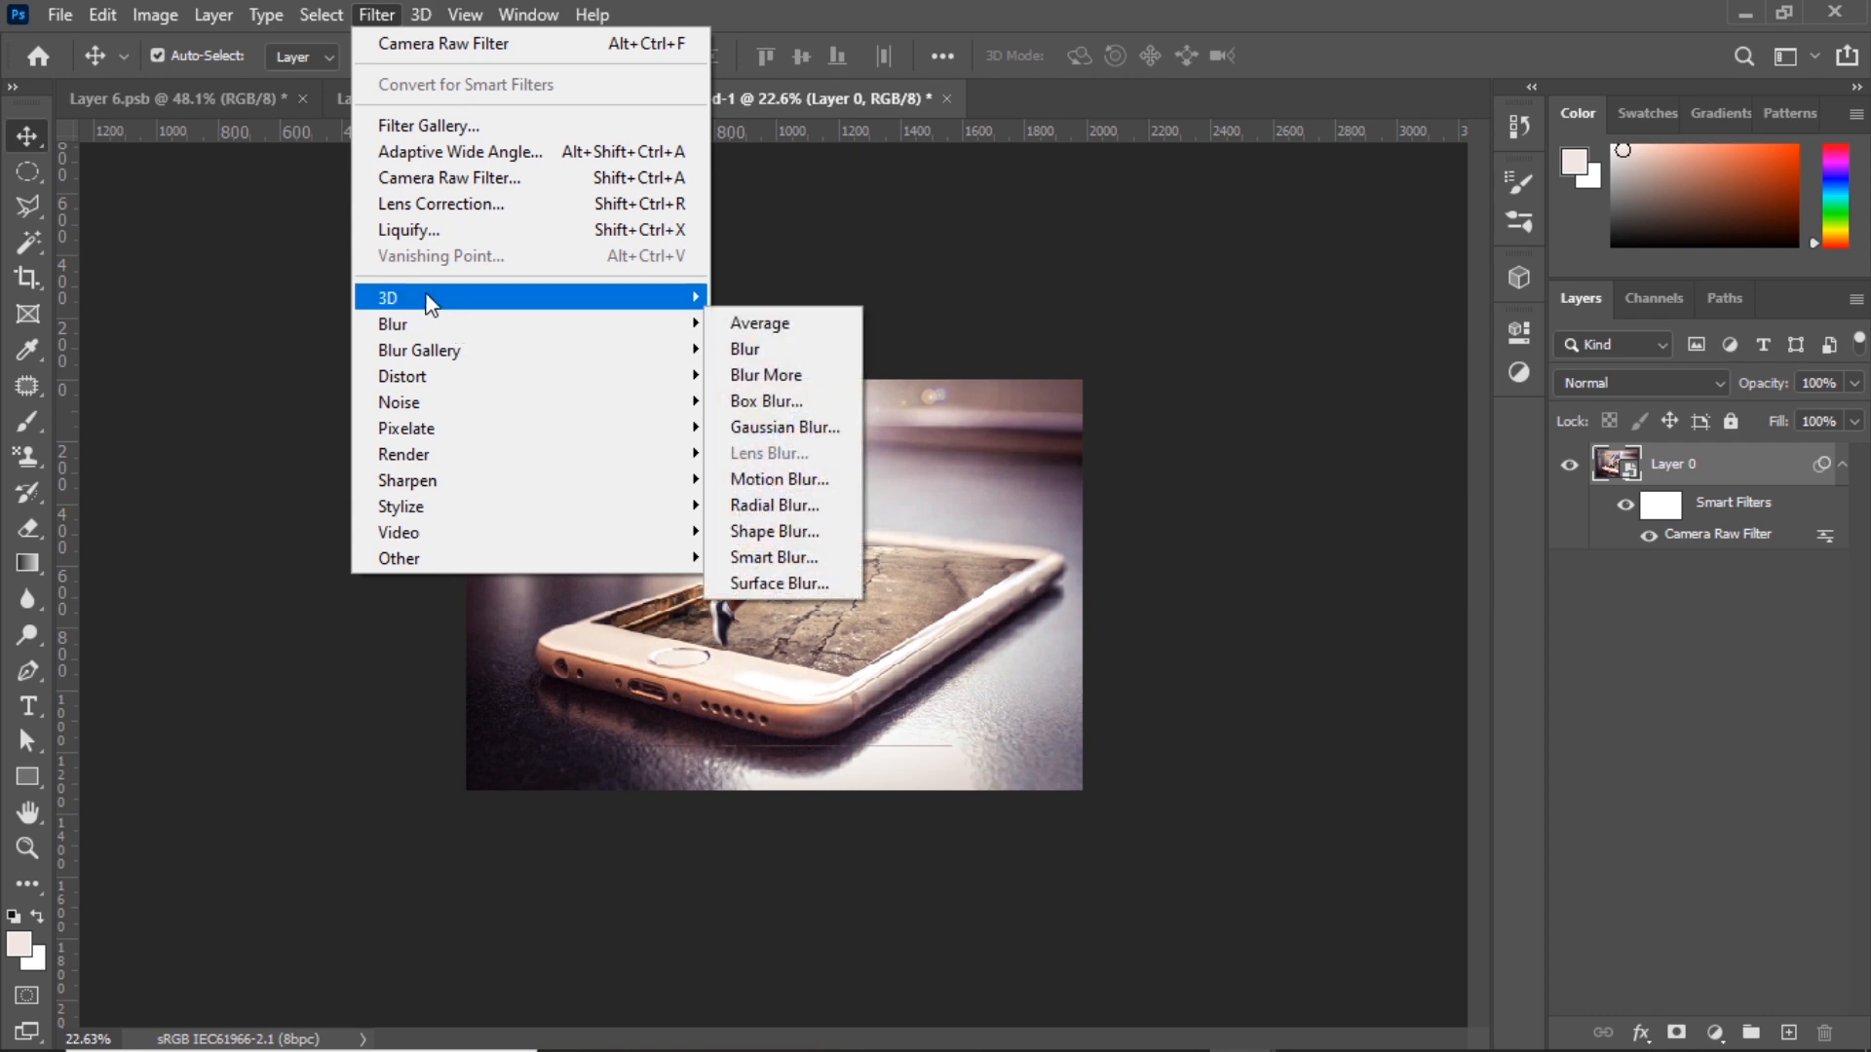
click(288, 241)
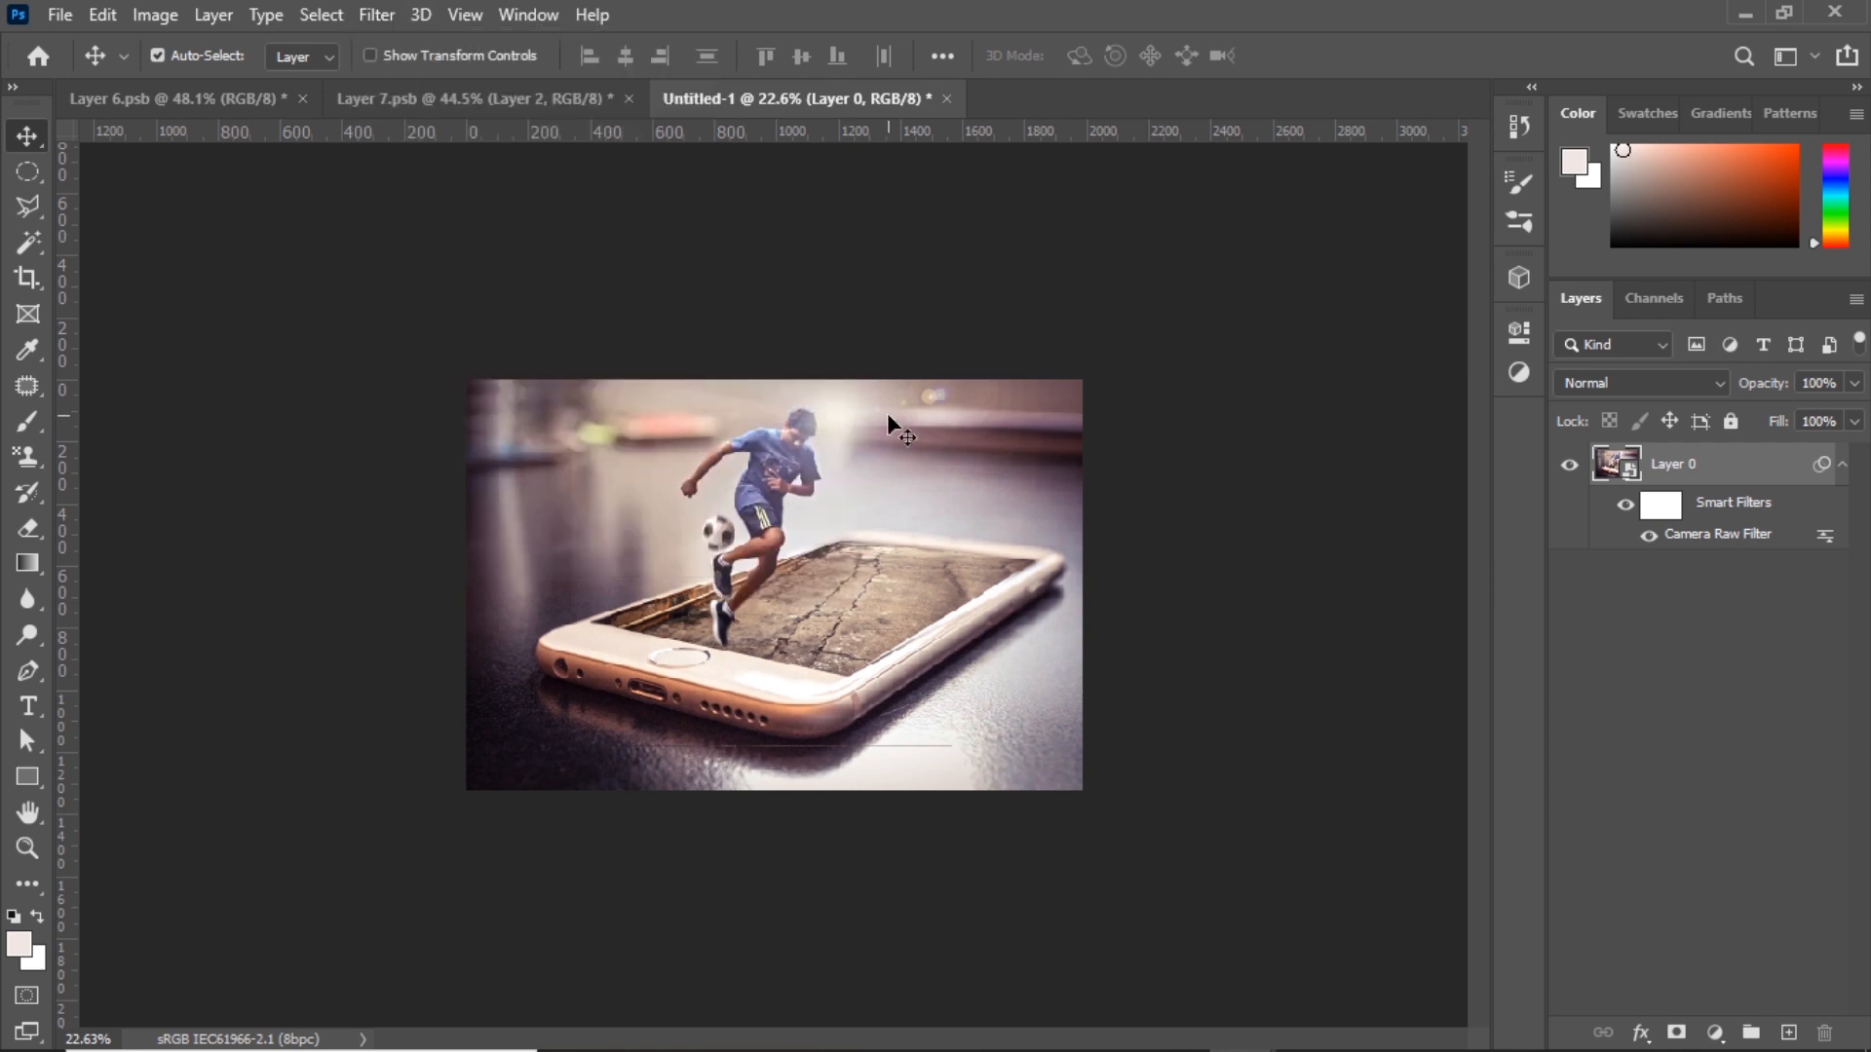